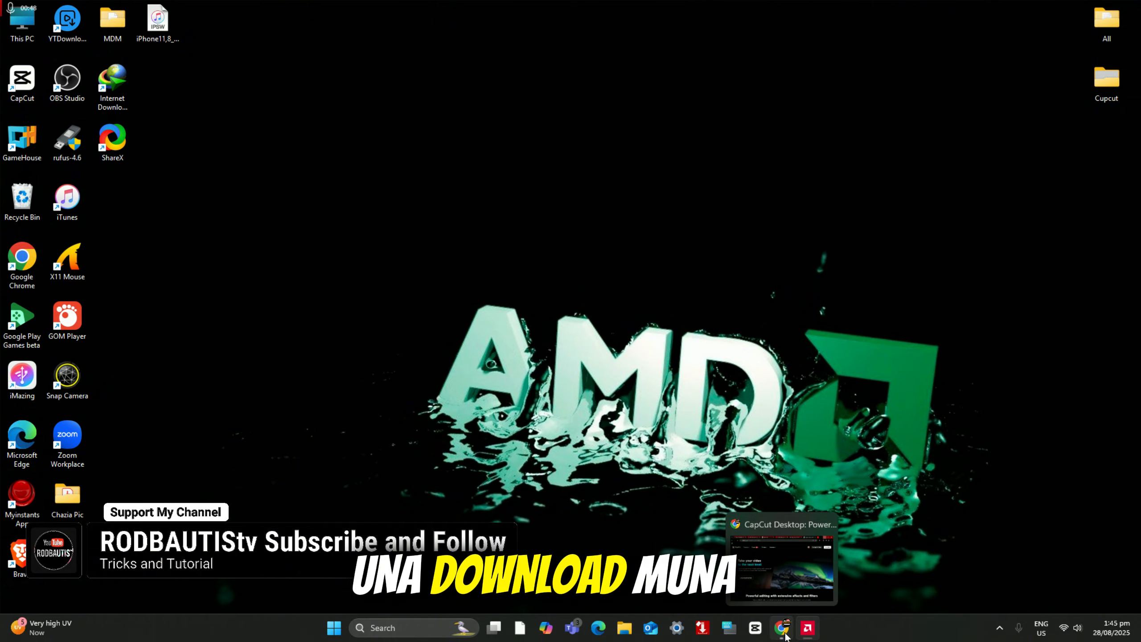
# Step: Switch to Chrome to view the CapCut desktop download page, and minimise the browser
pyautogui.click(785, 628)
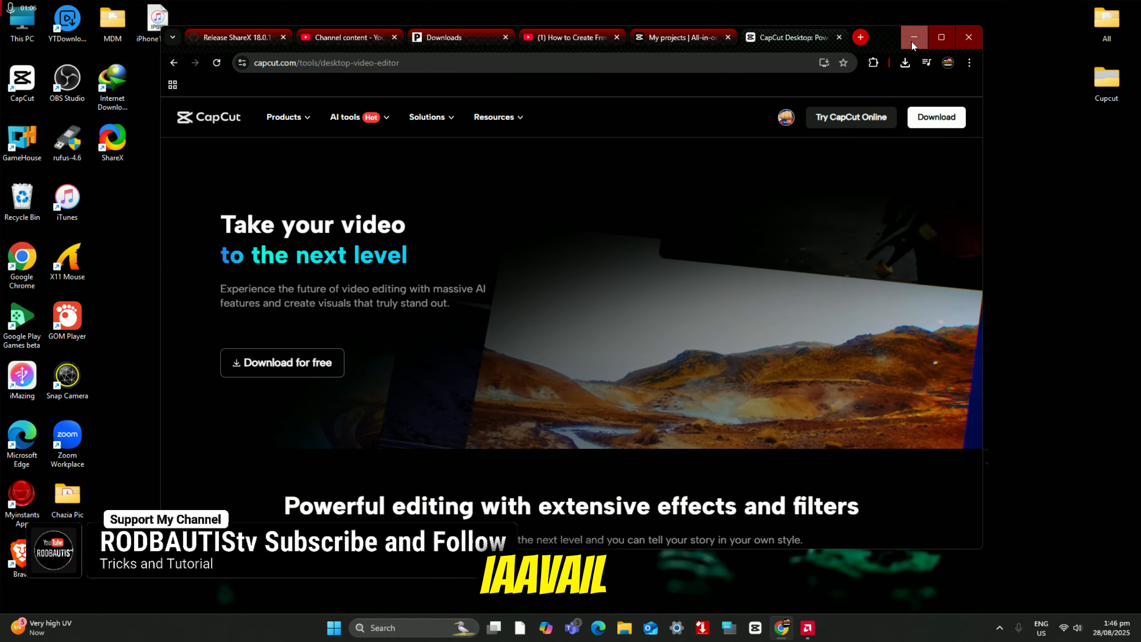
pyautogui.click(914, 39)
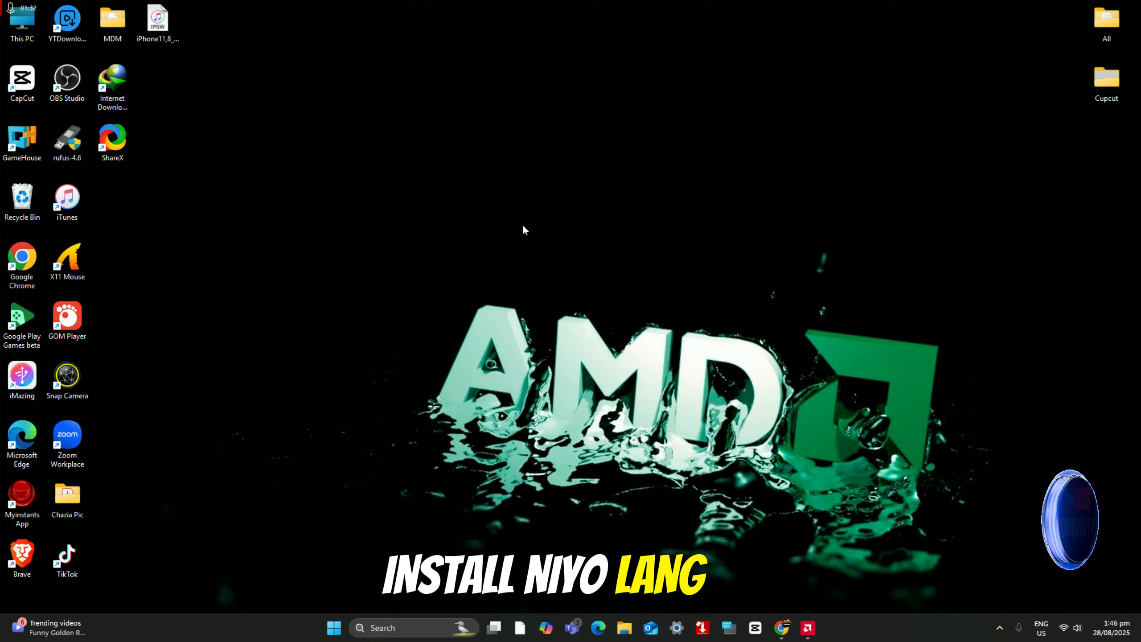
# Step: Launch CapCut, accept the environment test result and create a new project
pyautogui.click(755, 629)
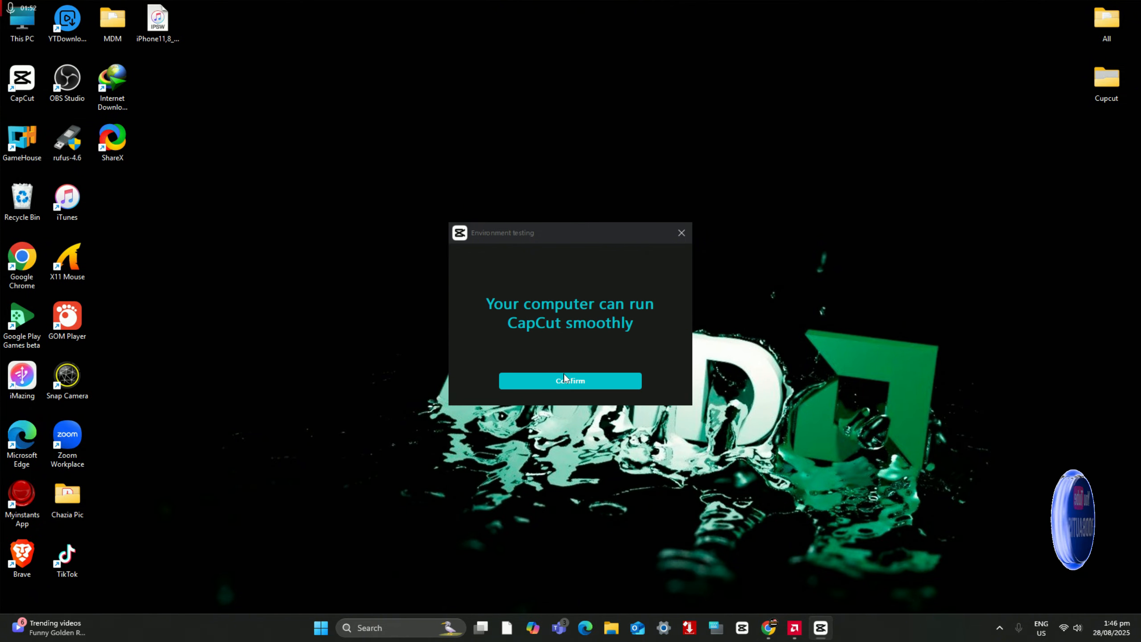
pyautogui.click(572, 382)
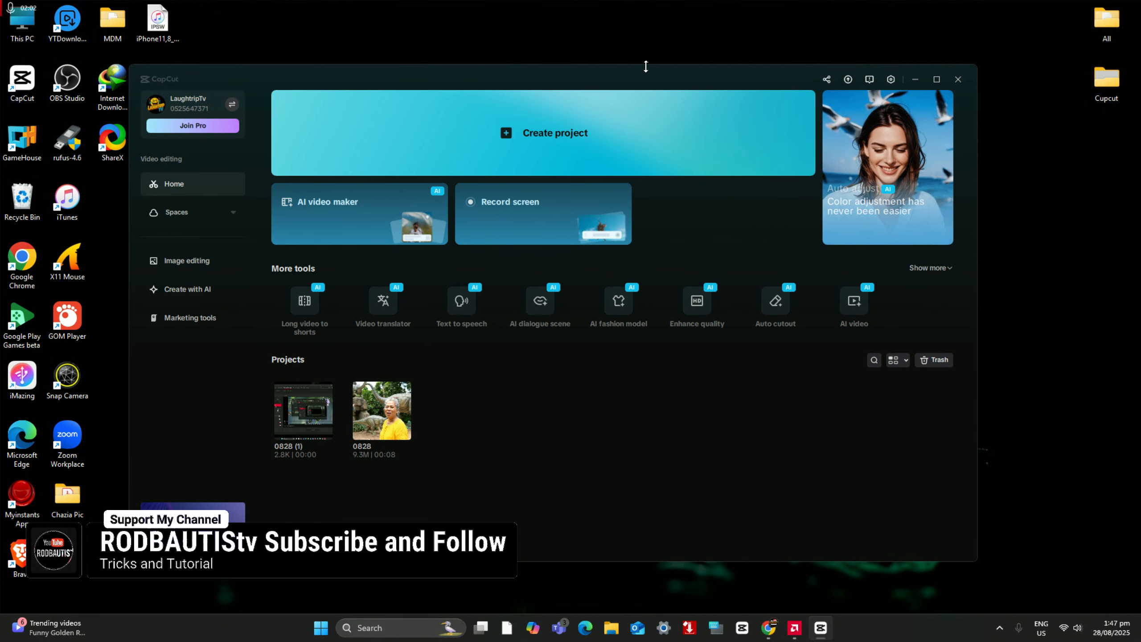
pyautogui.moveTo(642, 82)
pyautogui.mouseDown()
pyautogui.moveTo(716, 71)
pyautogui.moveTo(659, 90)
pyautogui.mouseUp()
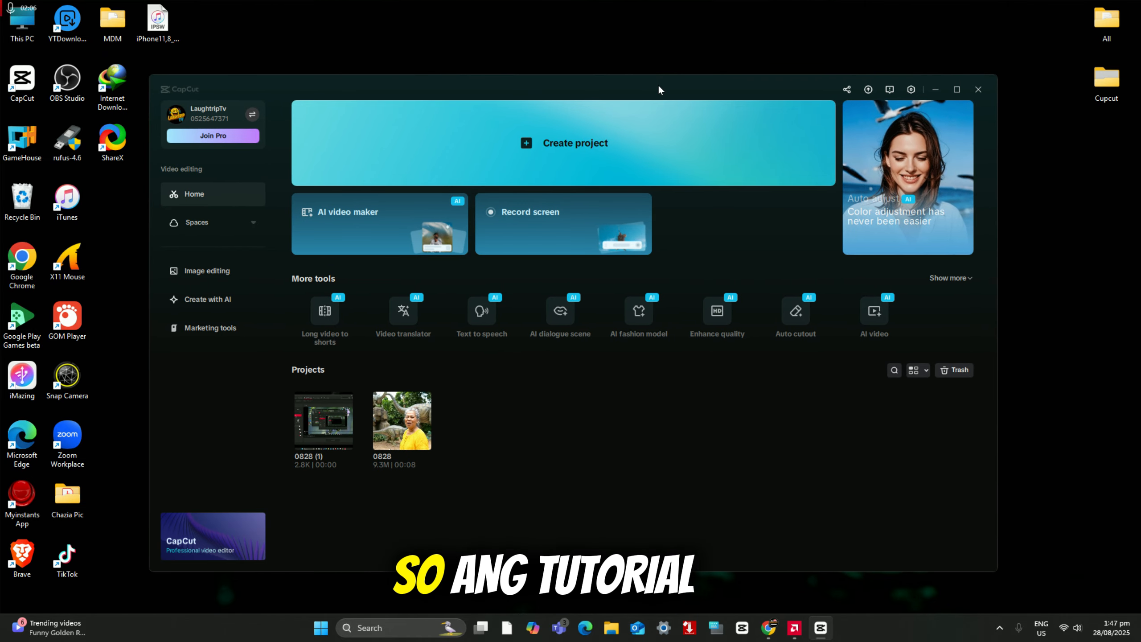
pyautogui.moveTo(659, 90)
pyautogui.mouseDown()
pyautogui.moveTo(696, 81)
pyautogui.moveTo(659, 72)
pyautogui.mouseUp()
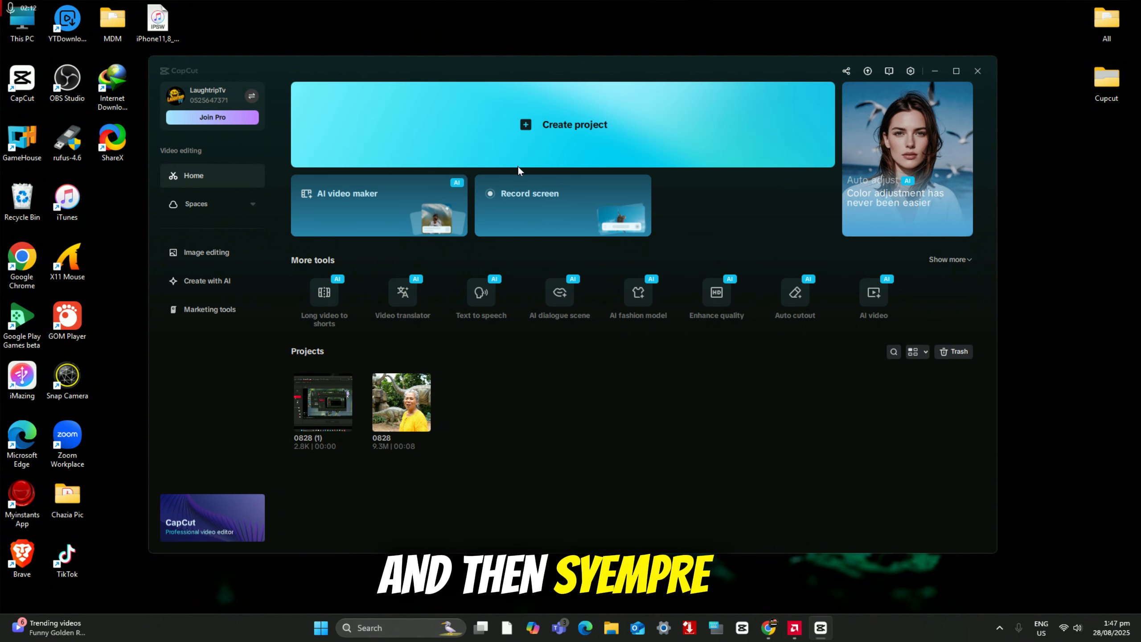
pyautogui.click(574, 127)
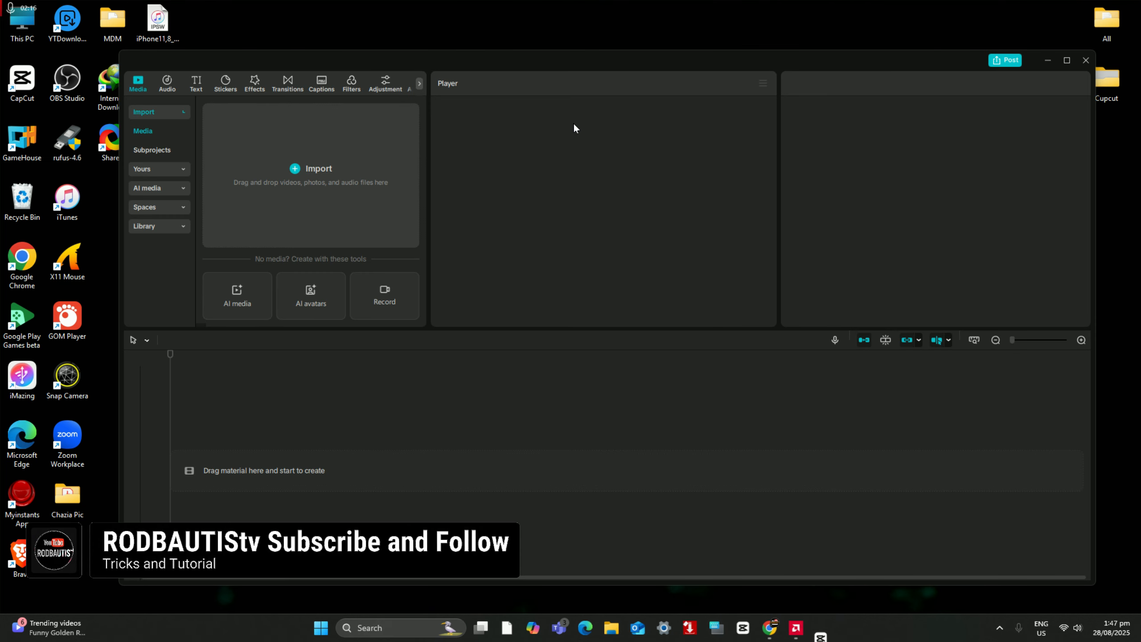
# Step: Move and enlarge the editor window to fill most of the screen, leaving the desktop folders accessible
pyautogui.moveTo(657, 67); pyautogui.dragTo(568, 28)
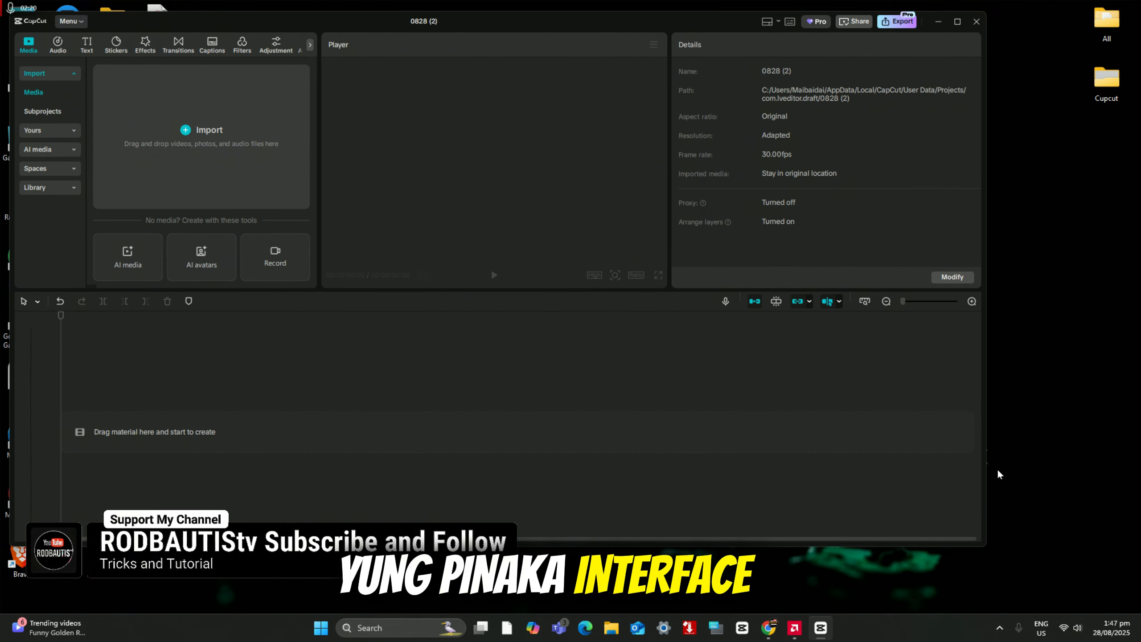
pyautogui.moveTo(988, 548); pyautogui.dragTo(1017, 605)
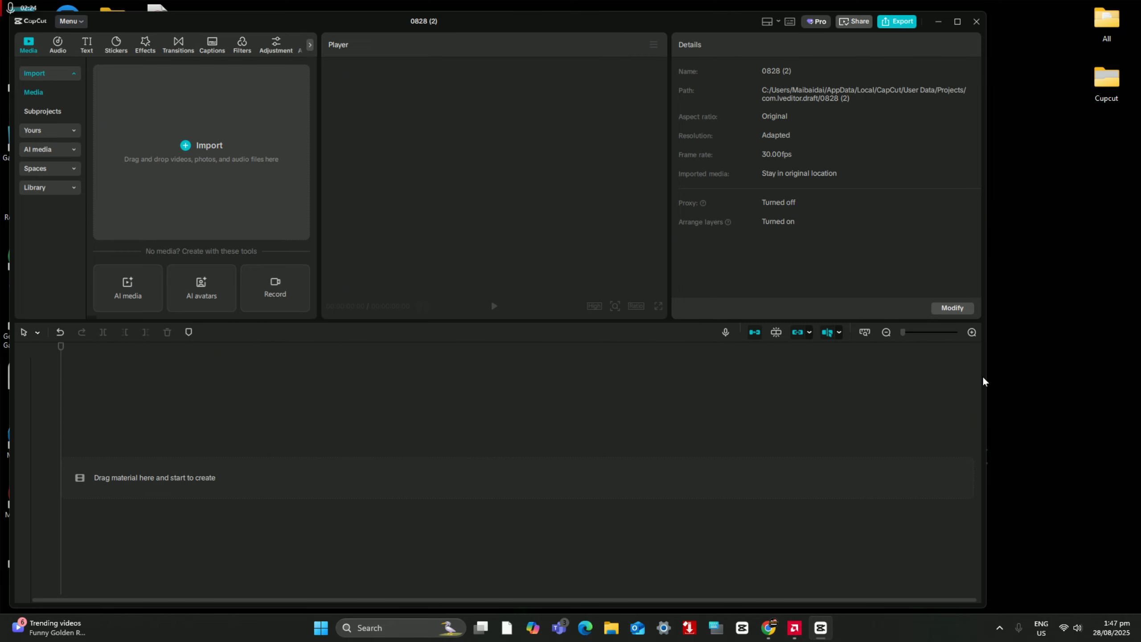
pyautogui.moveTo(984, 376); pyautogui.dragTo(1057, 376)
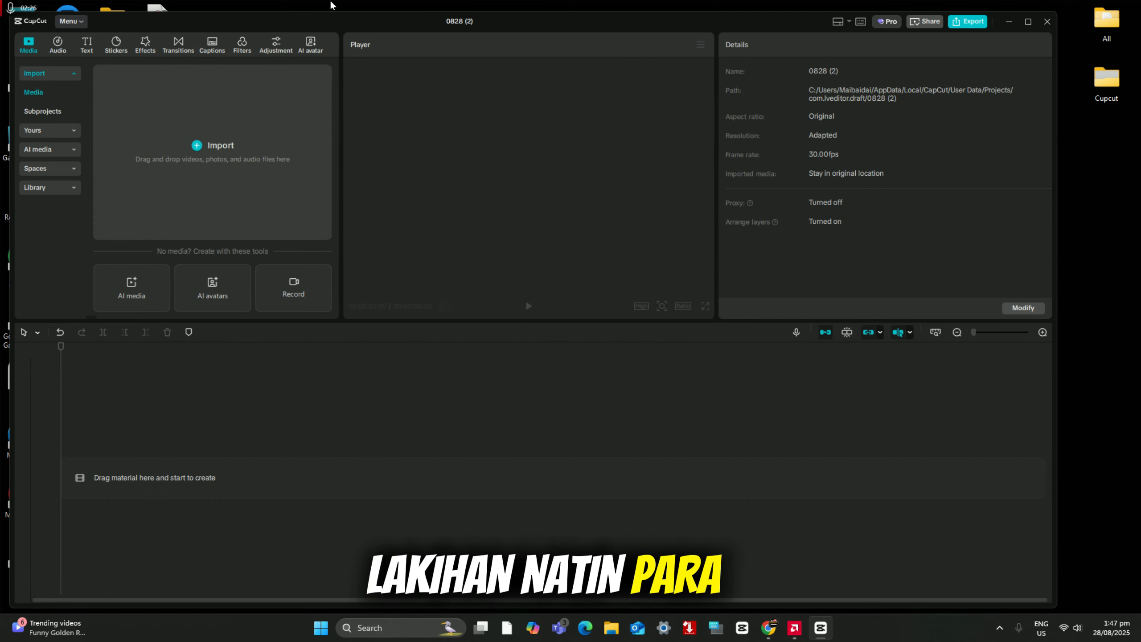
pyautogui.moveTo(345, 23); pyautogui.dragTo(338, 17)
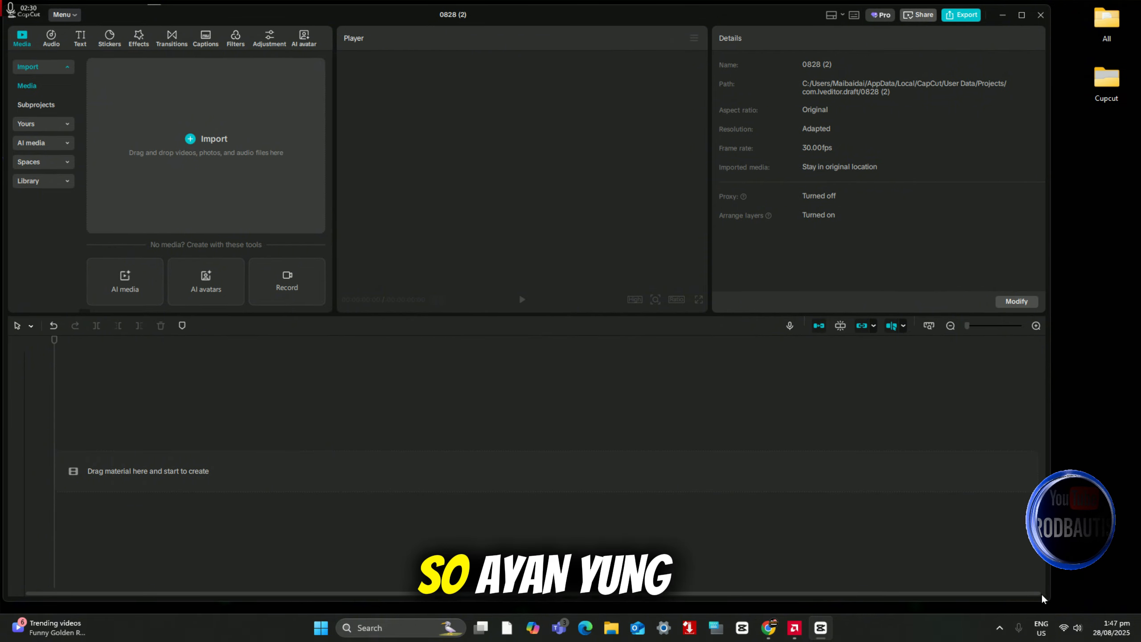
pyautogui.moveTo(1047, 602); pyautogui.dragTo(1053, 607)
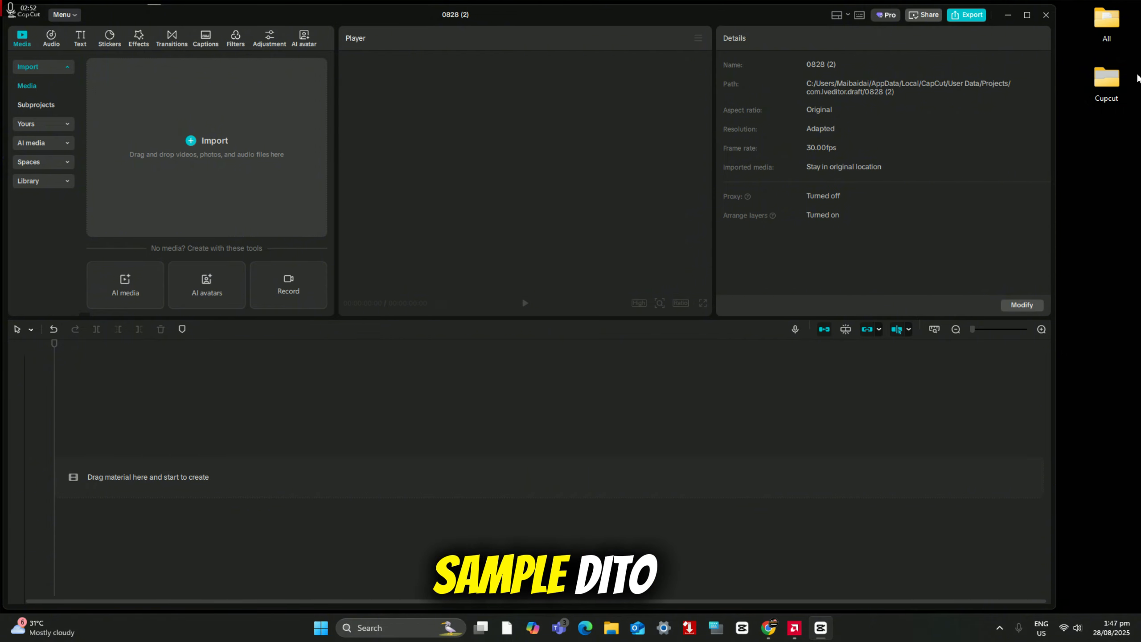
# Step: Import the manilaenglish video from the desktop's Cupcut folder and place it at the start of the timeline
pyautogui.doubleClick(1107, 81)
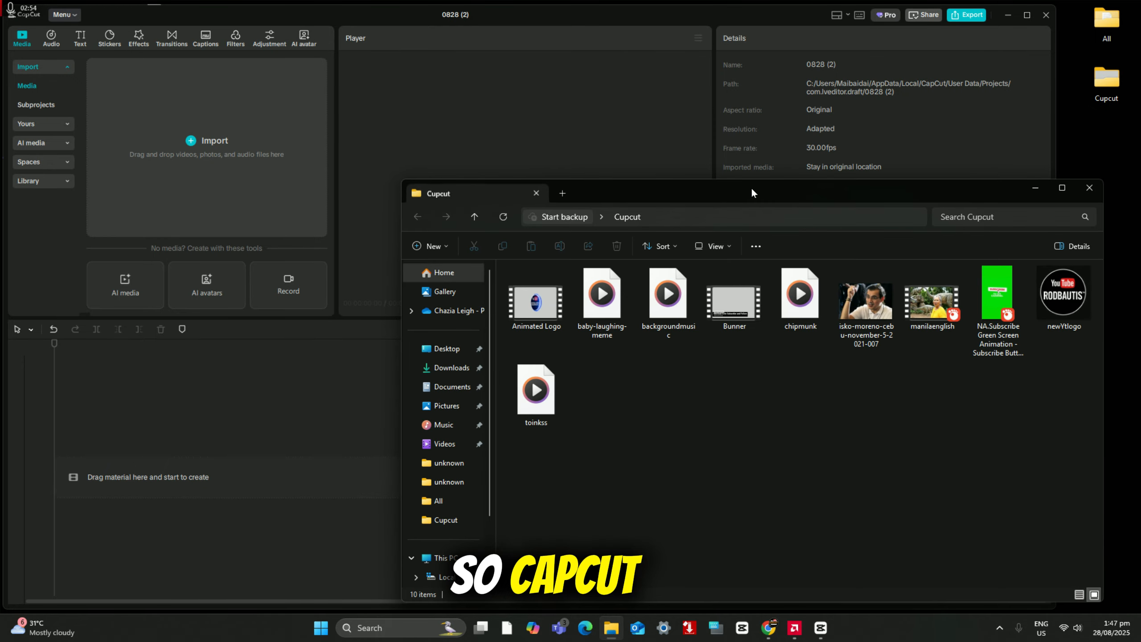
pyautogui.moveTo(751, 188); pyautogui.dragTo(915, 137)
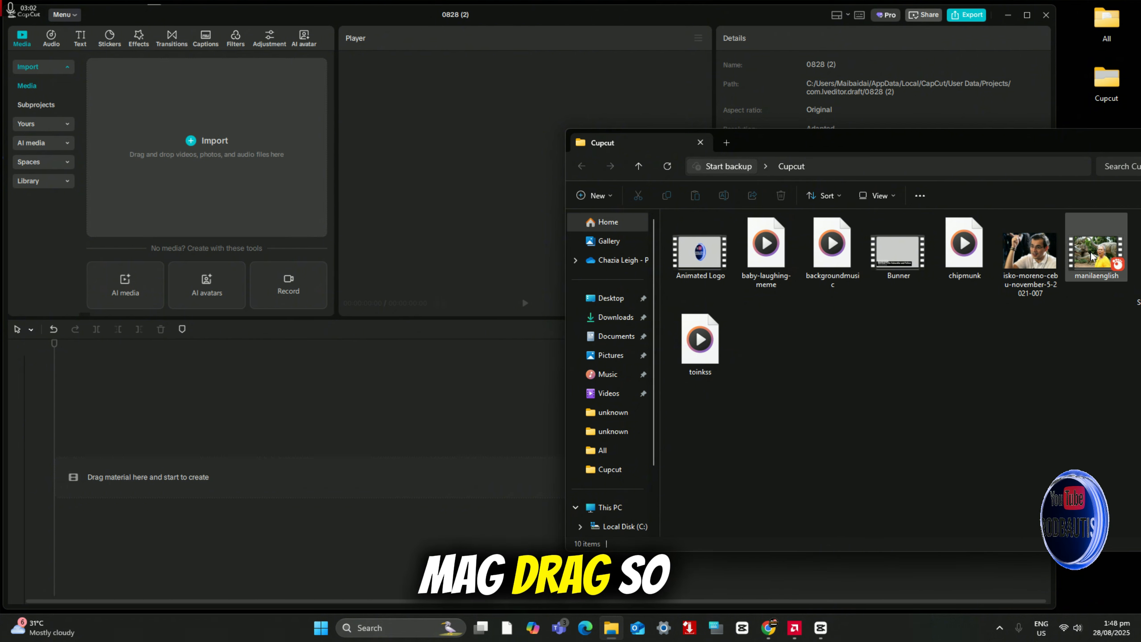
pyautogui.moveTo(1091, 257); pyautogui.dragTo(197, 157)
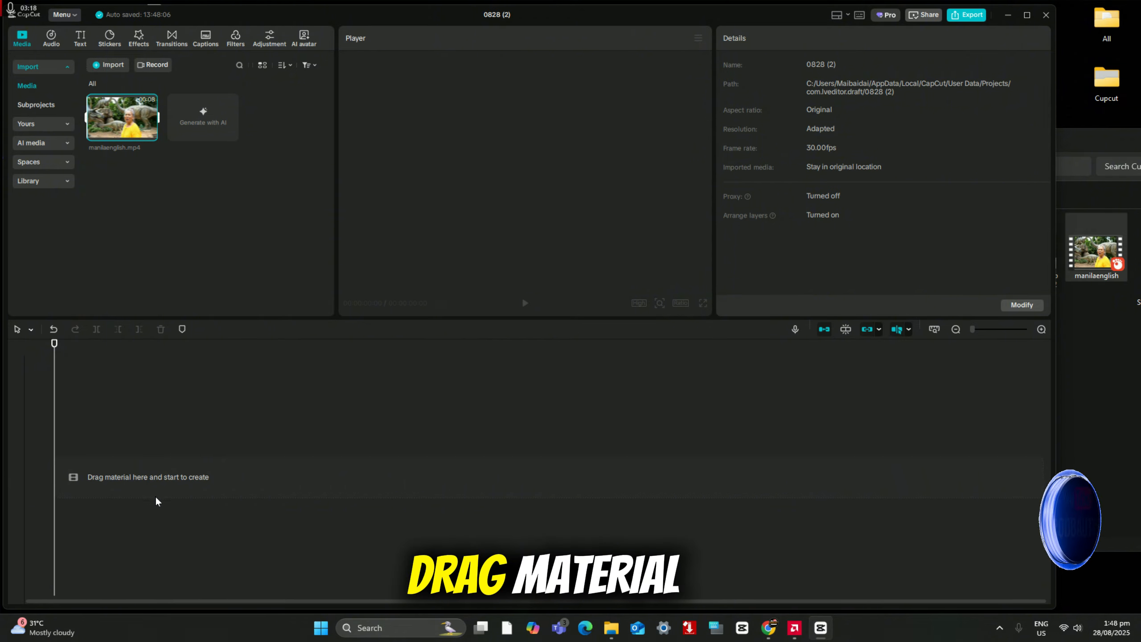
pyautogui.moveTo(120, 118); pyautogui.dragTo(115, 475)
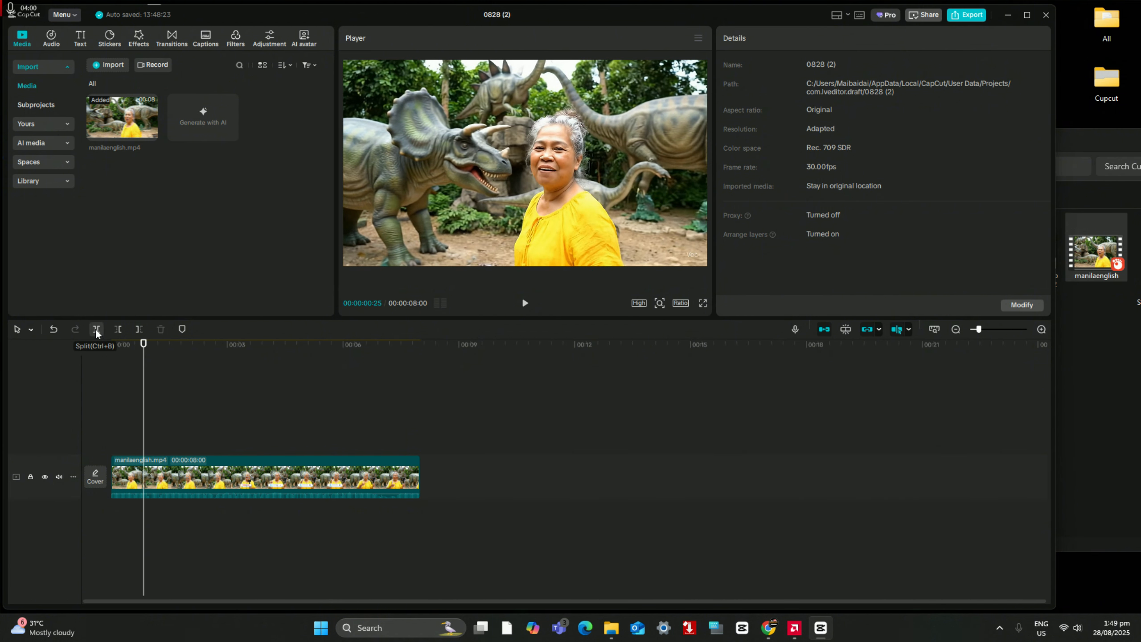
# Step: Try splitting the manilaenglish clip at 00:00:00:25, select its first part, and undo the split
pyautogui.click(97, 330)
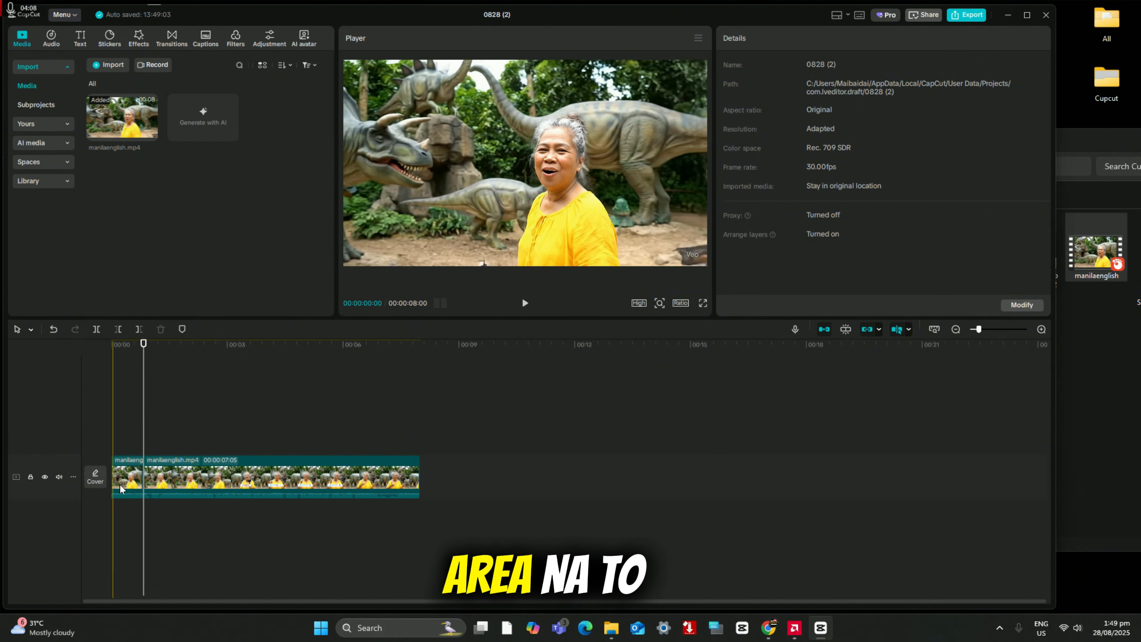
pyautogui.click(130, 480)
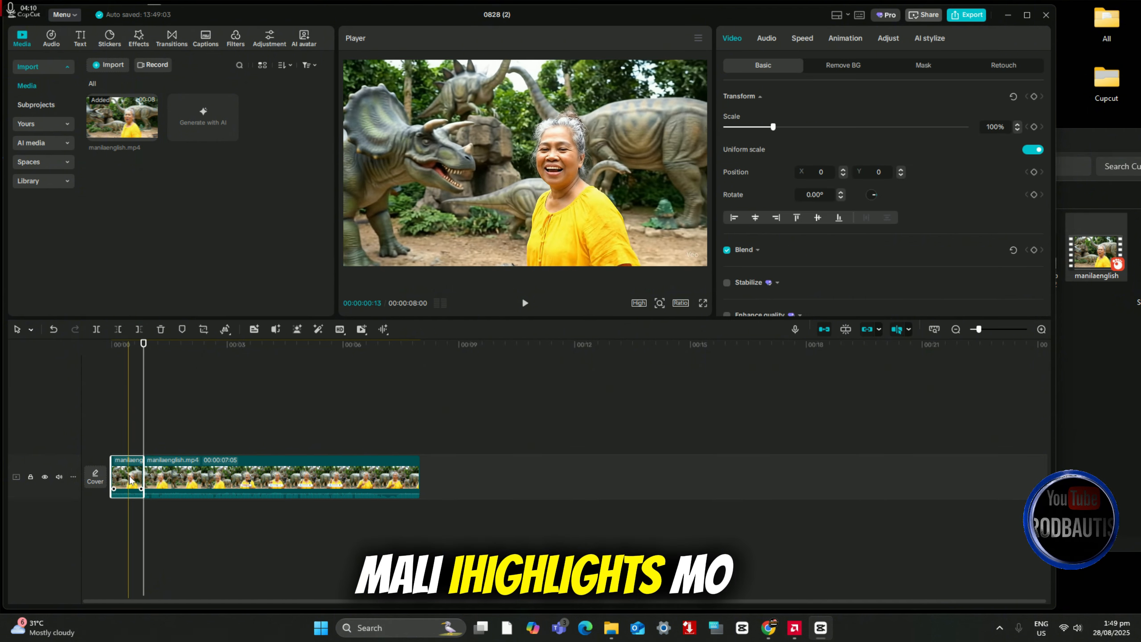
pyautogui.rightClick(130, 480)
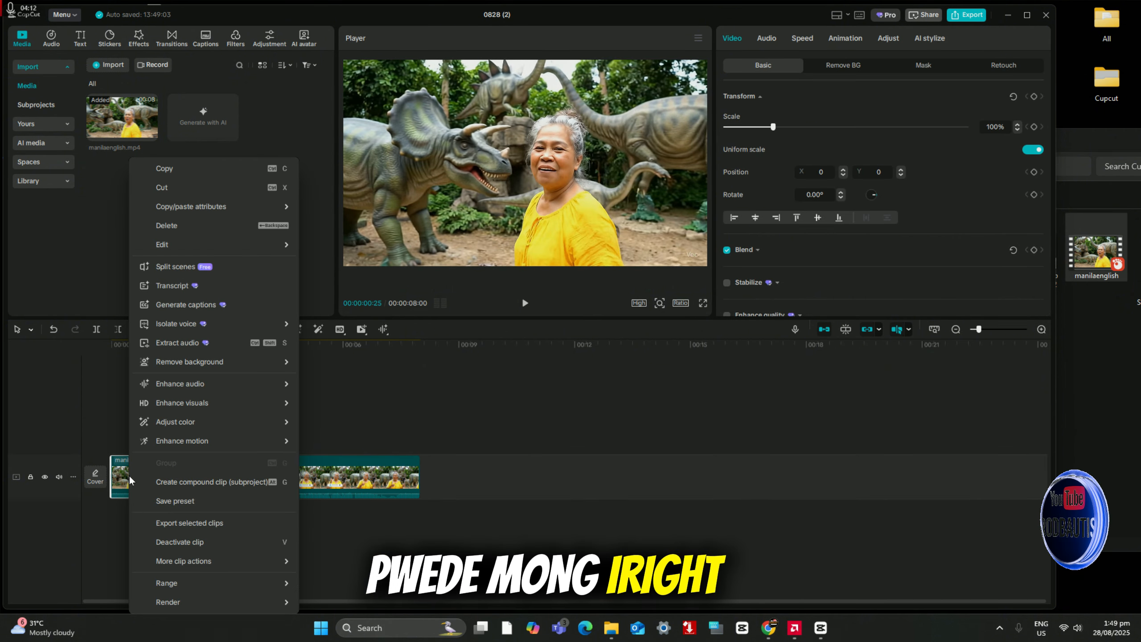
pyautogui.click(120, 415)
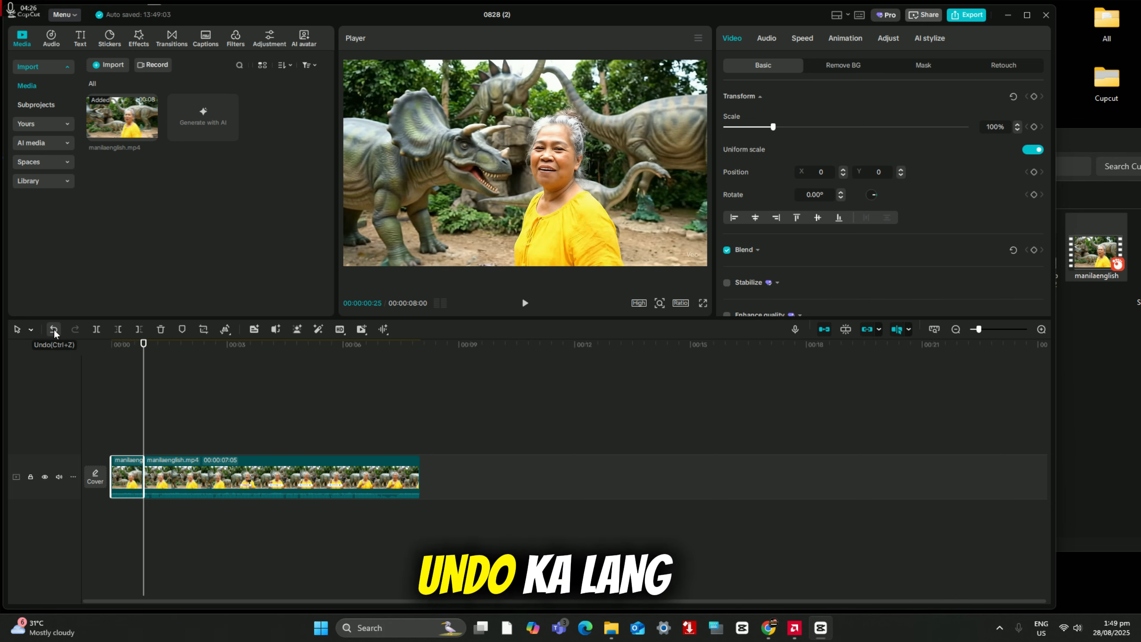
pyautogui.click(54, 330)
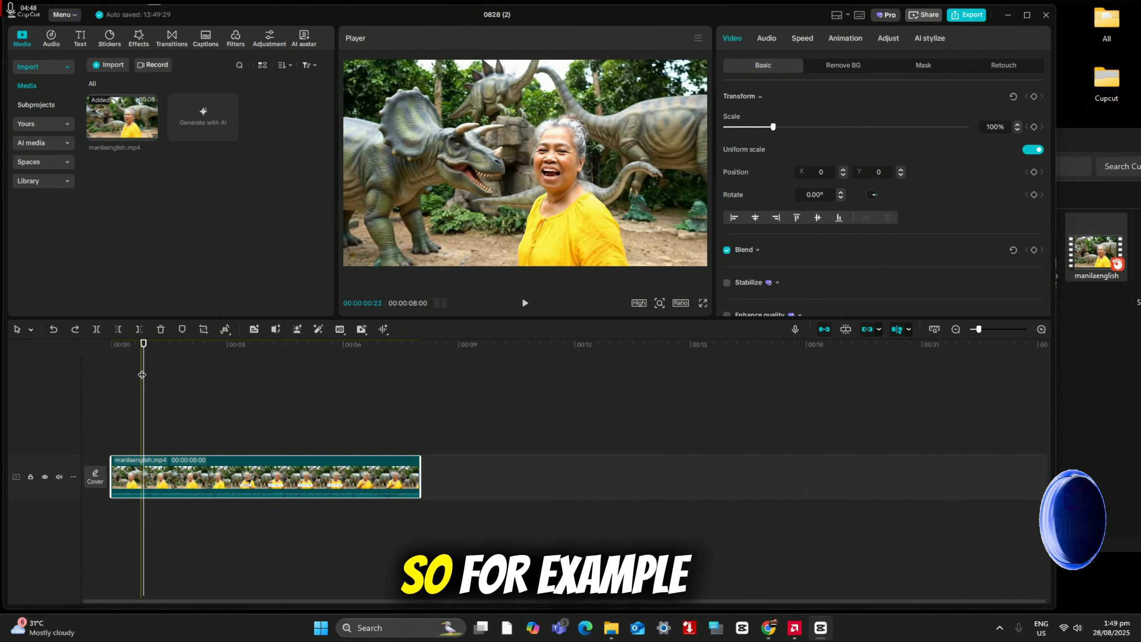
# Step: Play the clip up to 00:00:02:10 and split it there, and split it again at 00:00:02:21
pyautogui.click(528, 305)
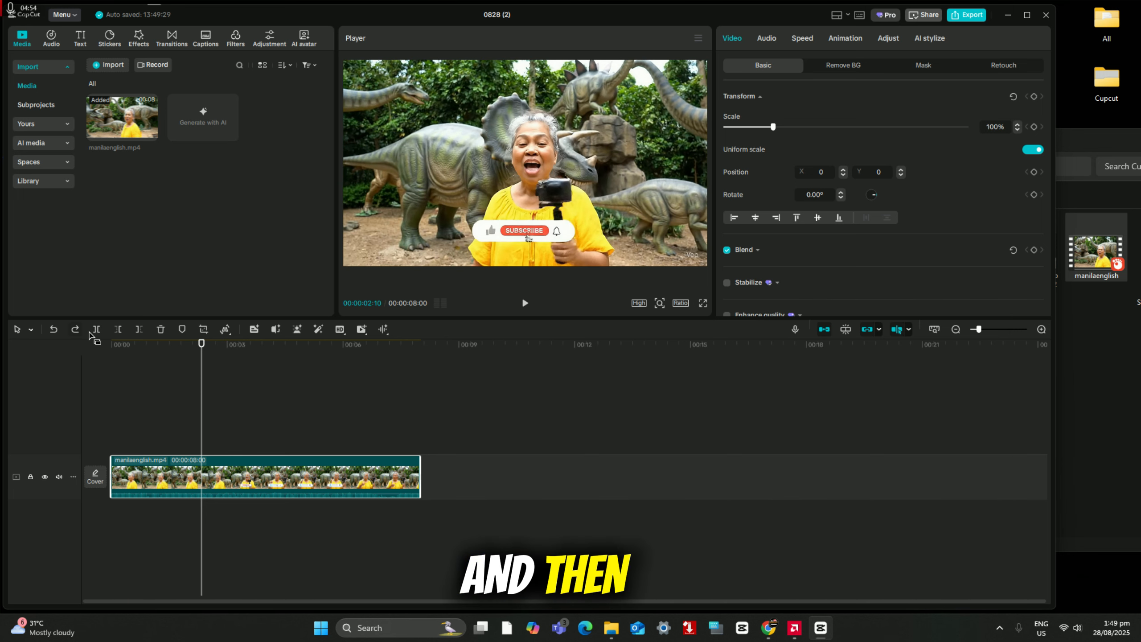
pyautogui.click(100, 336)
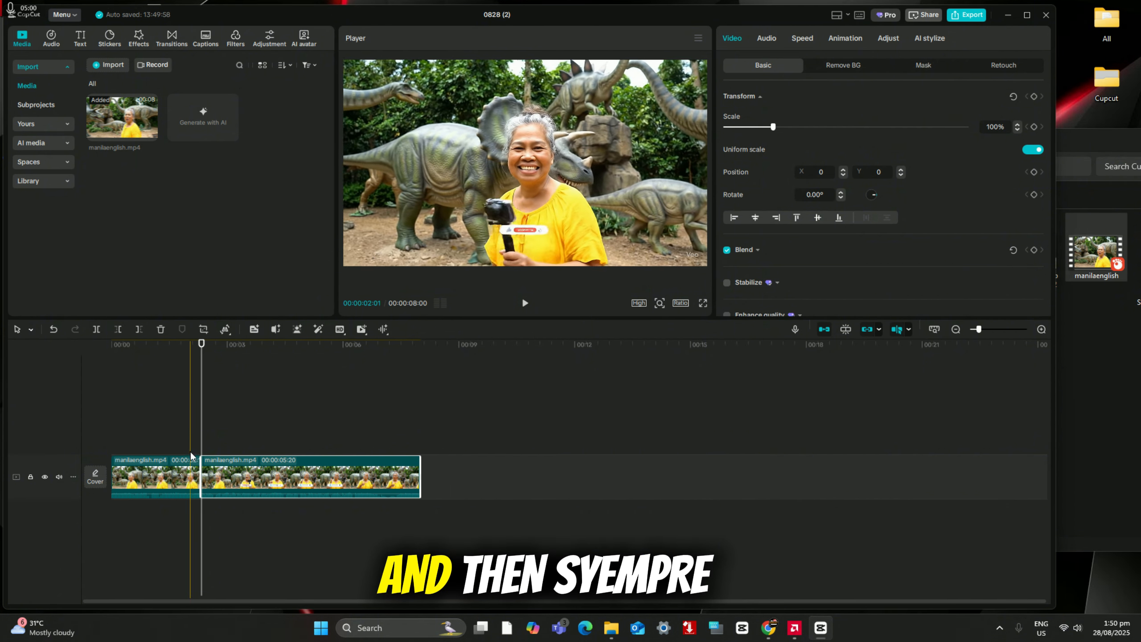
pyautogui.click(190, 429)
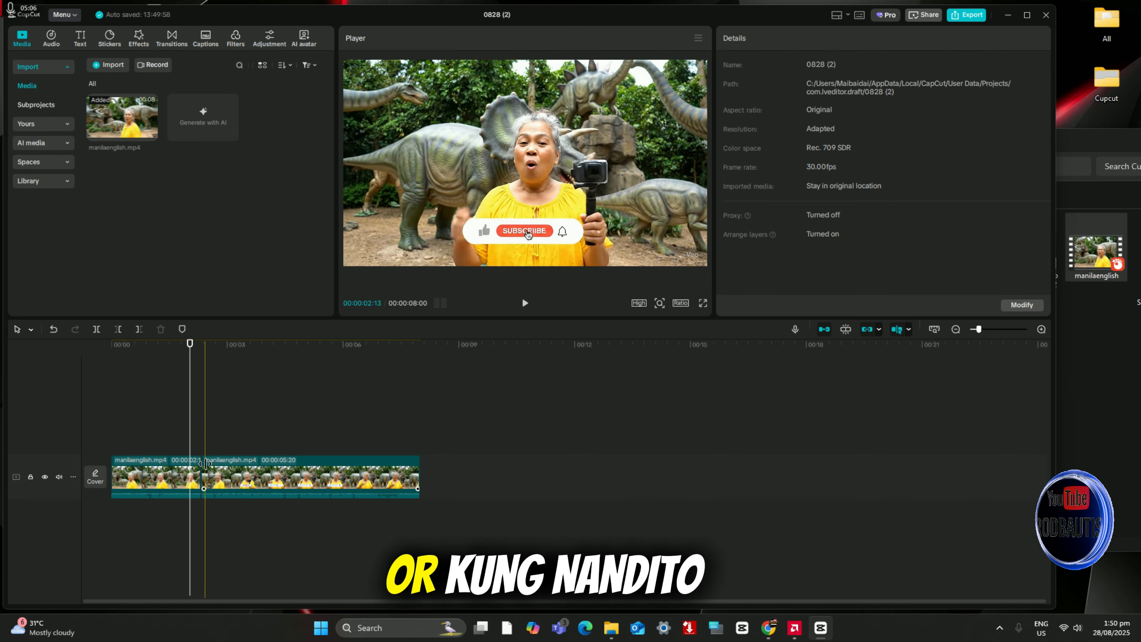
pyautogui.click(217, 493)
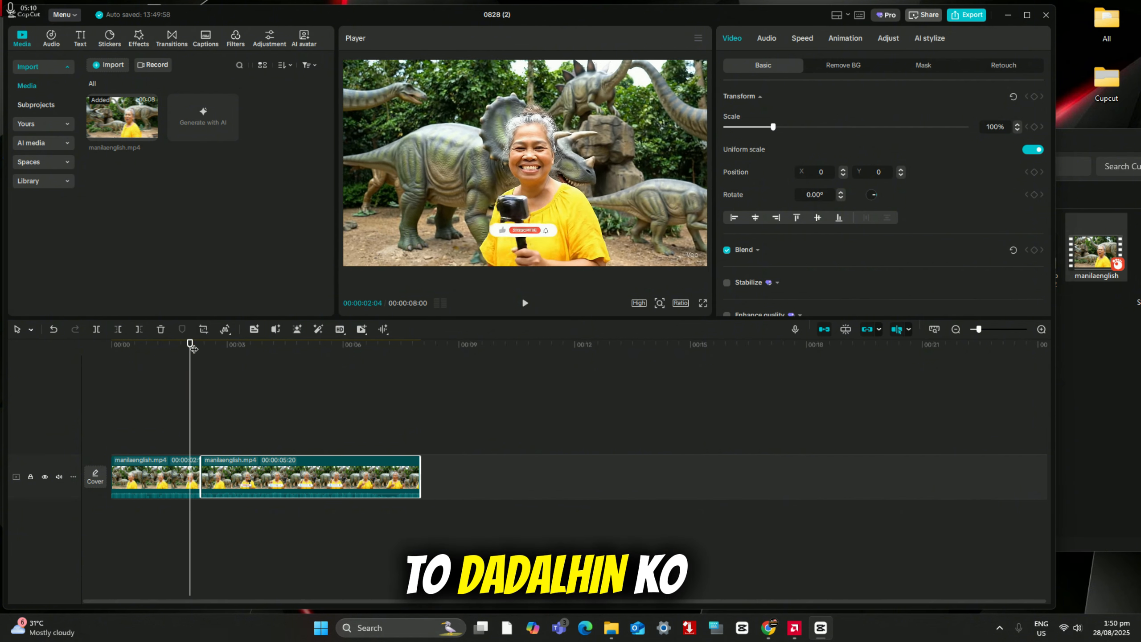
pyautogui.moveTo(194, 350); pyautogui.dragTo(210, 353)
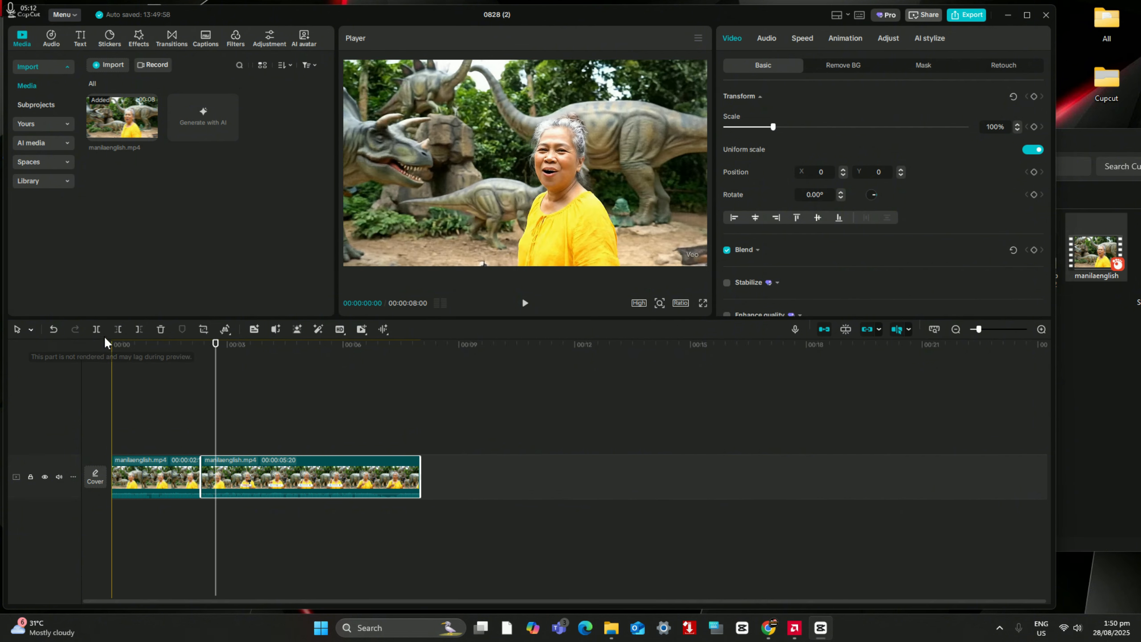
pyautogui.click(97, 329)
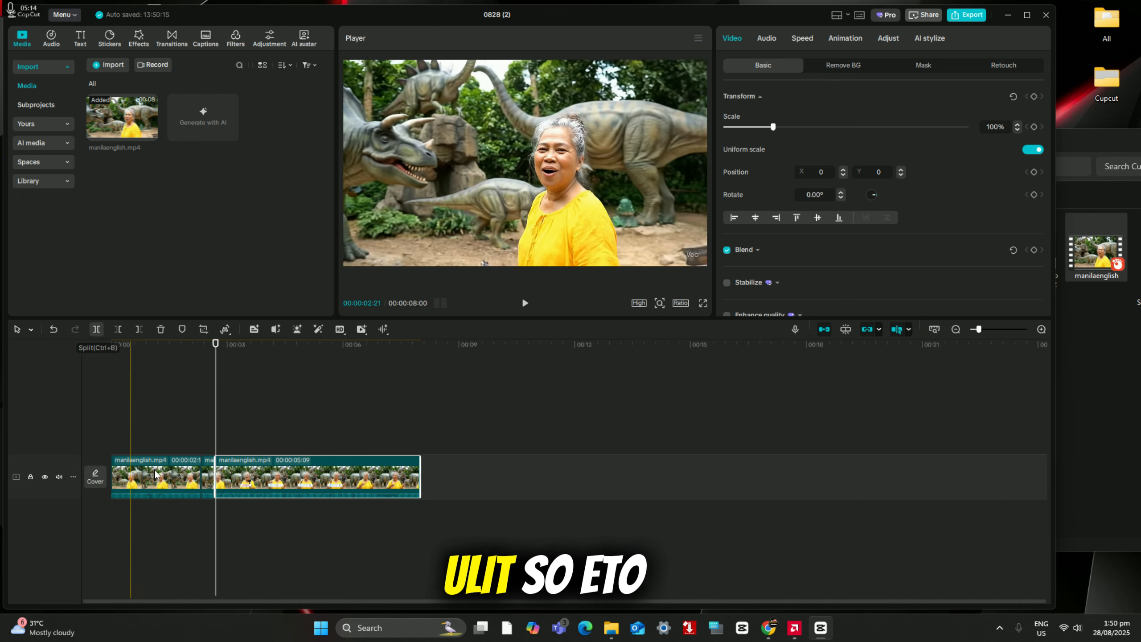
# Step: Delete the short middle segment between the two cuts from the timeline
pyautogui.click(208, 477)
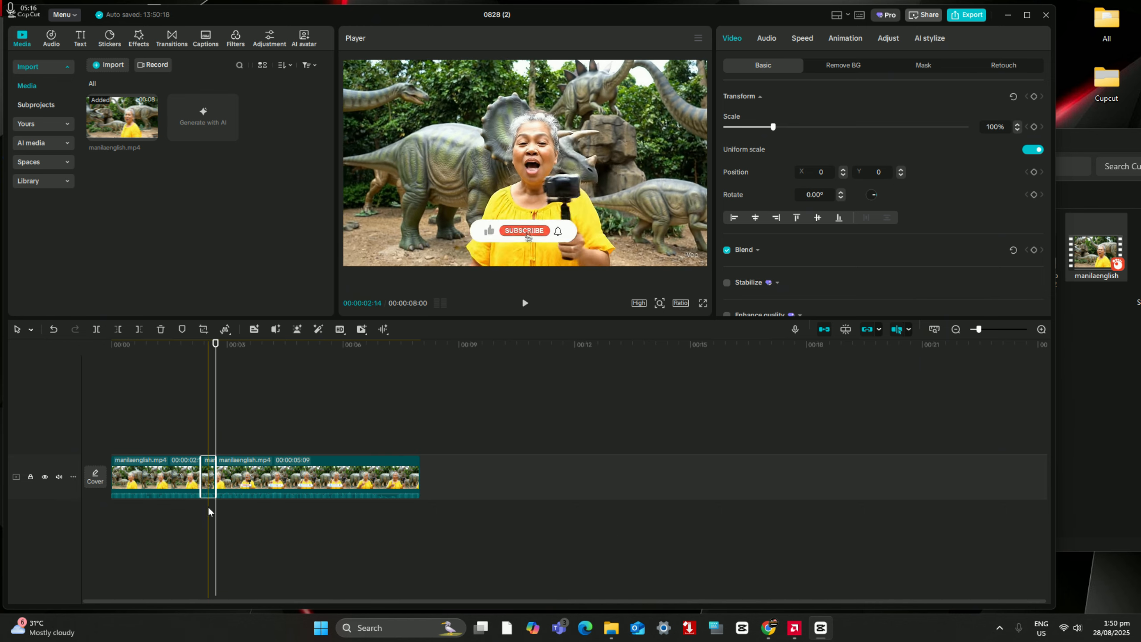
pyautogui.moveTo(206, 470); pyautogui.dragTo(204, 516)
pyautogui.moveTo(209, 470); pyautogui.dragTo(209, 473)
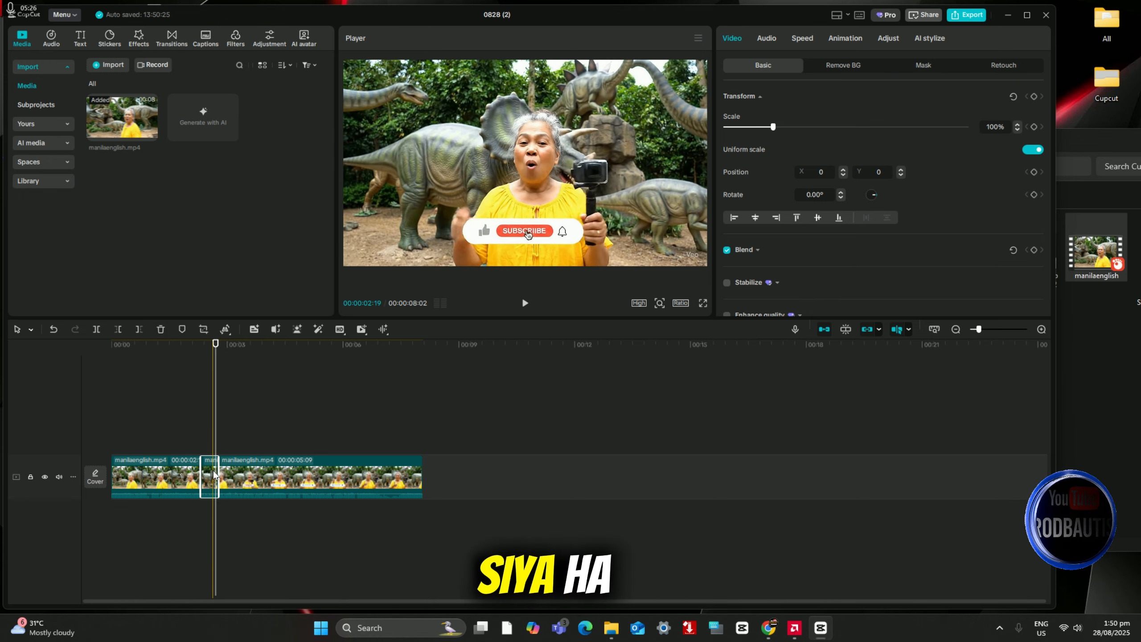
pyautogui.click(163, 329)
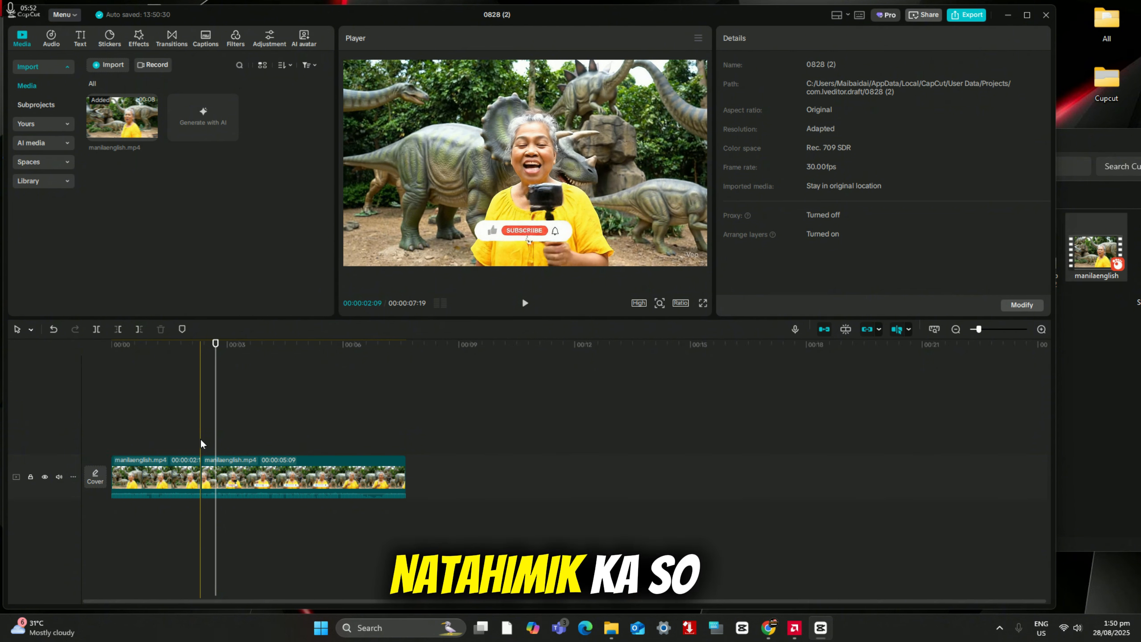
# Step: Undo the segment's deletion and both splits to restore the full original clip
pyautogui.click(53, 330)
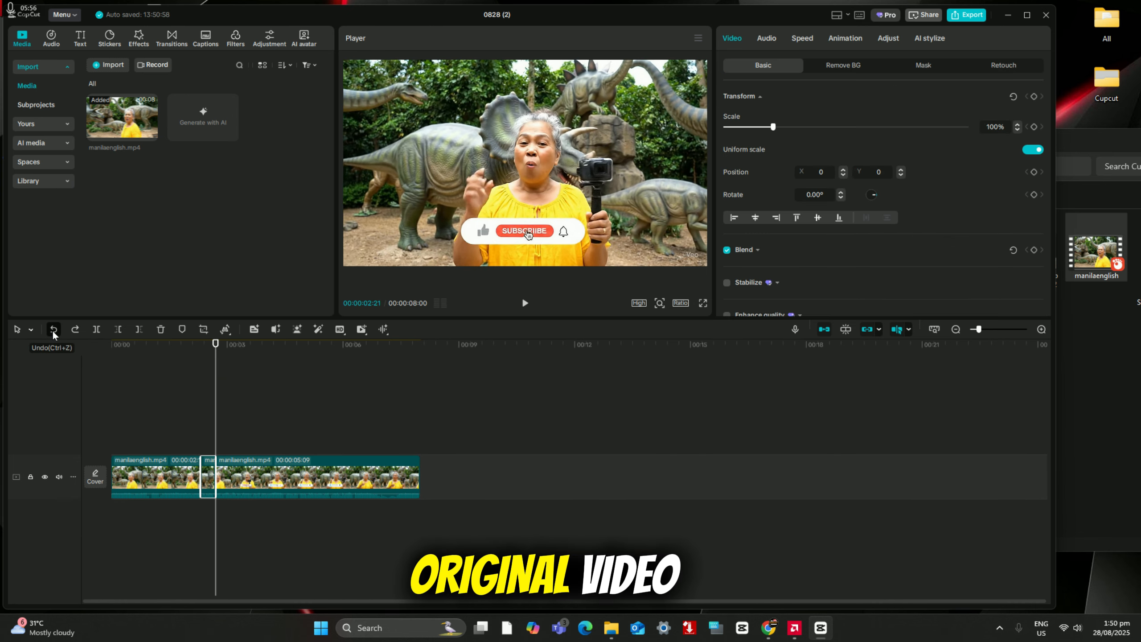
pyautogui.click(53, 330)
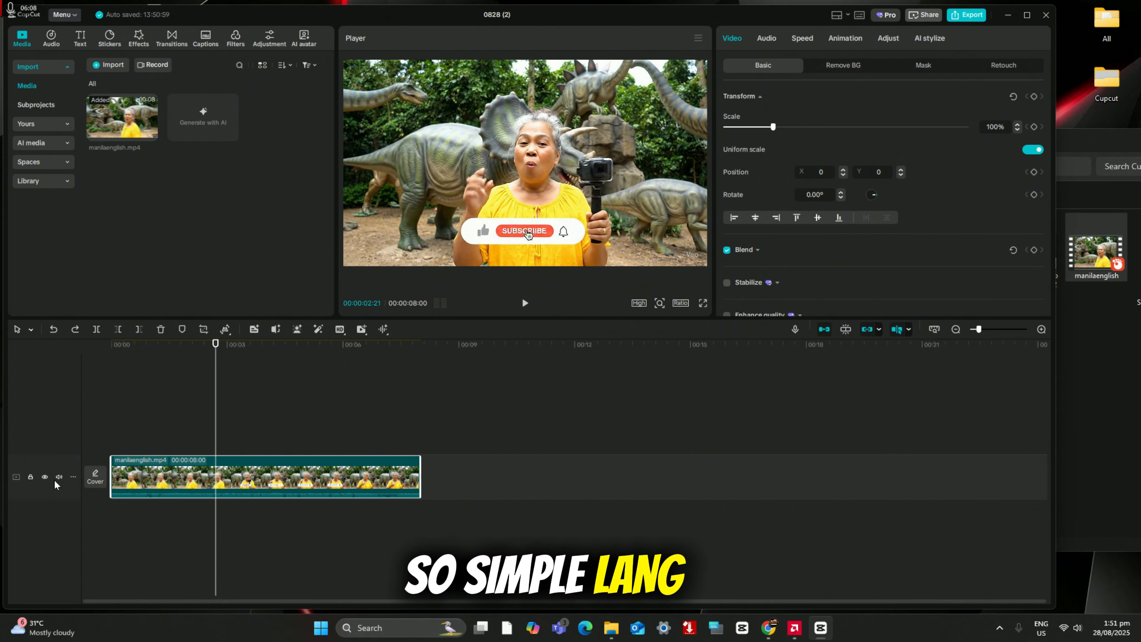
# Step: Show the basic audio settings of the selected manilaenglish clip and magnify the timeline
pyautogui.click(73, 477)
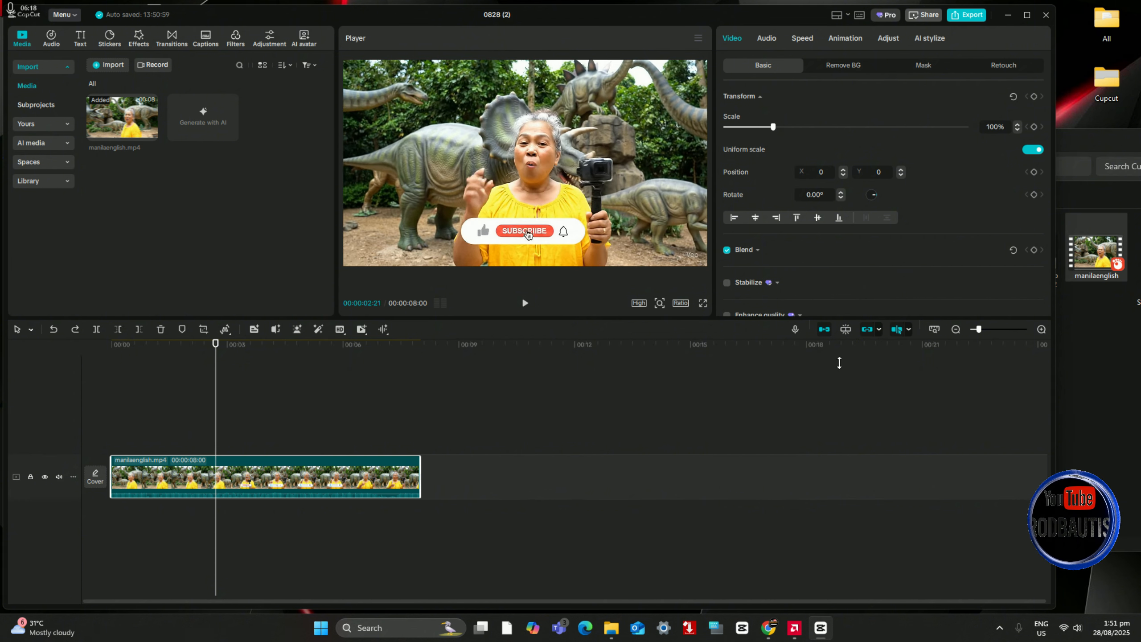
pyautogui.click(766, 38)
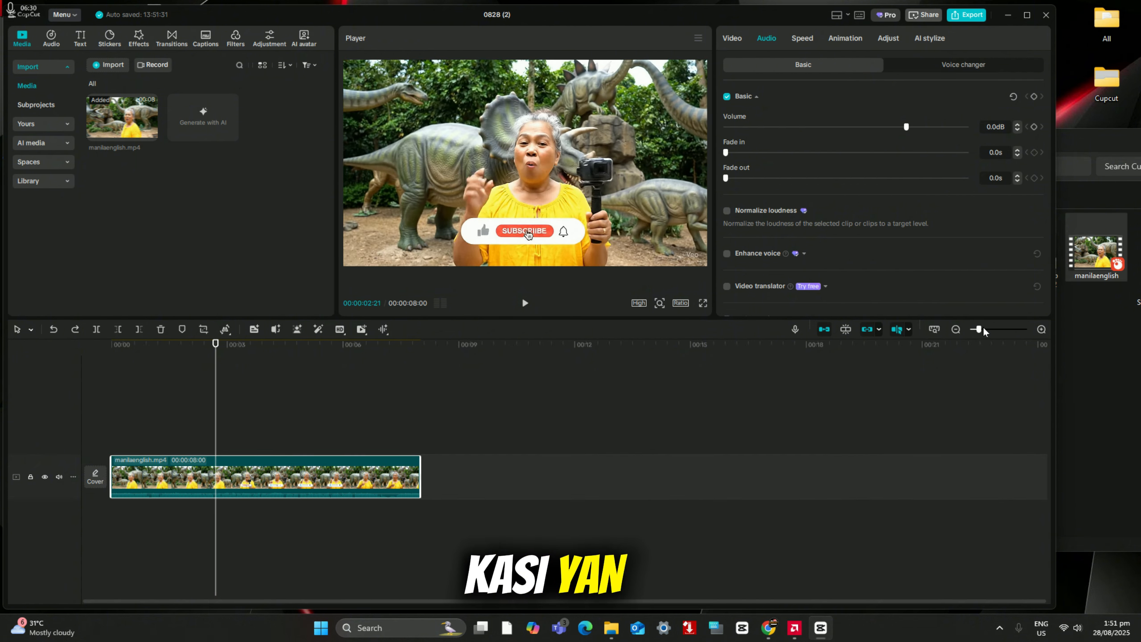
pyautogui.moveTo(982, 331); pyautogui.dragTo(993, 329)
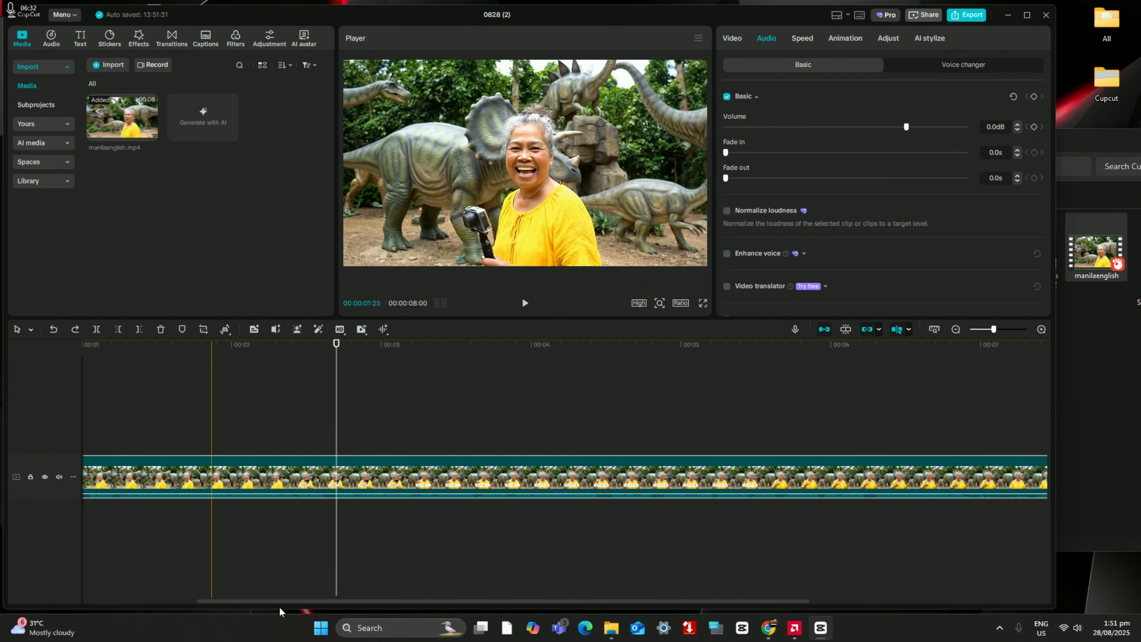
# Step: Raise the clip's volume to 20.0 dB on the timeline, and lower it all the way to -∞ dB
pyautogui.moveTo(400, 602); pyautogui.dragTo(229, 598)
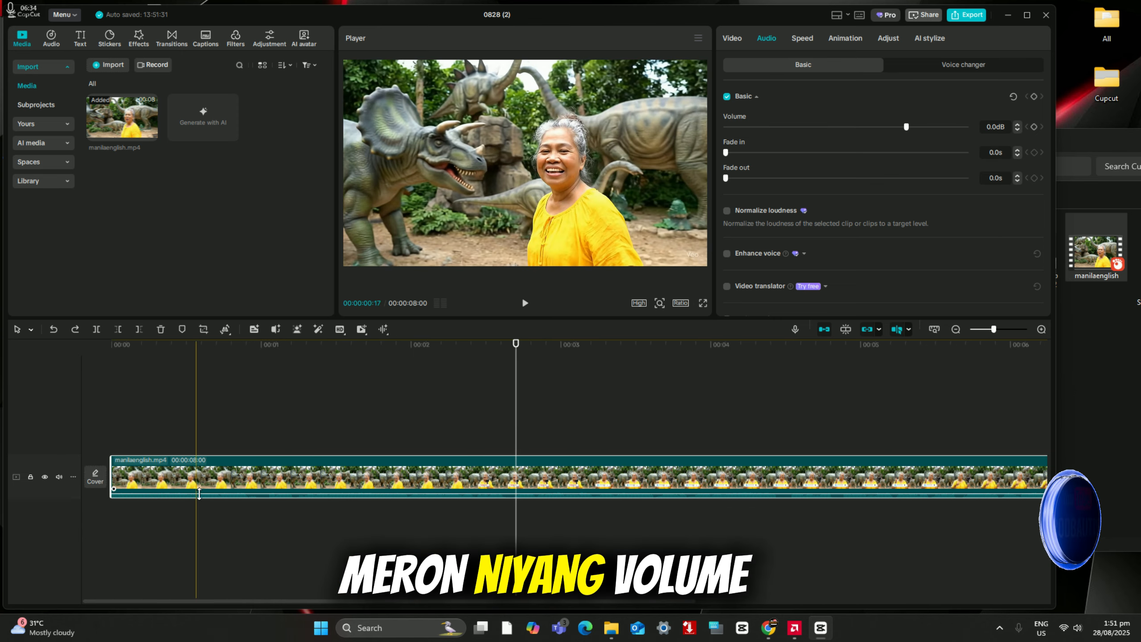
pyautogui.moveTo(198, 493); pyautogui.dragTo(210, 449)
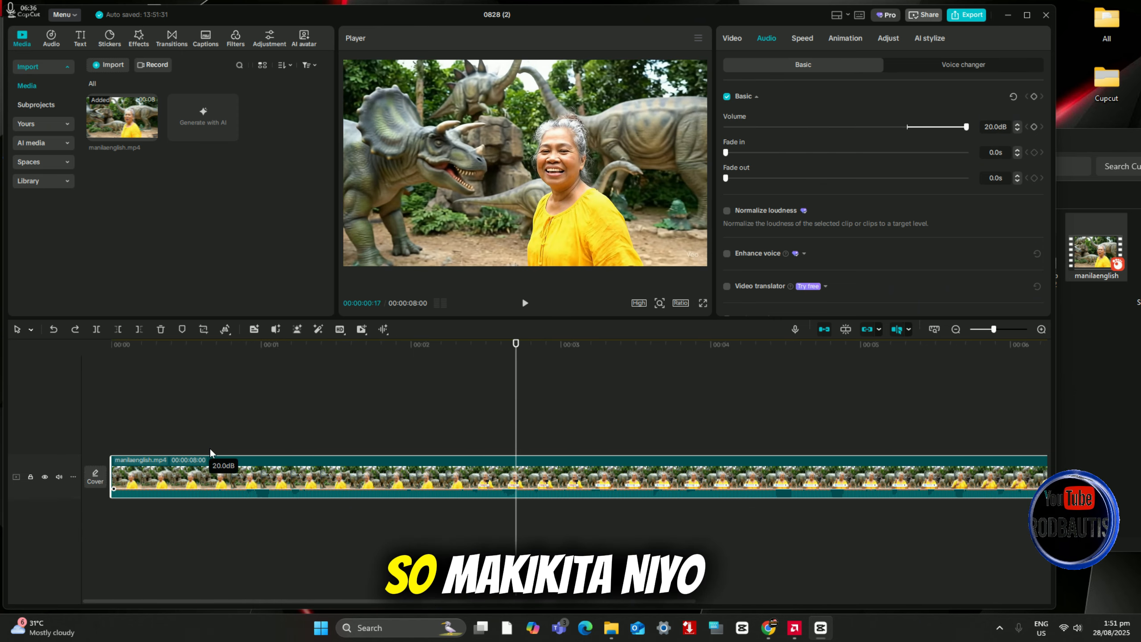
pyautogui.moveTo(200, 496); pyautogui.dragTo(201, 531)
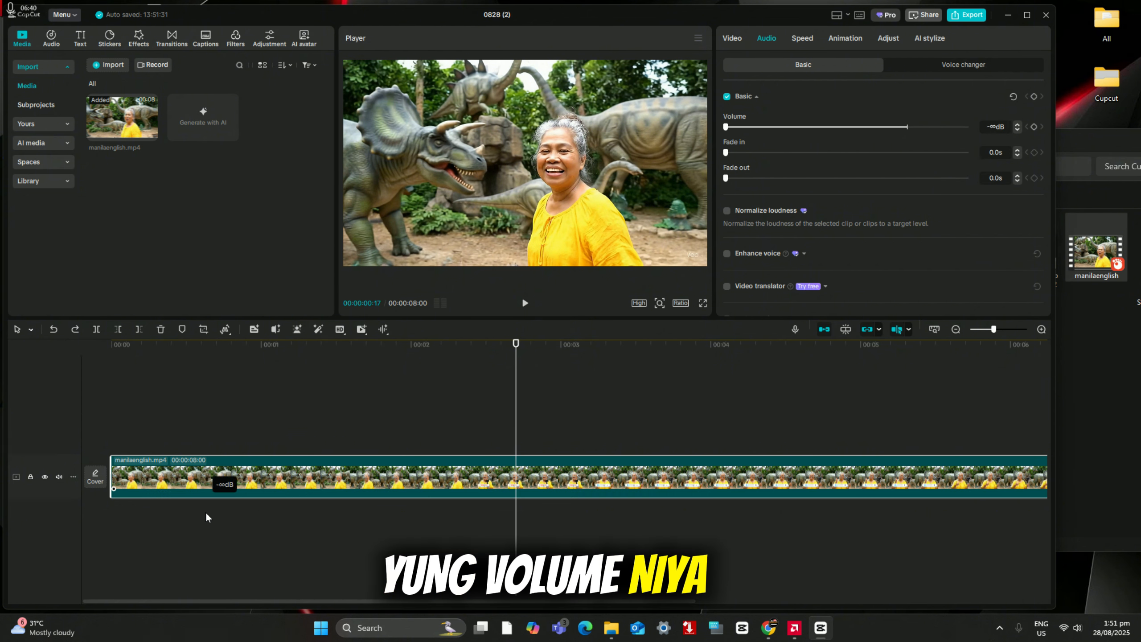
pyautogui.moveTo(217, 475)
pyautogui.mouseDown()
pyautogui.moveTo(223, 540)
pyautogui.moveTo(243, 463)
pyautogui.mouseUp()
pyautogui.moveTo(240, 509); pyautogui.dragTo(236, 533)
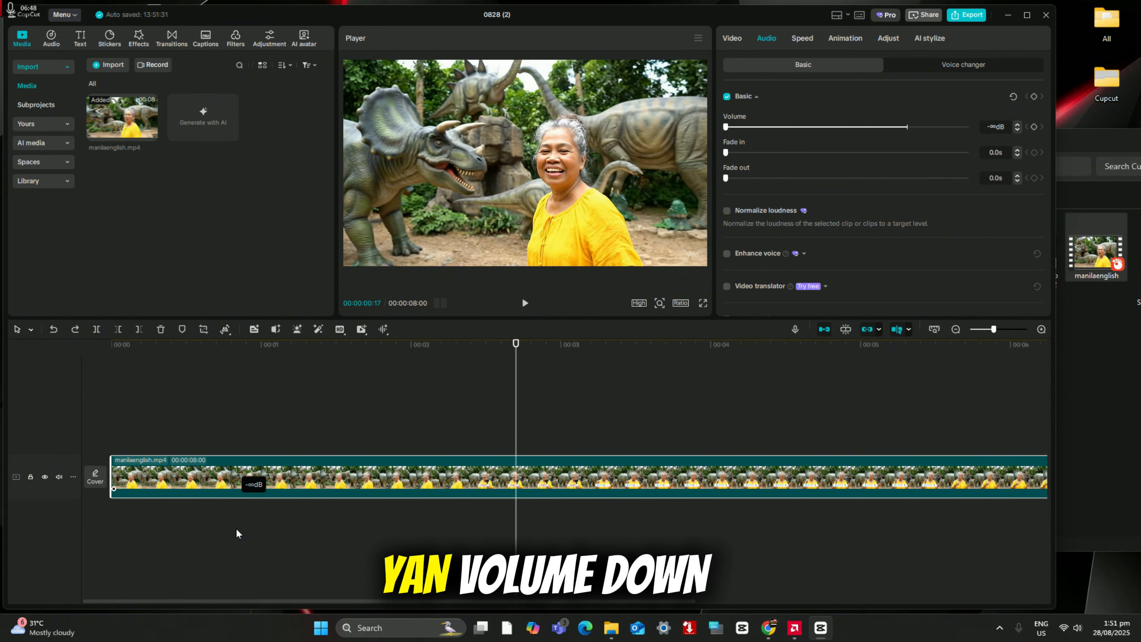
# Step: Play the muted clip from 00:00:00:07 to about 00:00:04:28 to check its sound
pyautogui.click(148, 405)
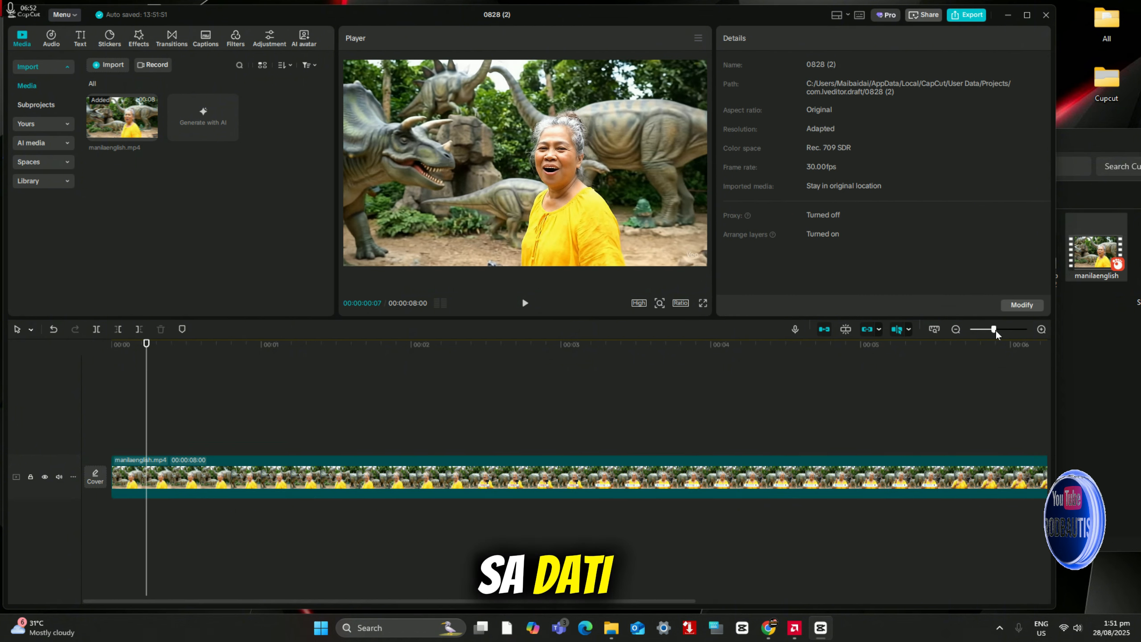
pyautogui.moveTo(996, 330); pyautogui.dragTo(988, 330)
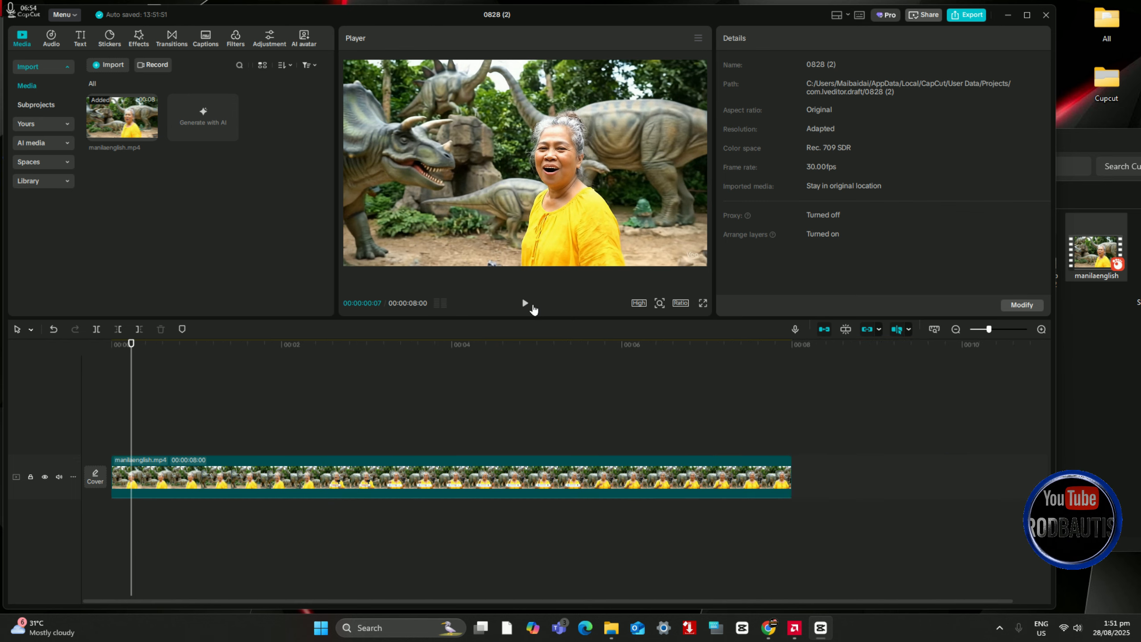
pyautogui.press('space')
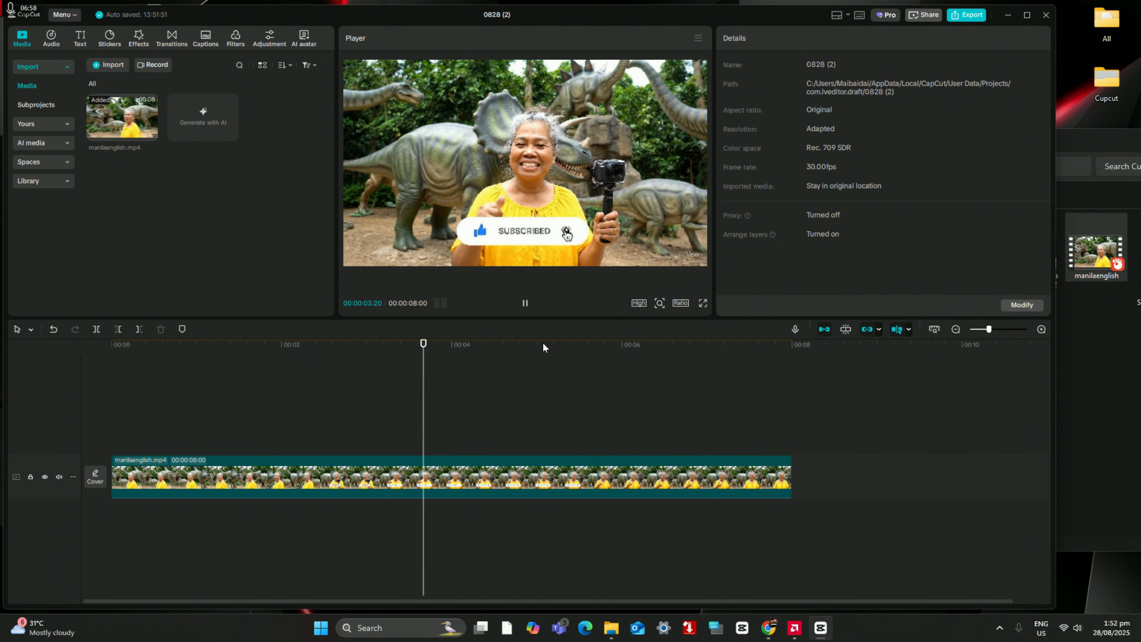
pyautogui.click(524, 304)
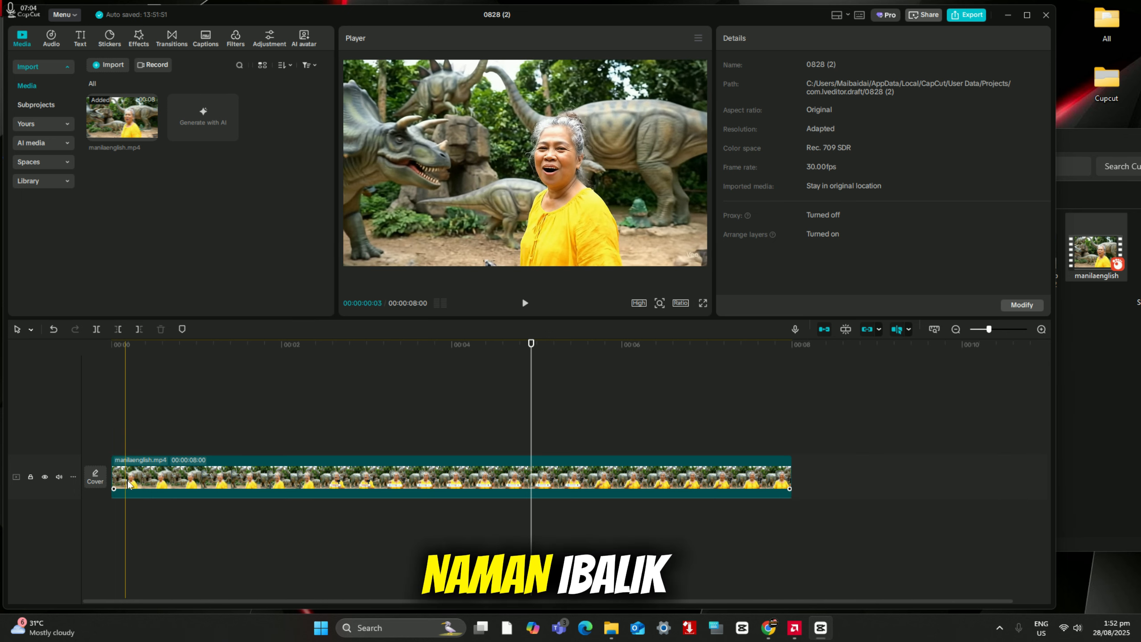
# Step: Enlarge the scale of the manilaenglish clip and bring it back to 100%
pyautogui.click(114, 489)
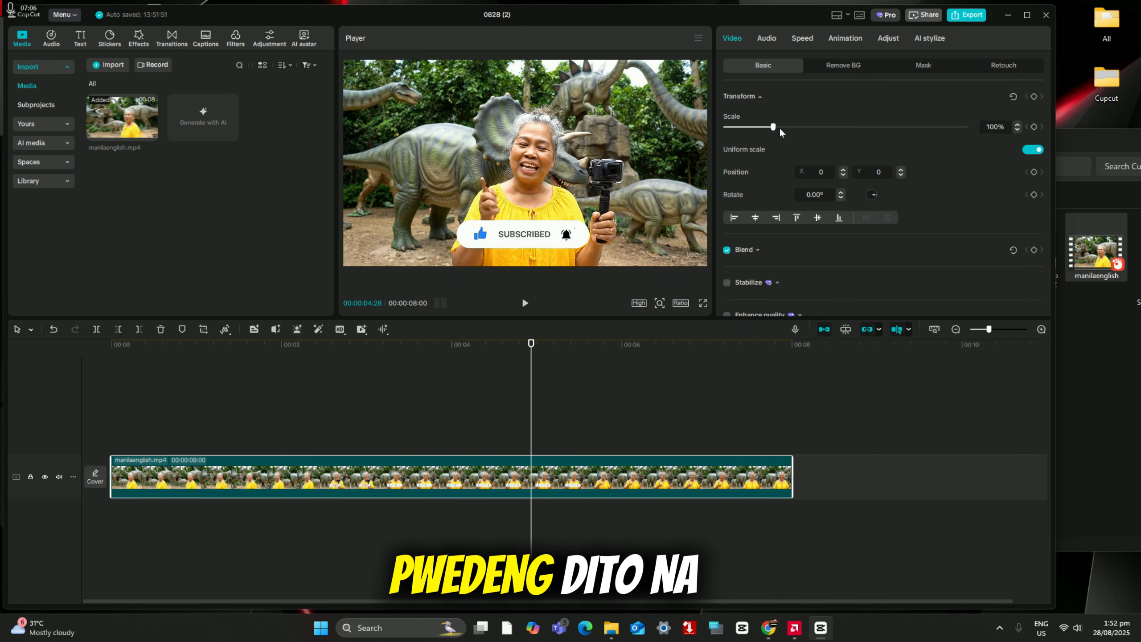
pyautogui.moveTo(779, 127); pyautogui.dragTo(825, 128)
pyautogui.moveTo(822, 130); pyautogui.dragTo(780, 130)
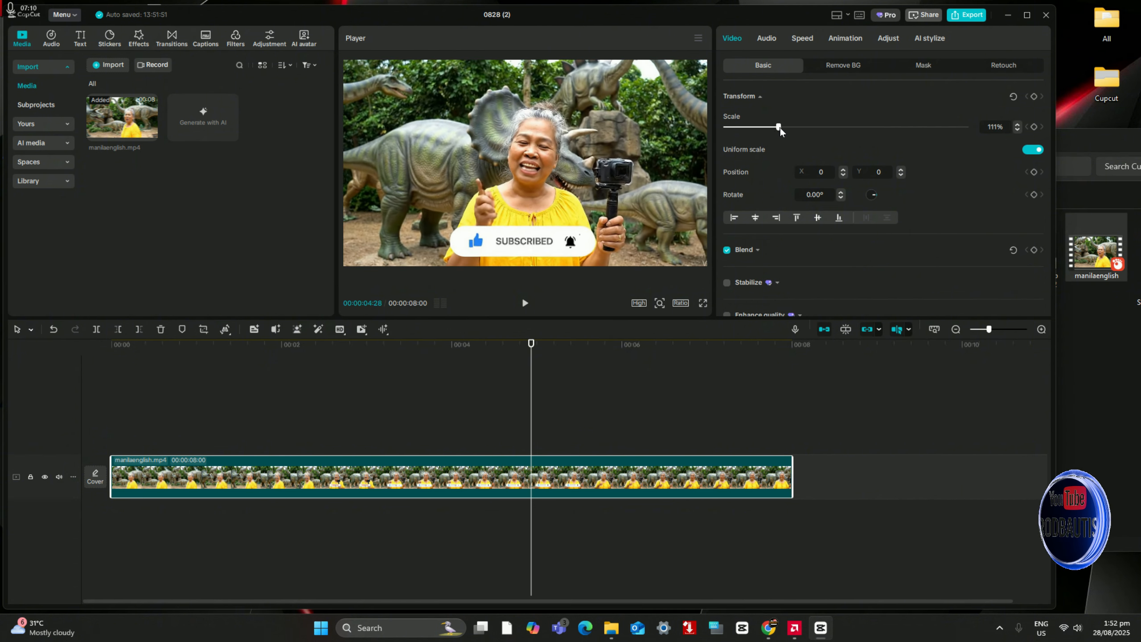
pyautogui.click(1018, 130)
pyautogui.click(1018, 130)
pyautogui.click(1018, 129)
pyautogui.click(1018, 130)
pyautogui.click(1018, 129)
pyautogui.click(1018, 129)
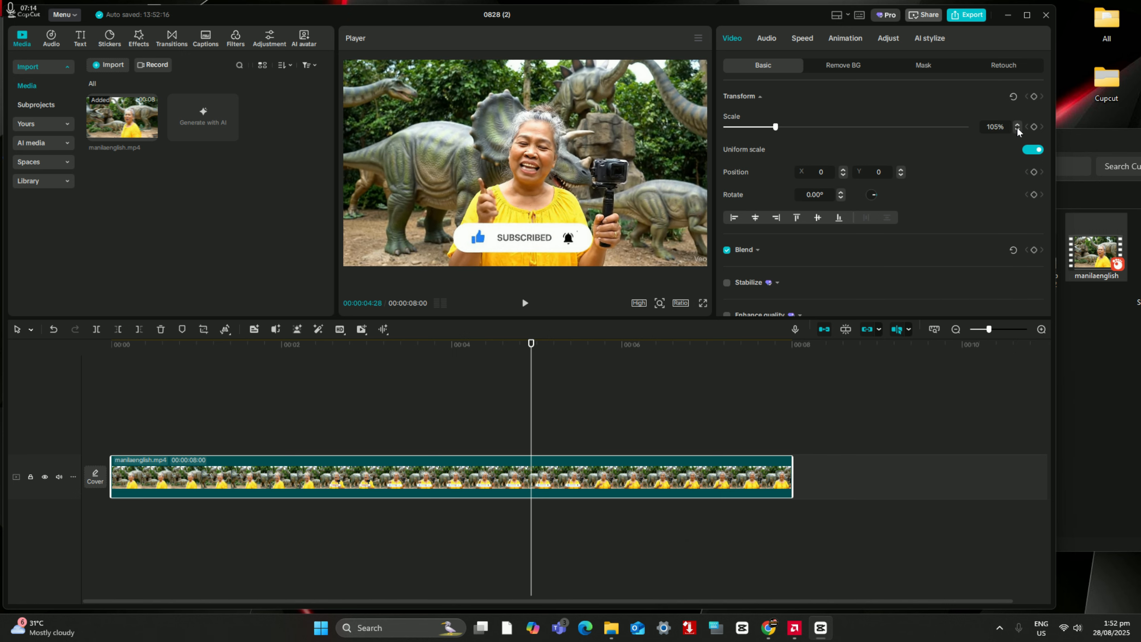
pyautogui.click(1018, 129)
pyautogui.click(1018, 129)
pyautogui.click(1018, 130)
pyautogui.click(1018, 129)
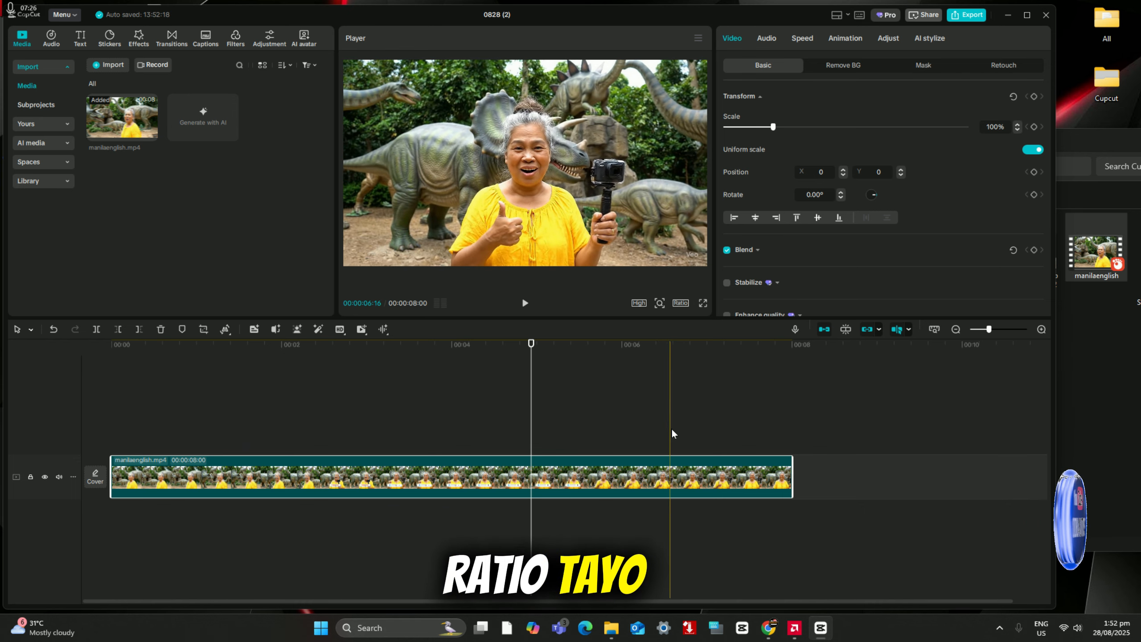
# Step: Set the project's aspect ratio to 16:9
pyautogui.click(679, 304)
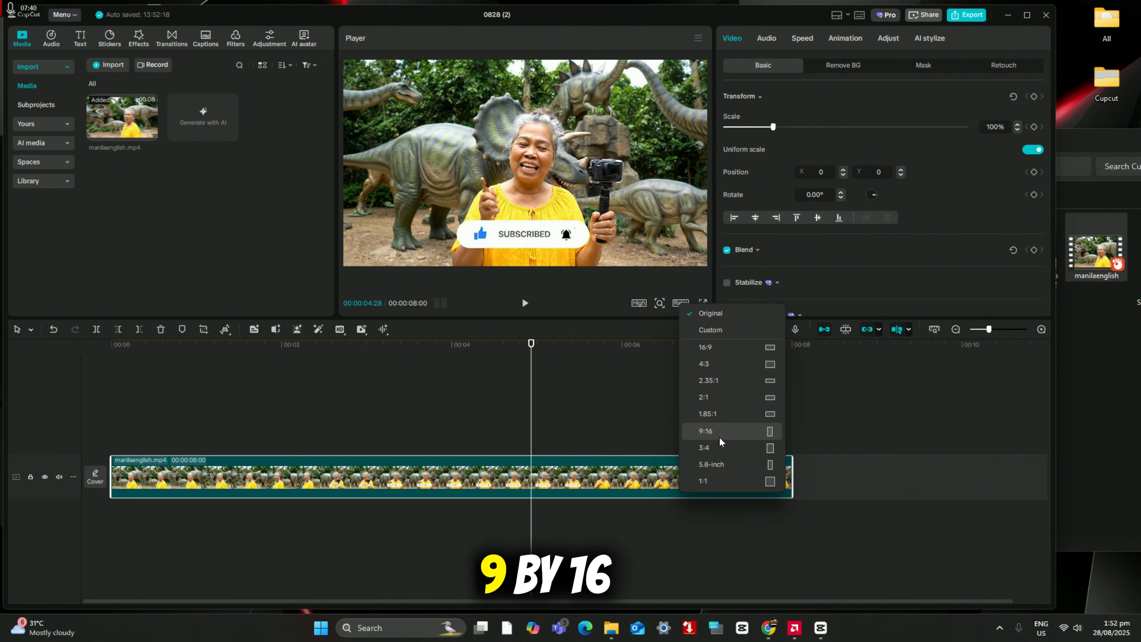
pyautogui.click(742, 350)
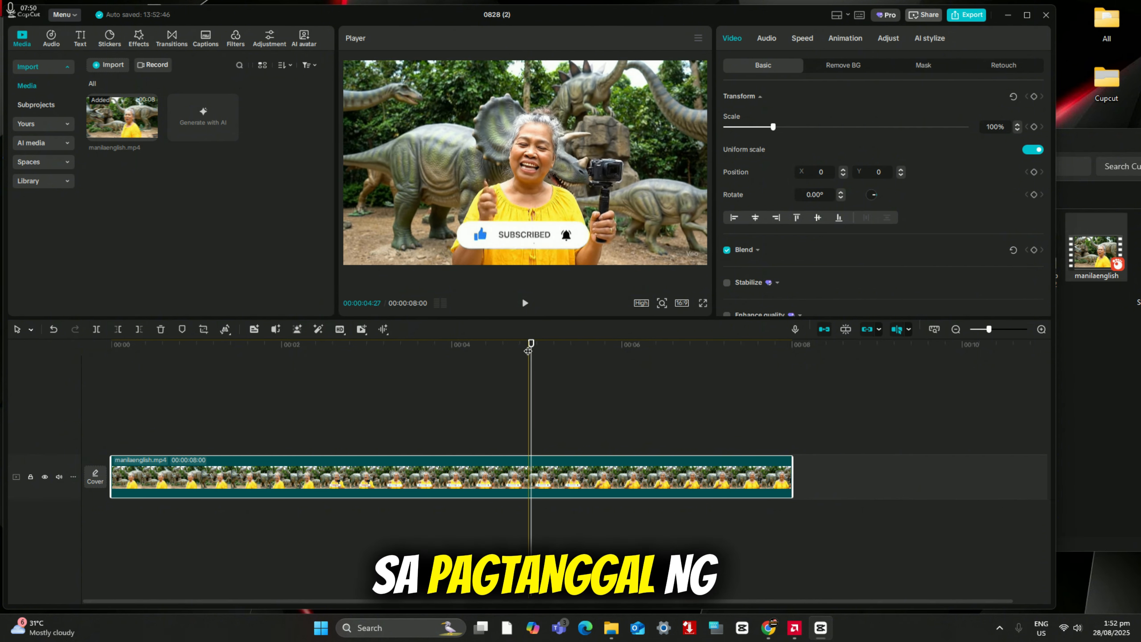
# Step: Extract the audio of the manilaenglish clip onto a separate track
pyautogui.moveTo(477, 380); pyautogui.dragTo(331, 378)
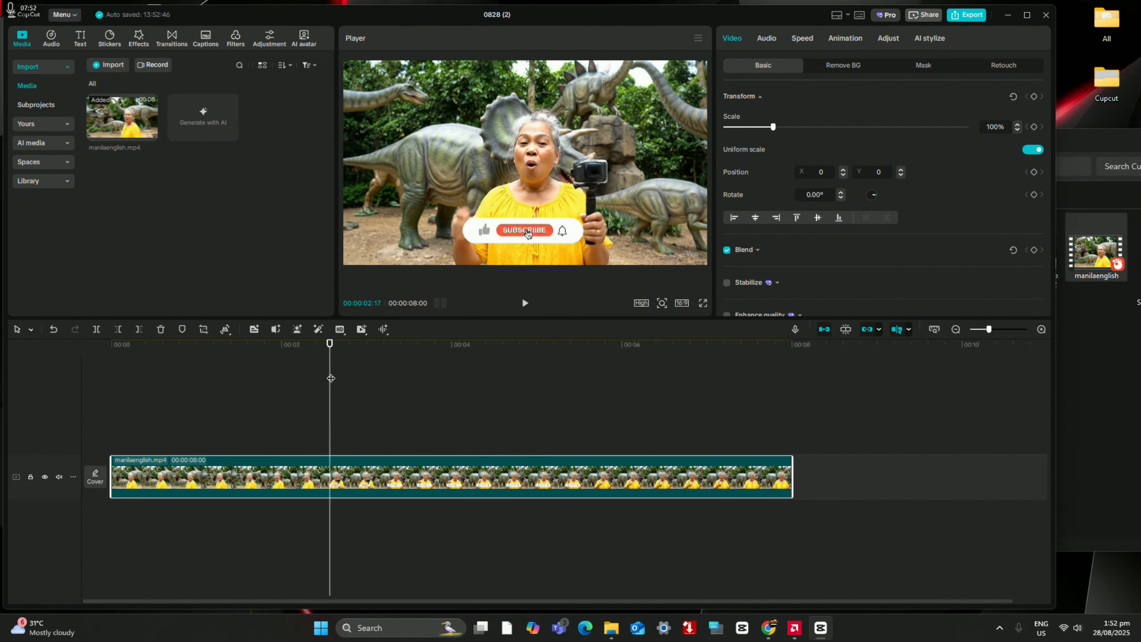
pyautogui.rightClick(288, 480)
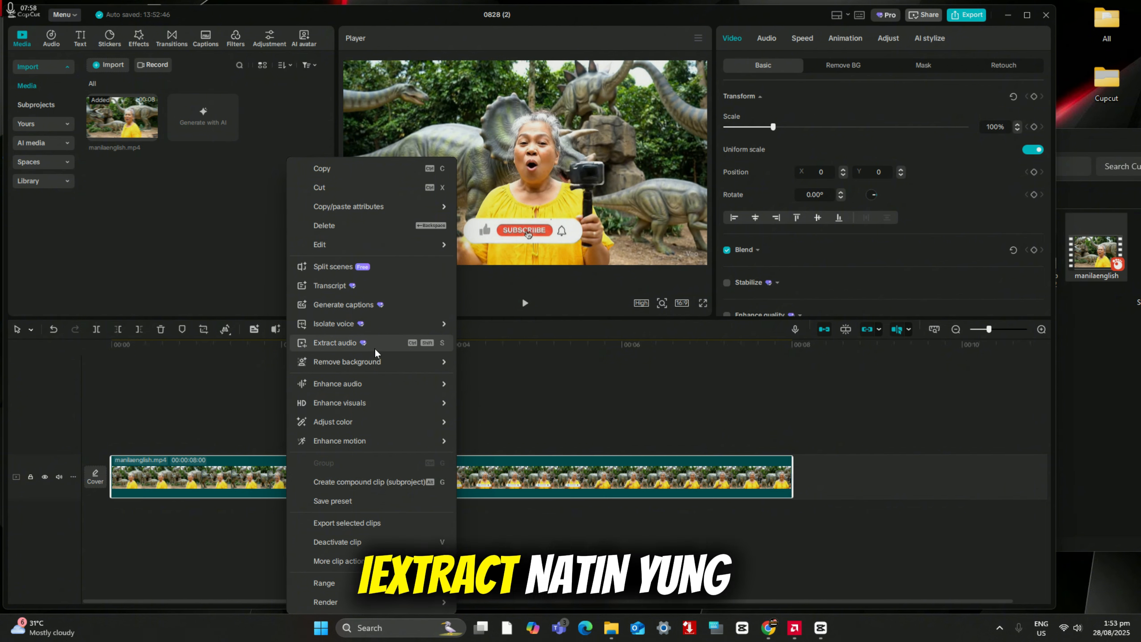
pyautogui.click(356, 343)
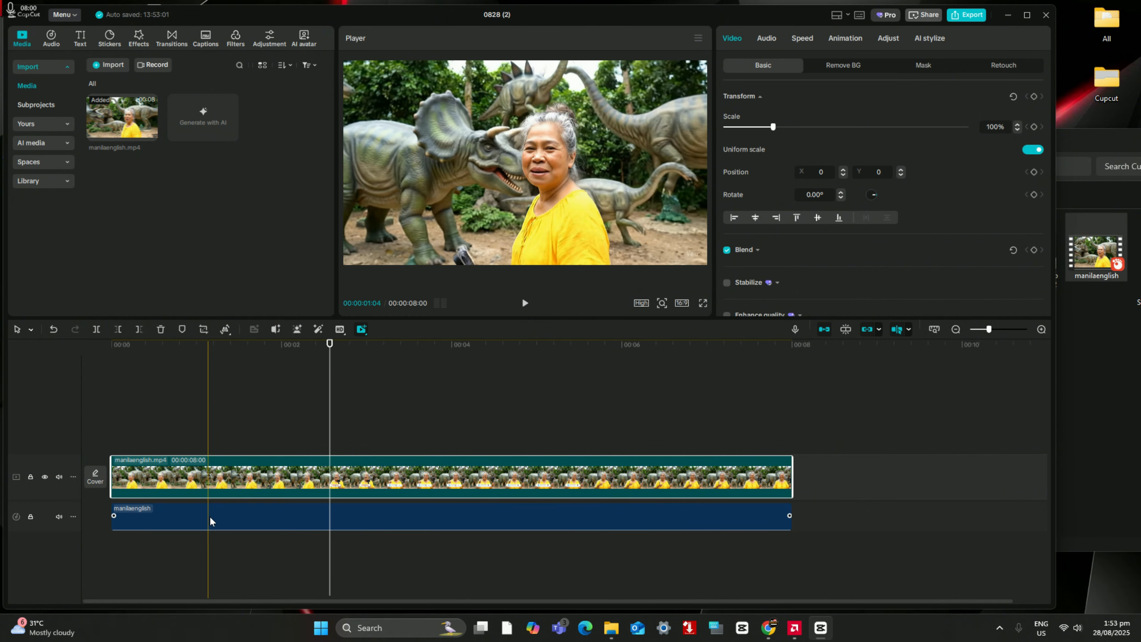
# Step: Delete the extracted audio track from the timeline and play the remaining video
pyautogui.click(212, 514)
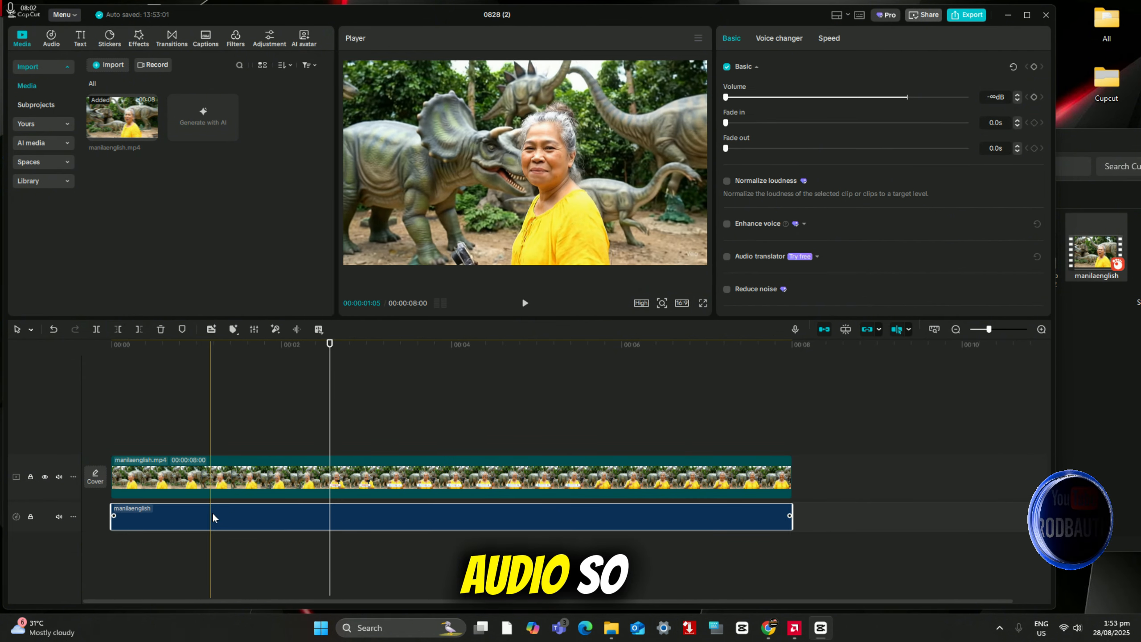
pyautogui.rightClick(213, 515)
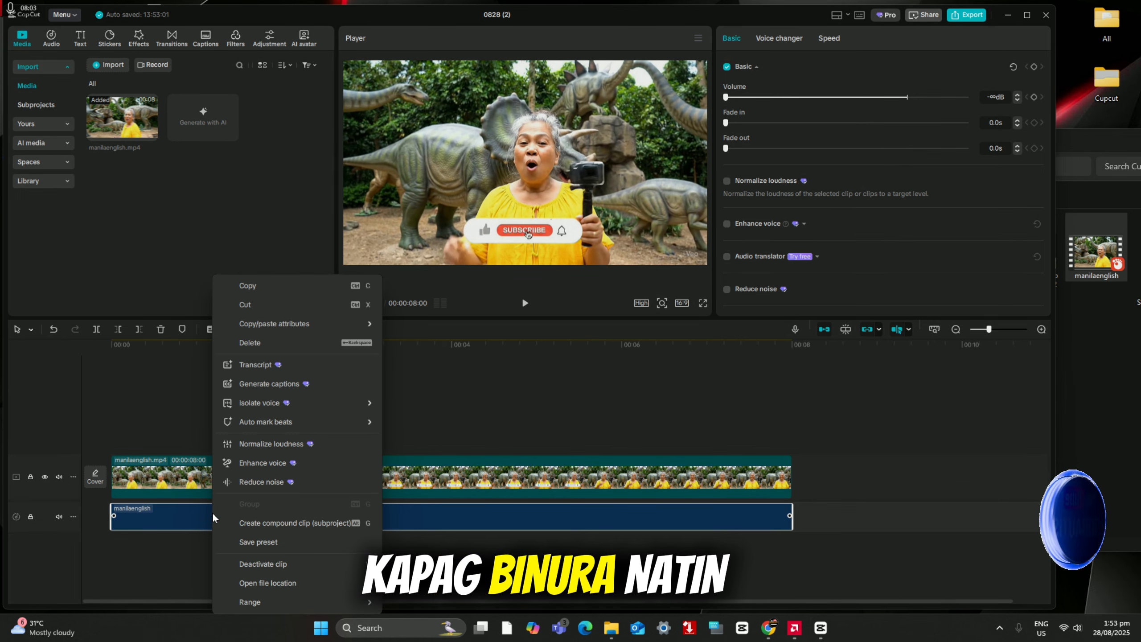
pyautogui.click(293, 342)
pyautogui.click(152, 415)
pyautogui.click(525, 303)
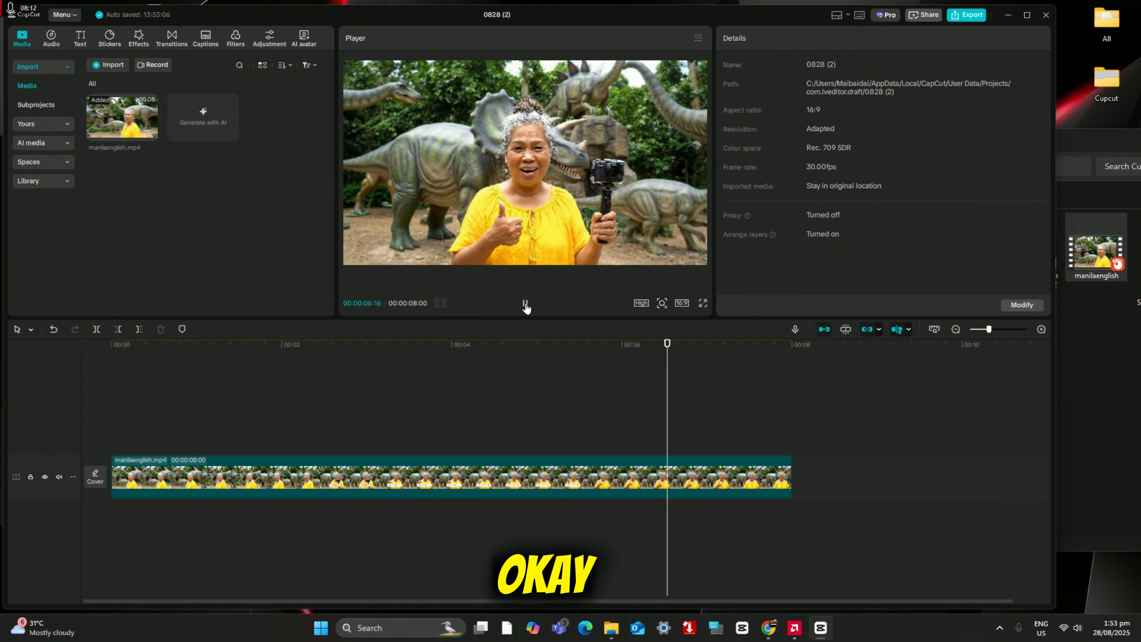
# Step: Undo the audio track's deletion and the audio extraction, and play the clip to check its sound
pyautogui.click(53, 329)
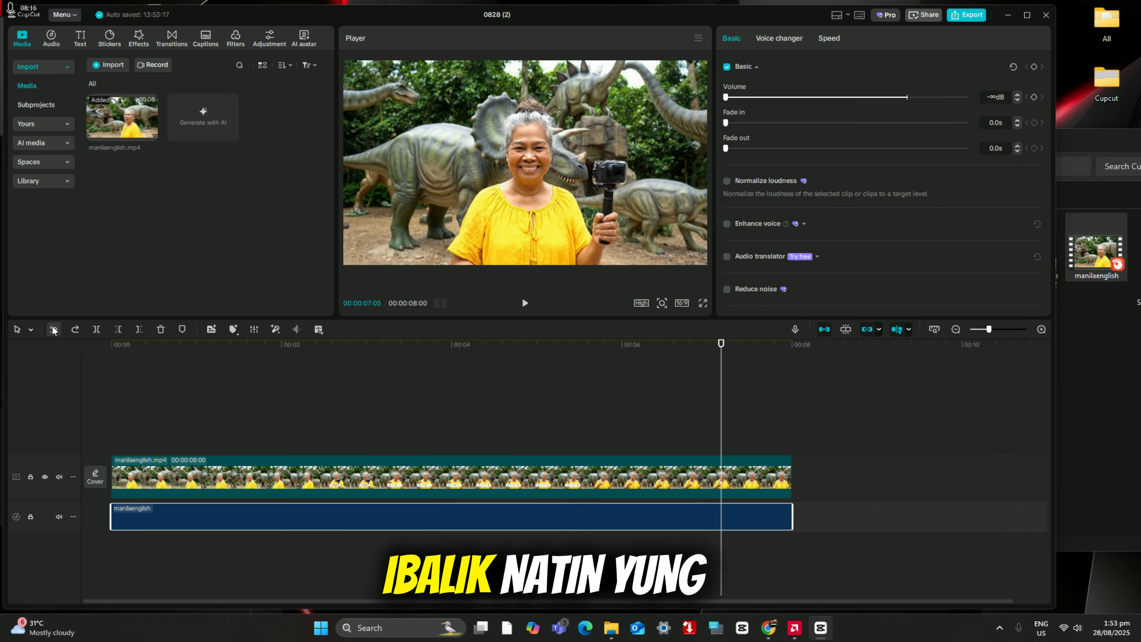
pyautogui.click(53, 329)
pyautogui.click(222, 425)
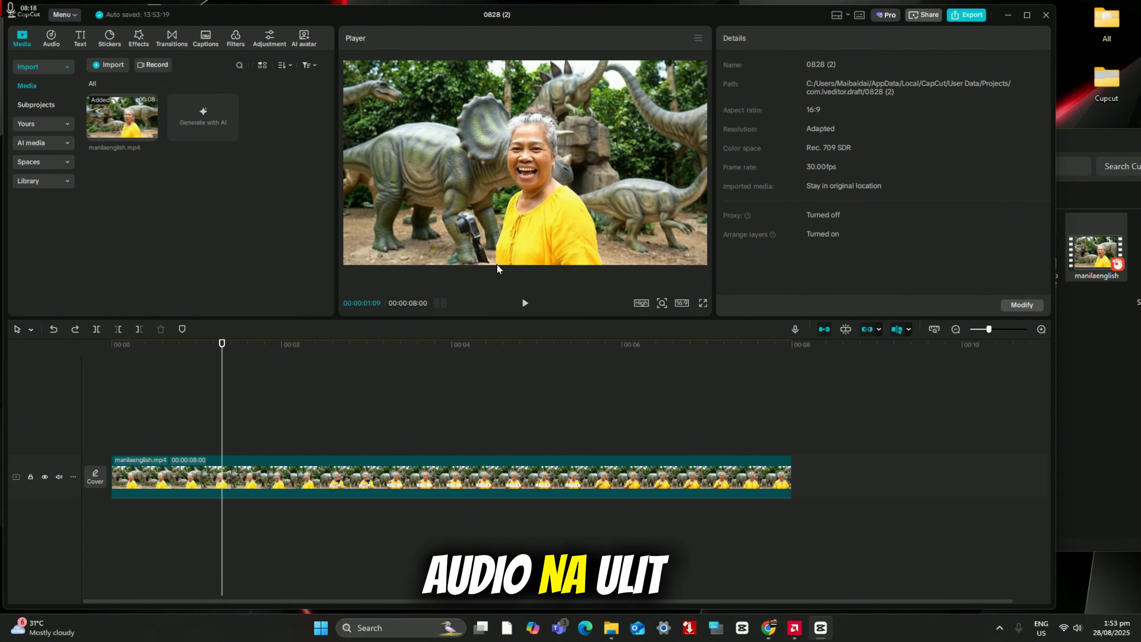
pyautogui.click(526, 303)
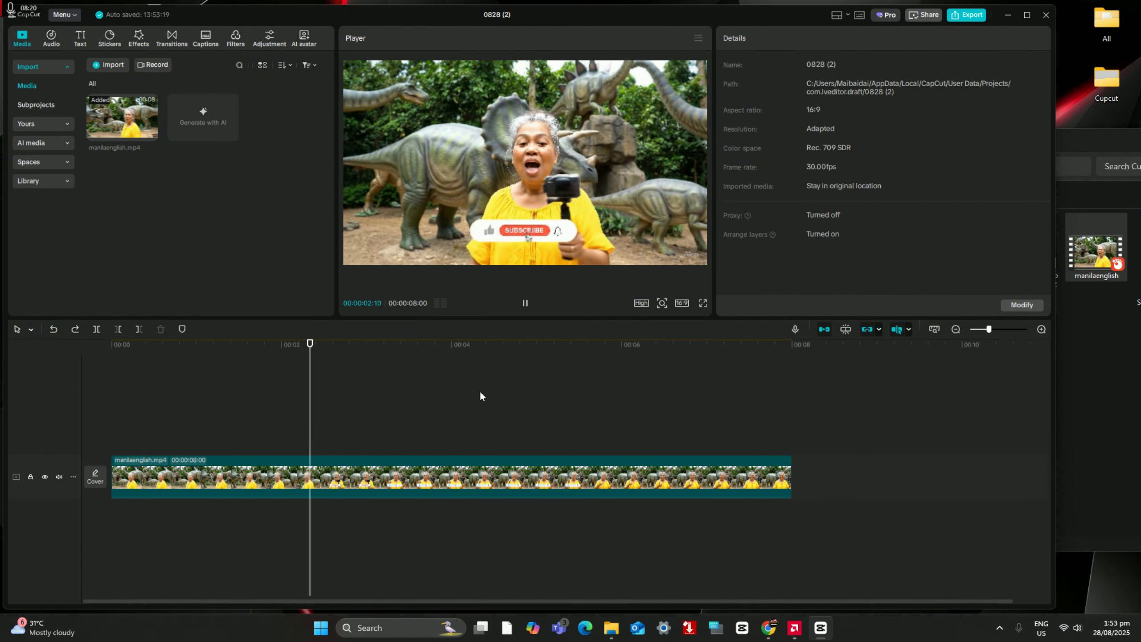
pyautogui.click(157, 382)
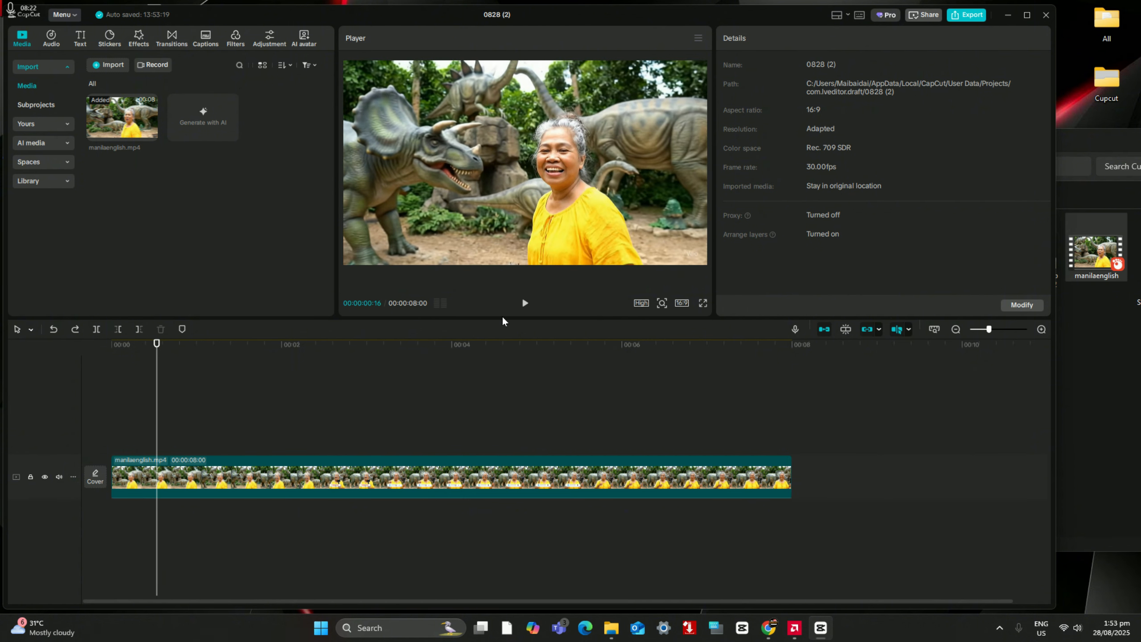
# Step: Set the clip's volume to 0.0 dB in its audio settings and play it to about 00:00:05:05
pyautogui.click(432, 476)
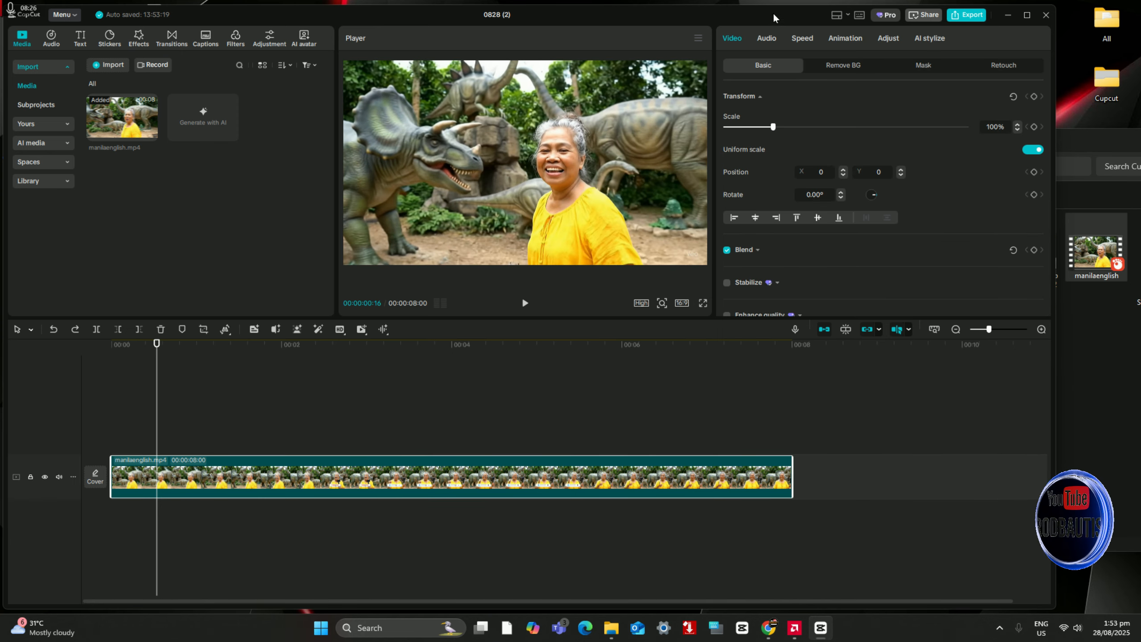
pyautogui.click(766, 38)
pyautogui.moveTo(758, 123); pyautogui.dragTo(904, 131)
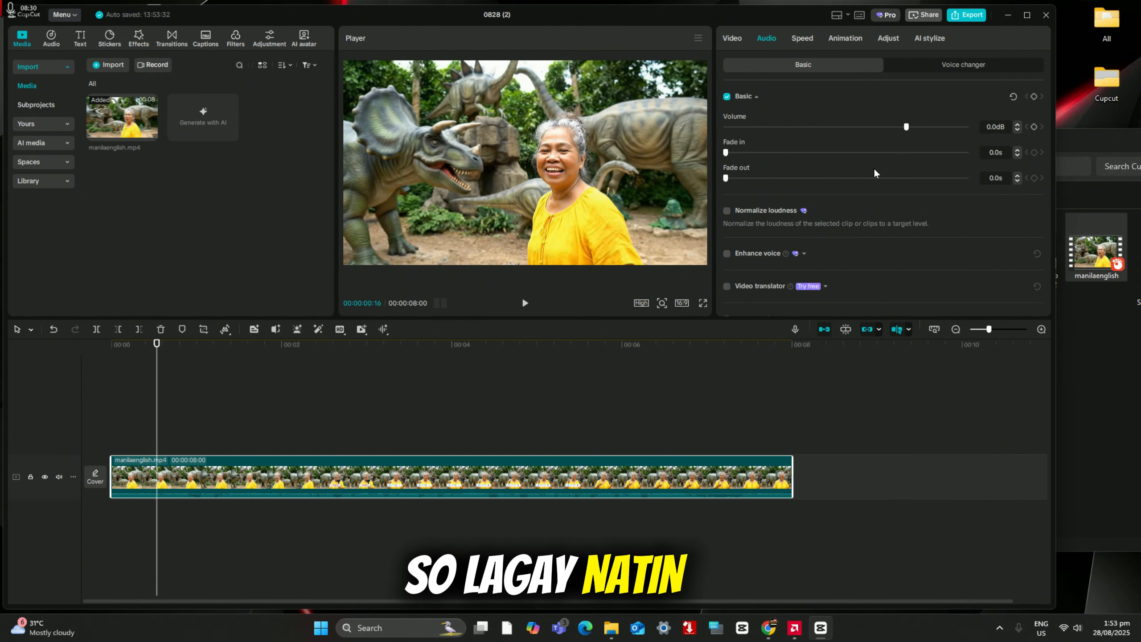
pyautogui.click(527, 306)
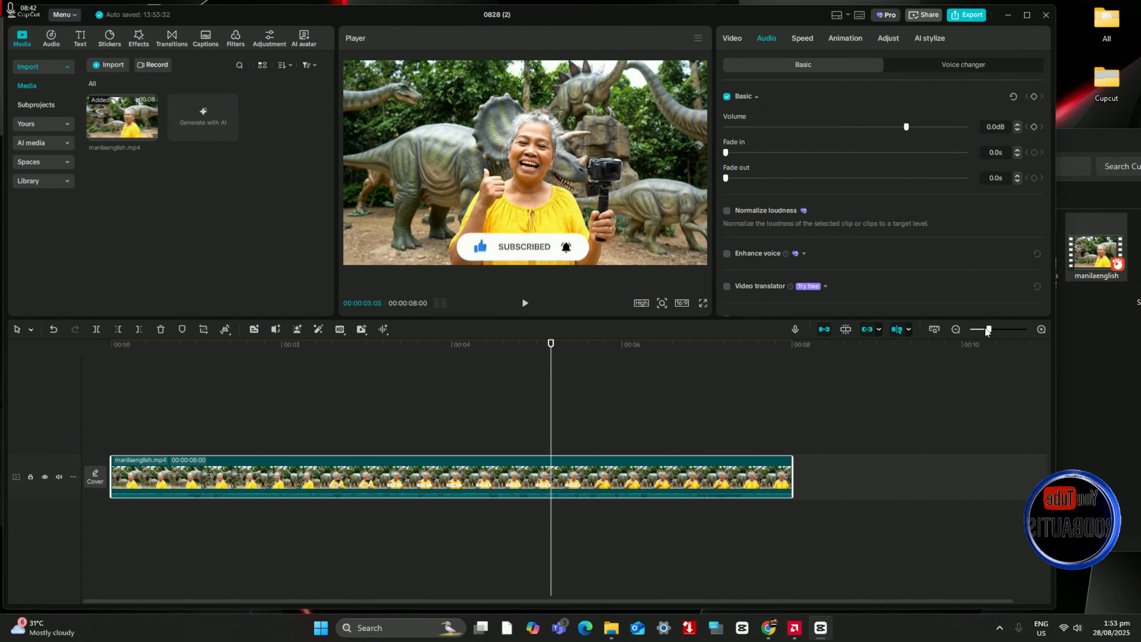
# Step: Show the Hot Bgm music library and extract the manilaenglish clip's audio onto a separate track
pyautogui.moveTo(989, 329); pyautogui.dragTo(986, 329)
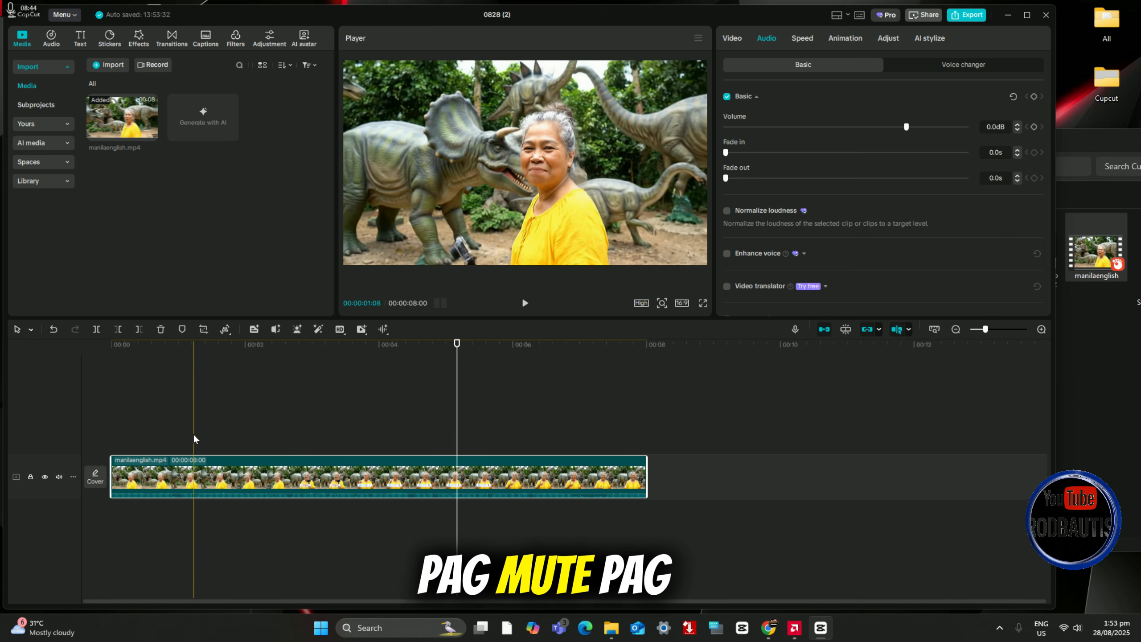
pyautogui.click(183, 435)
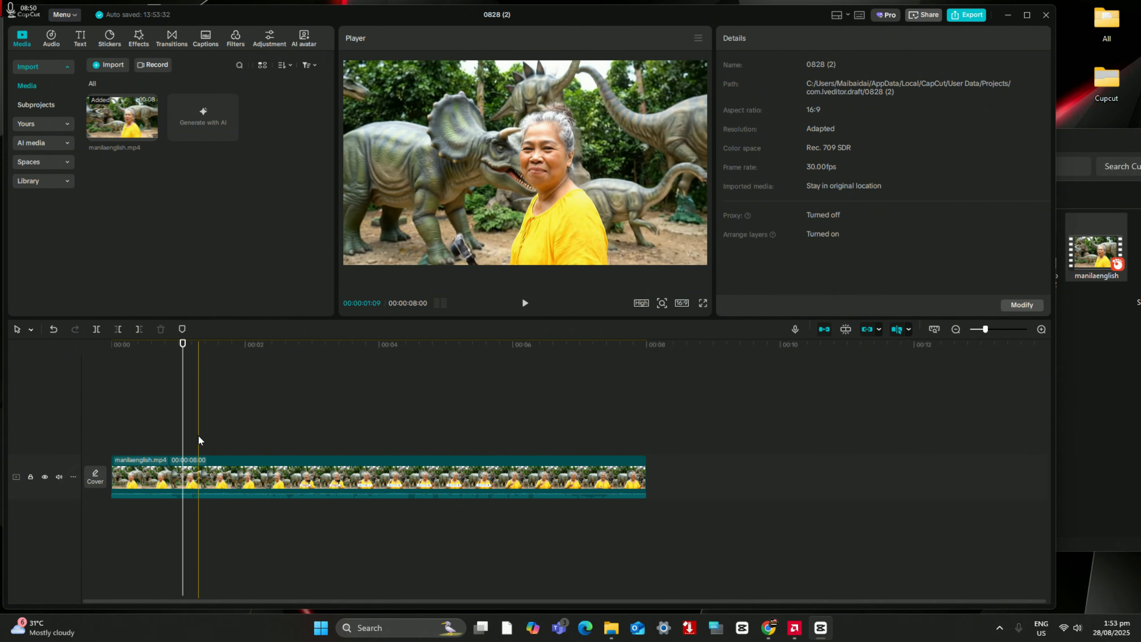
pyautogui.click(161, 471)
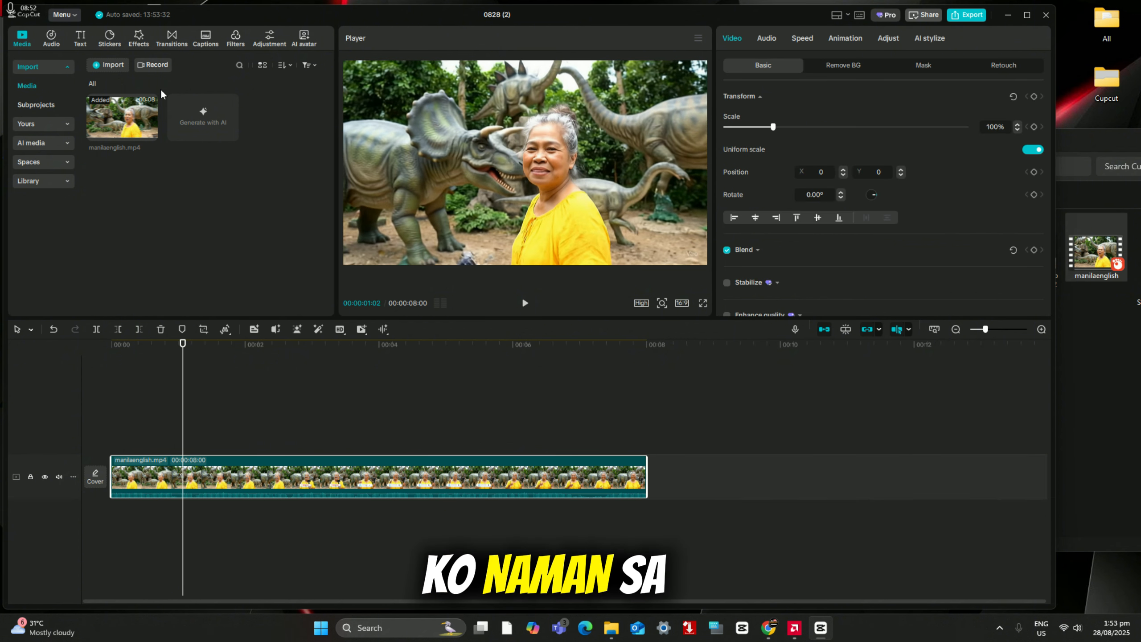
pyautogui.click(57, 44)
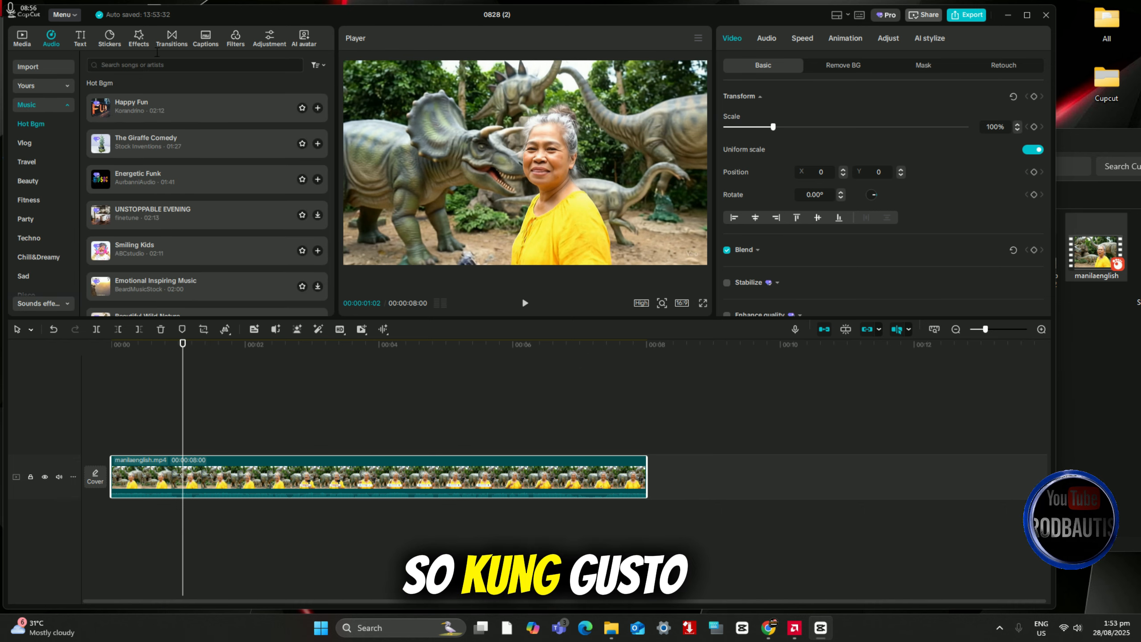
pyautogui.rightClick(174, 476)
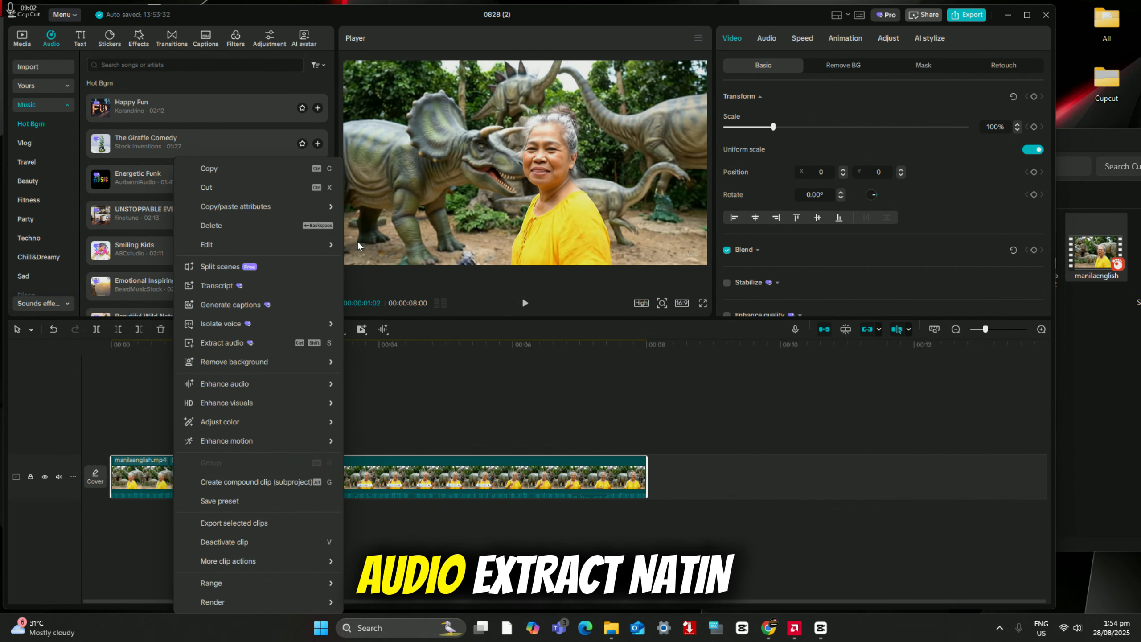
pyautogui.click(243, 343)
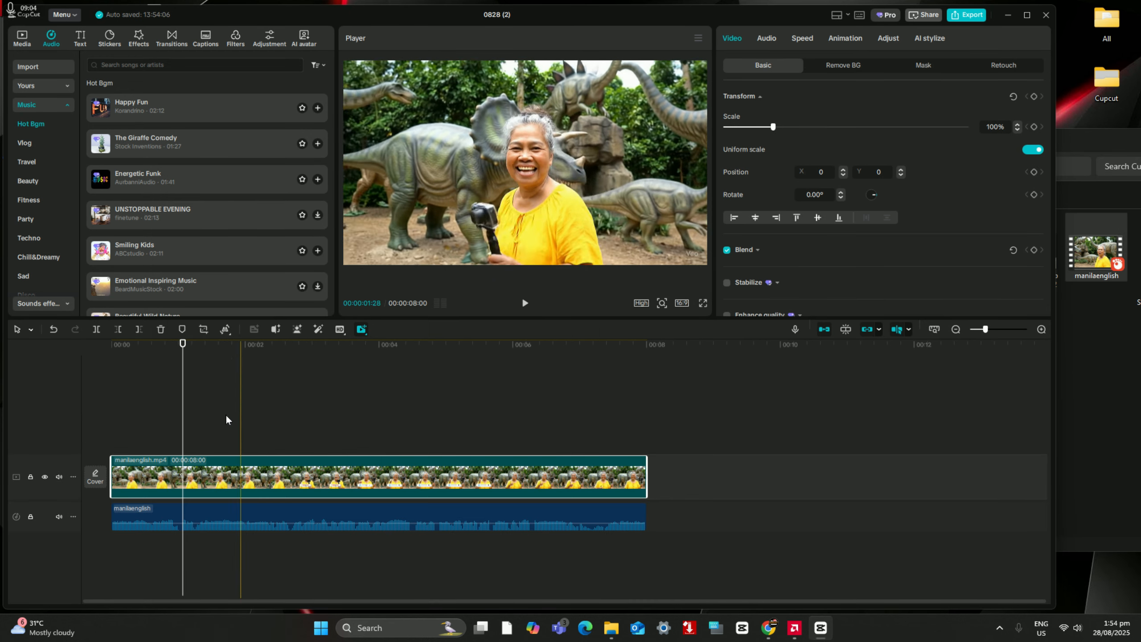
# Step: Delete the extracted manilaenglish audio from the timeline, keeping only the video clip
pyautogui.click(212, 509)
pyautogui.rightClick(212, 509)
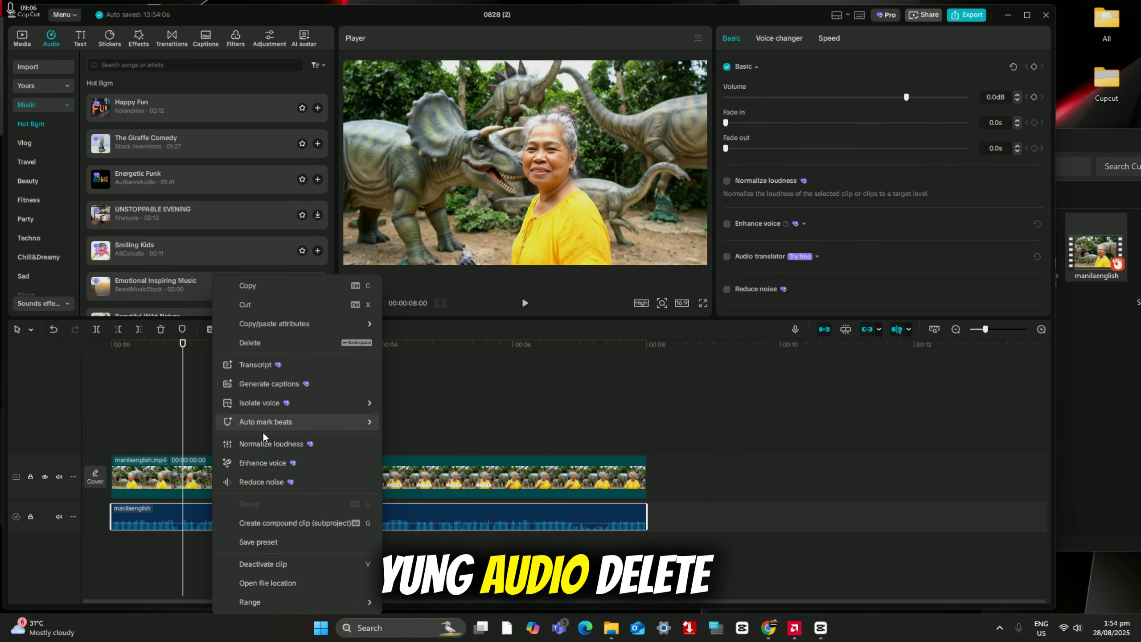
pyautogui.click(252, 341)
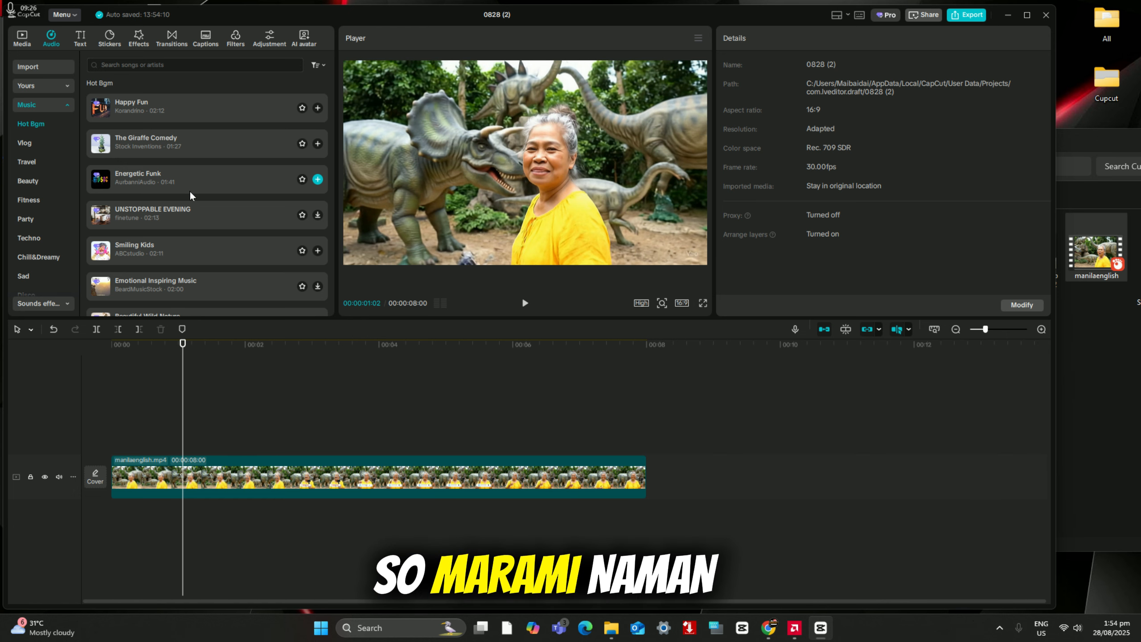
# Step: Import the backgroundmusic audio file from the Cupcut folder into the project's media
pyautogui.click(1089, 144)
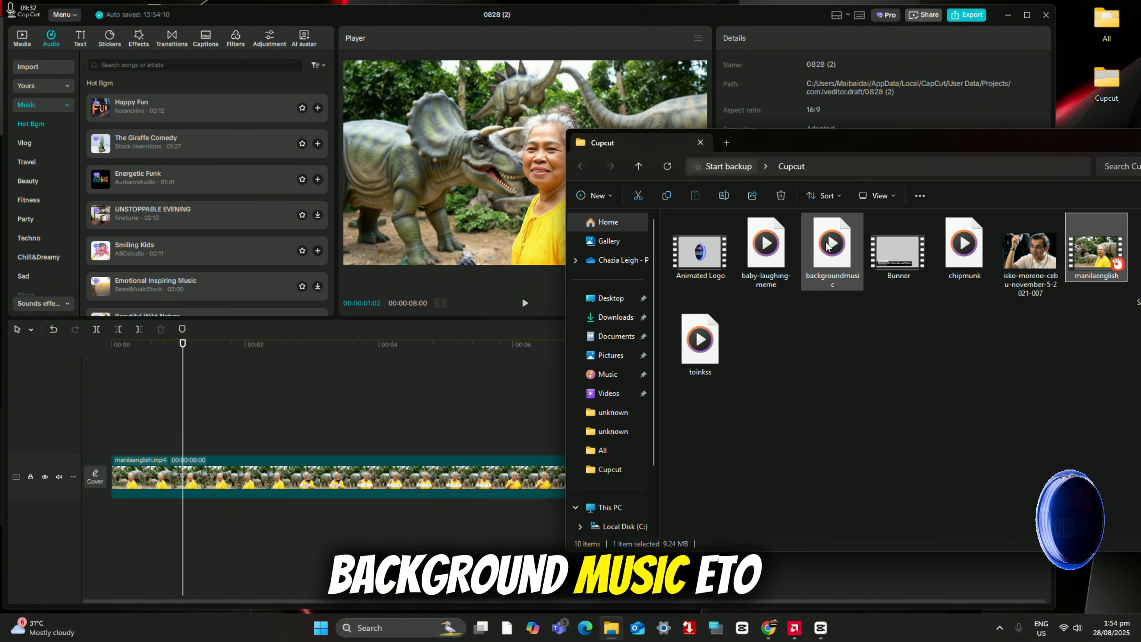
pyautogui.click(833, 270)
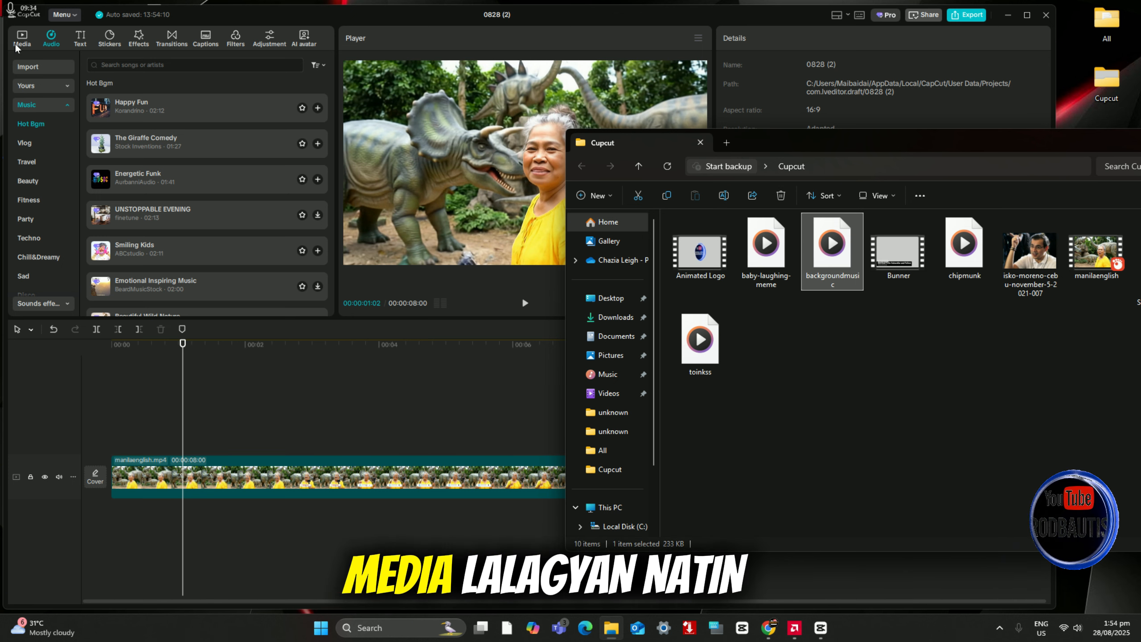
pyautogui.click(13, 67)
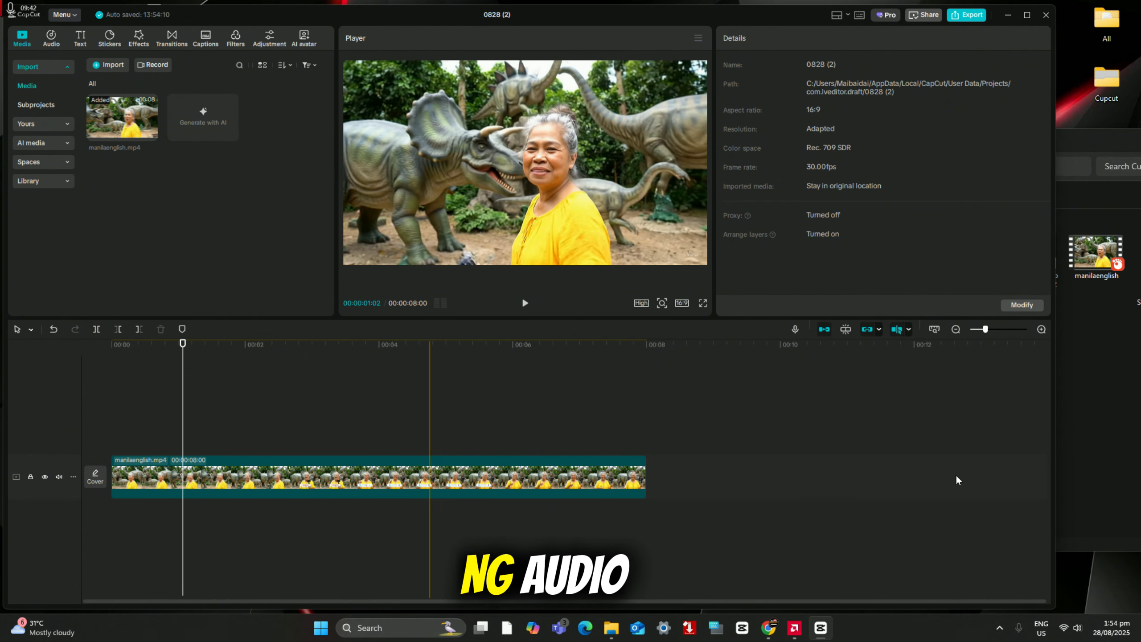
pyautogui.click(1106, 402)
pyautogui.moveTo(835, 241); pyautogui.dragTo(259, 226)
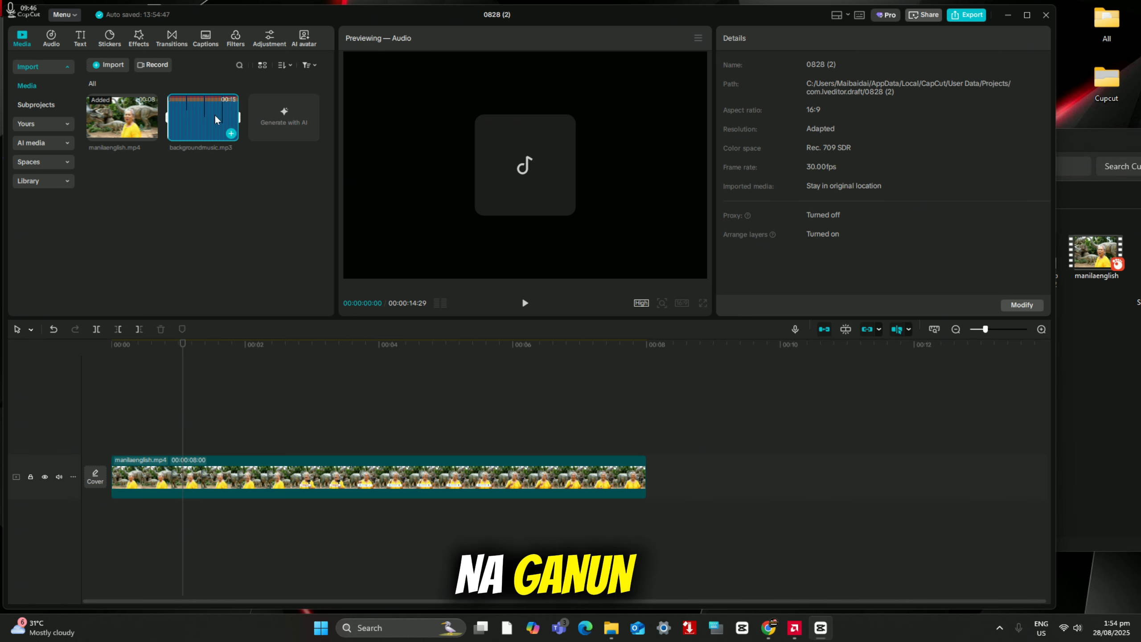
# Step: Place backgroundmusic.mp3 beneath the video from the timeline's start and trim it to the end of the manilaenglish clip
pyautogui.moveTo(196, 125); pyautogui.dragTo(111, 512)
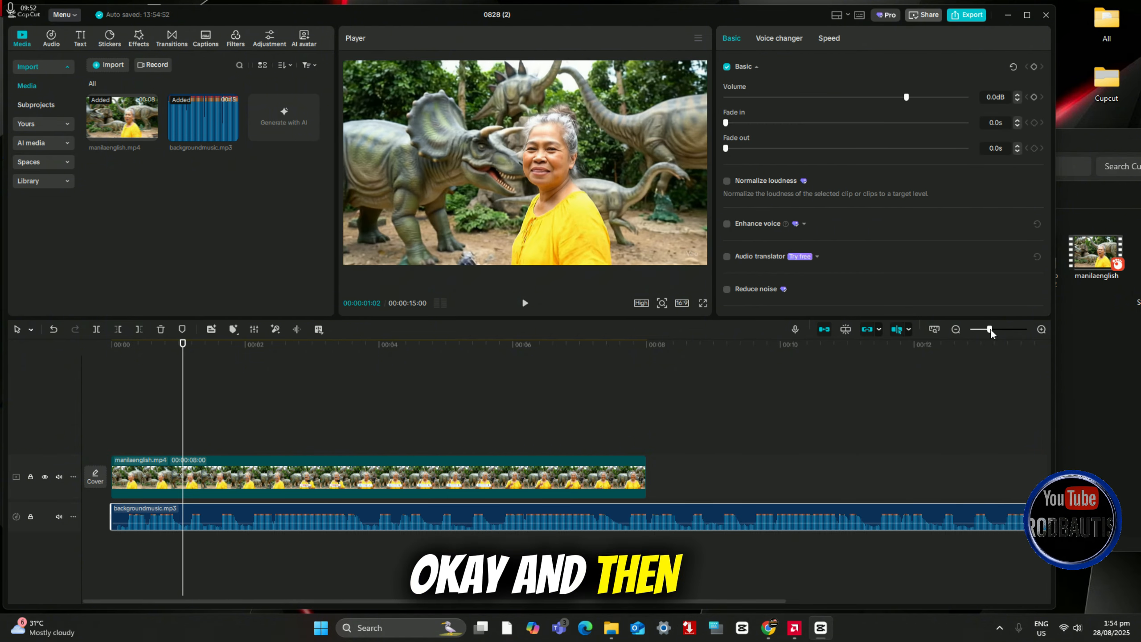
pyautogui.moveTo(990, 329); pyautogui.dragTo(987, 329)
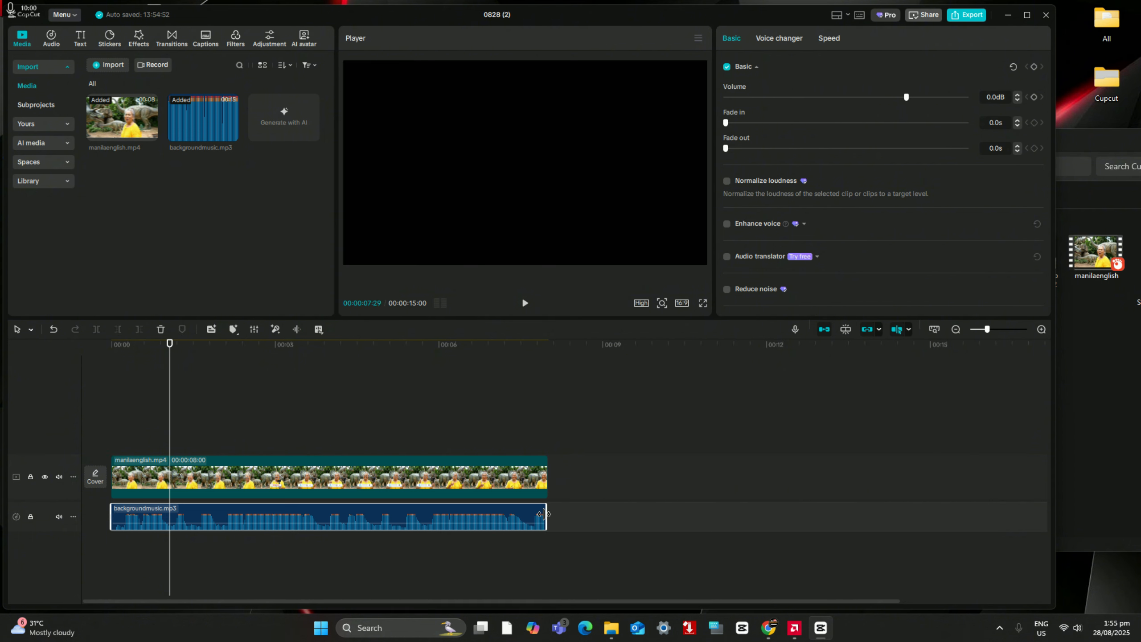
pyautogui.moveTo(544, 514); pyautogui.dragTo(548, 513)
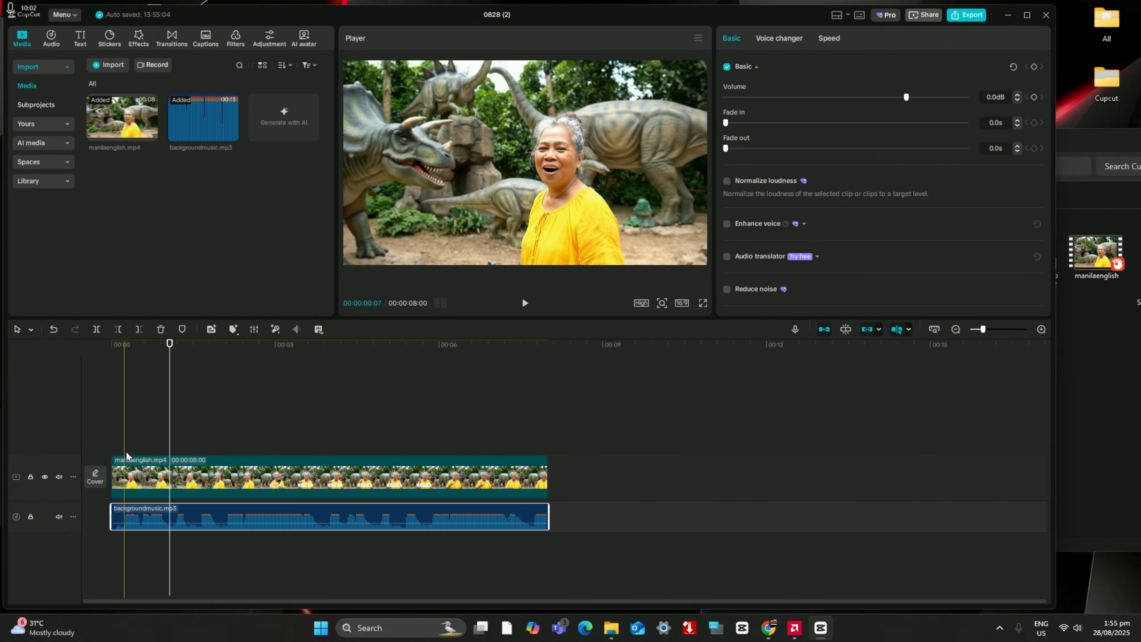
pyautogui.click(117, 422)
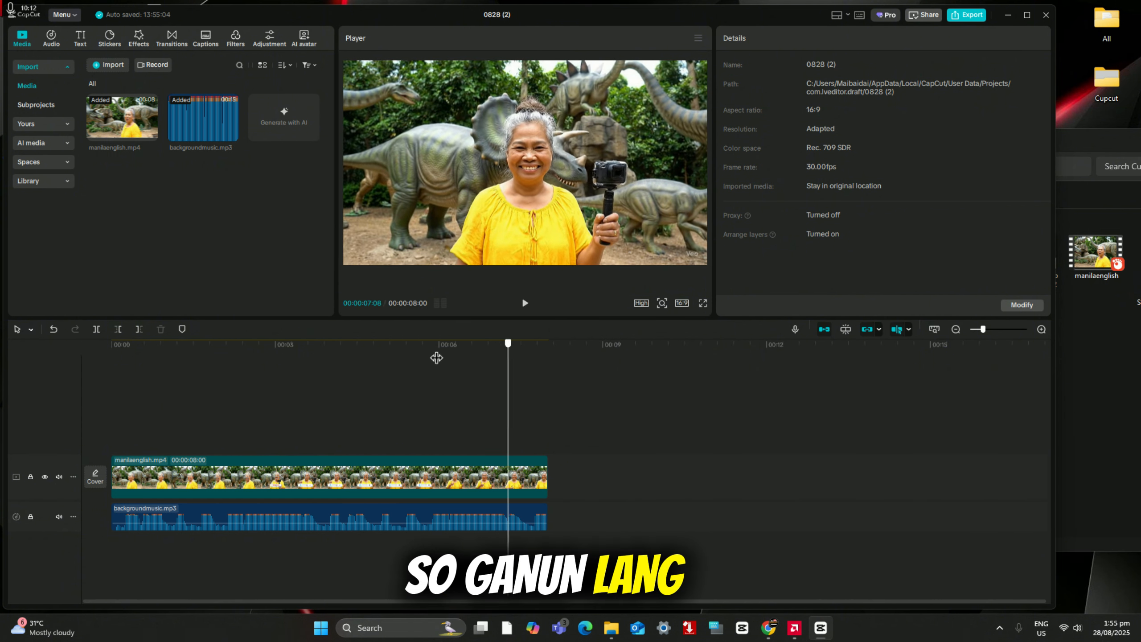
pyautogui.click(276, 364)
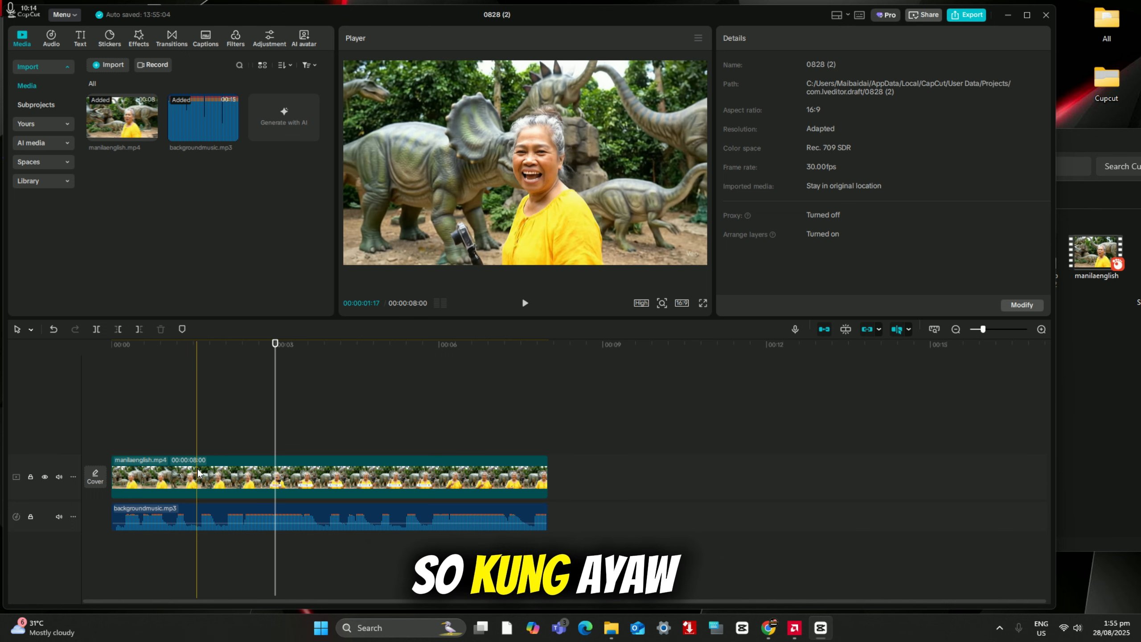
# Step: Undo the added music, its import and the audio extraction to restore the clip's original sound, and play the clip
pyautogui.click(199, 474)
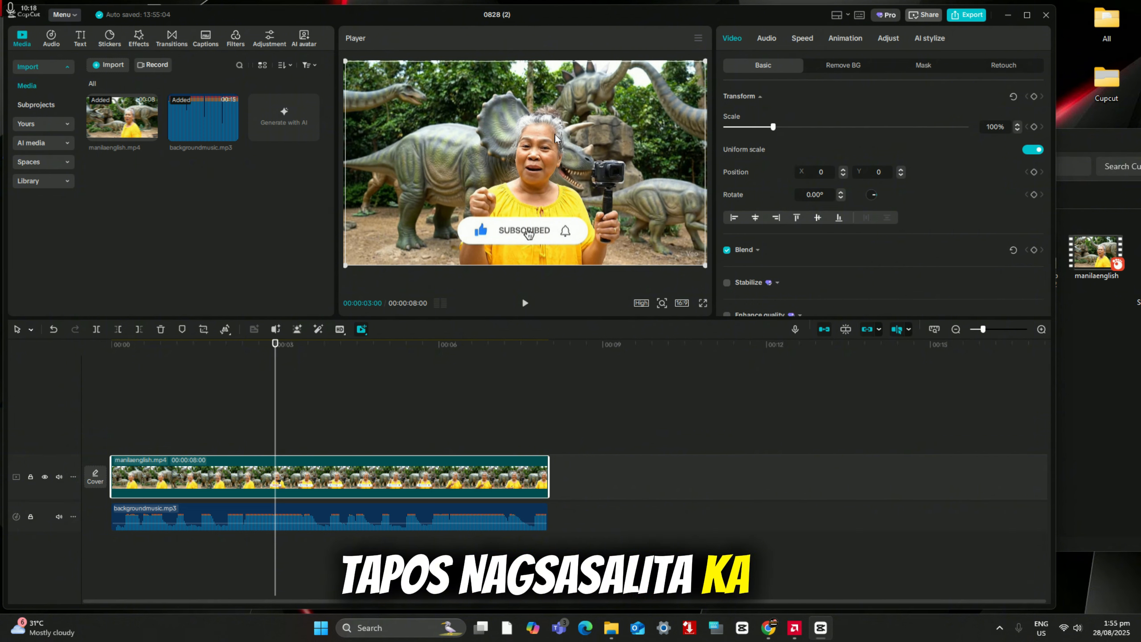
pyautogui.click(53, 330)
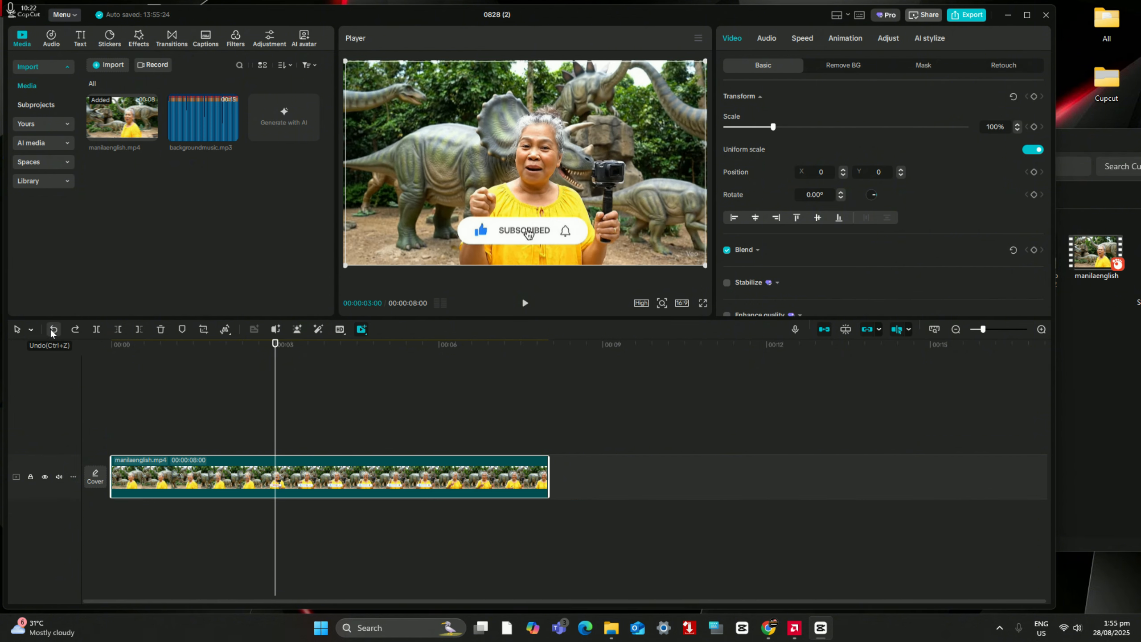
pyautogui.click(52, 330)
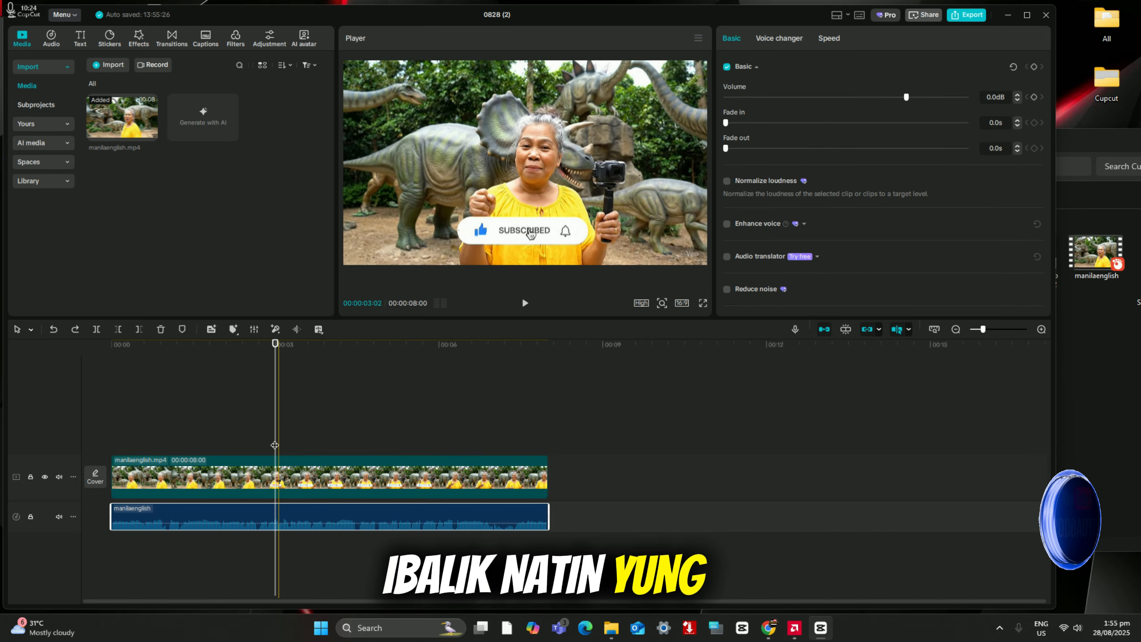
pyautogui.click(55, 331)
pyautogui.click(196, 477)
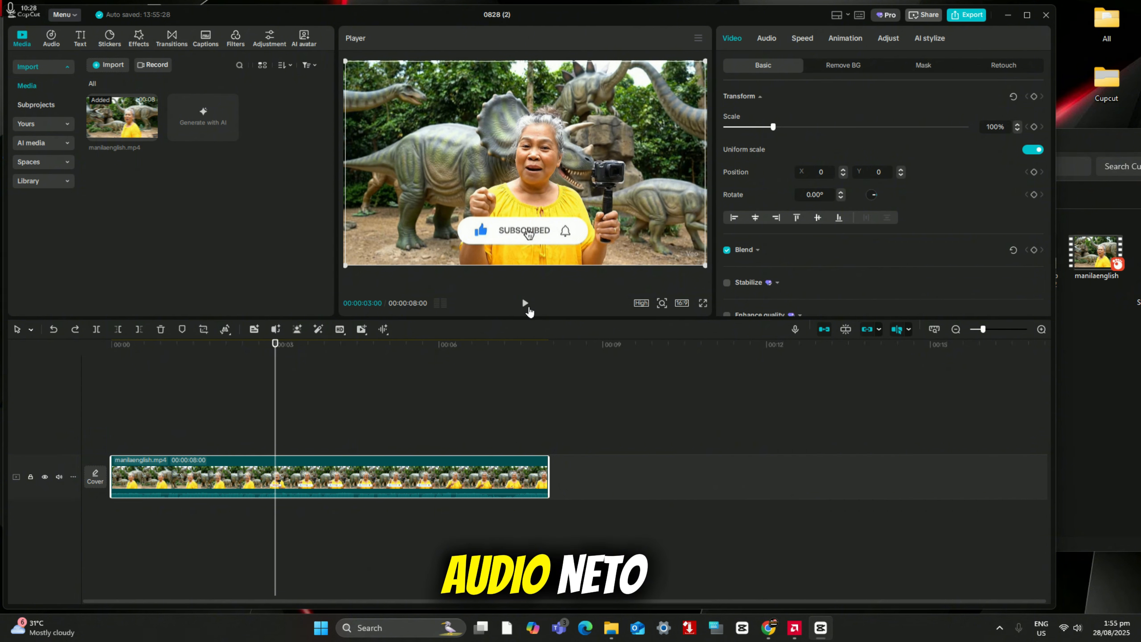
pyautogui.click(525, 303)
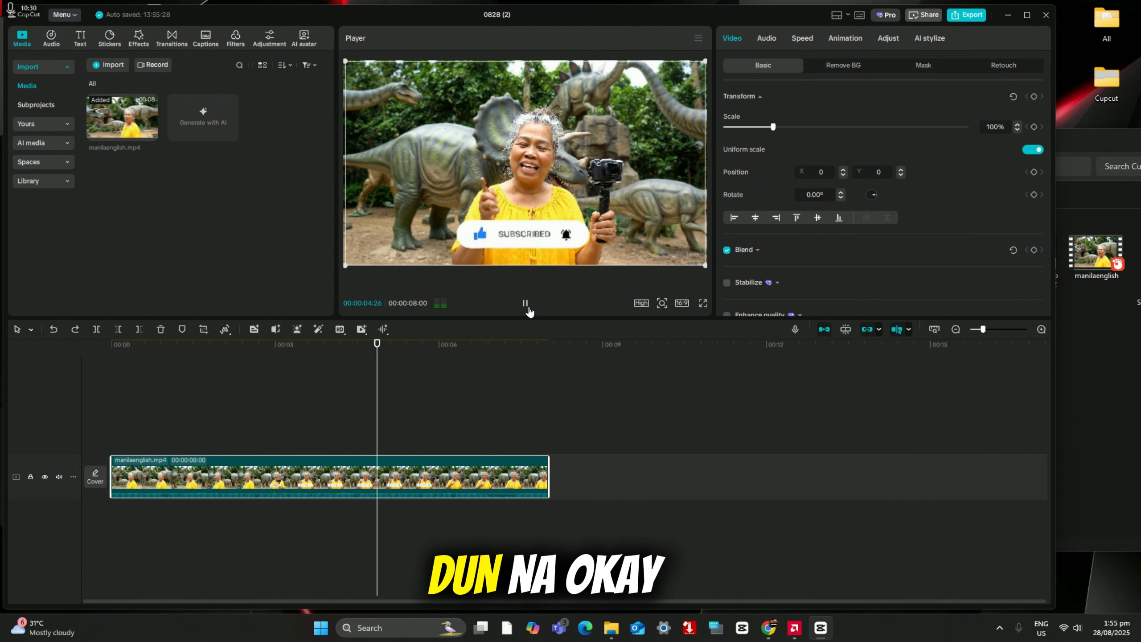
pyautogui.click(525, 303)
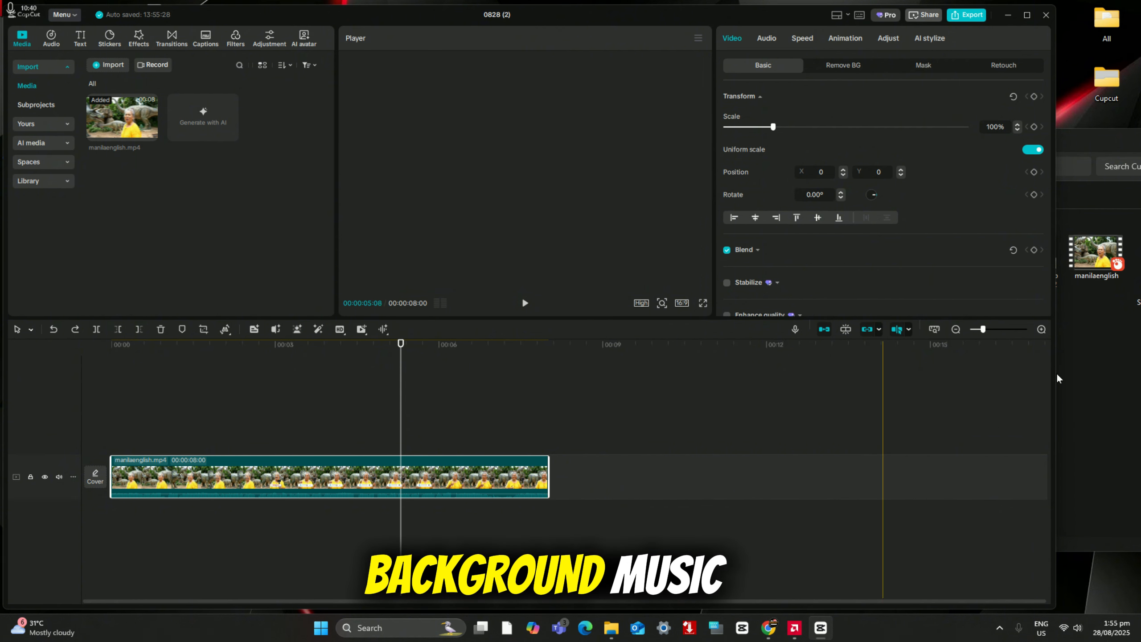
# Step: Import backgroundmusic from the Cupcut folder again and place it beneath the clip, trimmed to the video's end
pyautogui.click(1115, 309)
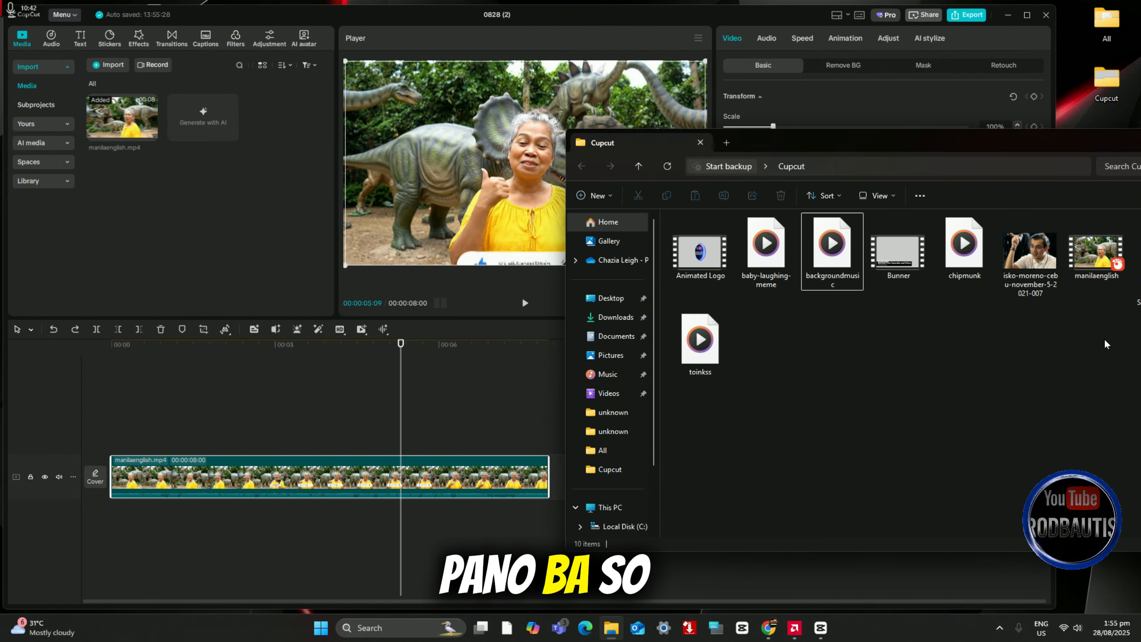
pyautogui.moveTo(832, 266); pyautogui.dragTo(212, 227)
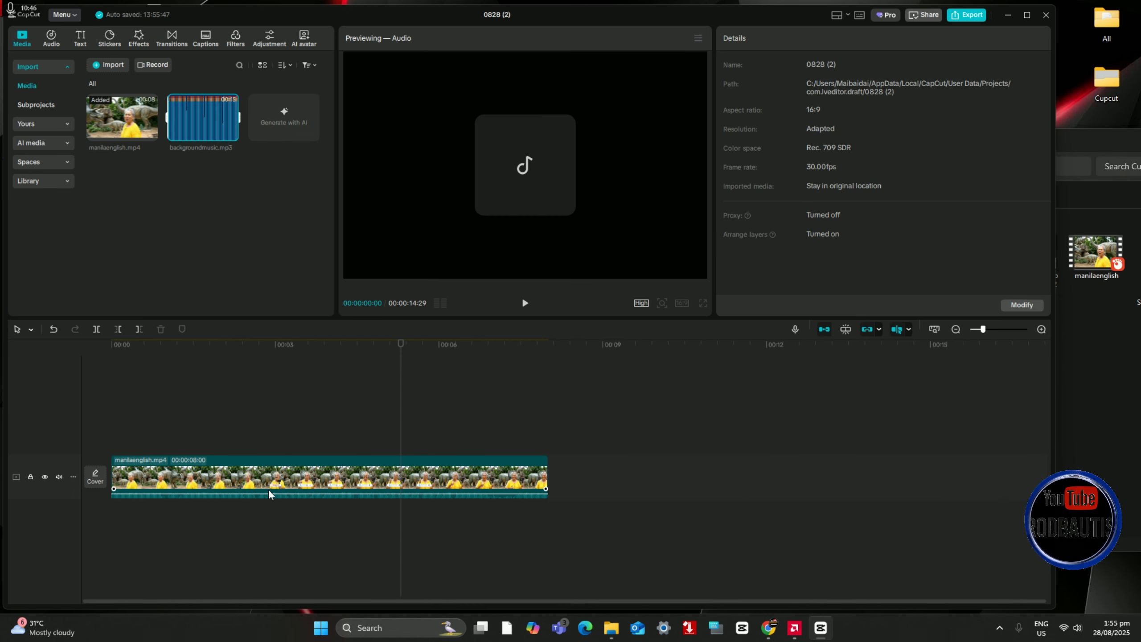
pyautogui.moveTo(235, 149); pyautogui.dragTo(110, 518)
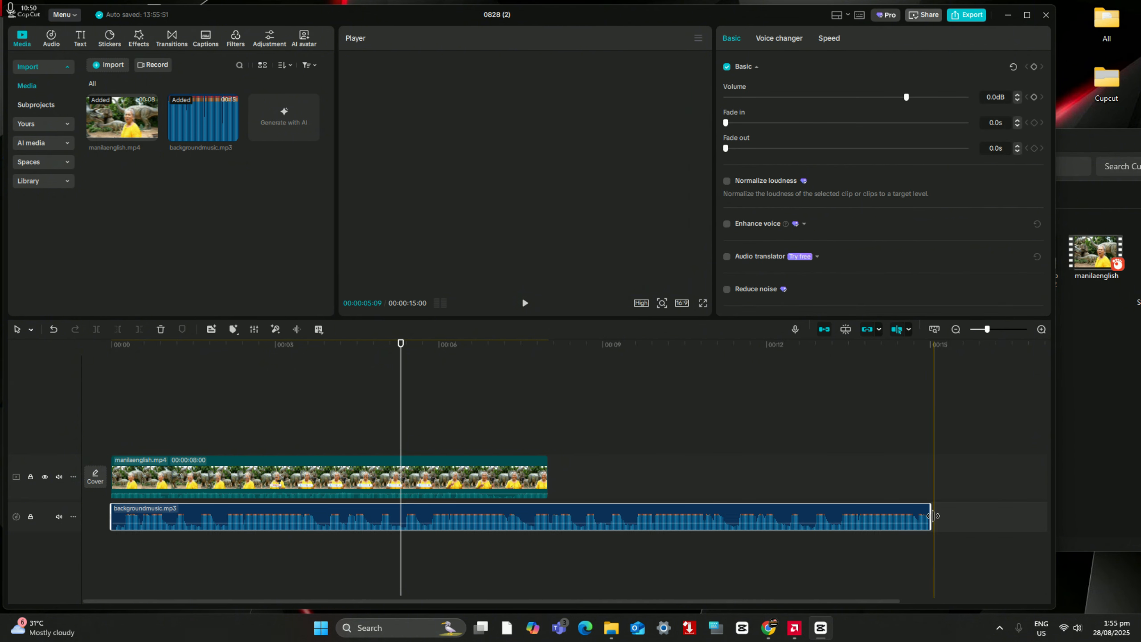
pyautogui.moveTo(931, 516); pyautogui.dragTo(835, 521)
pyautogui.moveTo(573, 524); pyautogui.dragTo(546, 523)
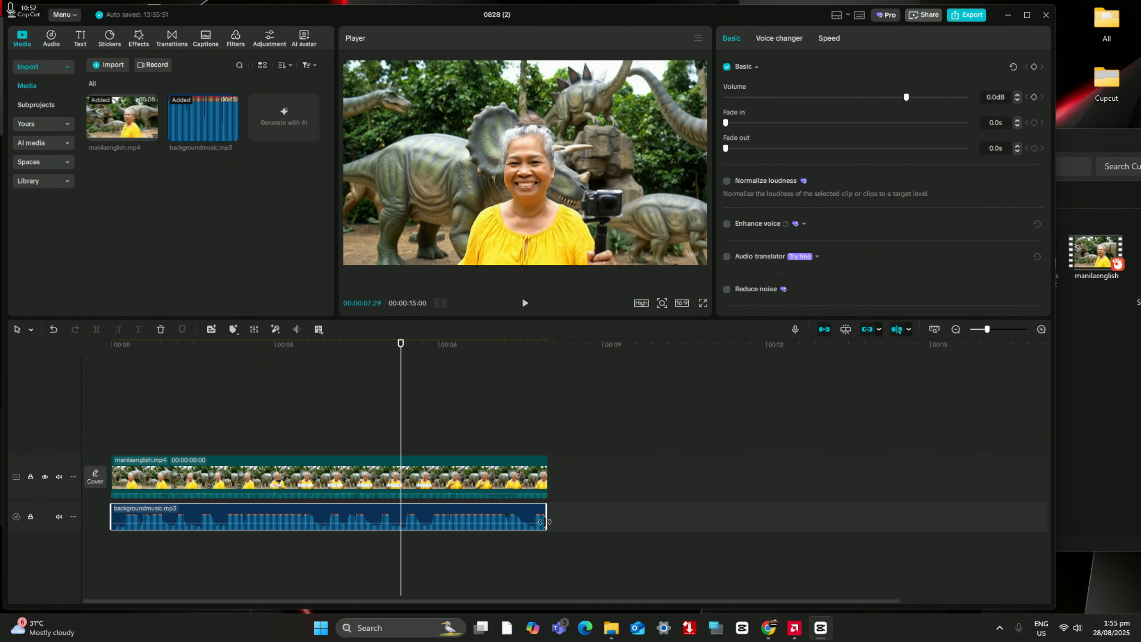
# Step: Play the timeline to hear the clip's original audio together with the background music
pyautogui.click(524, 303)
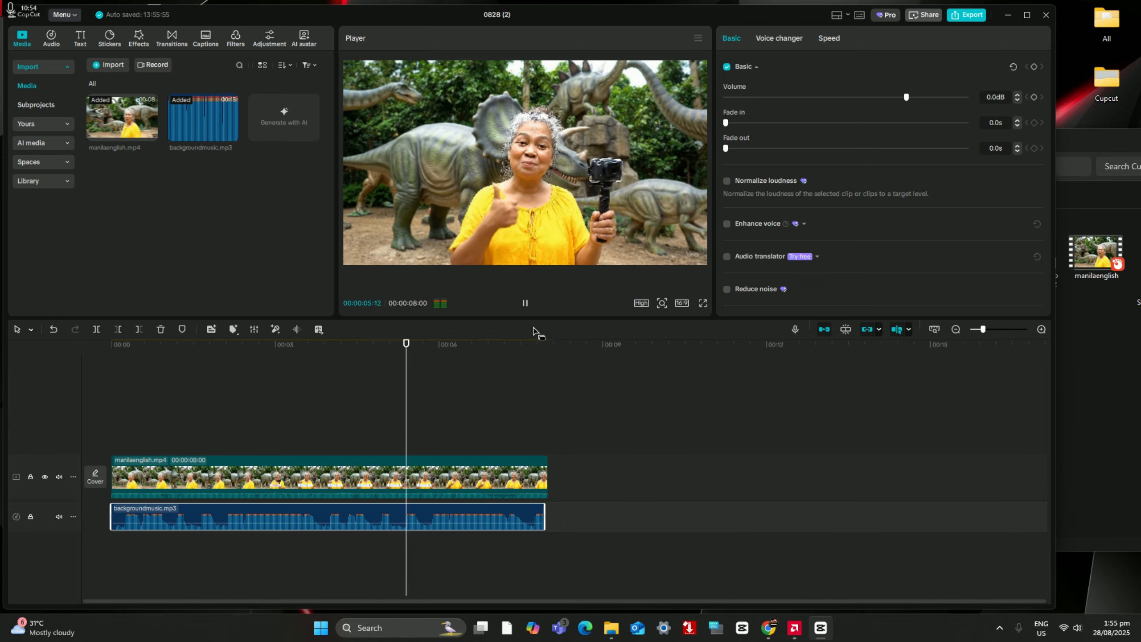
pyautogui.click(179, 377)
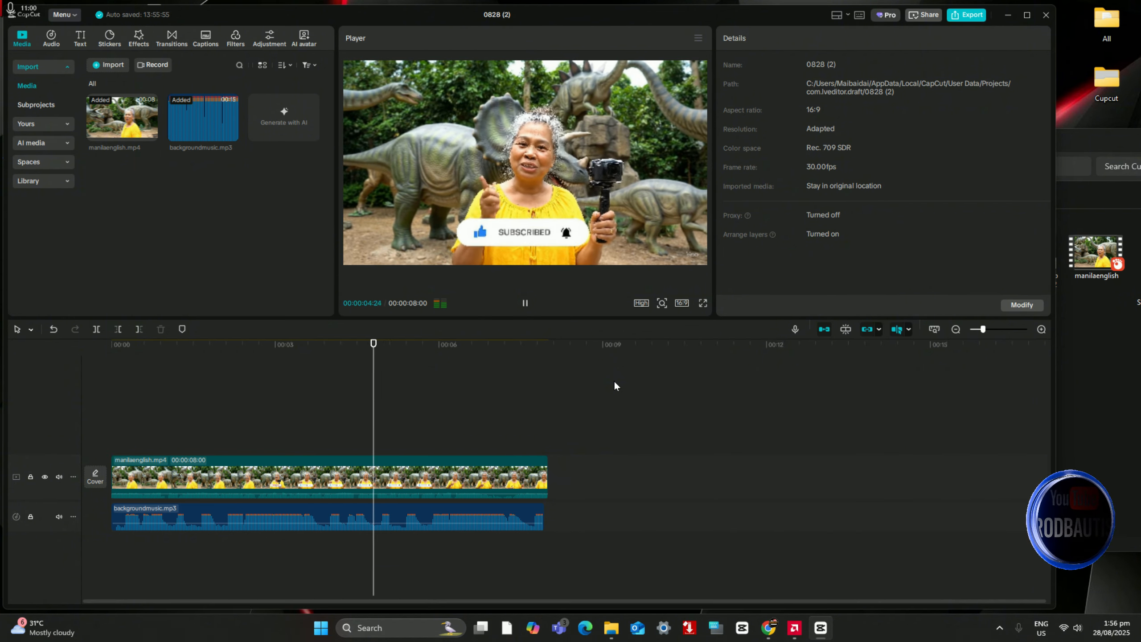
pyautogui.click(524, 304)
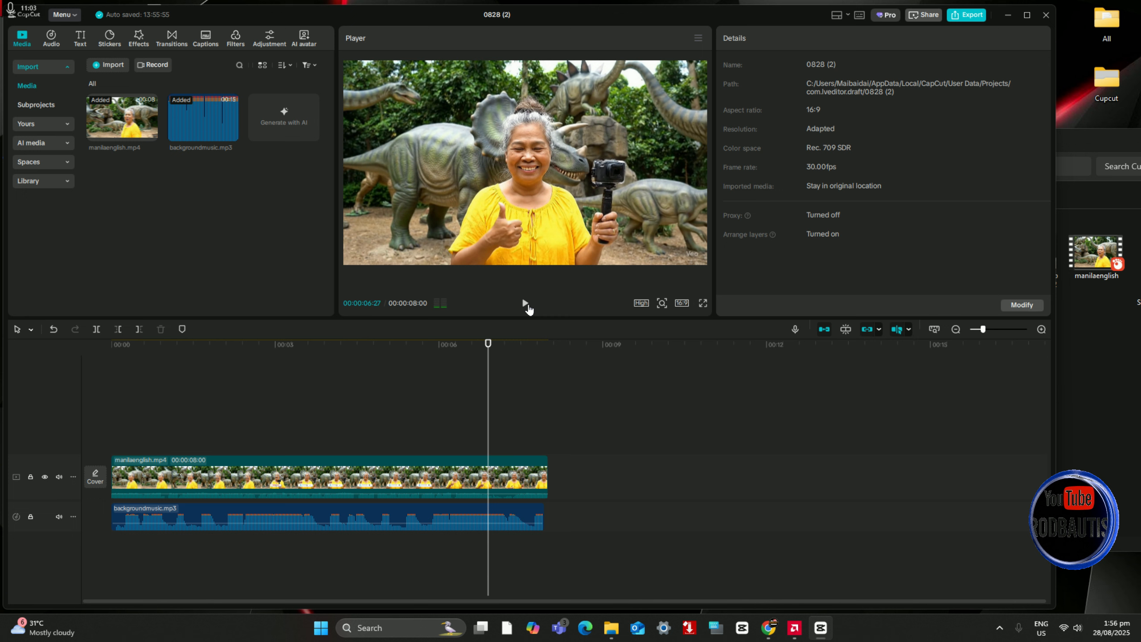
# Step: Lower the background music's volume to -10.0 dB and play the video from near its start to check the balance
pyautogui.click(303, 512)
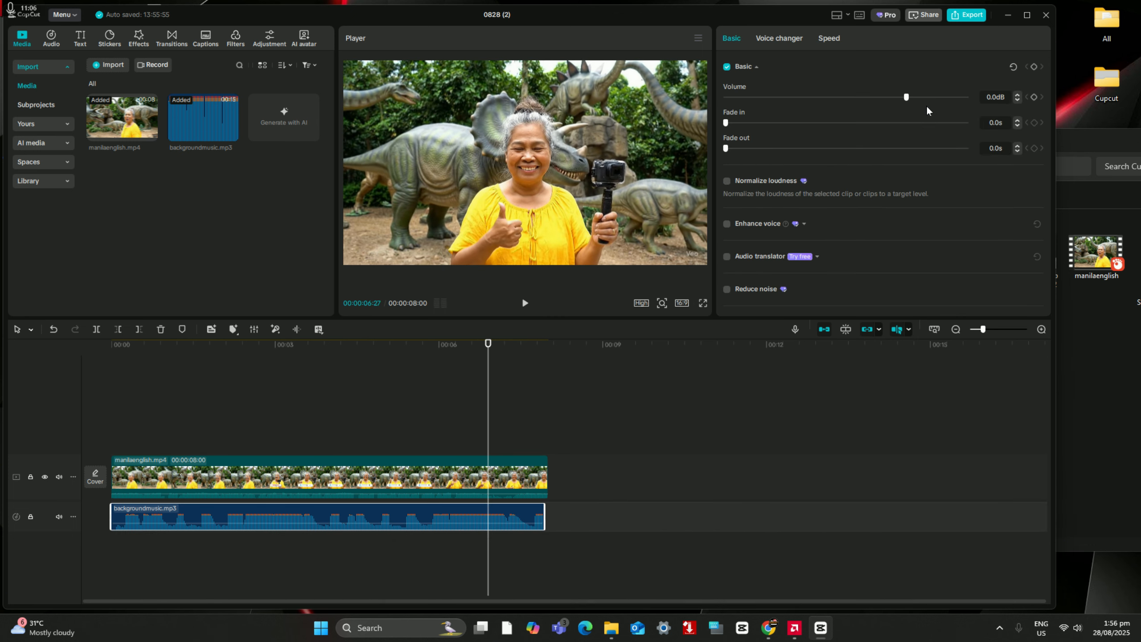
pyautogui.moveTo(894, 102); pyautogui.dragTo(876, 102)
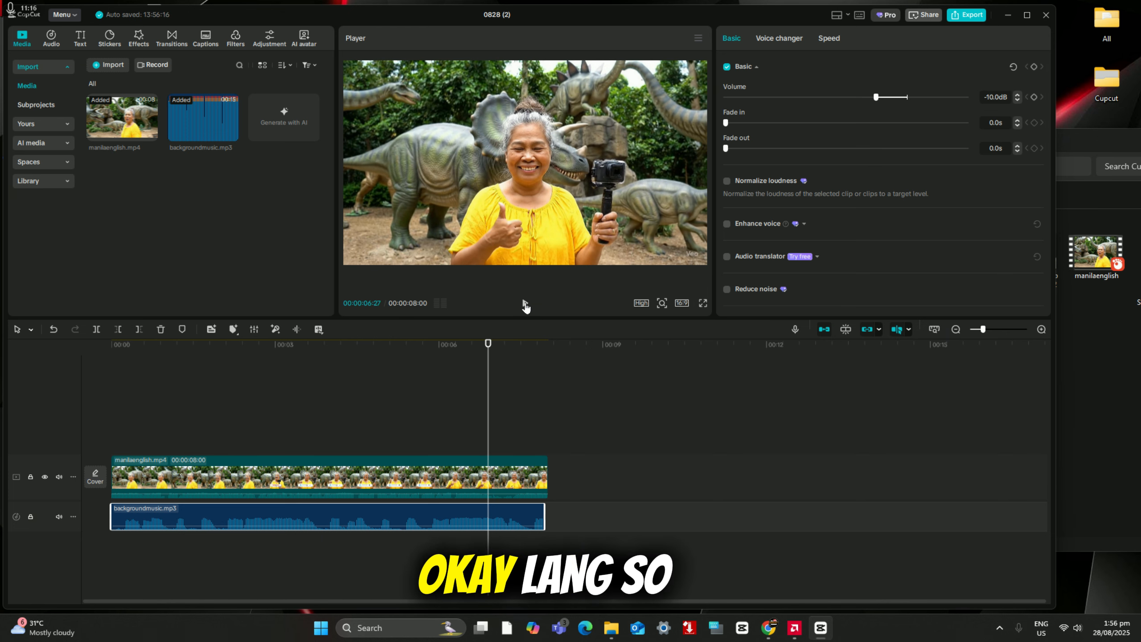
pyautogui.click(137, 408)
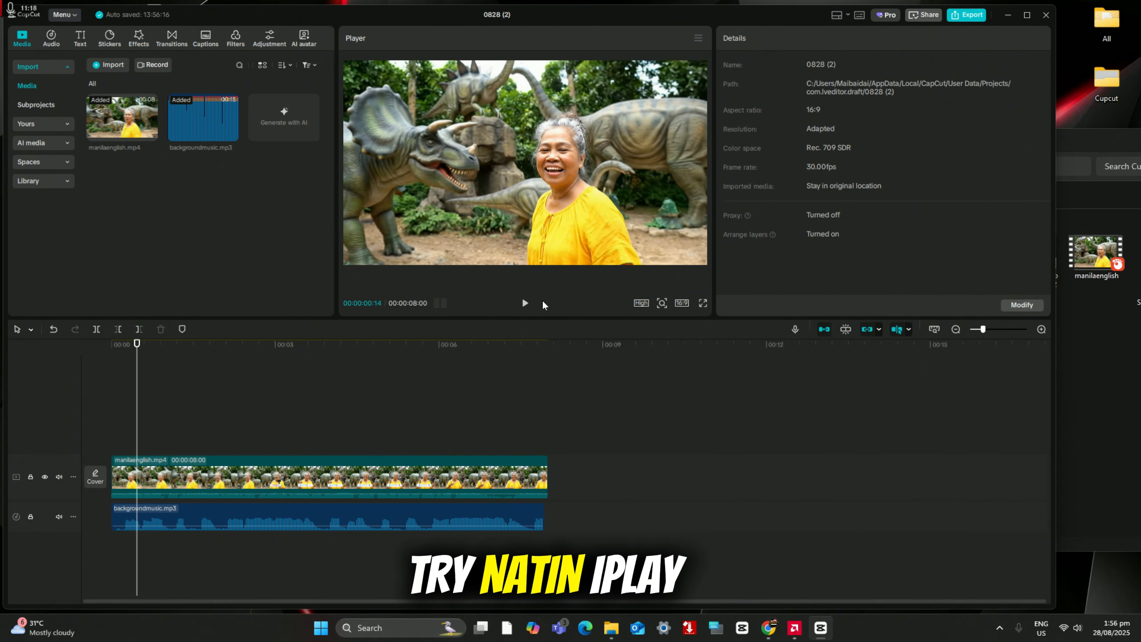
pyautogui.click(526, 304)
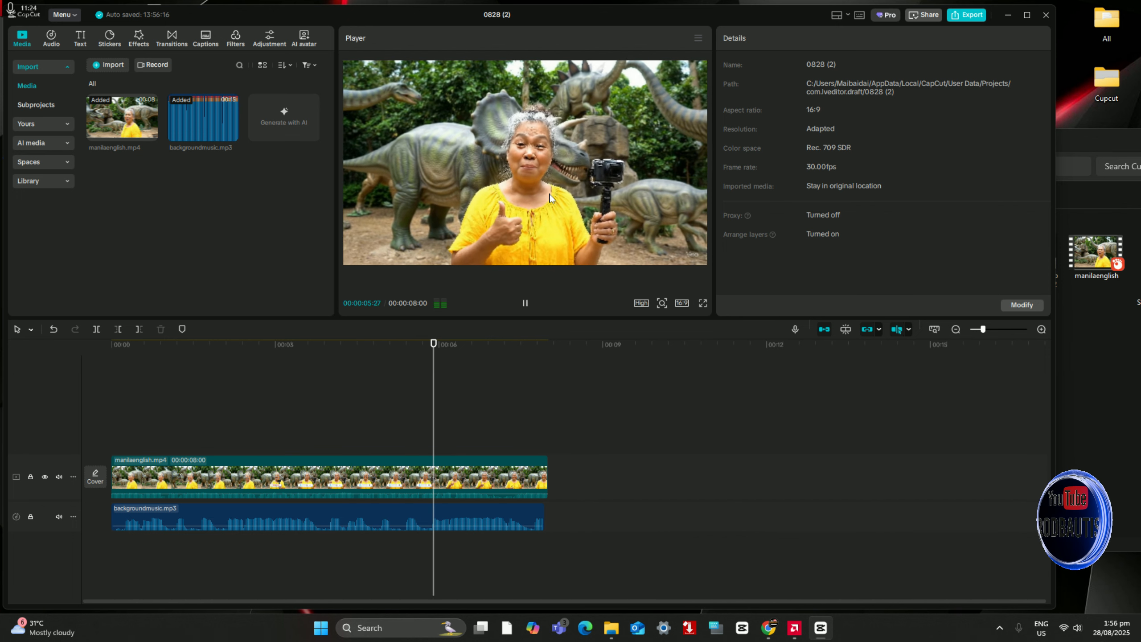
pyautogui.click(523, 301)
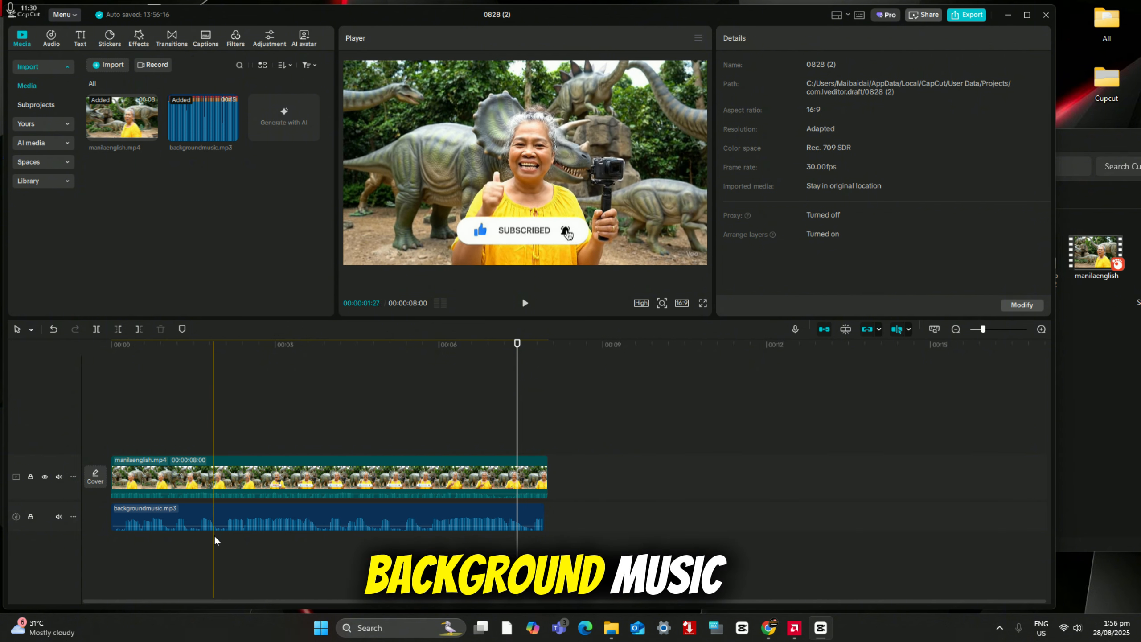
# Step: Reduce the background music's volume to -15.6 dB and play the video from about 00:00:00:09 to the end
pyautogui.click(254, 512)
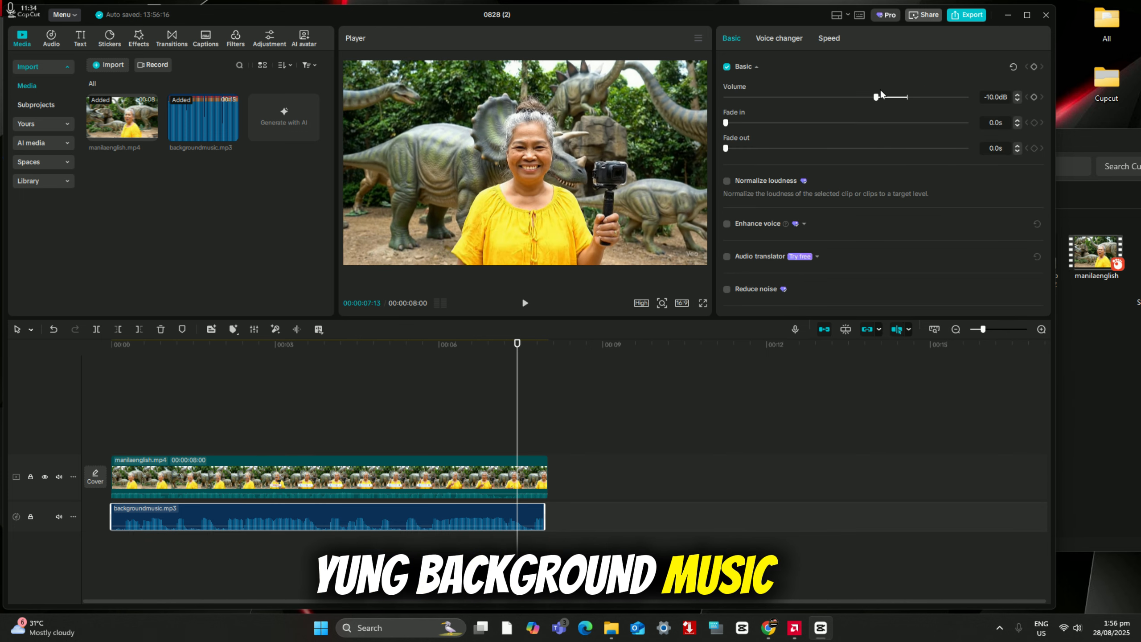
pyautogui.moveTo(888, 98); pyautogui.dragTo(865, 100)
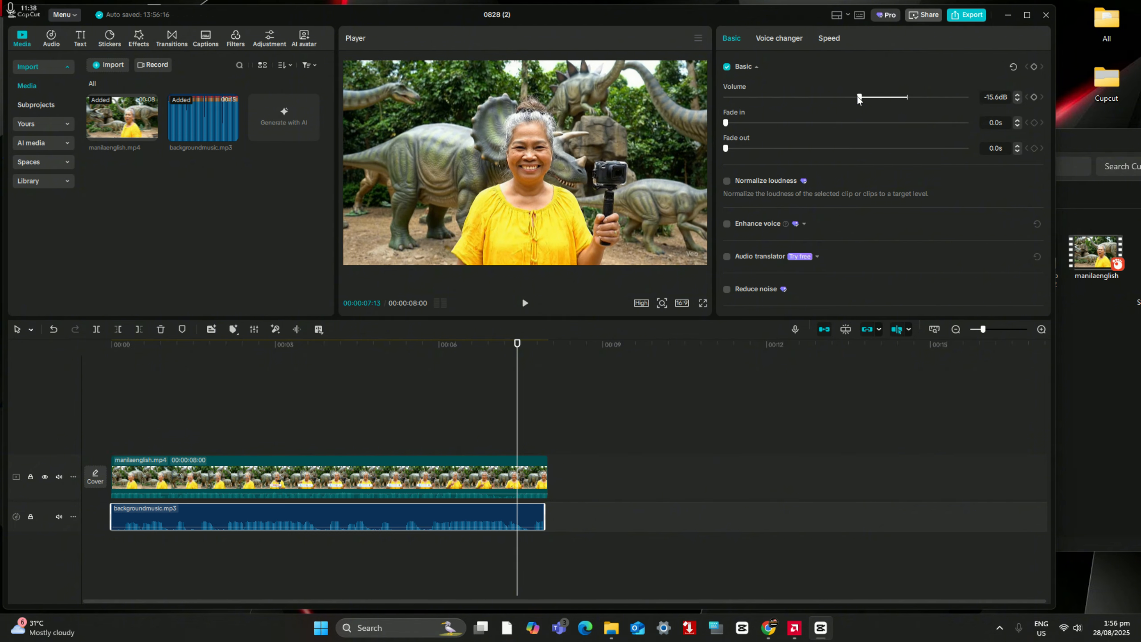
pyautogui.click(128, 391)
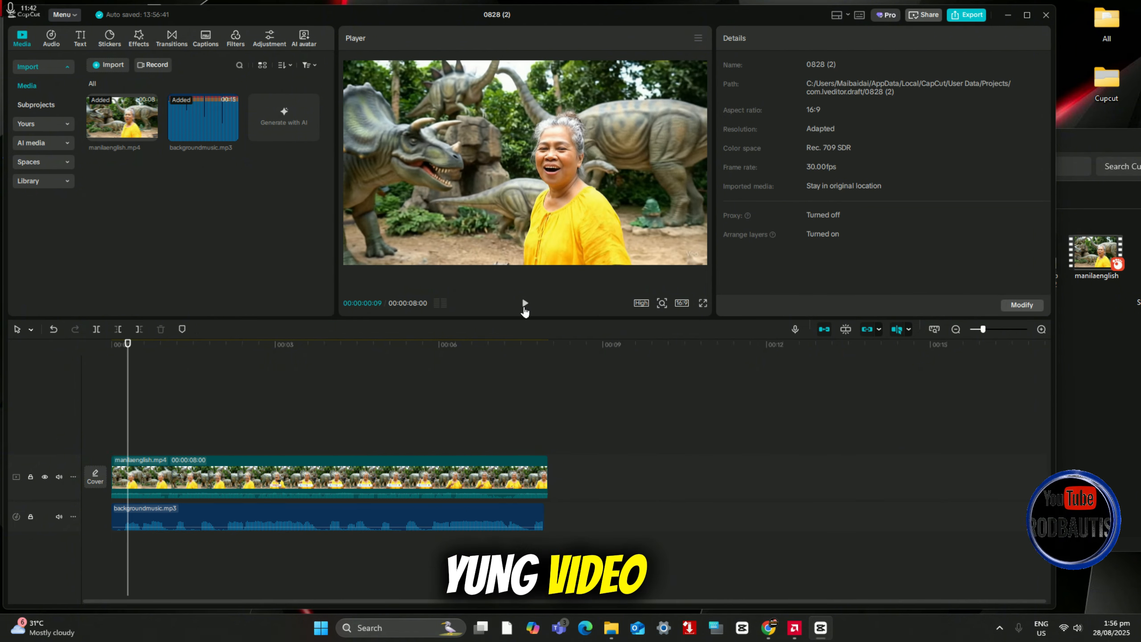
pyautogui.click(525, 304)
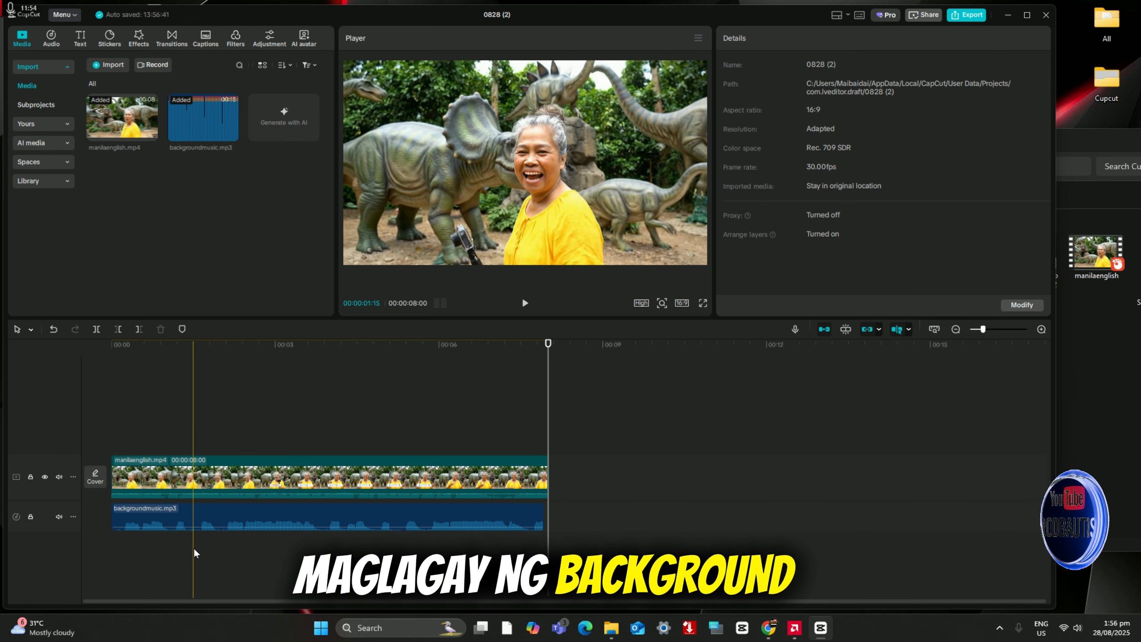
# Step: Undo the edits back to an empty timeline and place manilaenglish.mp4 at its start again
pyautogui.click(220, 422)
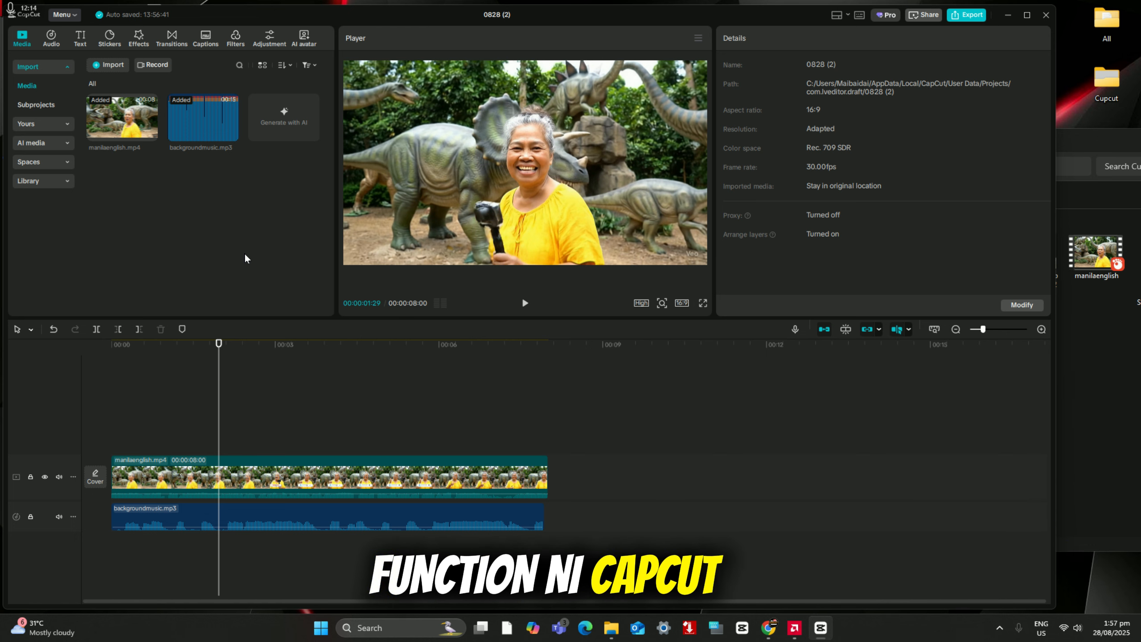
pyautogui.moveTo(242, 14)
pyautogui.mouseDown()
pyautogui.moveTo(268, 19)
pyautogui.moveTo(245, 18)
pyautogui.mouseUp()
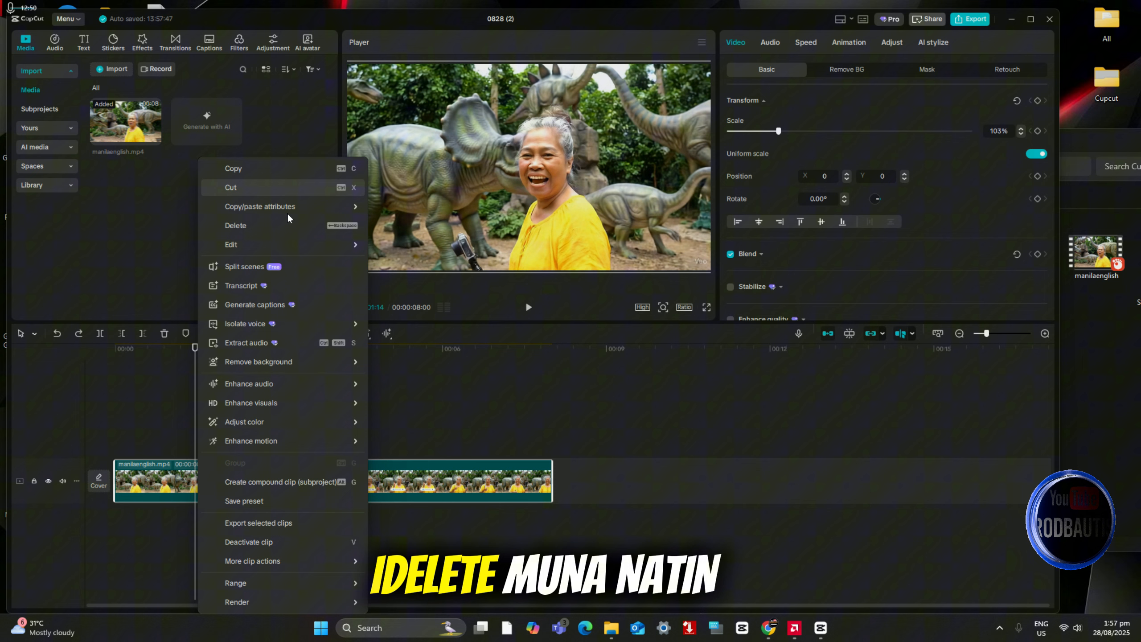
pyautogui.click(234, 222)
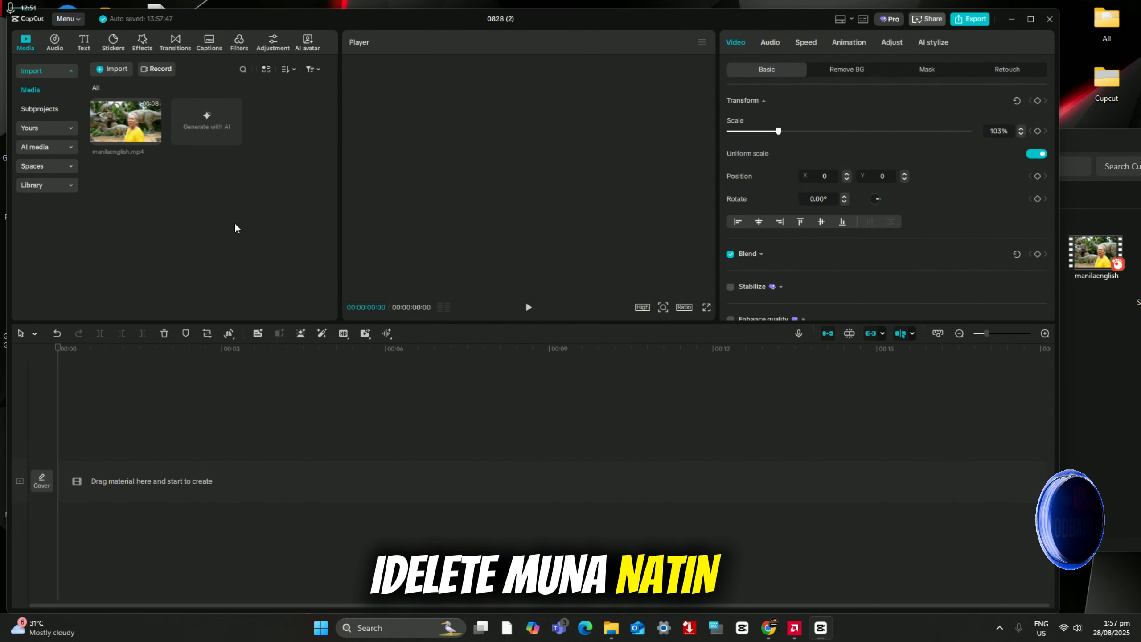
pyautogui.moveTo(125, 121); pyautogui.dragTo(134, 481)
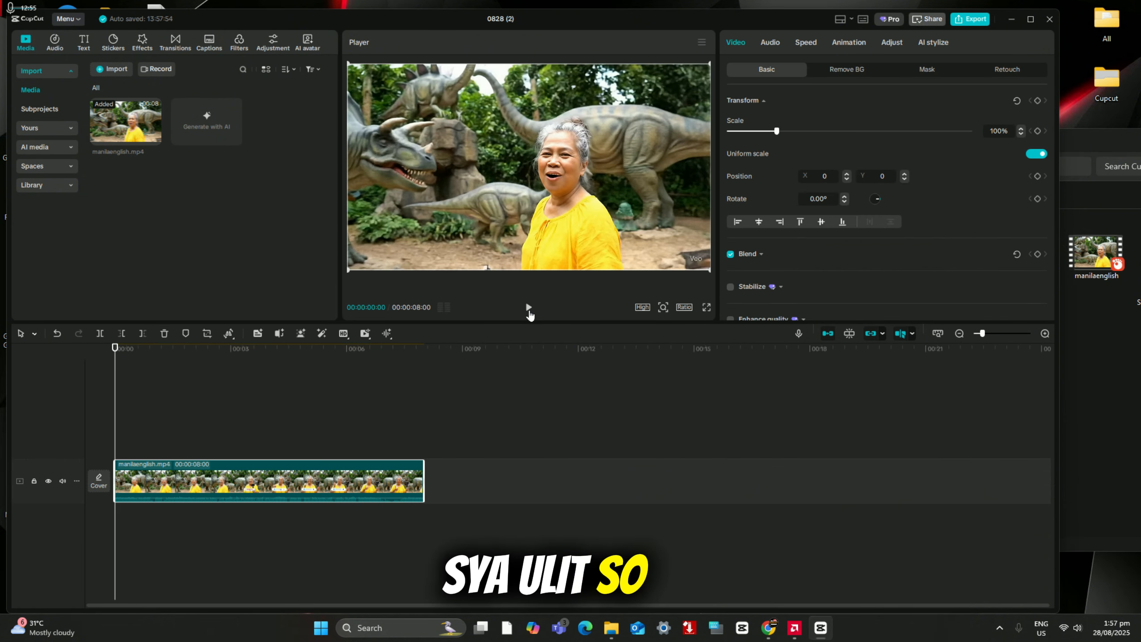
# Step: Play the video up to 00:00:03:00 and add a default text clip at that point
pyautogui.click(528, 308)
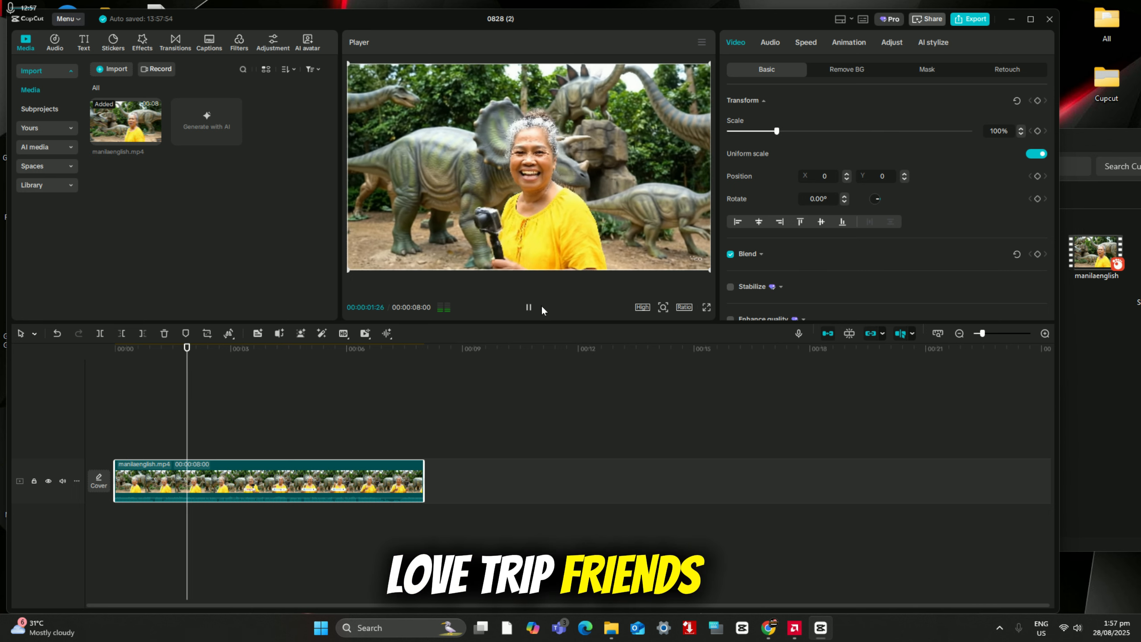
pyautogui.click(529, 308)
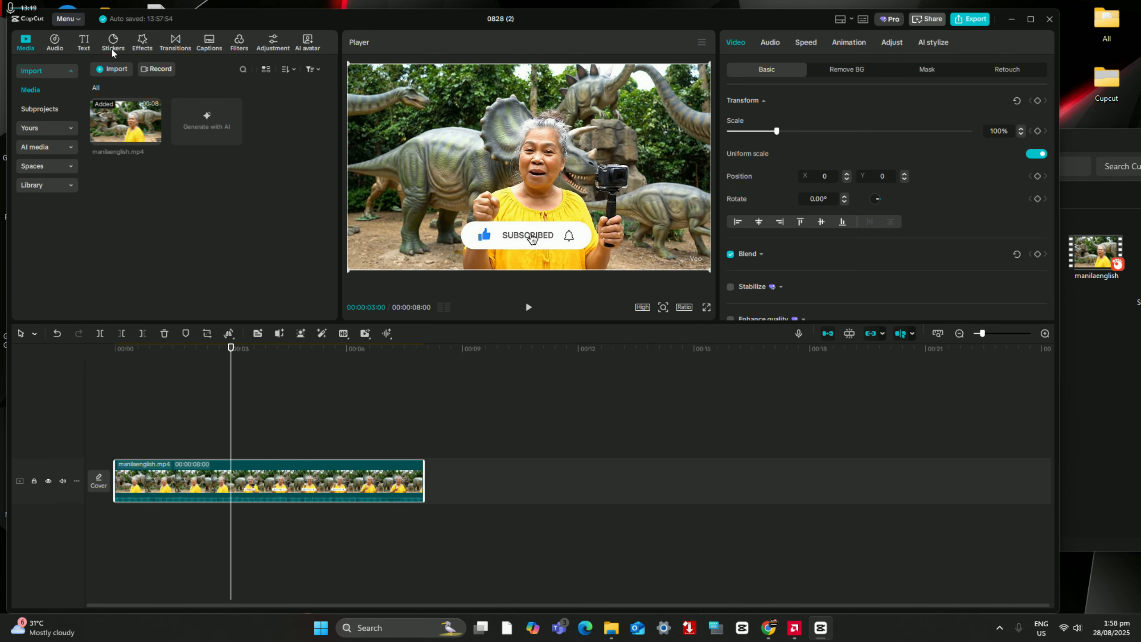
pyautogui.click(83, 44)
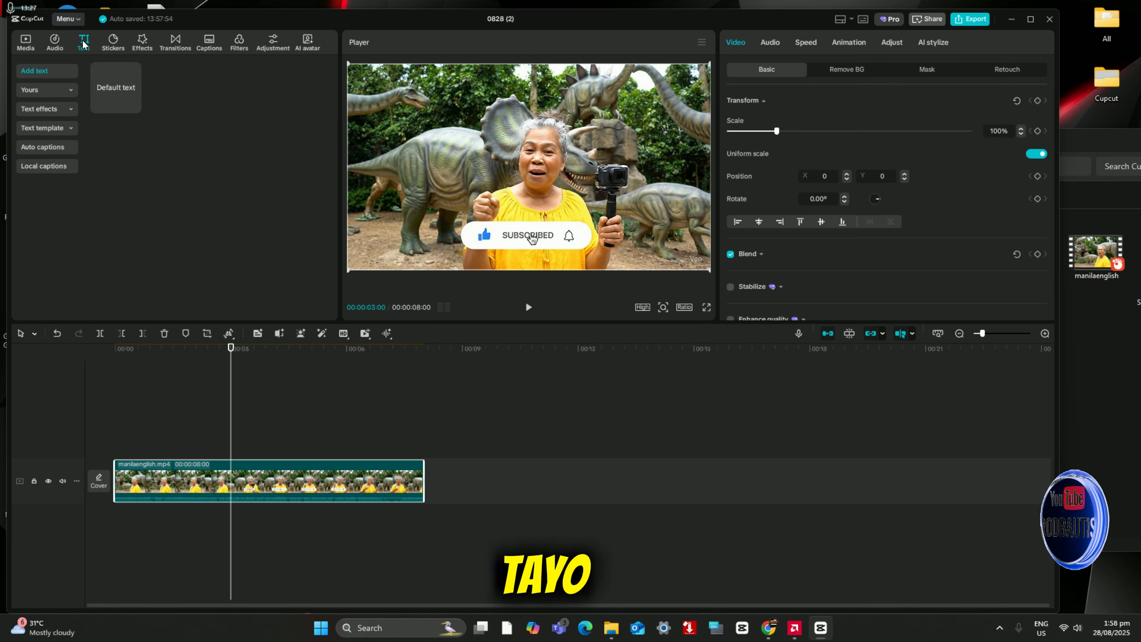
pyautogui.click(99, 100)
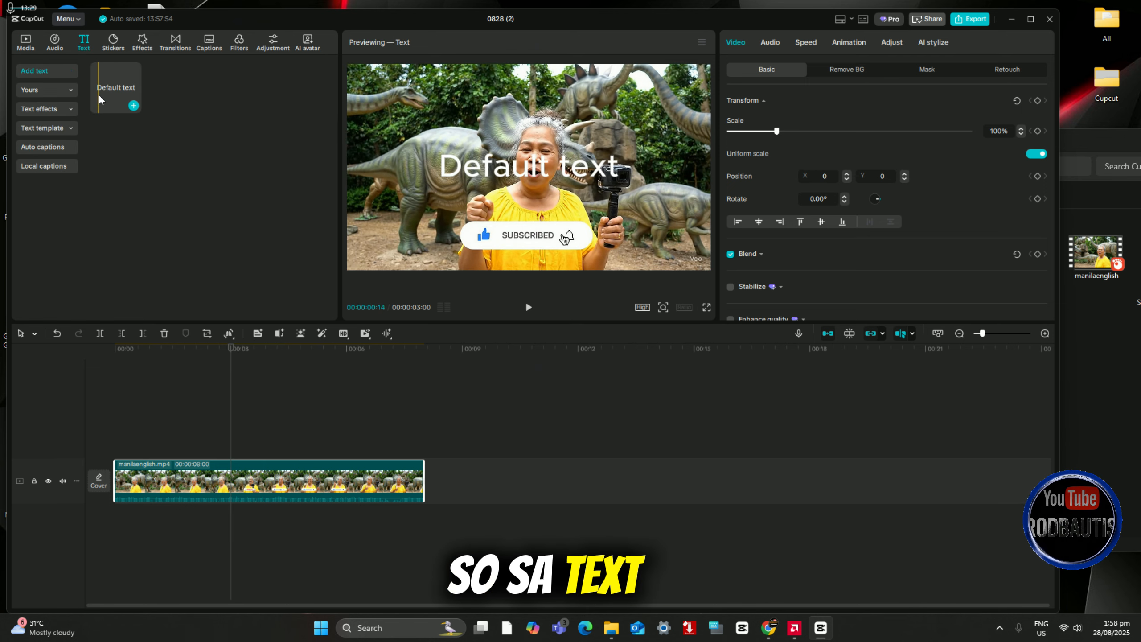
pyautogui.click(66, 109)
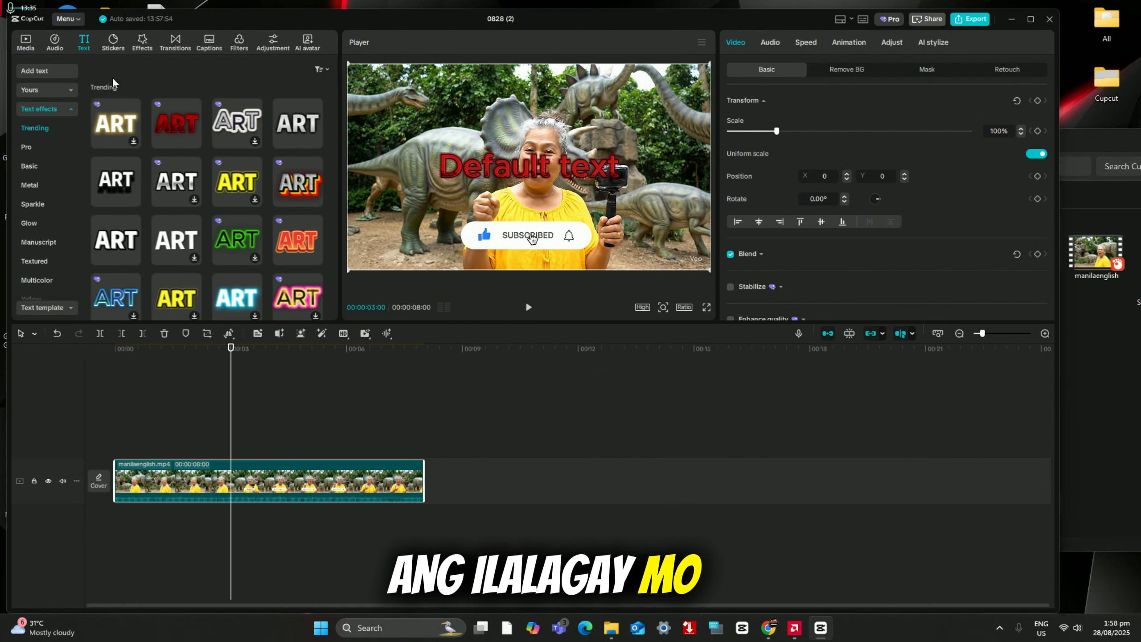
pyautogui.click(41, 72)
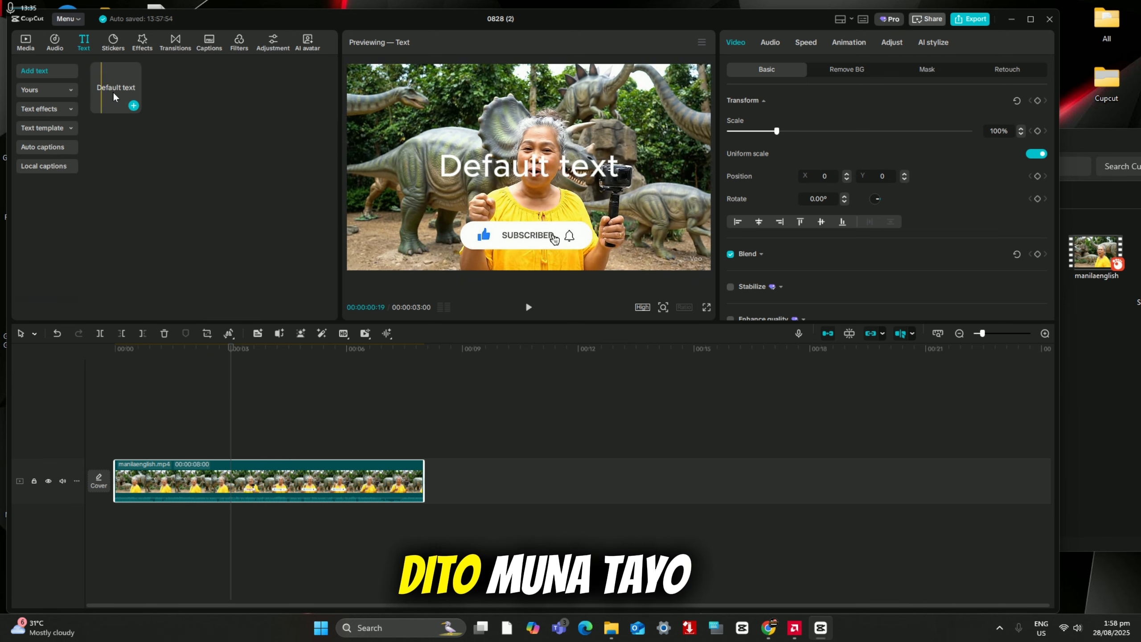
pyautogui.click(133, 105)
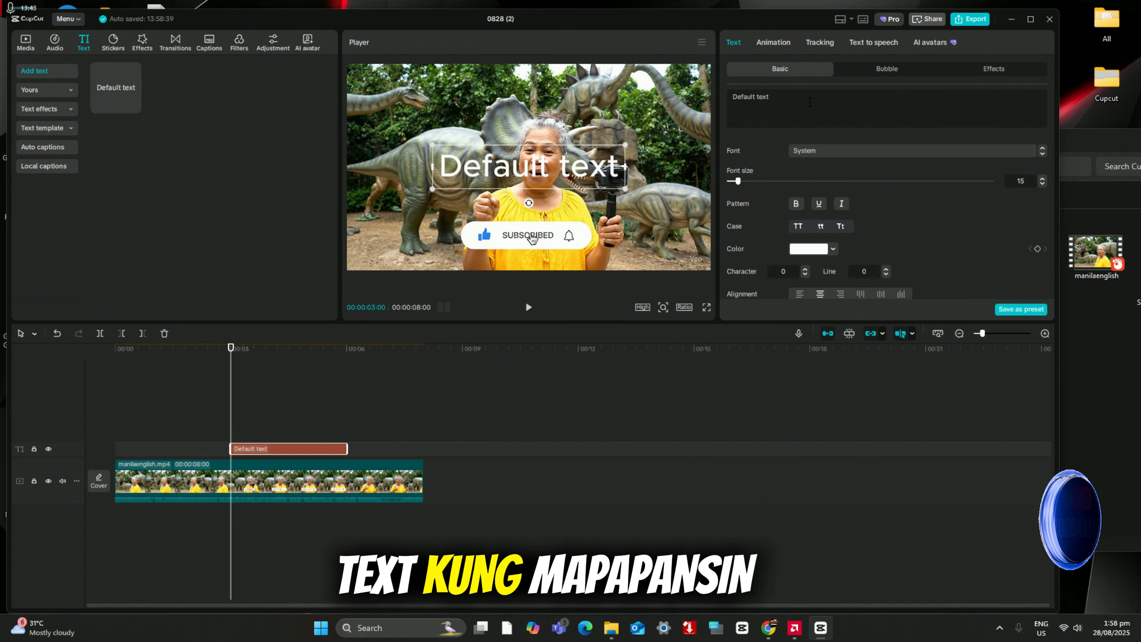
# Step: Replace the default wording of the text clip with "Video Testing"
pyautogui.moveTo(777, 98); pyautogui.dragTo(721, 91)
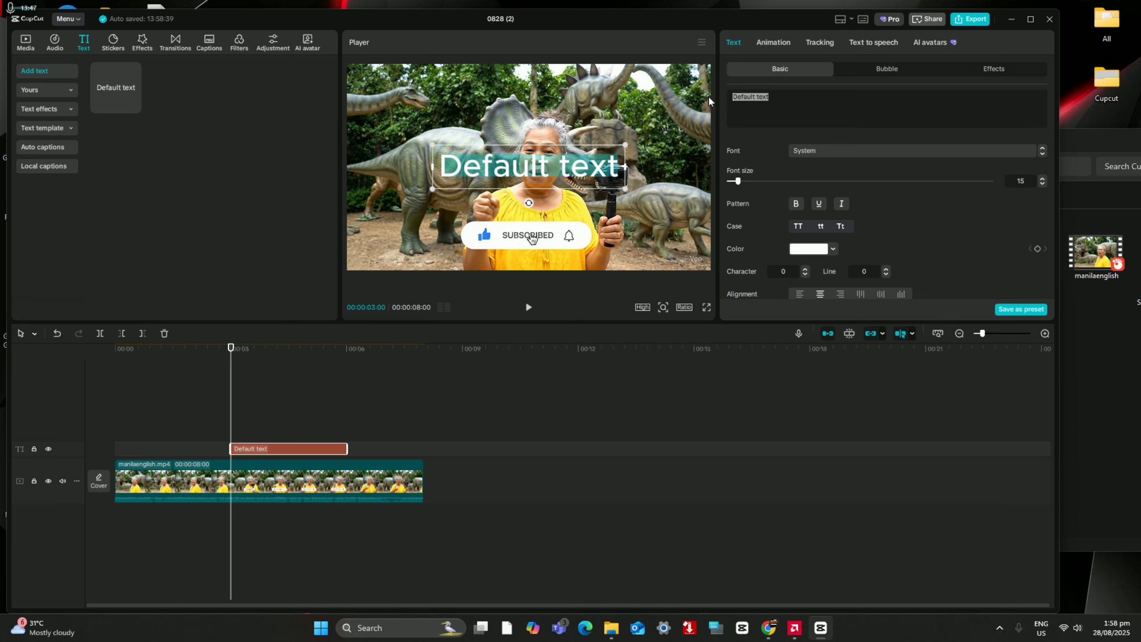
pyautogui.write('V')
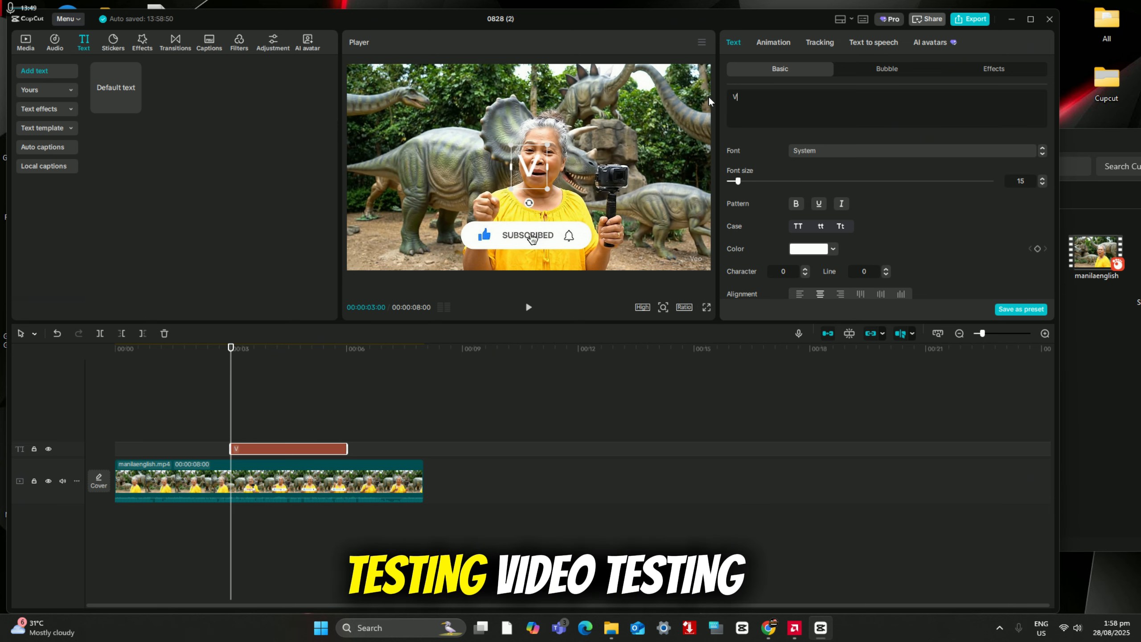
pyautogui.write('ideo Te')
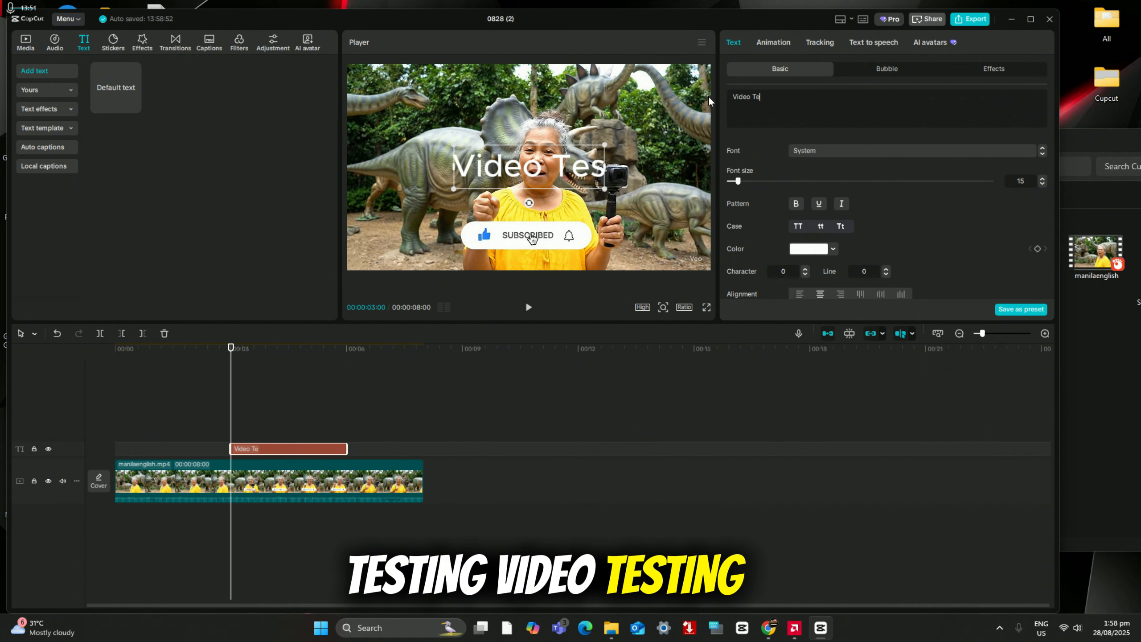
pyautogui.write('sting')
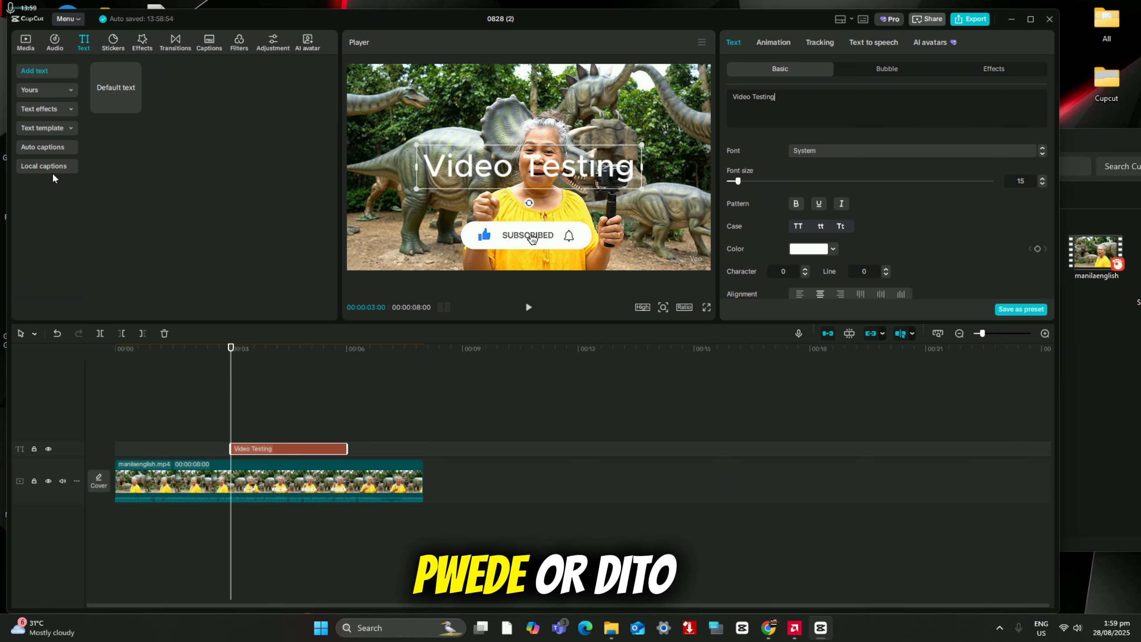
# Step: Browse the available fonts for the Video Testing text and apply Penting-CF-Heavy
pyautogui.click(909, 151)
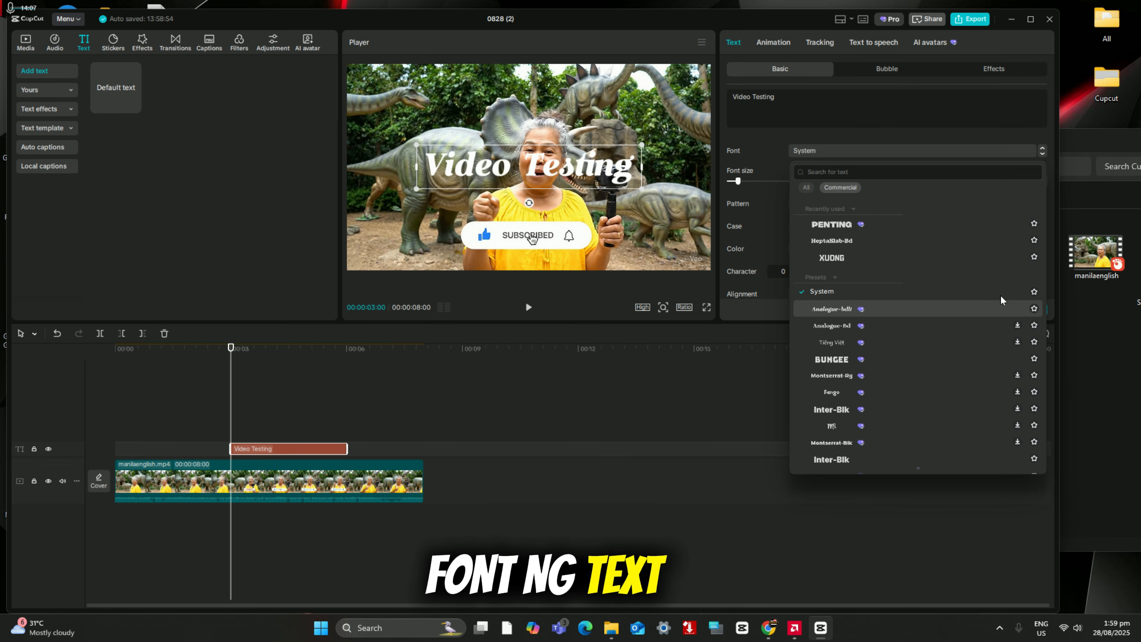
pyautogui.click(863, 222)
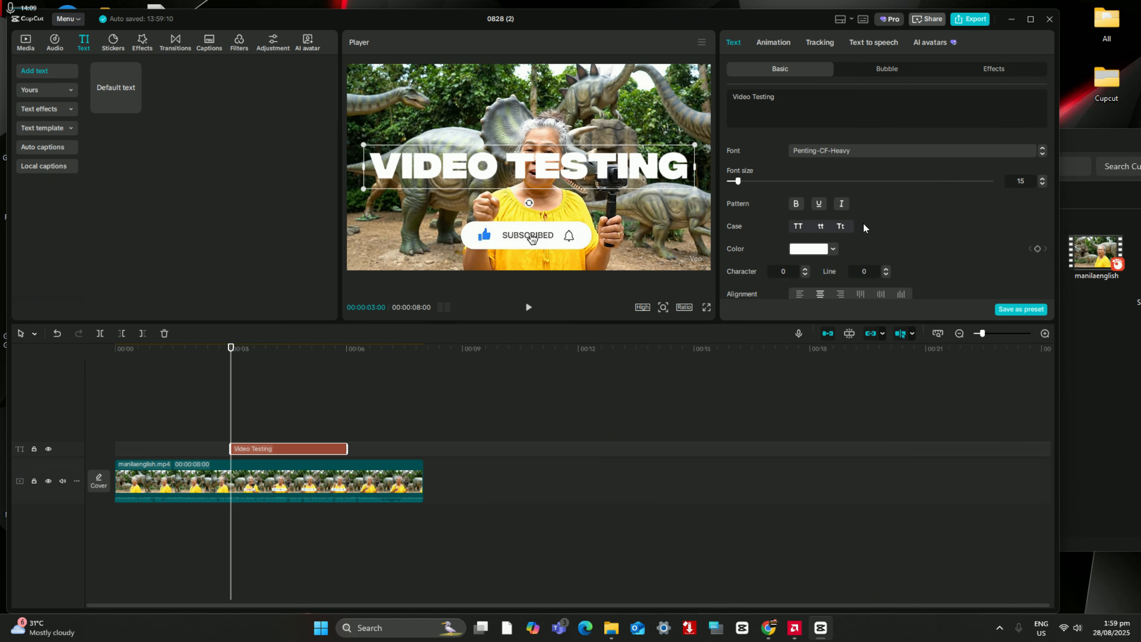
pyautogui.click(892, 155)
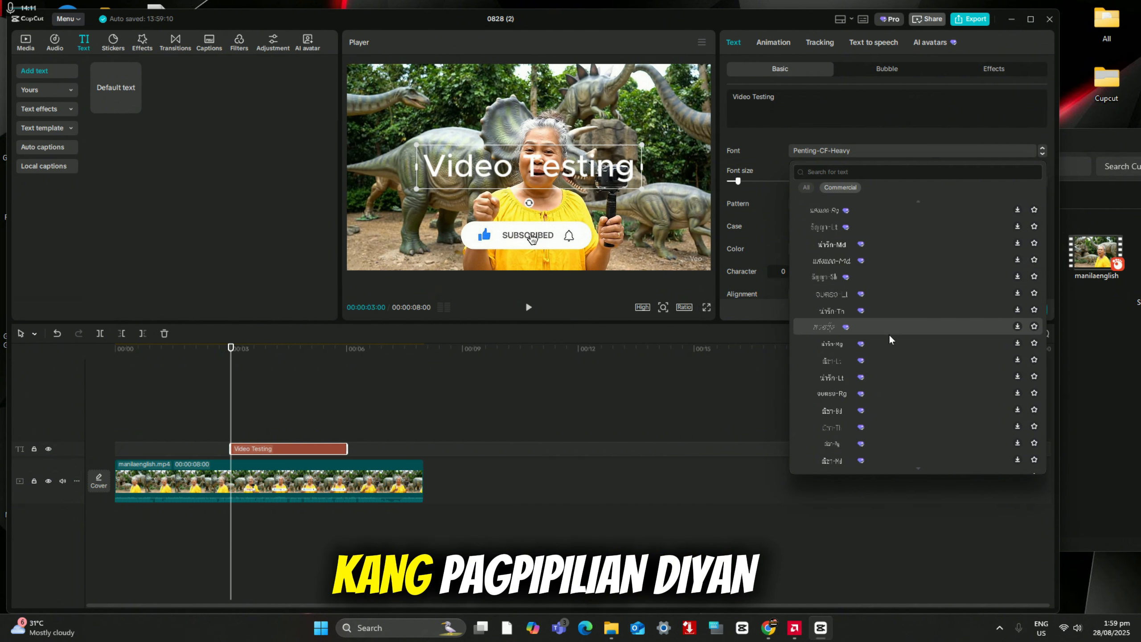
pyautogui.scroll(-5, 889, 334)
pyautogui.scroll(5, 891, 339)
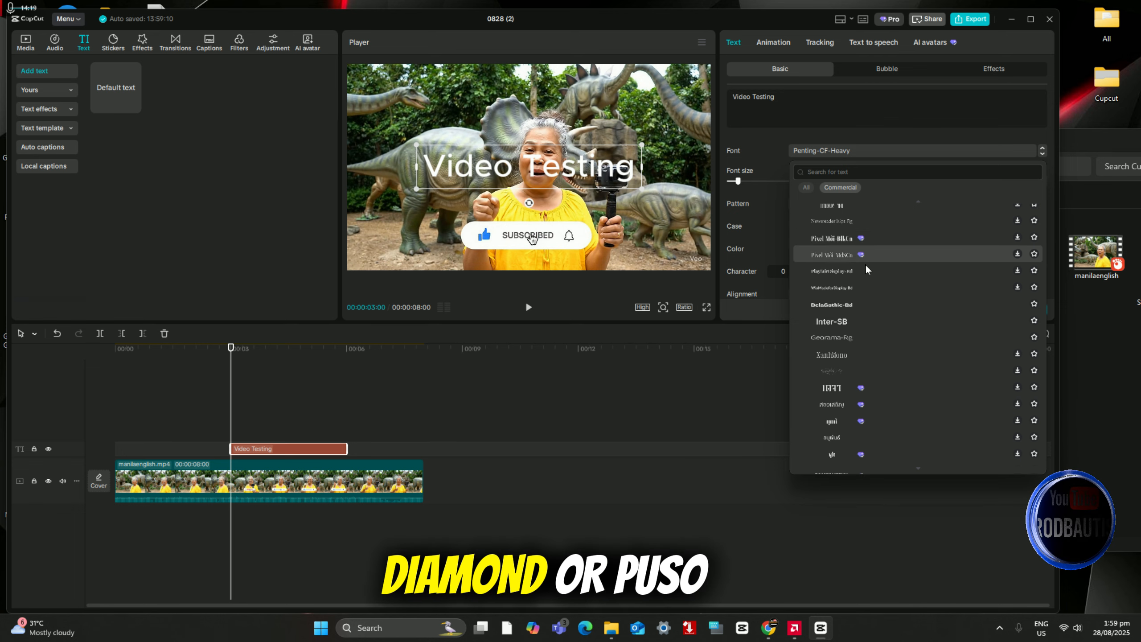
pyautogui.scroll(3, 872, 304)
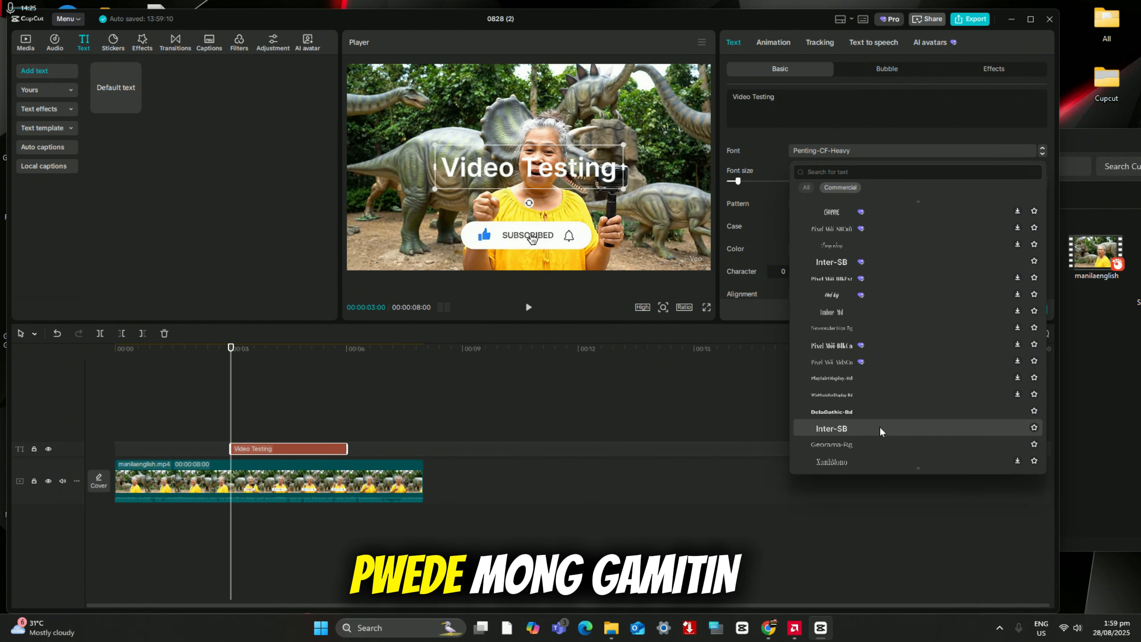
pyautogui.scroll(5, 896, 354)
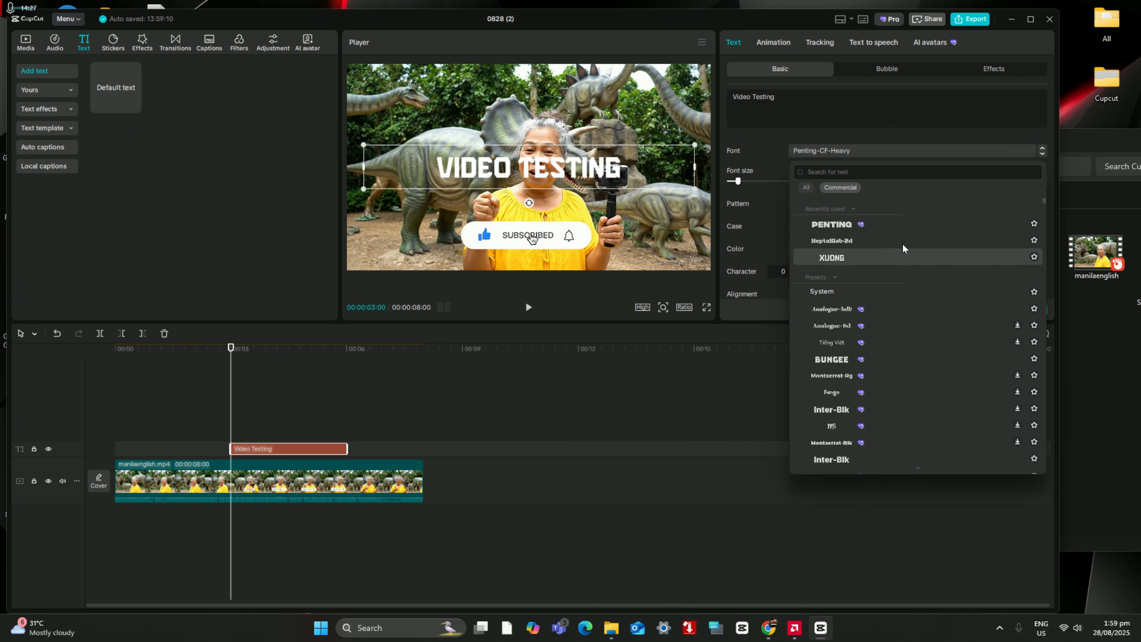
pyautogui.click(886, 224)
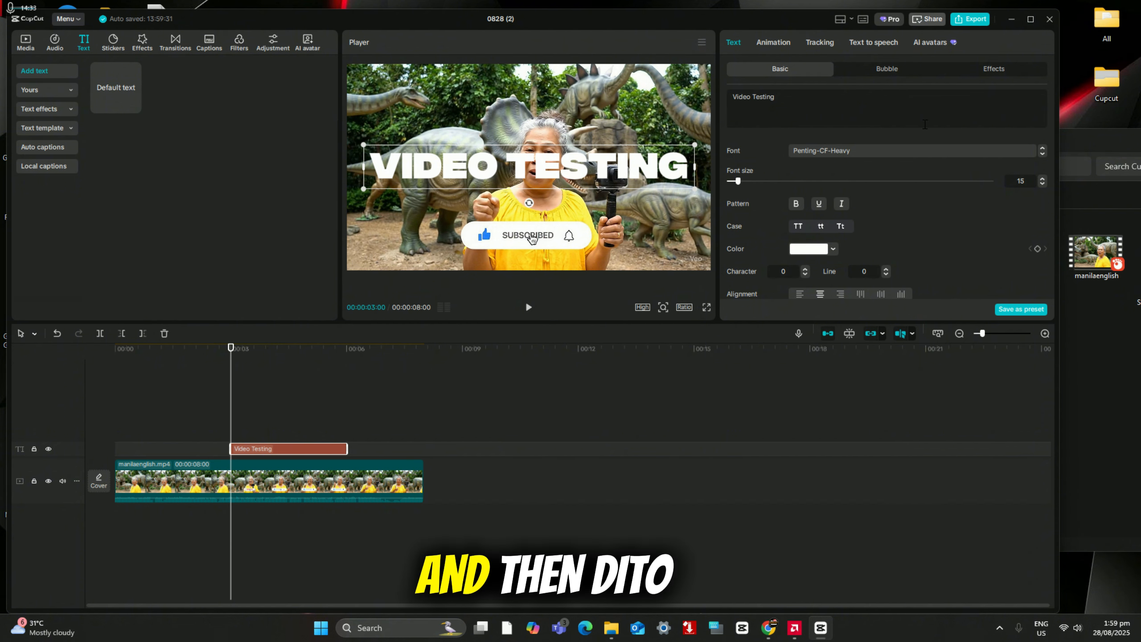
# Step: Apply the preset style with black letters on a yellow background, and shrink the text to 53% near the video frame's lower edge
pyautogui.scroll(-10, 924, 221)
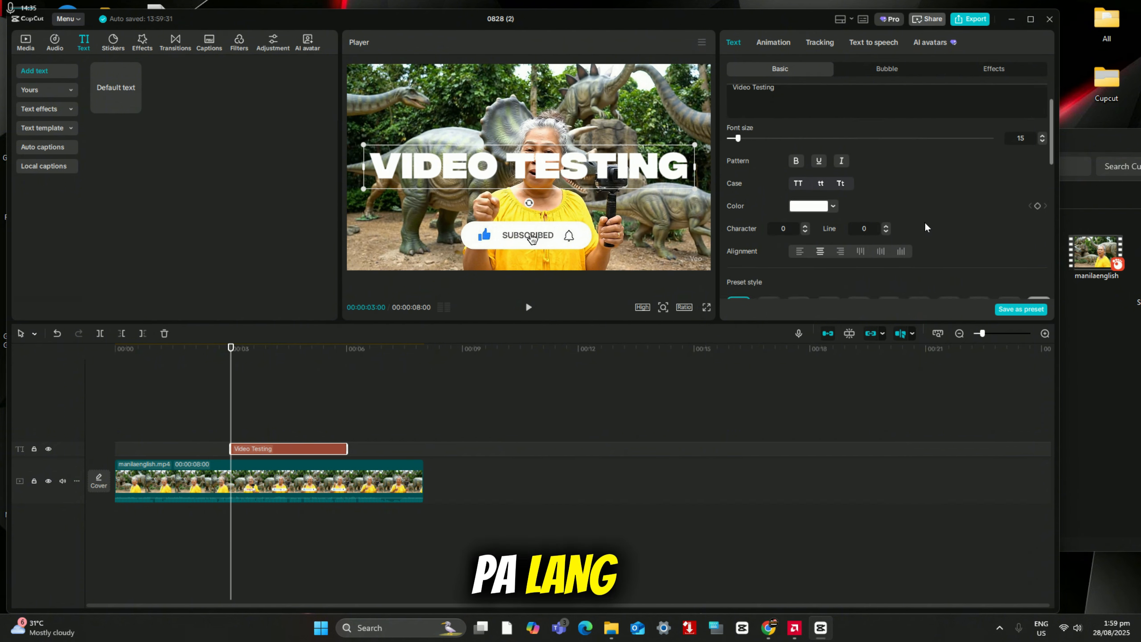
pyautogui.scroll(3, 922, 211)
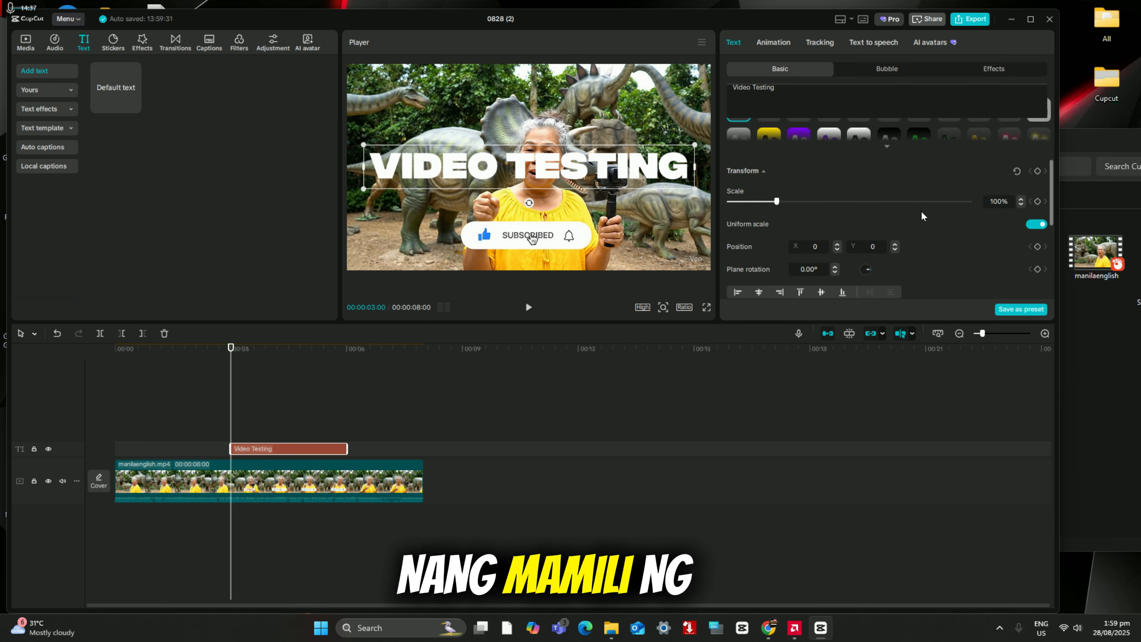
pyautogui.click(888, 197)
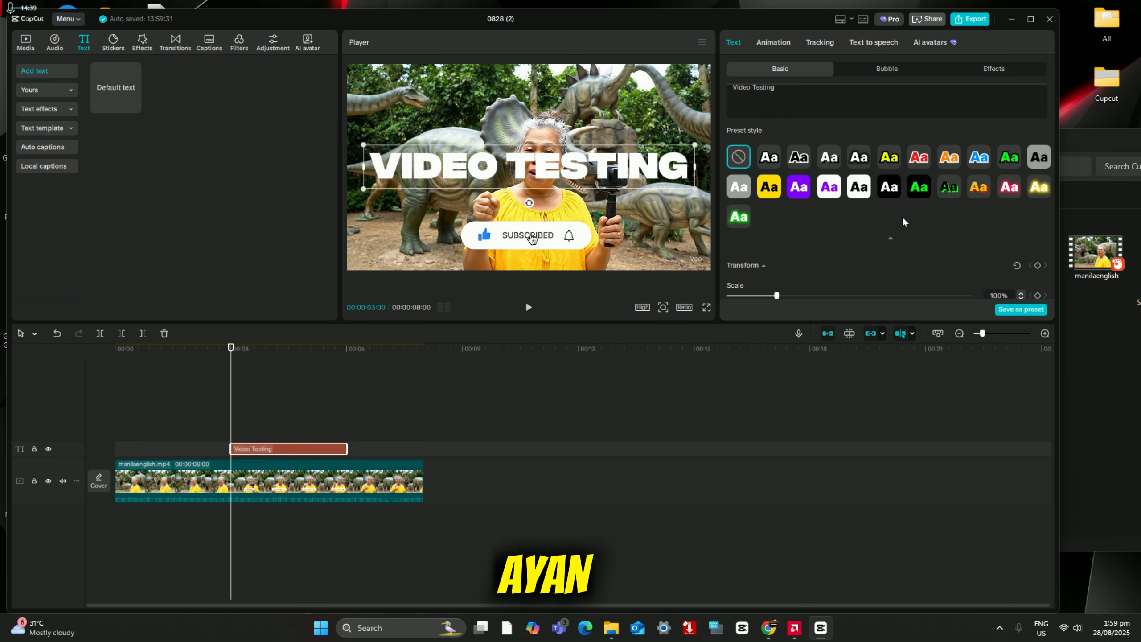
pyautogui.click(769, 186)
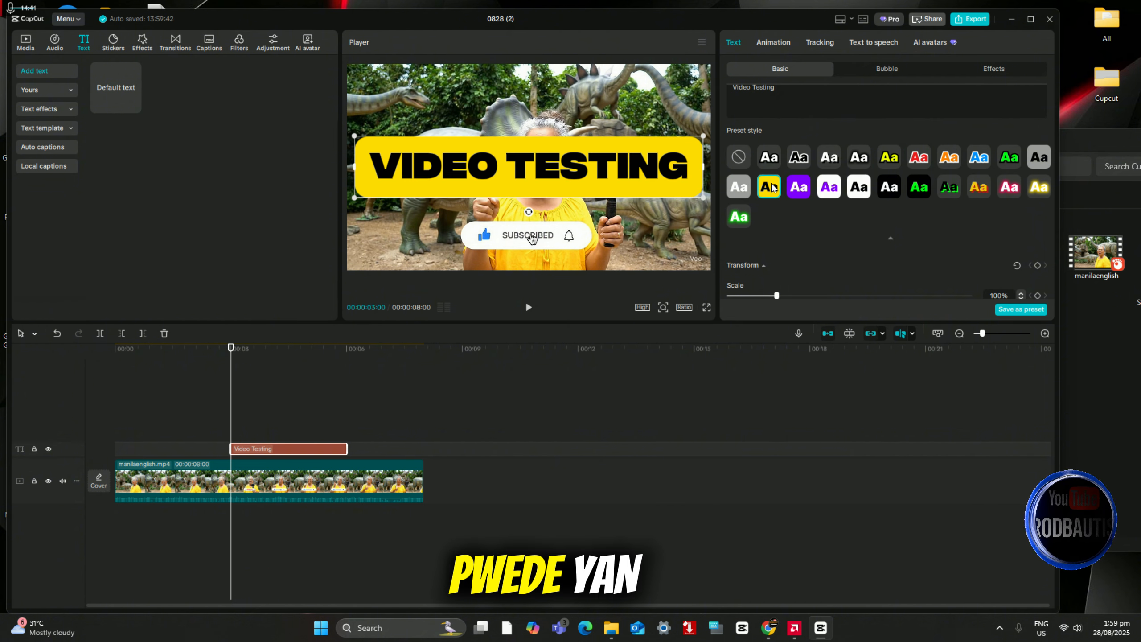
pyautogui.click(767, 155)
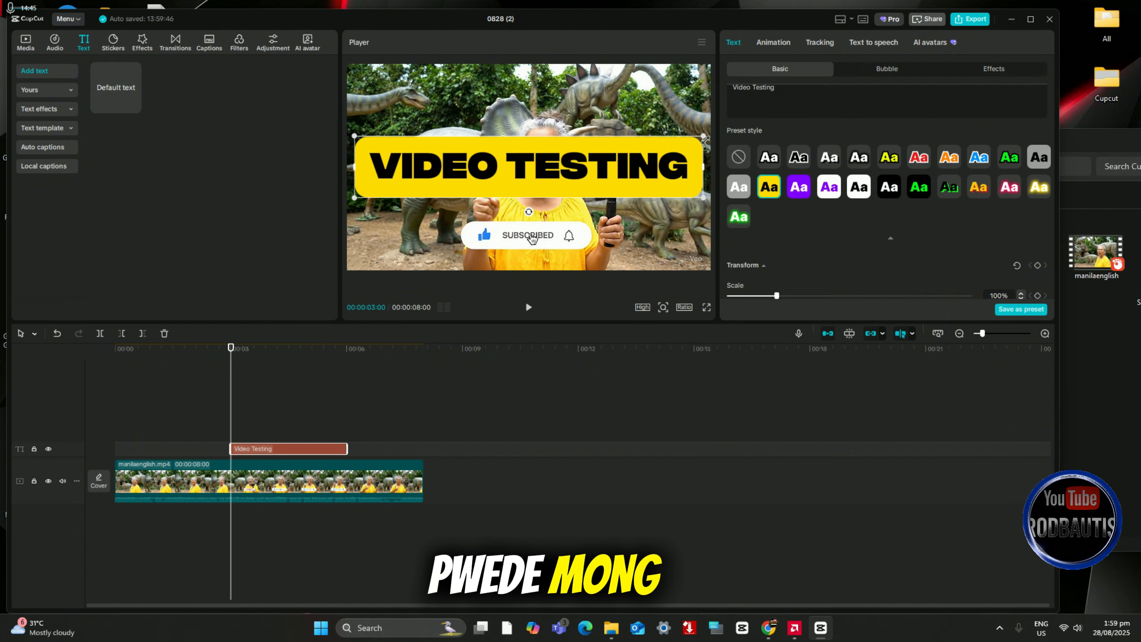
pyautogui.moveTo(702, 149); pyautogui.dragTo(520, 263)
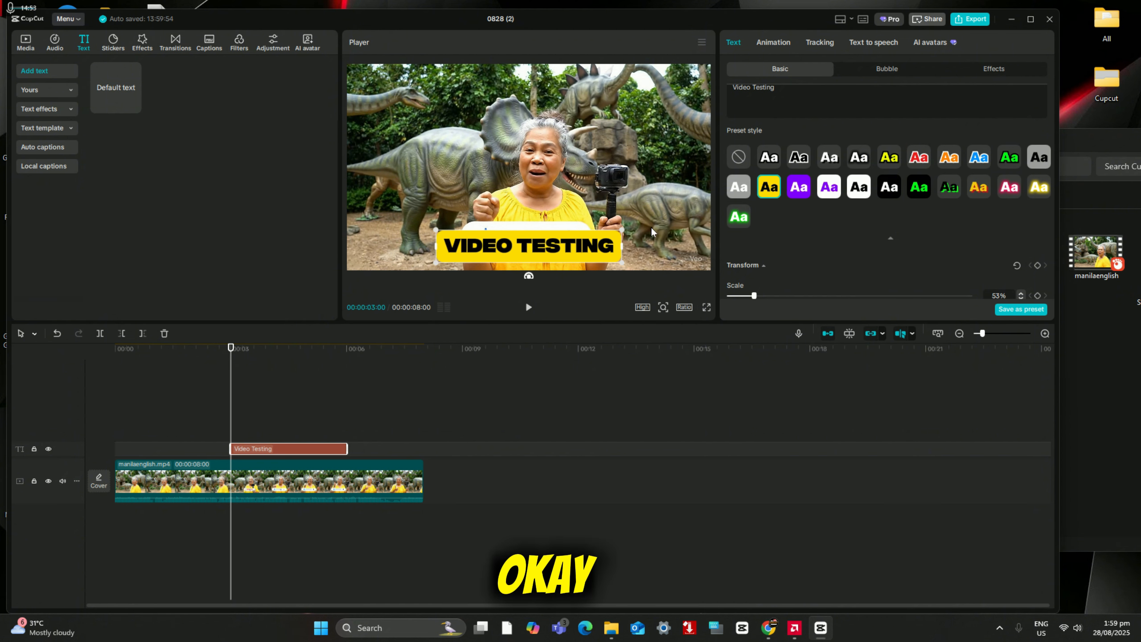
# Step: Try other preset styles, apply the green lettering with black outline, and move the text to the video frame's upper edge
pyautogui.click(860, 159)
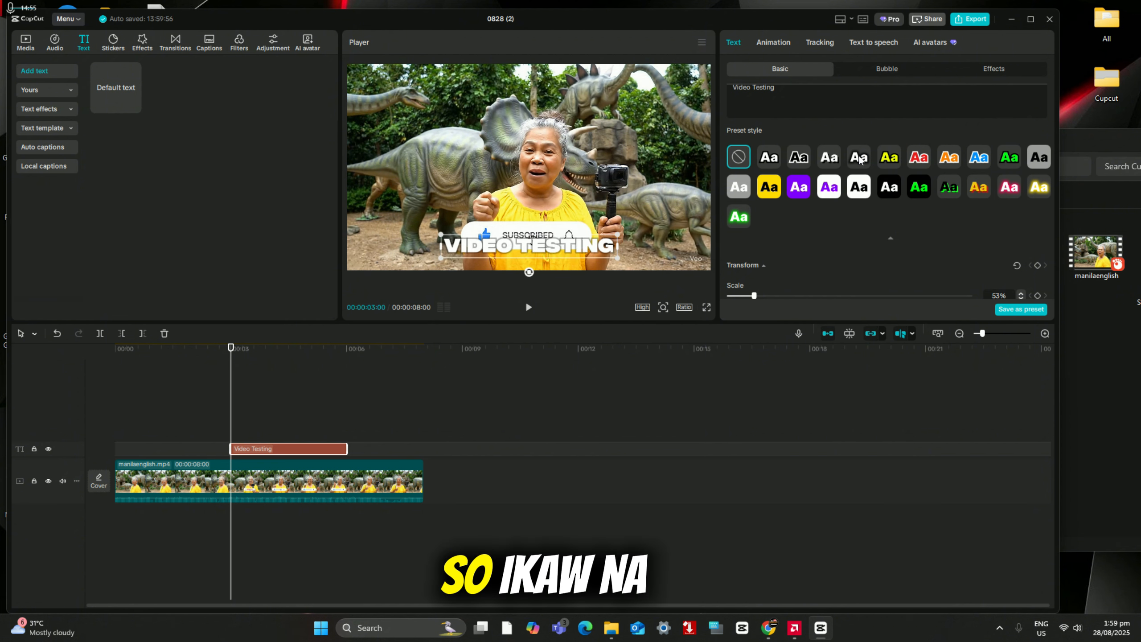
pyautogui.click(799, 157)
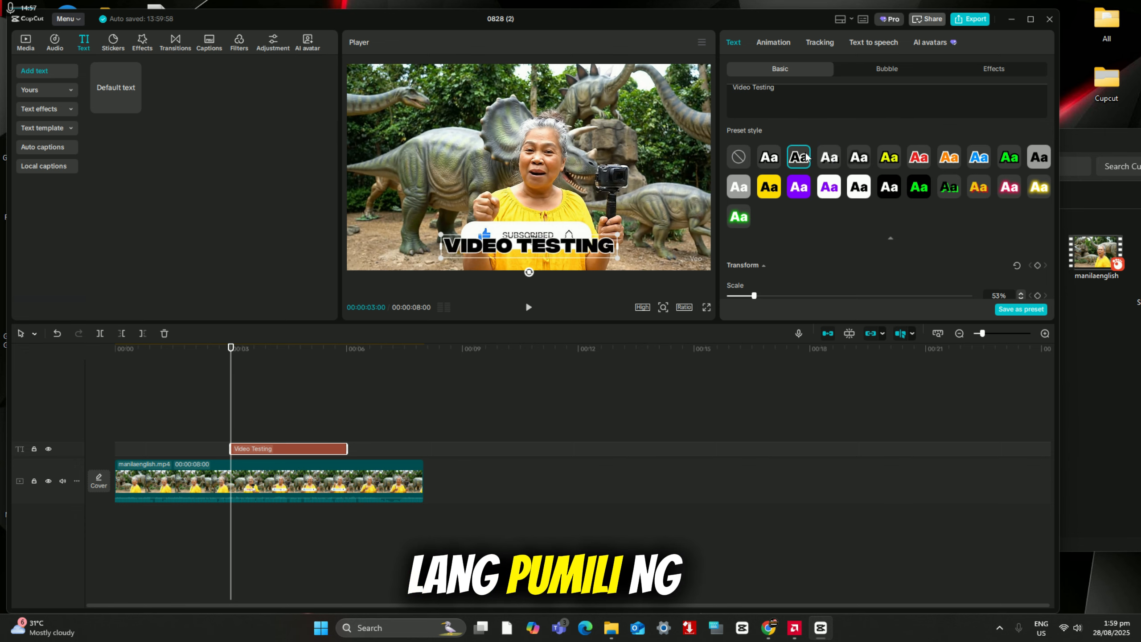
pyautogui.click(1010, 157)
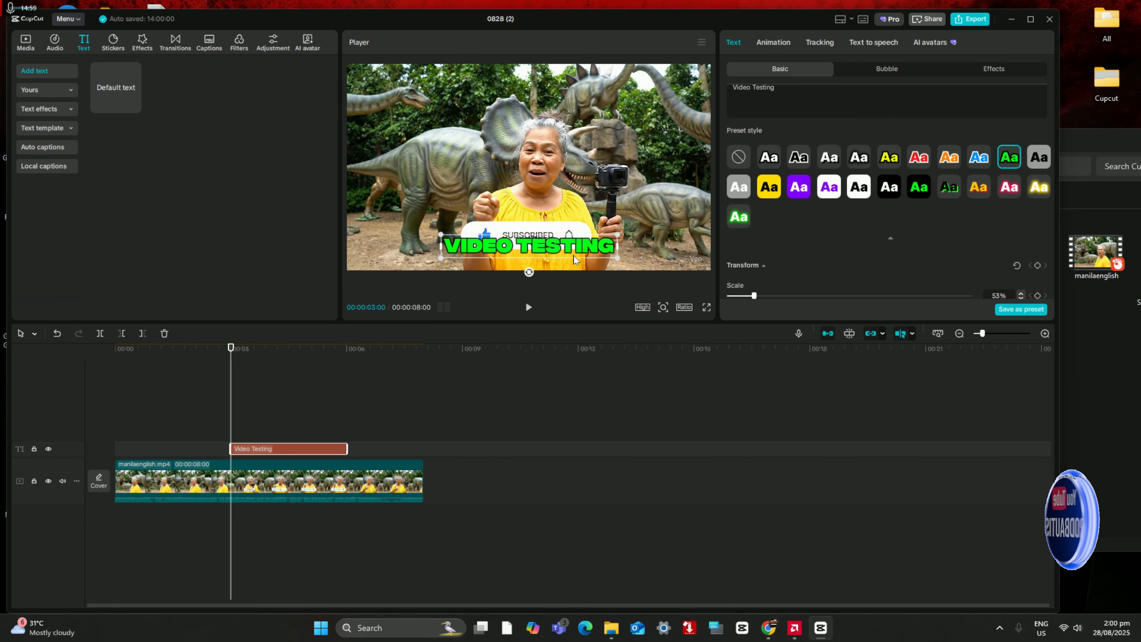
pyautogui.moveTo(565, 253); pyautogui.dragTo(578, 93)
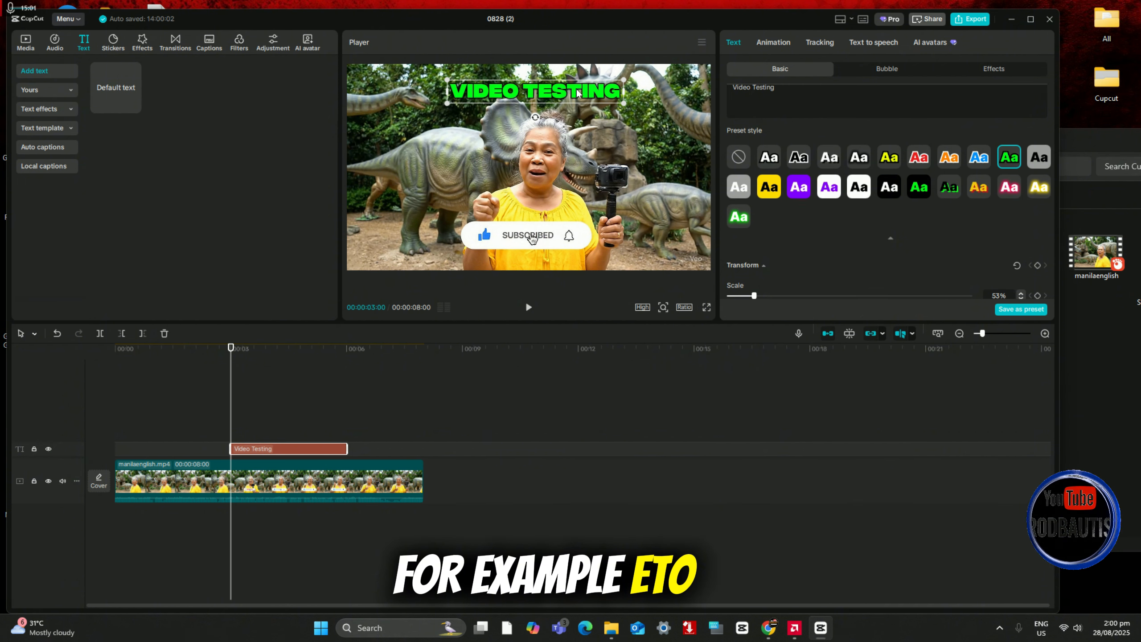
# Step: Try several text effects, apply the gold one with dark lettering, and enlarge the text across the upper part of the video frame
pyautogui.click(993, 69)
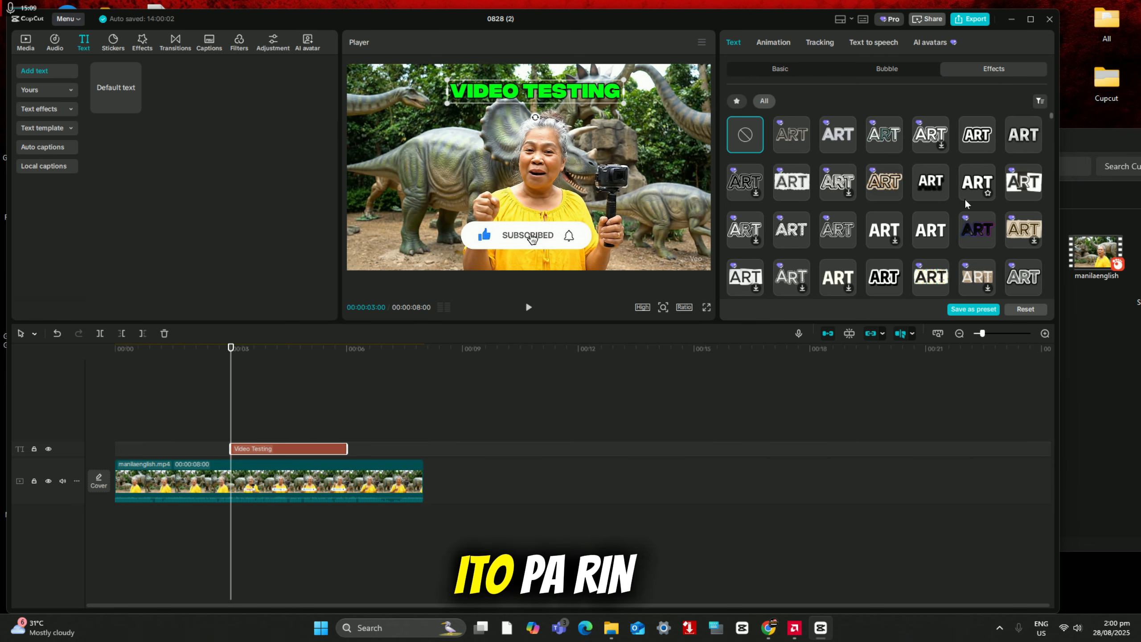
pyautogui.scroll(-5, 951, 213)
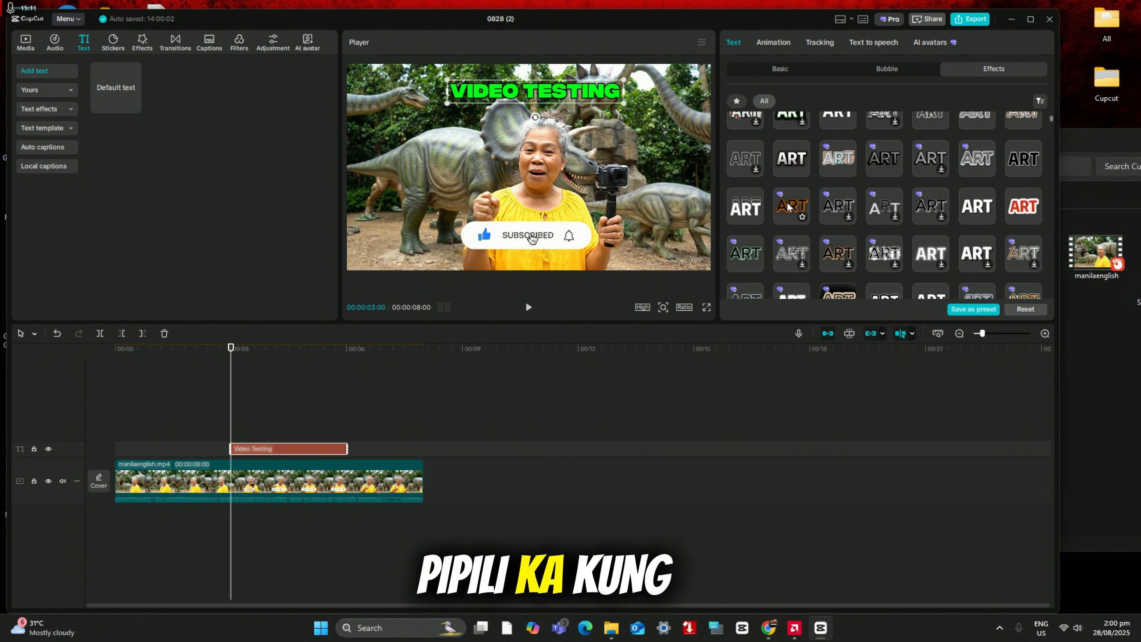
pyautogui.click(792, 207)
pyautogui.click(746, 207)
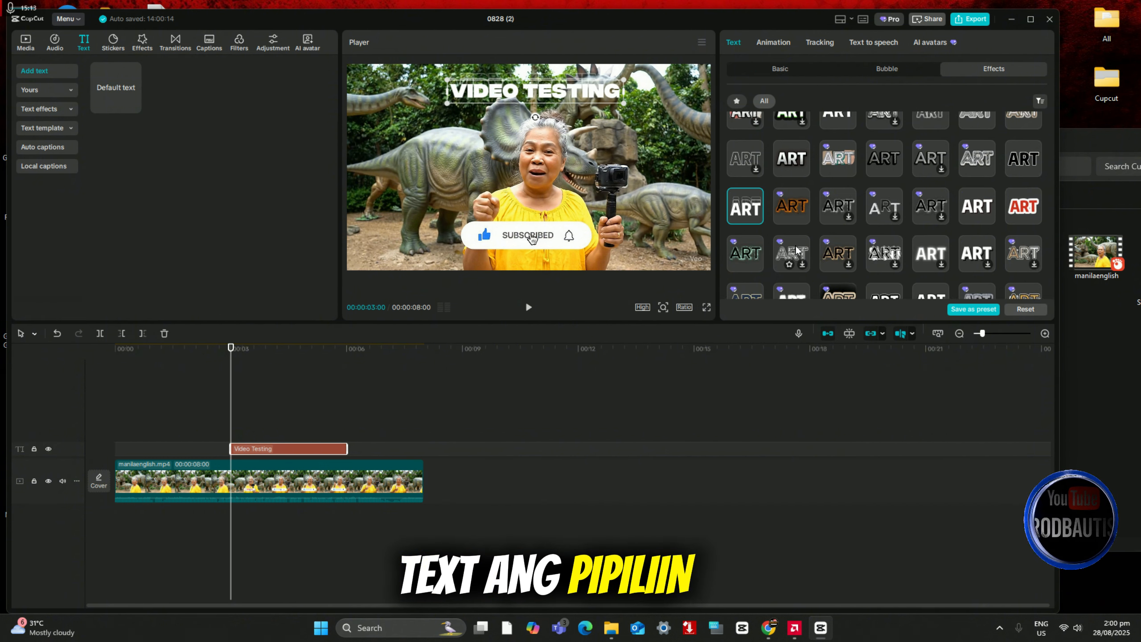
pyautogui.scroll(-2, 796, 249)
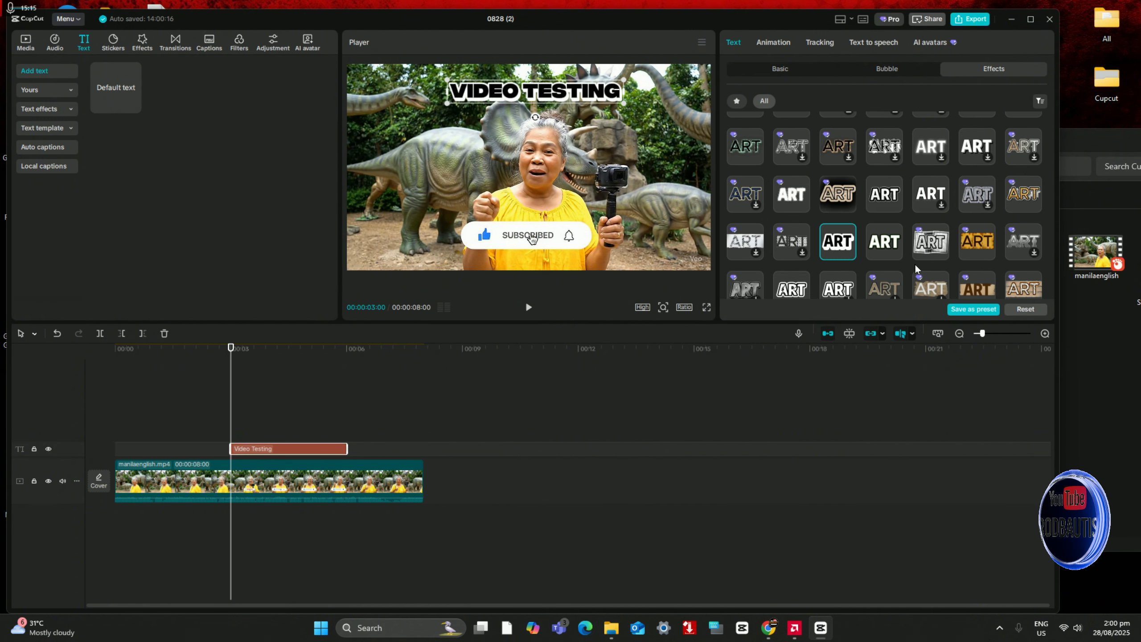
pyautogui.click(884, 245)
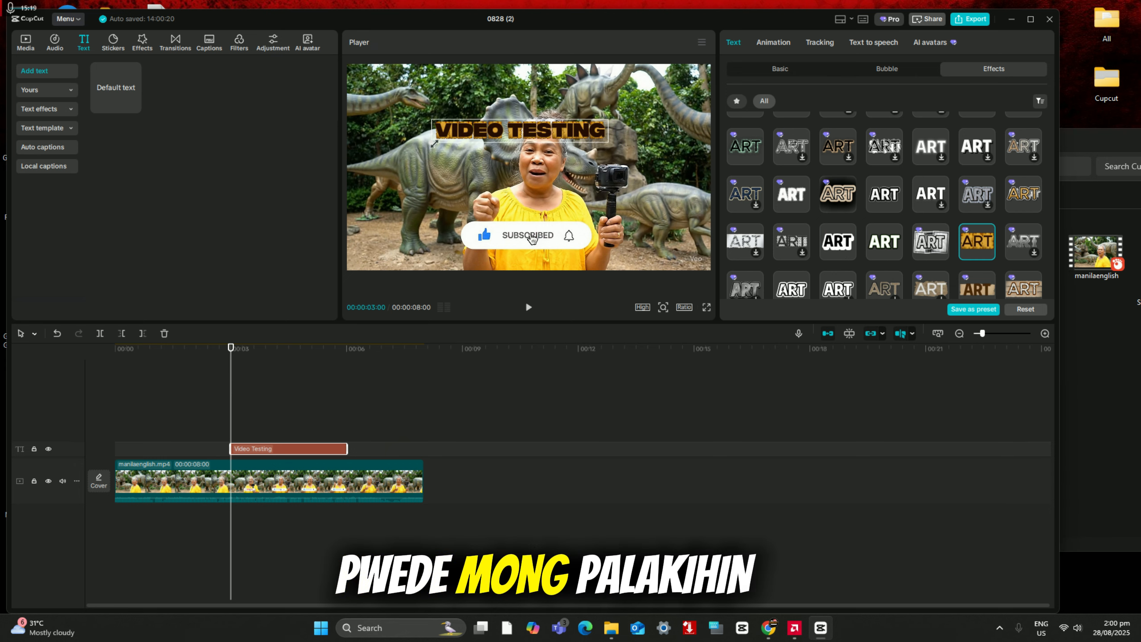
pyautogui.moveTo(447, 103)
pyautogui.mouseDown()
pyautogui.moveTo(327, 234)
pyautogui.moveTo(427, 151)
pyautogui.moveTo(364, 160)
pyautogui.moveTo(415, 147)
pyautogui.moveTo(371, 193)
pyautogui.mouseUp()
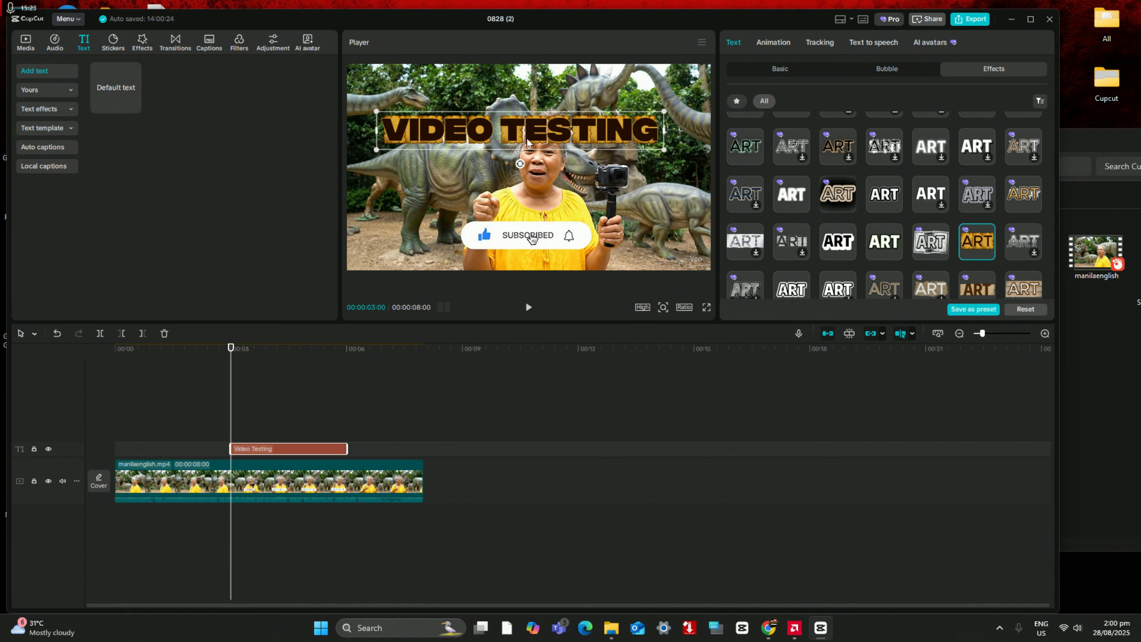
pyautogui.moveTo(527, 139); pyautogui.dragTo(538, 105)
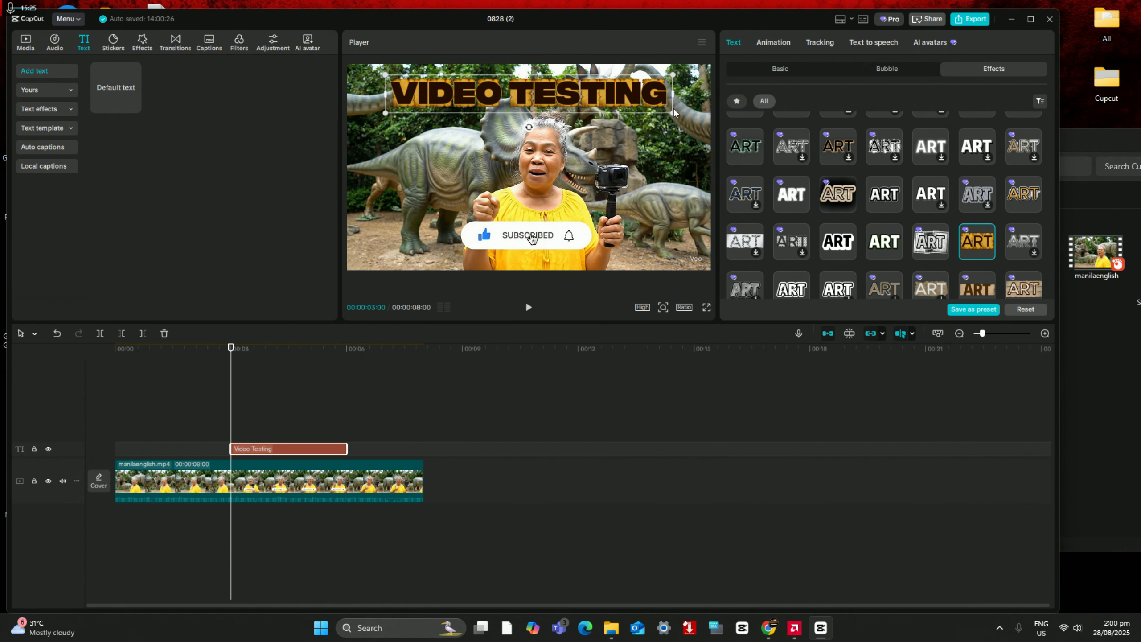
# Step: Shrink the Video Testing text slightly, try several other text effects, and apply the white lettering with a dark blue outline
pyautogui.moveTo(673, 112)
pyautogui.mouseDown()
pyautogui.moveTo(699, 120)
pyautogui.moveTo(673, 90)
pyautogui.mouseUp()
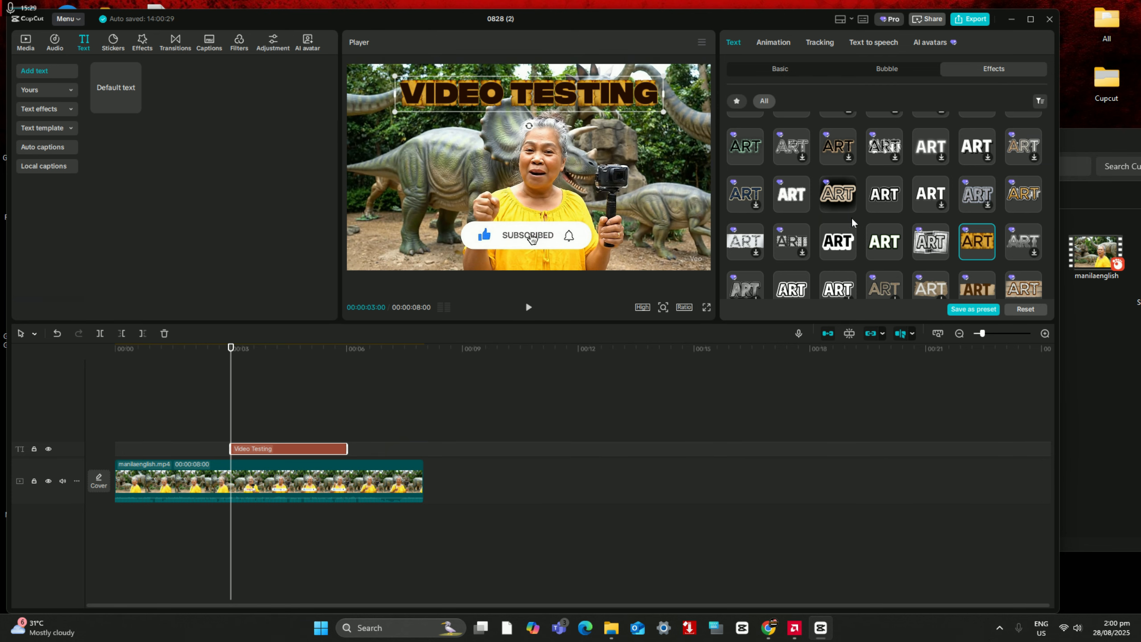
pyautogui.scroll(5, 852, 217)
pyautogui.scroll(2, 856, 205)
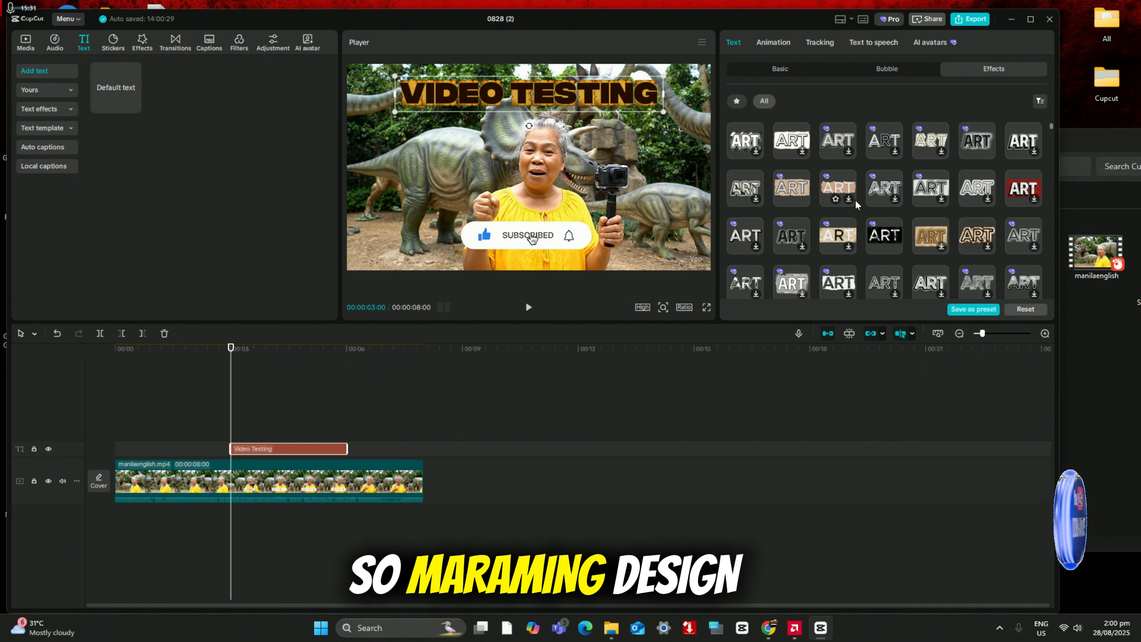
pyautogui.scroll(-6, 900, 215)
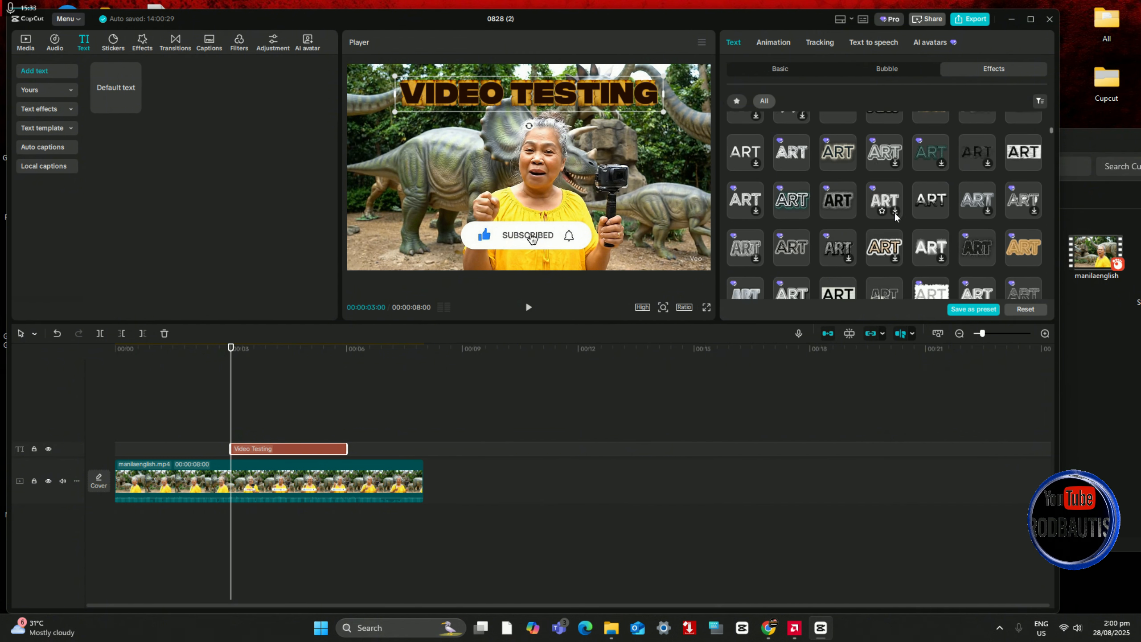
pyautogui.click(926, 234)
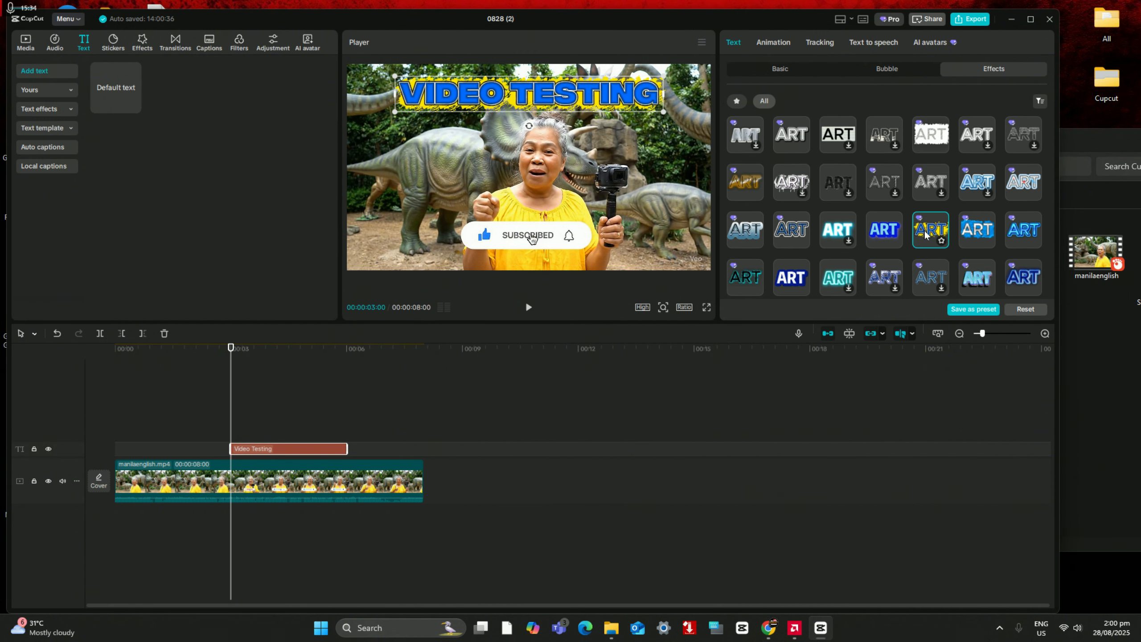
pyautogui.click(876, 230)
pyautogui.click(794, 274)
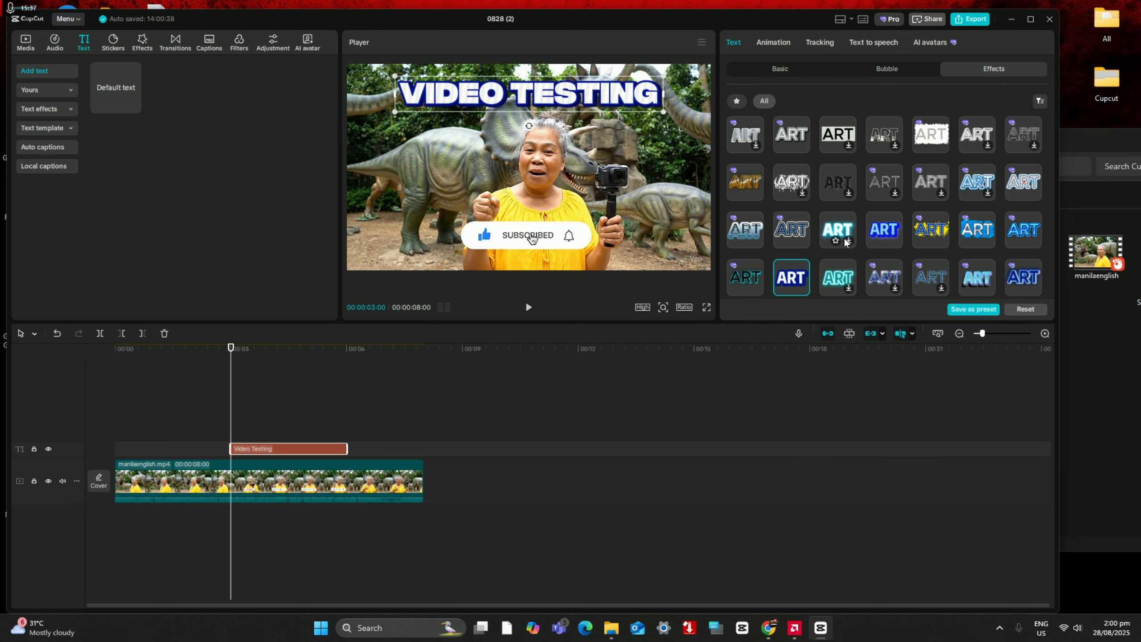
pyautogui.scroll(-2, 845, 243)
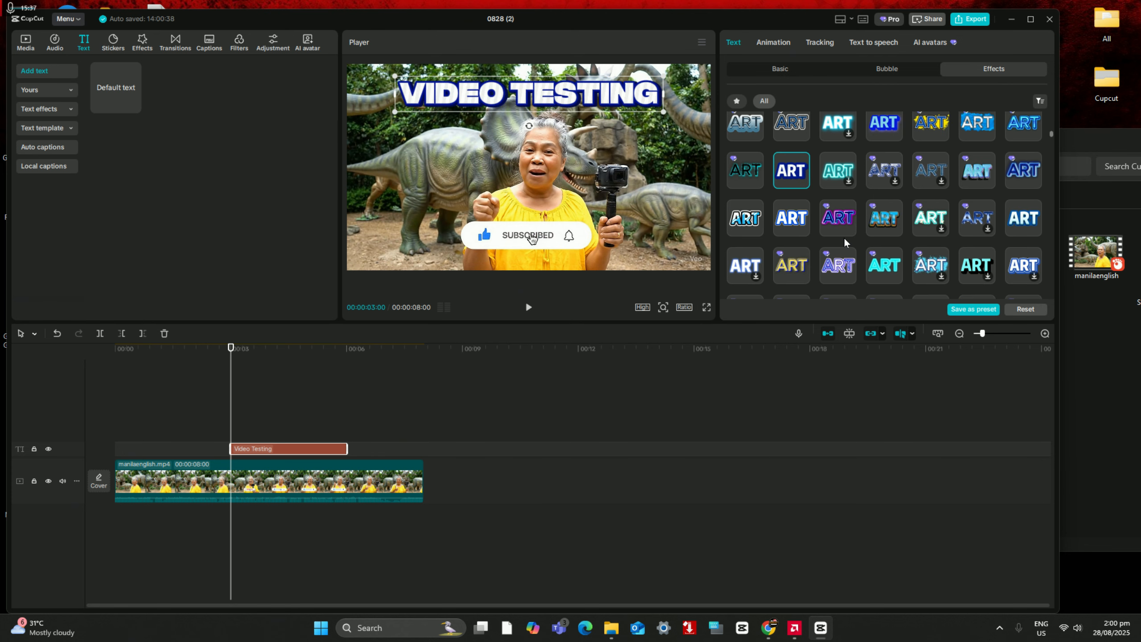
# Step: Examine the Video Testing text's basic settings, including Background, Glow and Shadow, and look through more of the text effects
pyautogui.click(889, 78)
pyautogui.click(778, 77)
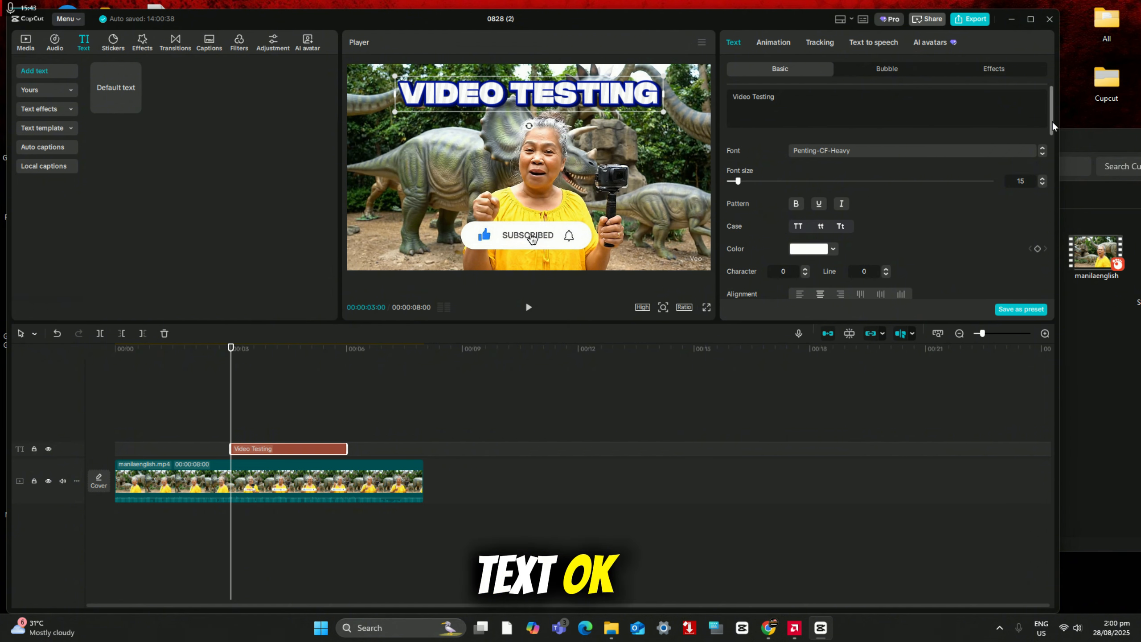
pyautogui.moveTo(1052, 121)
pyautogui.mouseDown()
pyautogui.moveTo(1054, 274)
pyautogui.moveTo(1048, 201)
pyautogui.moveTo(1046, 261)
pyautogui.mouseUp()
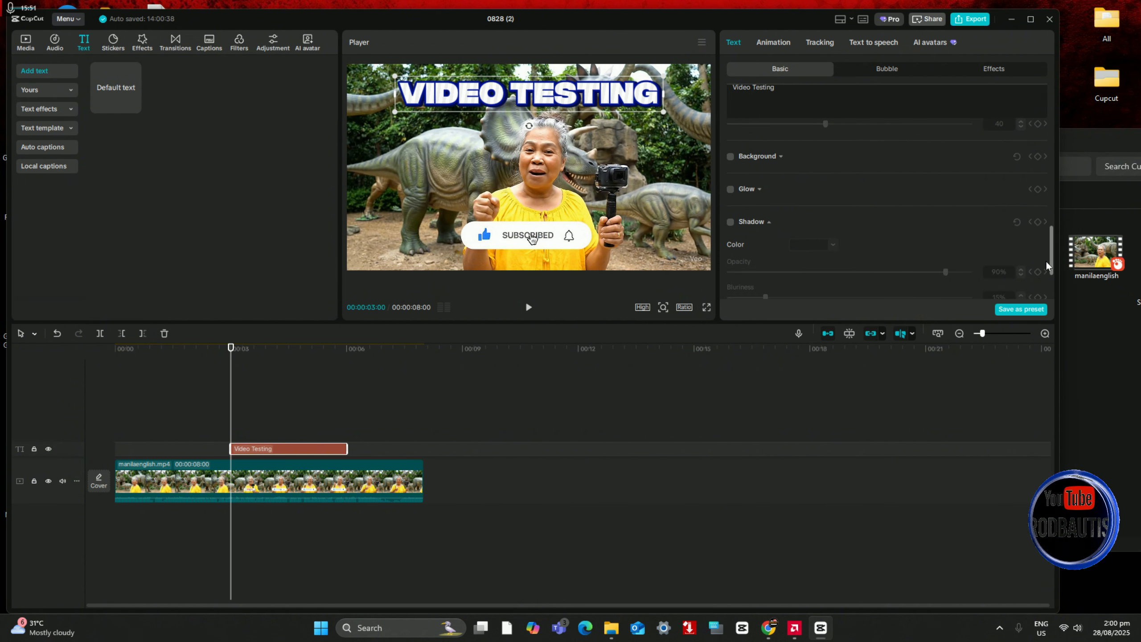
pyautogui.click(730, 222)
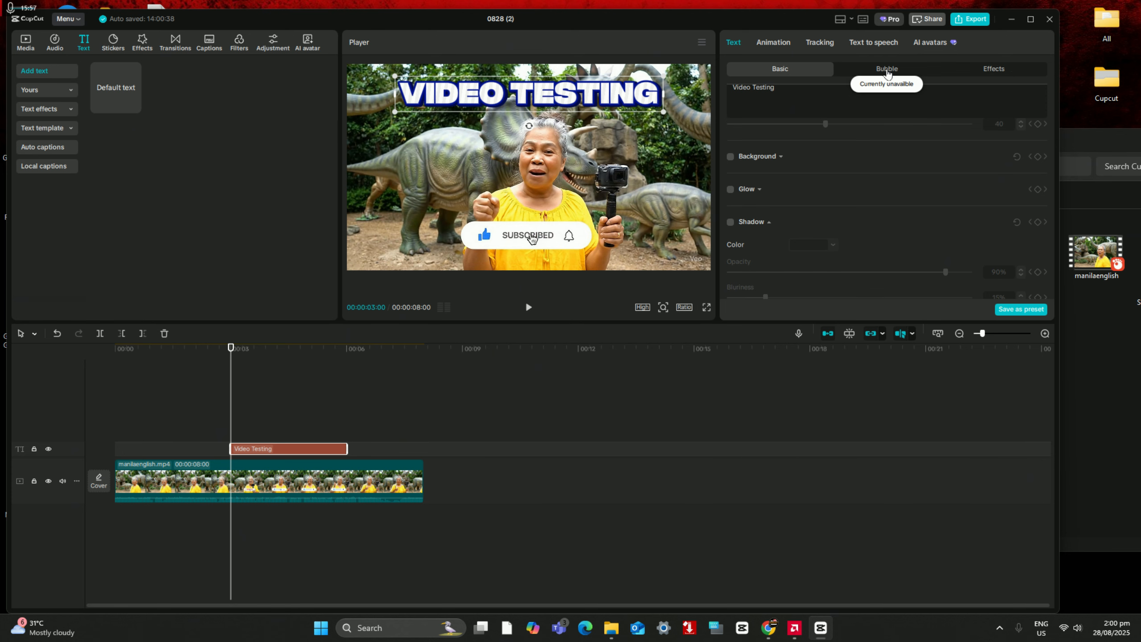
pyautogui.click(990, 70)
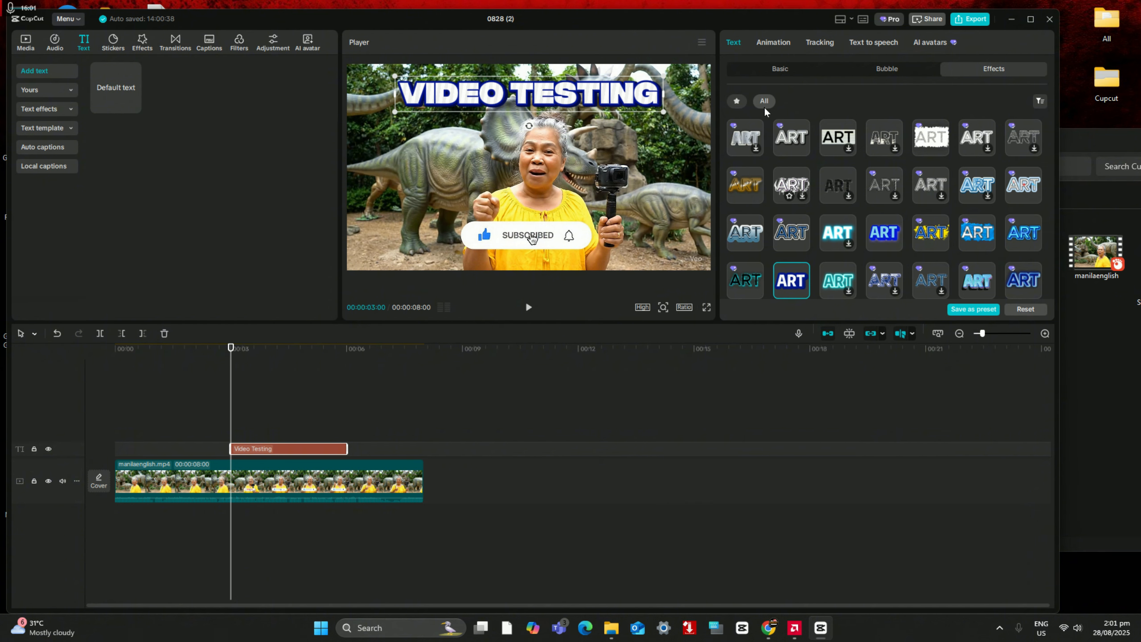
pyautogui.scroll(-5, 861, 227)
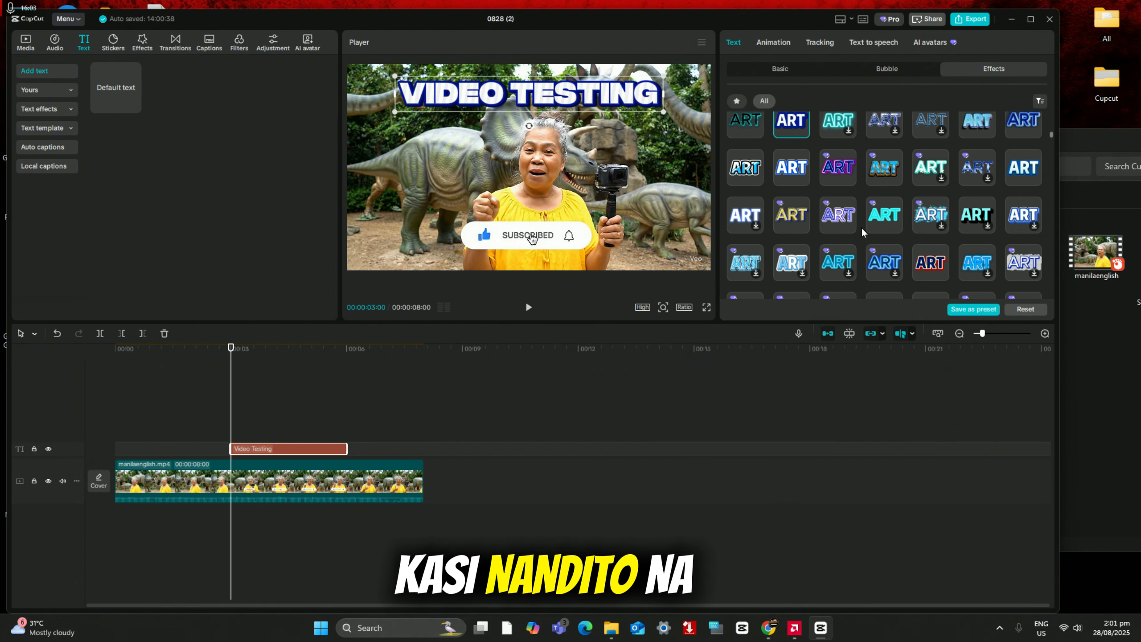
pyautogui.scroll(-5, 861, 226)
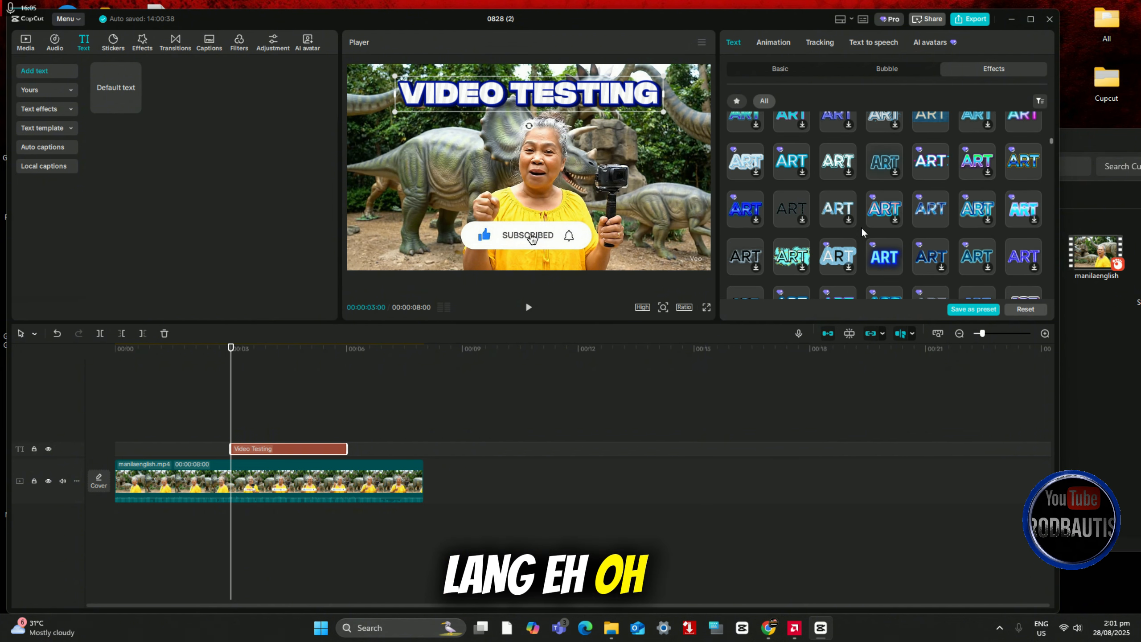
pyautogui.click(776, 77)
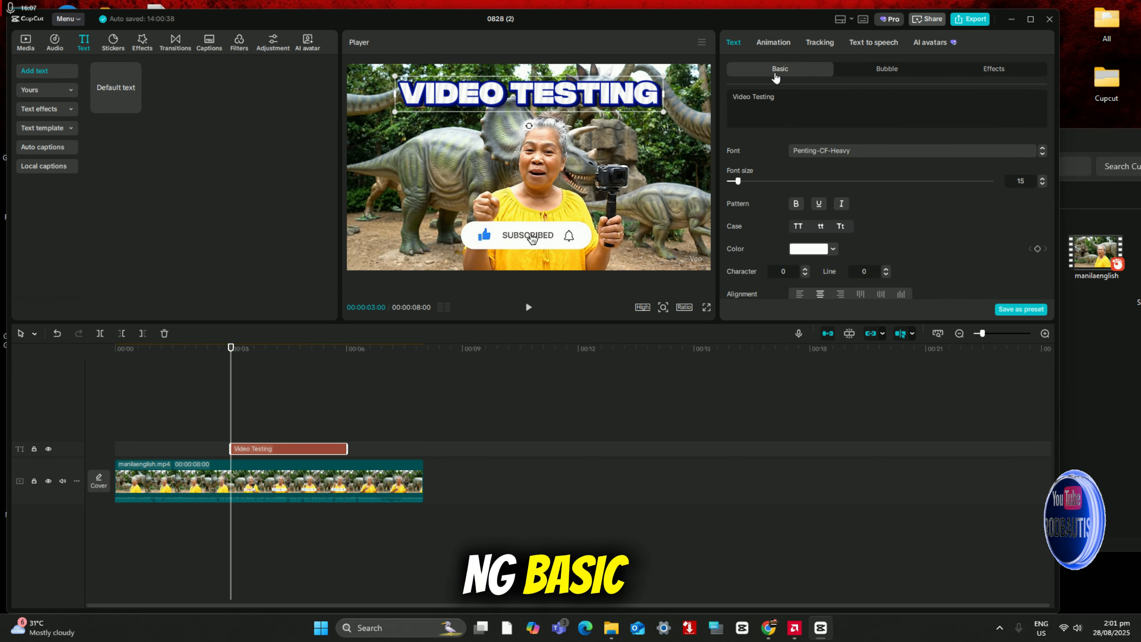
# Step: Place the Video Testing text clip at the timeline's start, and shorten it so it begins shortly before 2 seconds
pyautogui.click(779, 43)
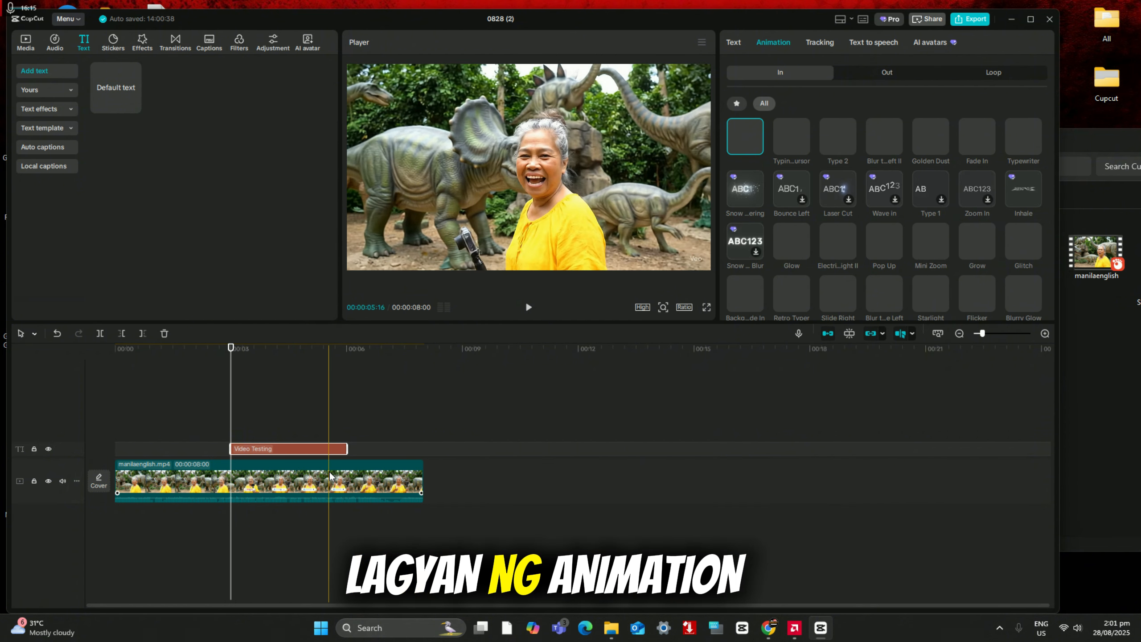
pyautogui.moveTo(258, 449); pyautogui.dragTo(124, 447)
pyautogui.click(124, 415)
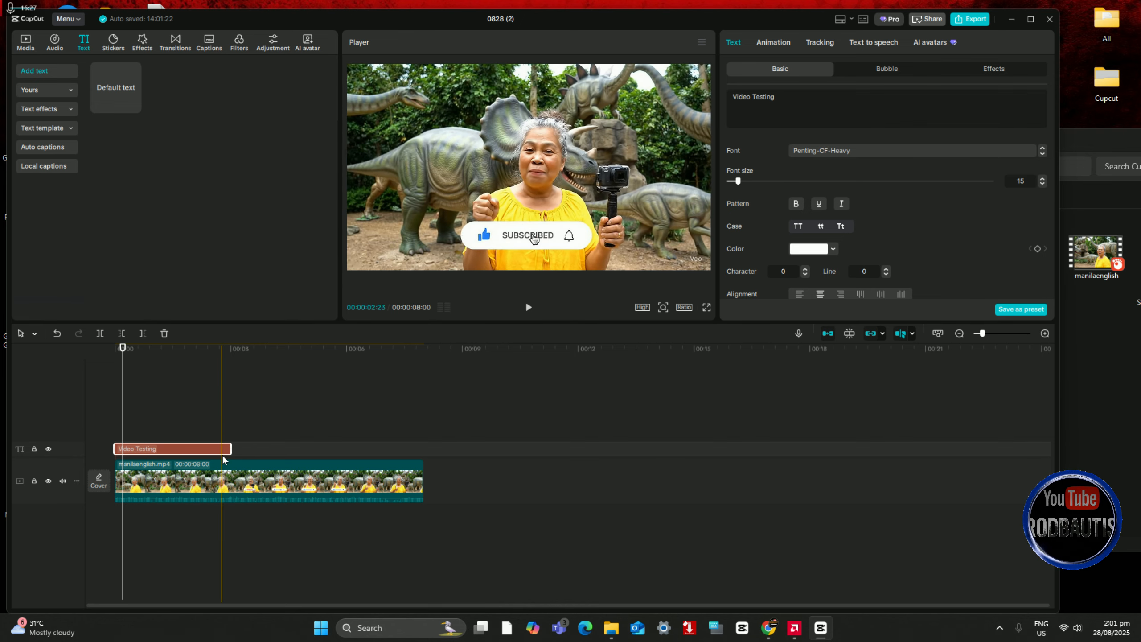
pyautogui.moveTo(164, 453); pyautogui.dragTo(198, 449)
pyautogui.click(180, 399)
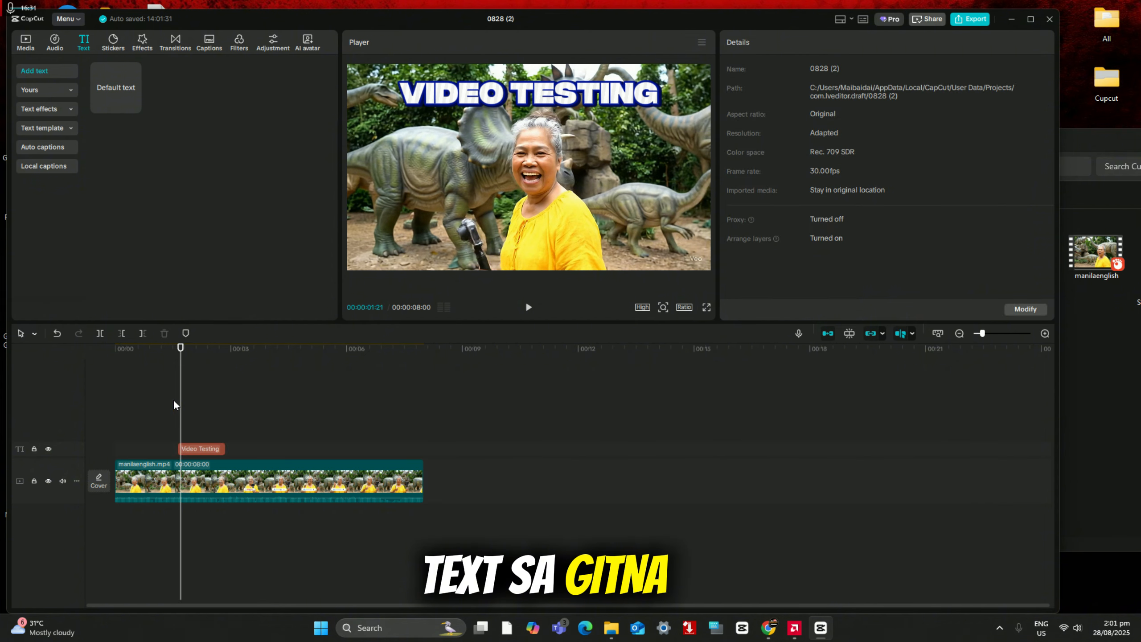
# Step: Move the shortened text clip to begin just before the 3-second mark, and play the timeline across it
pyautogui.moveTo(215, 445); pyautogui.dragTo(246, 449)
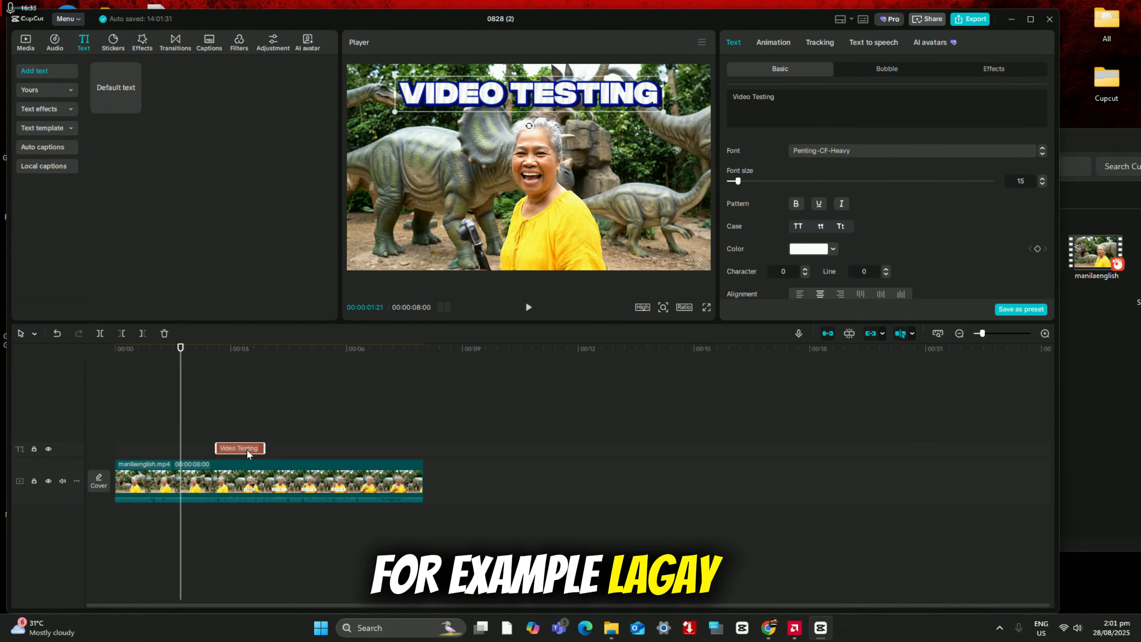
pyautogui.click(205, 400)
pyautogui.click(529, 307)
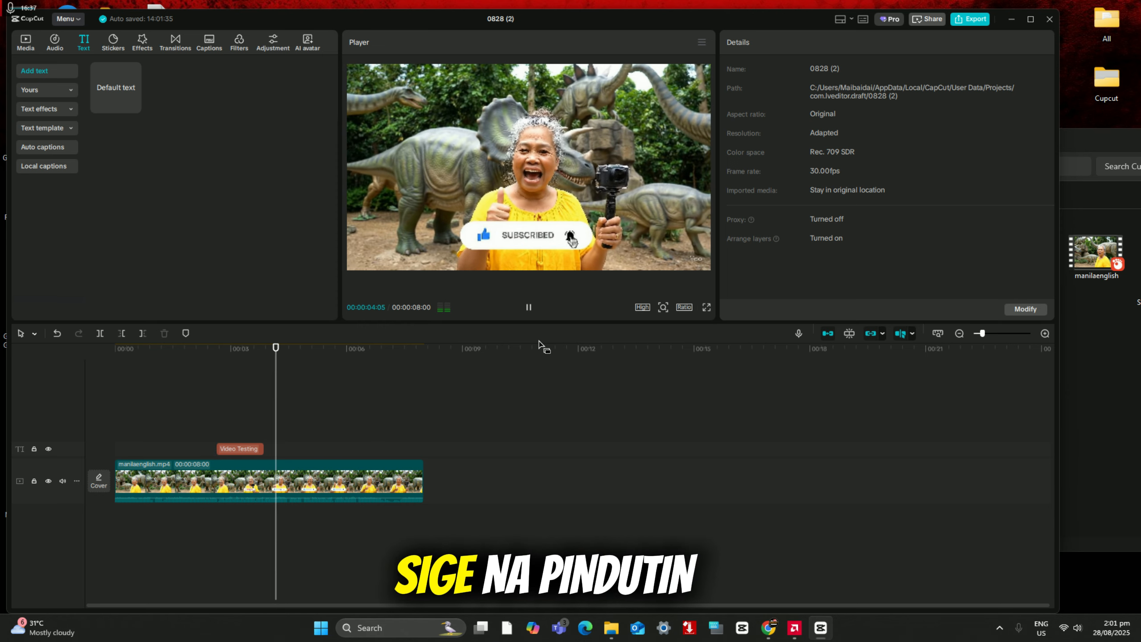
pyautogui.click(222, 409)
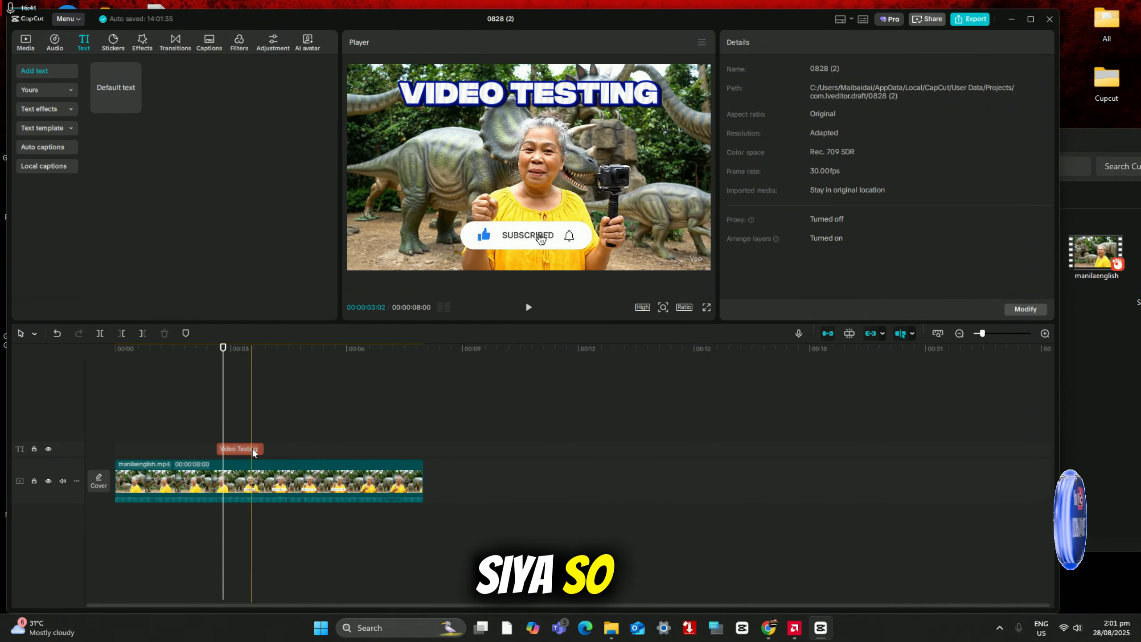
# Step: Extend the Video Testing text clip over the full 8-second video, and play the timeline from the start
pyautogui.moveTo(230, 447); pyautogui.dragTo(418, 443)
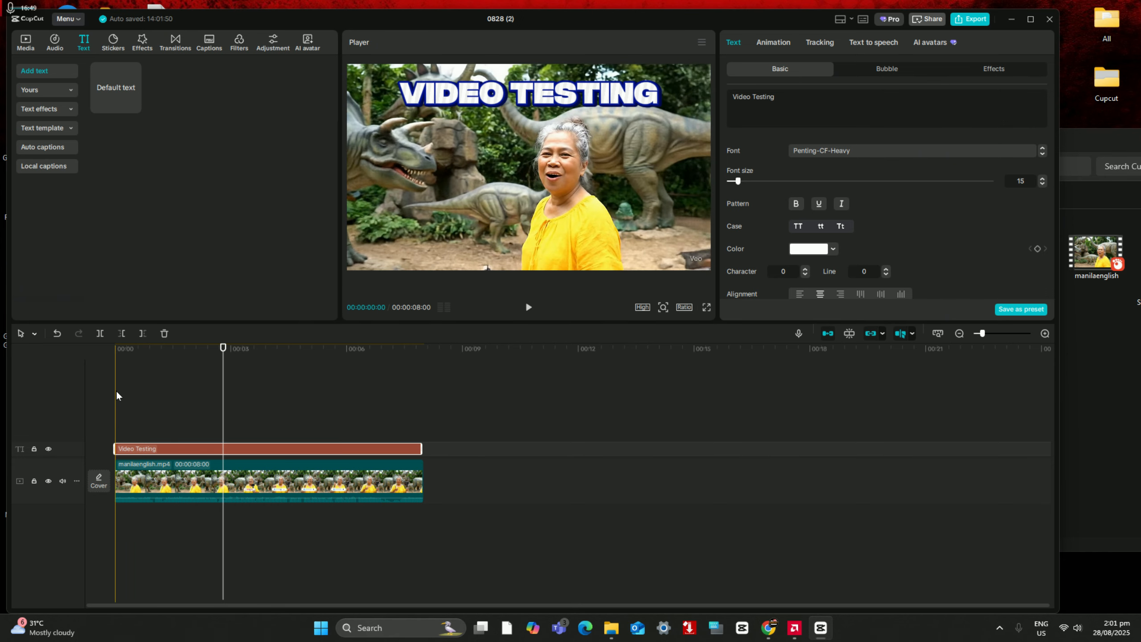
pyautogui.click(116, 389)
pyautogui.click(528, 307)
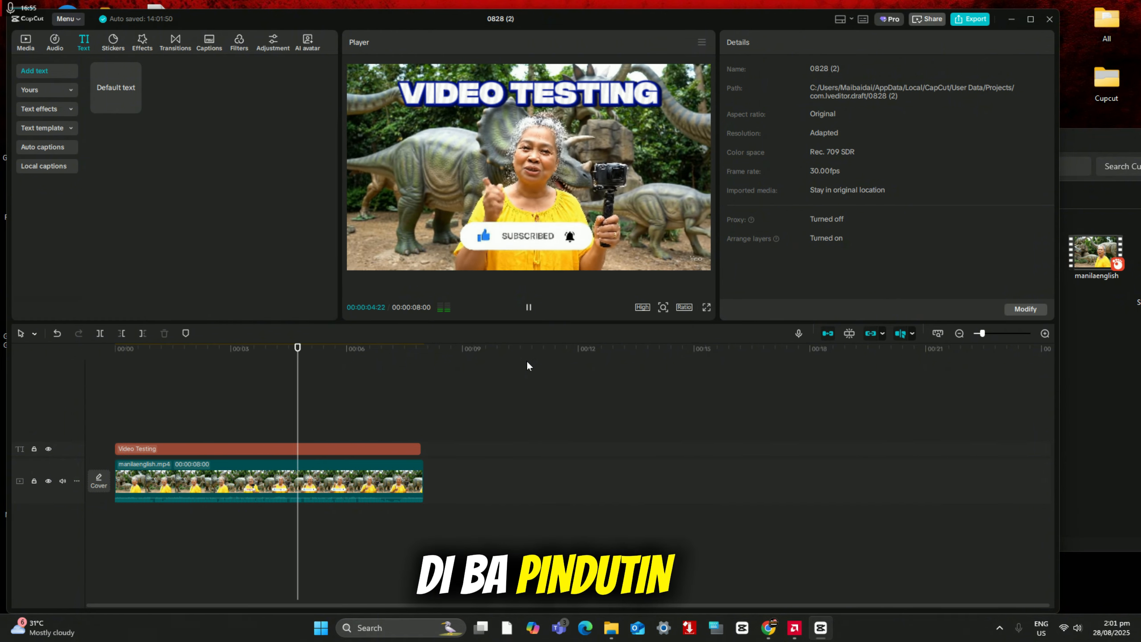
pyautogui.click(531, 308)
# Step: Give the Video Testing text the Golden Dust entrance animation and the multicoloured Flash exit animation, each 0.5 s long
pyautogui.click(238, 449)
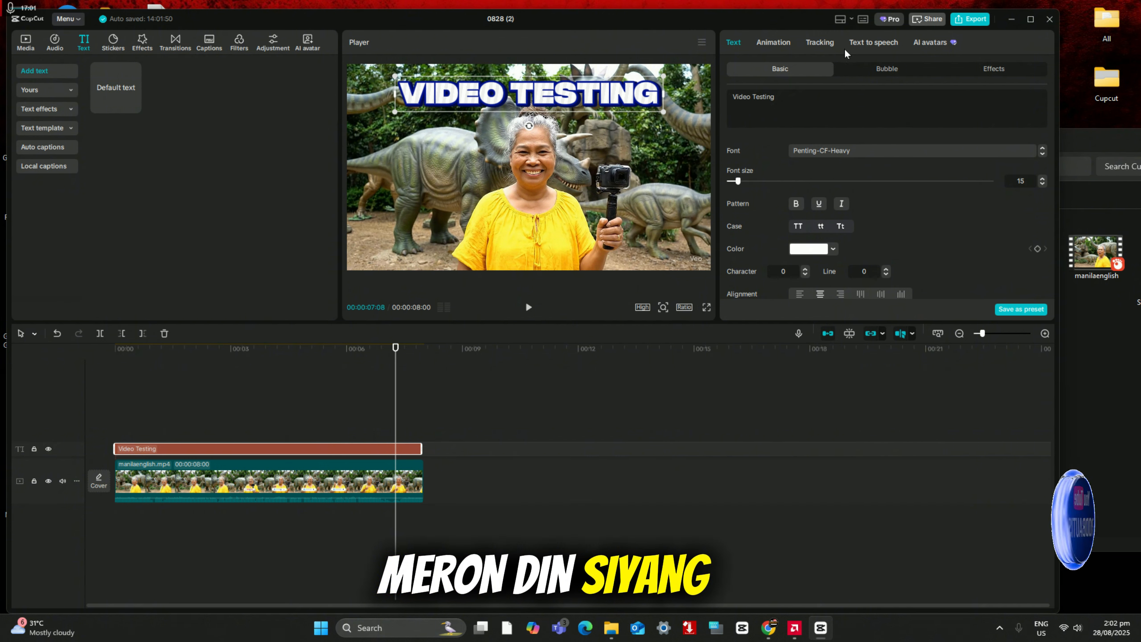
pyautogui.click(773, 46)
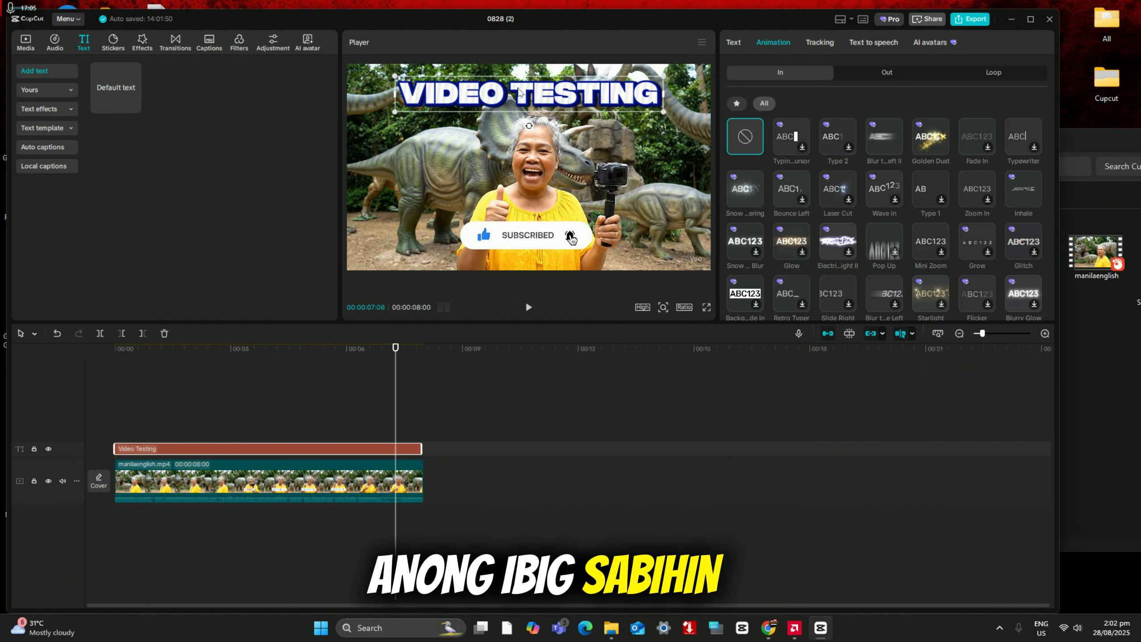
pyautogui.click(934, 133)
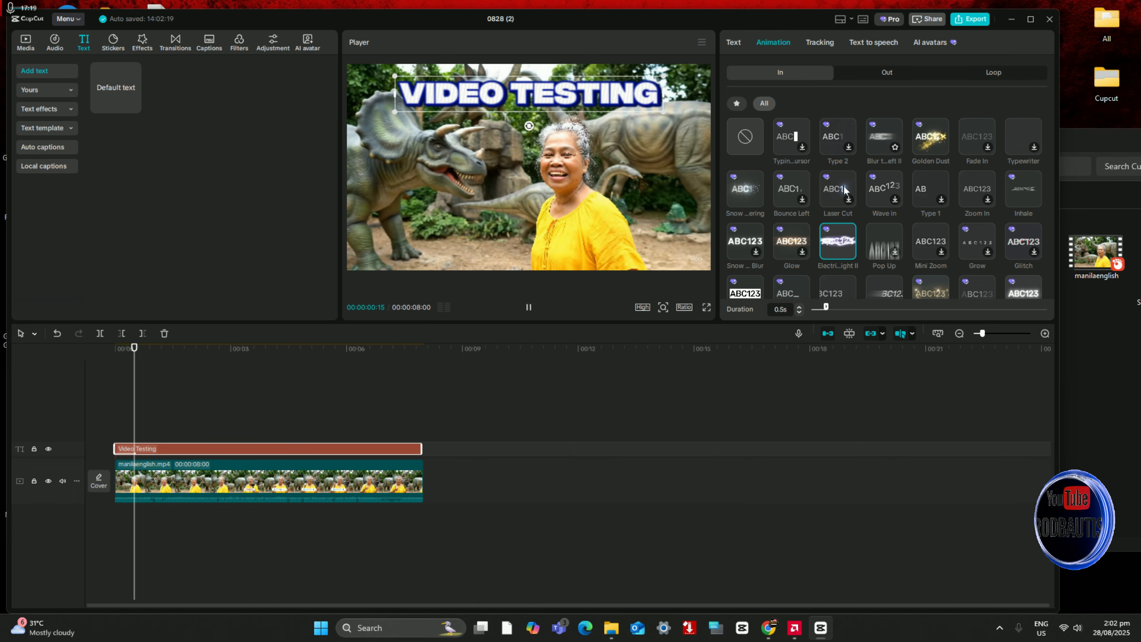
pyautogui.click(921, 142)
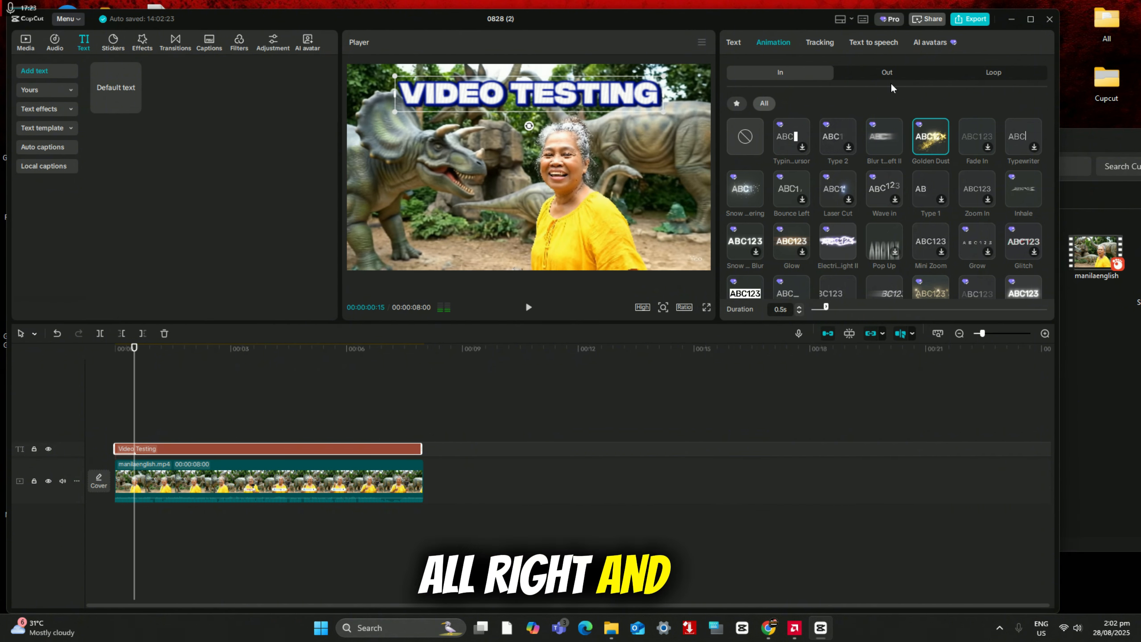
pyautogui.click(879, 77)
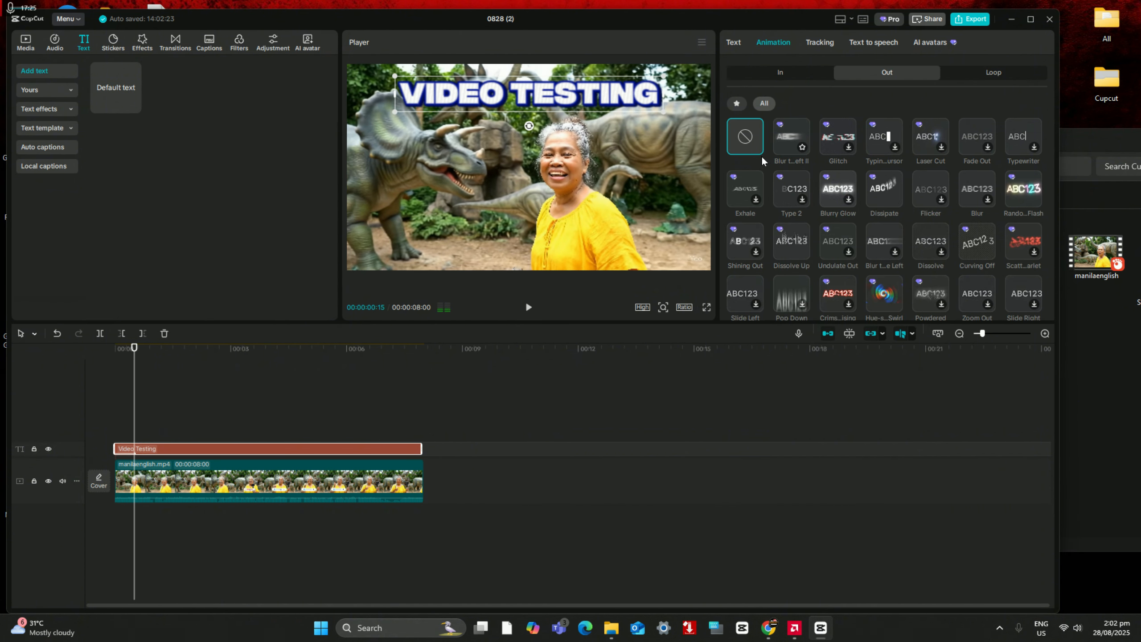
pyautogui.click(1026, 192)
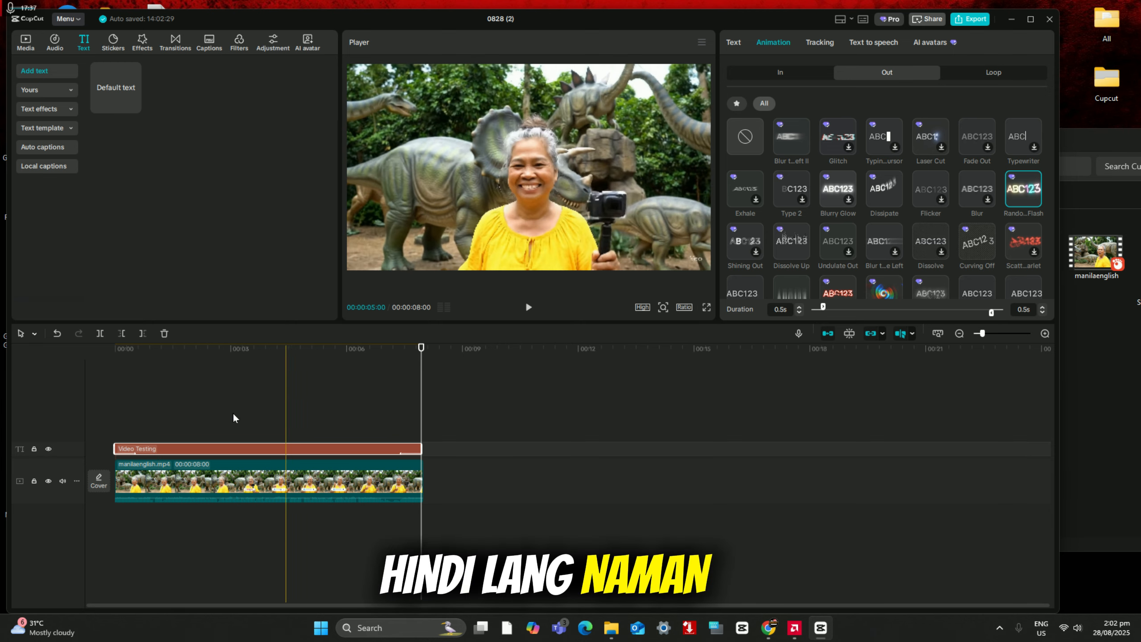
# Step: Add a second default text at about 2 seconds on the timeline, and replace its wording with "Testing ulit"
pyautogui.click(193, 418)
pyautogui.click(183, 452)
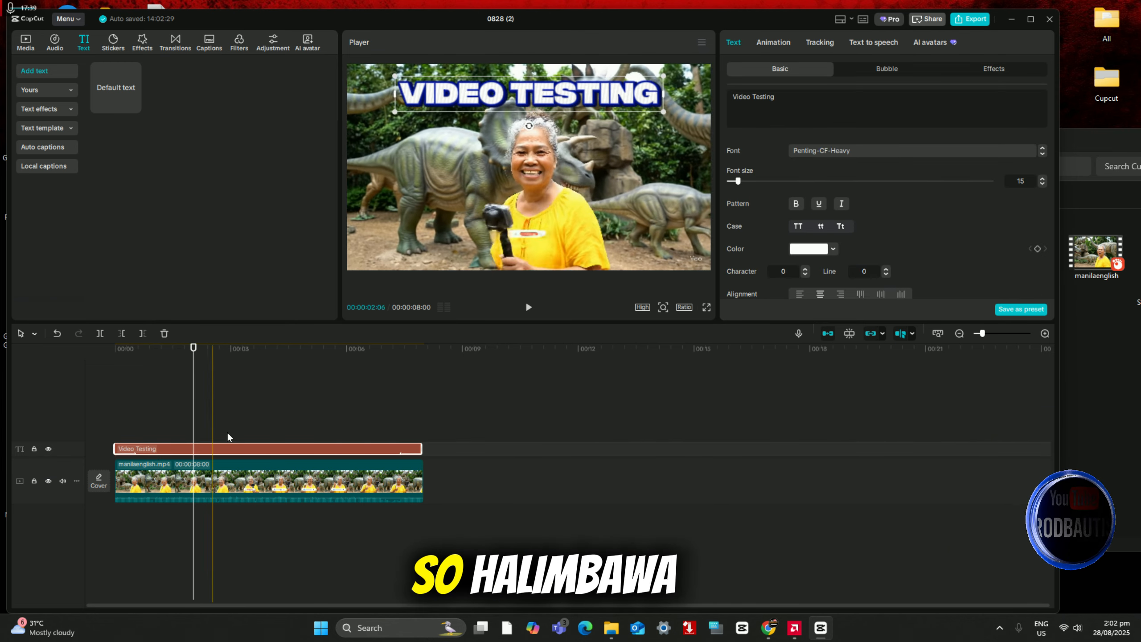
pyautogui.click(132, 103)
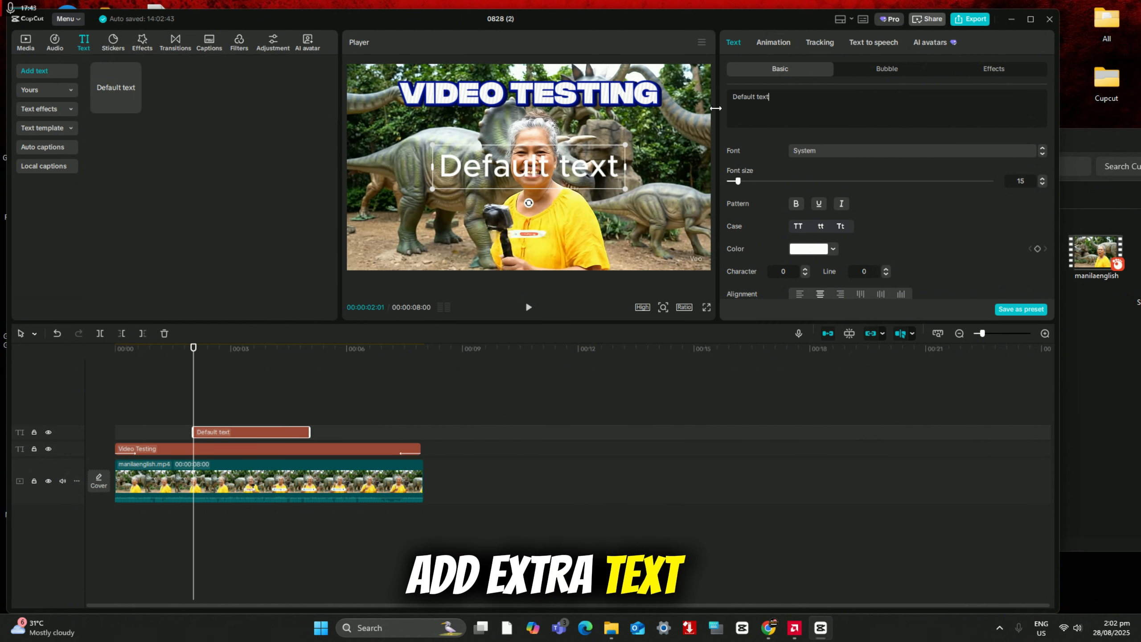
pyautogui.hotkey('ctrl', 'a')
pyautogui.press('BackSpace')
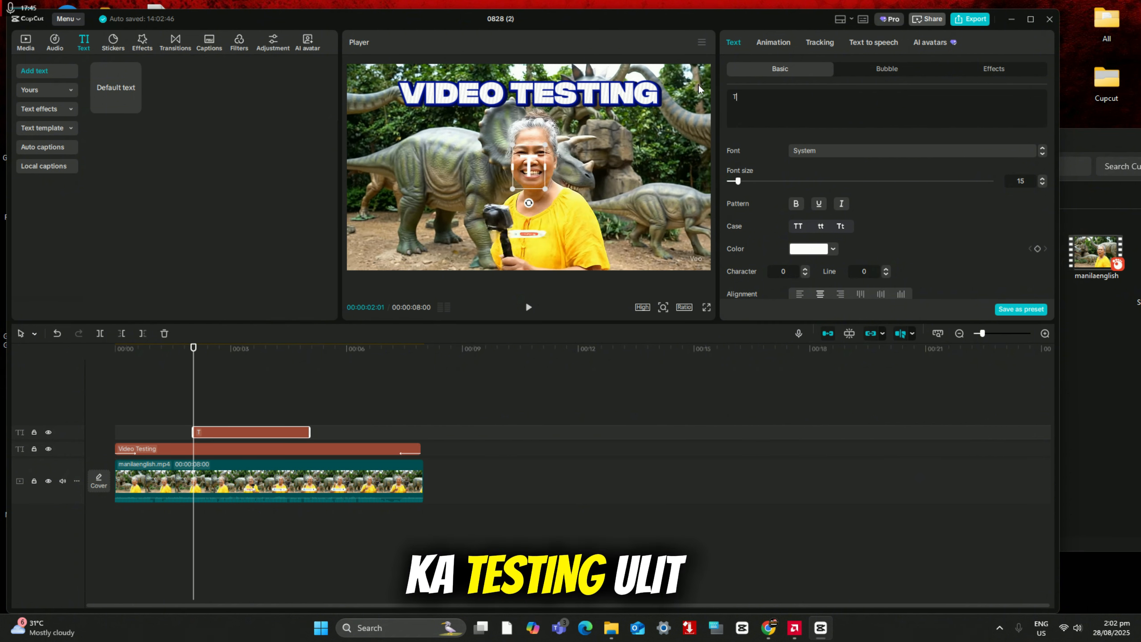
pyautogui.write('Testing ulit')
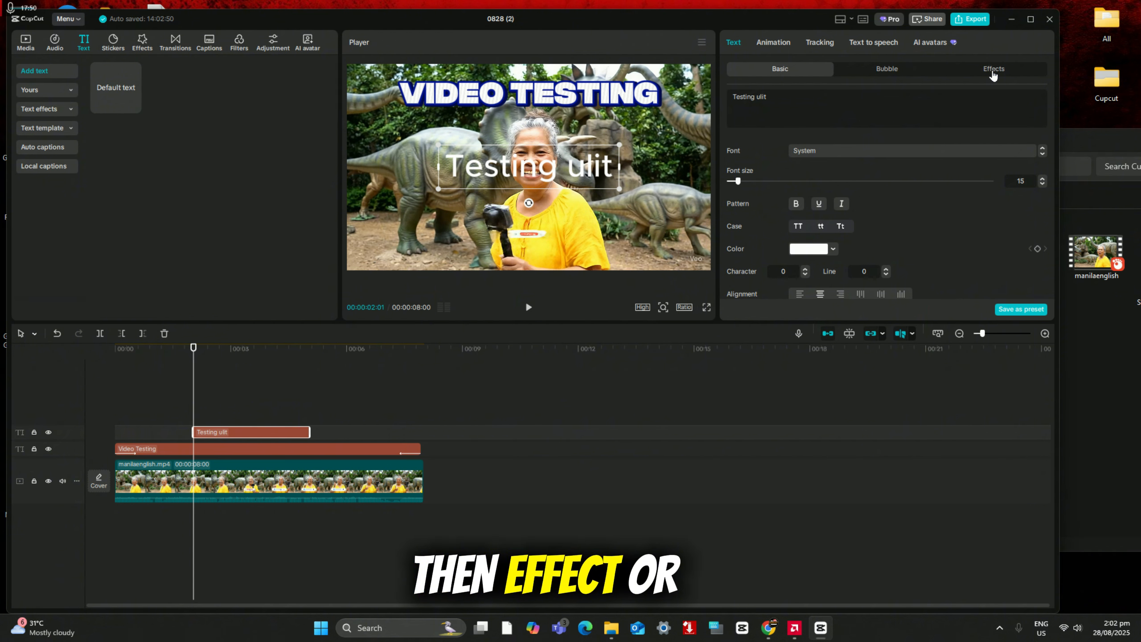
# Step: Set the font of the Testing ulit text to the recently used Penting
pyautogui.click(993, 72)
pyautogui.click(780, 71)
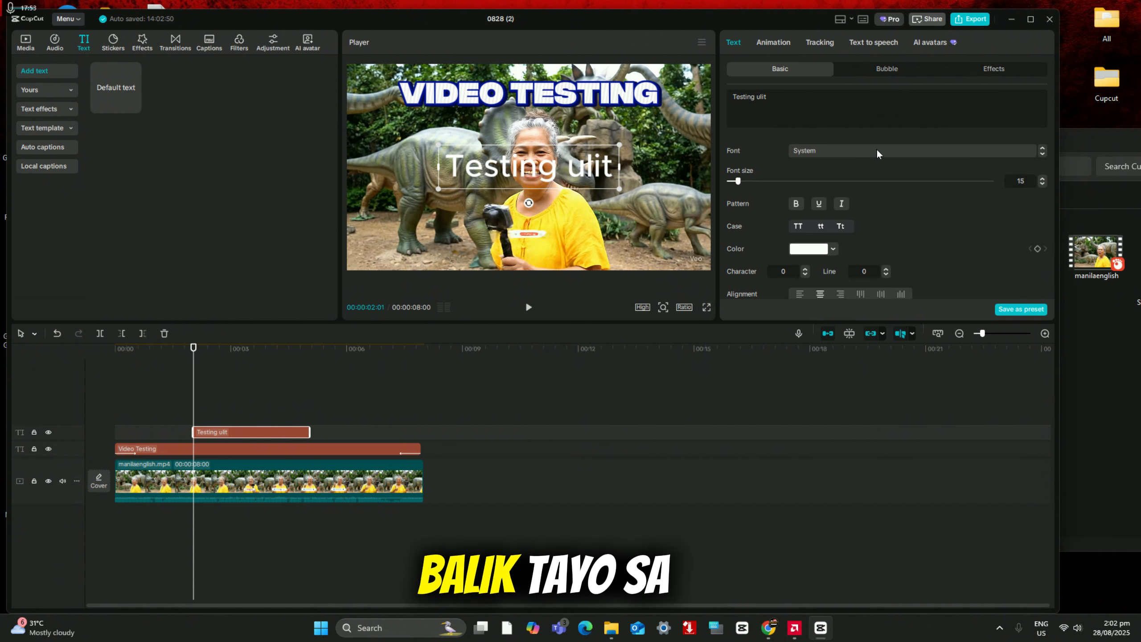
pyautogui.click(865, 153)
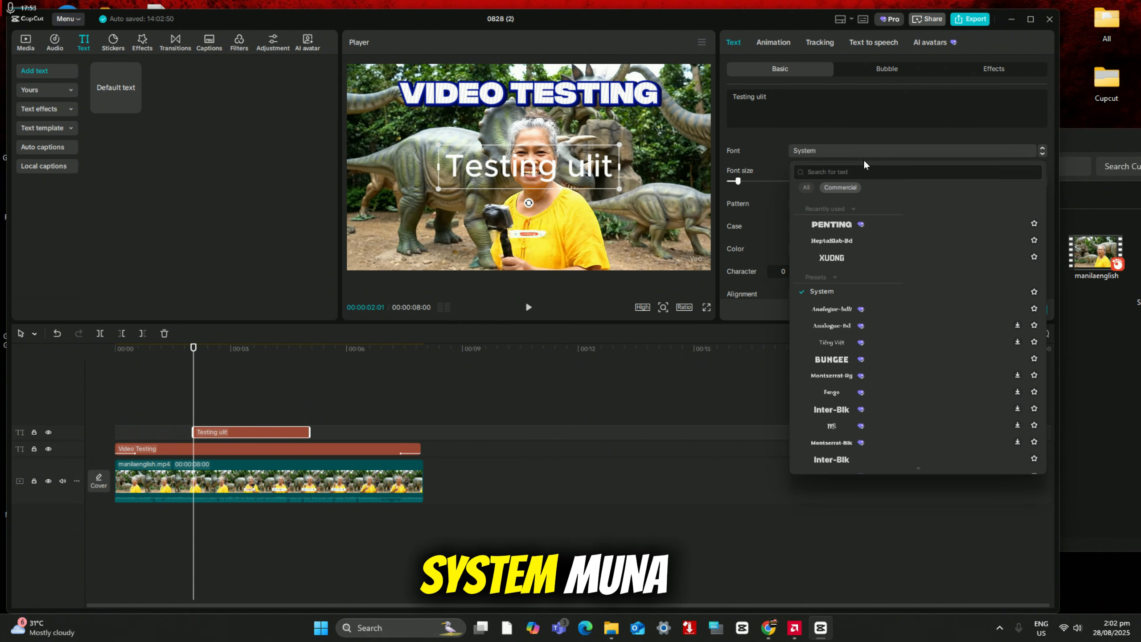
pyautogui.click(832, 224)
# Step: Apply the black-fill, white-outline text effect to the Testing ulit text and place it along the lower edge of the video frame
pyautogui.click(993, 68)
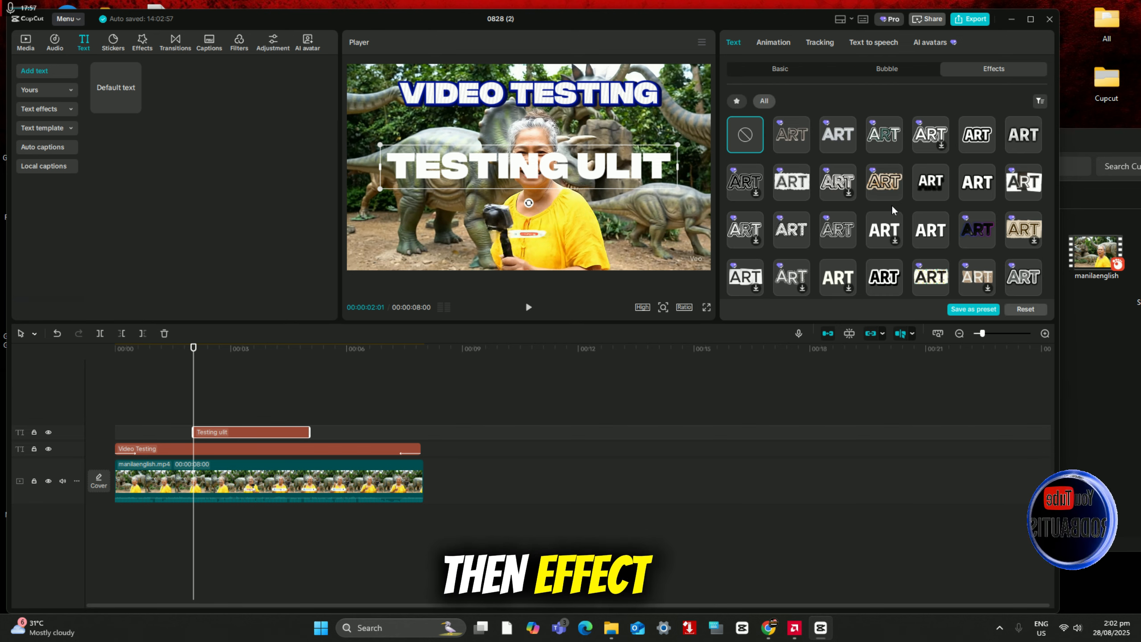
pyautogui.scroll(-2, 917, 225)
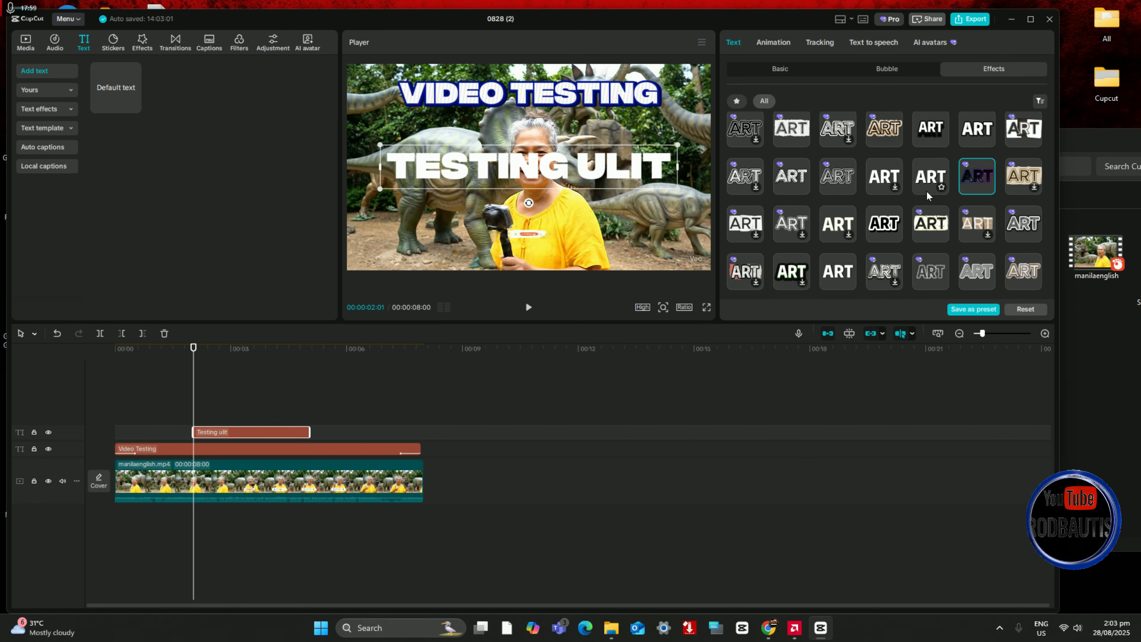
pyautogui.click(977, 175)
pyautogui.click(884, 227)
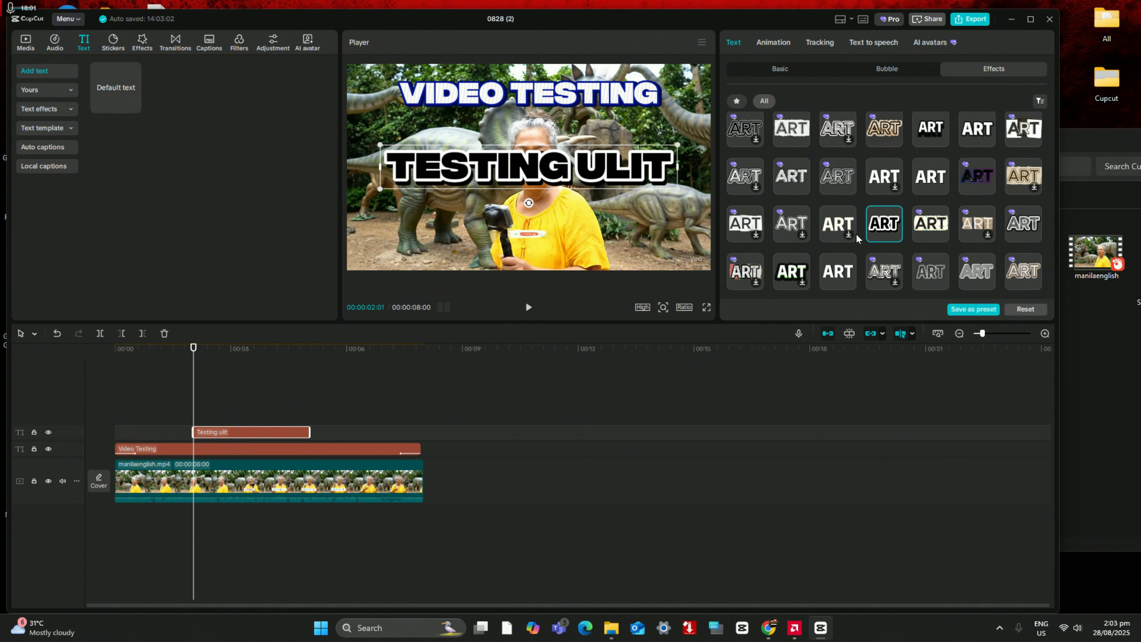
pyautogui.moveTo(619, 181); pyautogui.dragTo(618, 238)
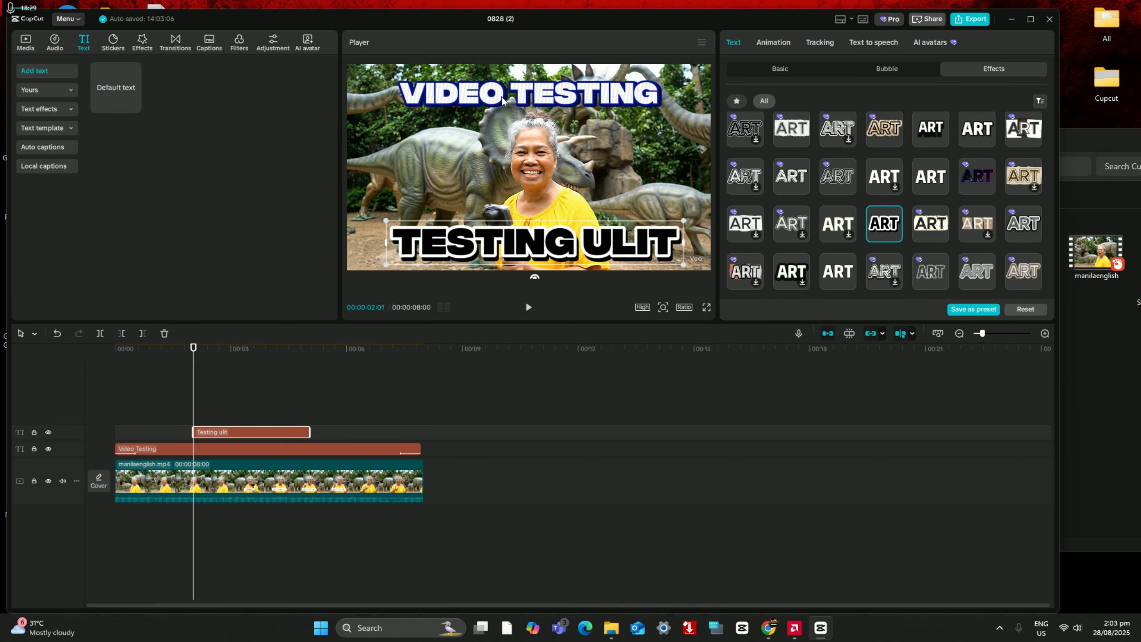
# Step: Maximize the editor window, park the playhead at 00:00:02:06, and take a screenshot with the On-Screen Keyboard
pyautogui.click(1031, 19)
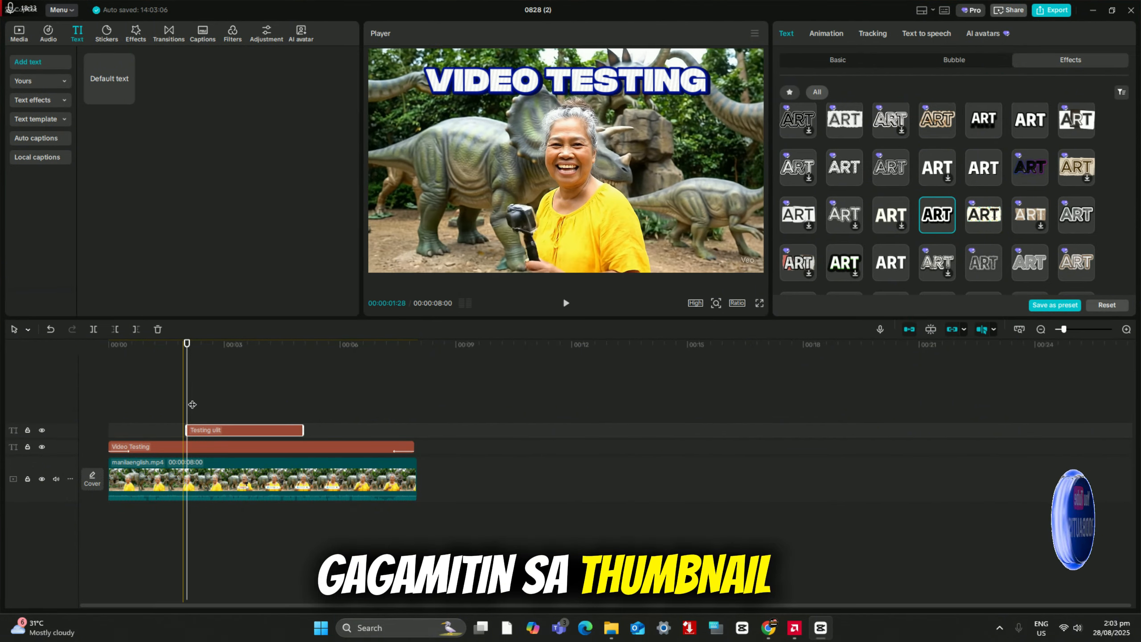
pyautogui.click(193, 403)
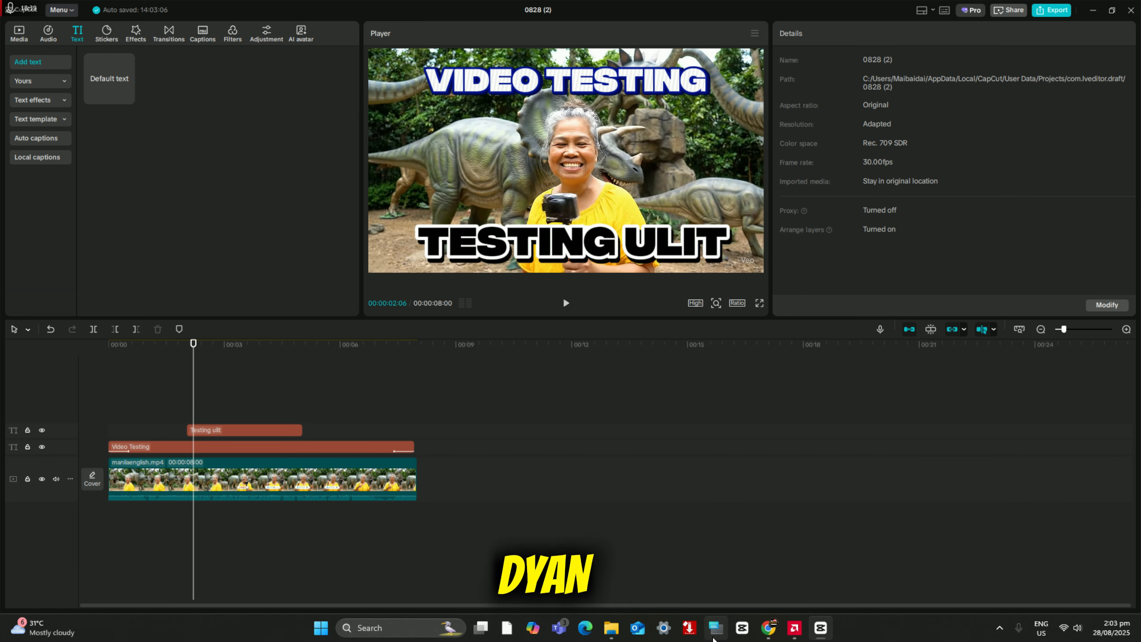
pyautogui.click(716, 629)
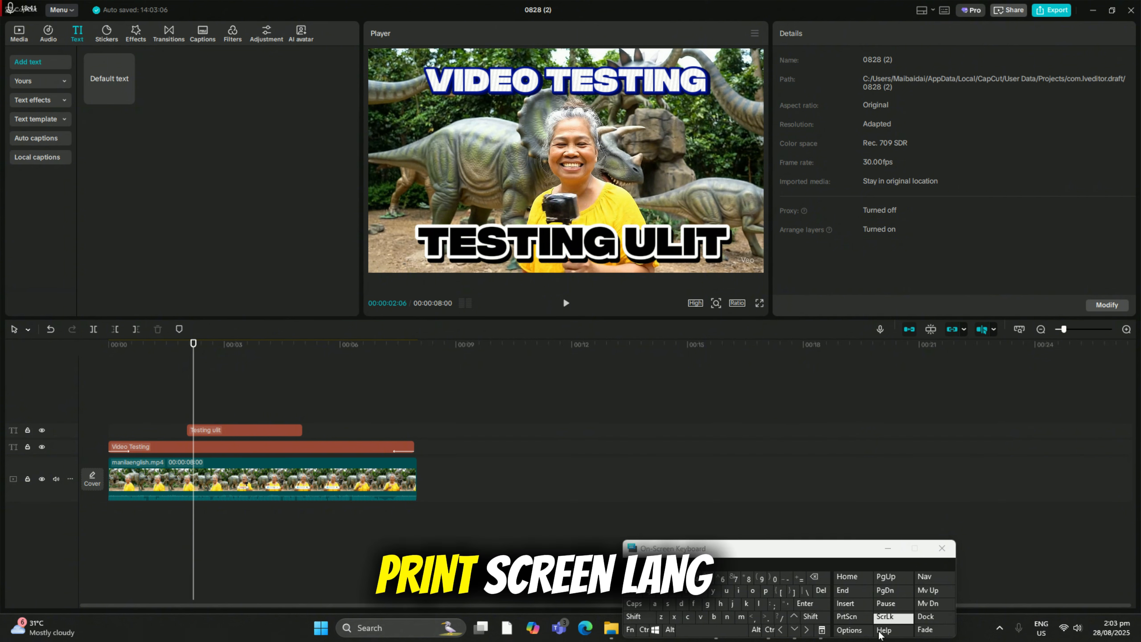
pyautogui.click(847, 619)
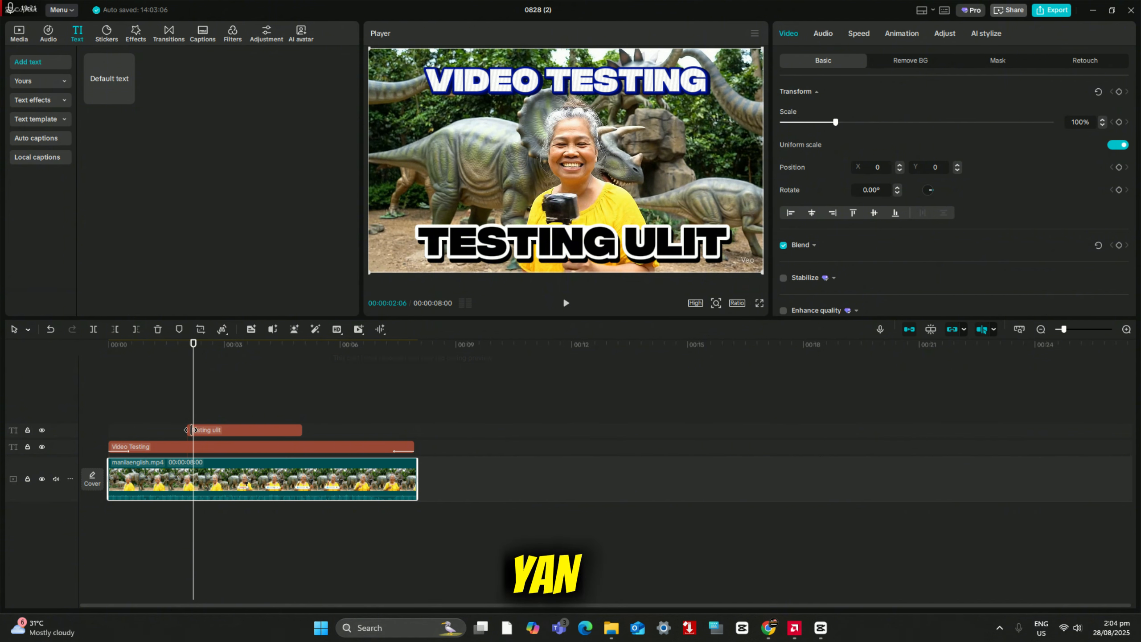
# Step: Examine the animation, AI stylize and basic adjustment options available for the manilaenglish.mp4 clip
pyautogui.click(902, 34)
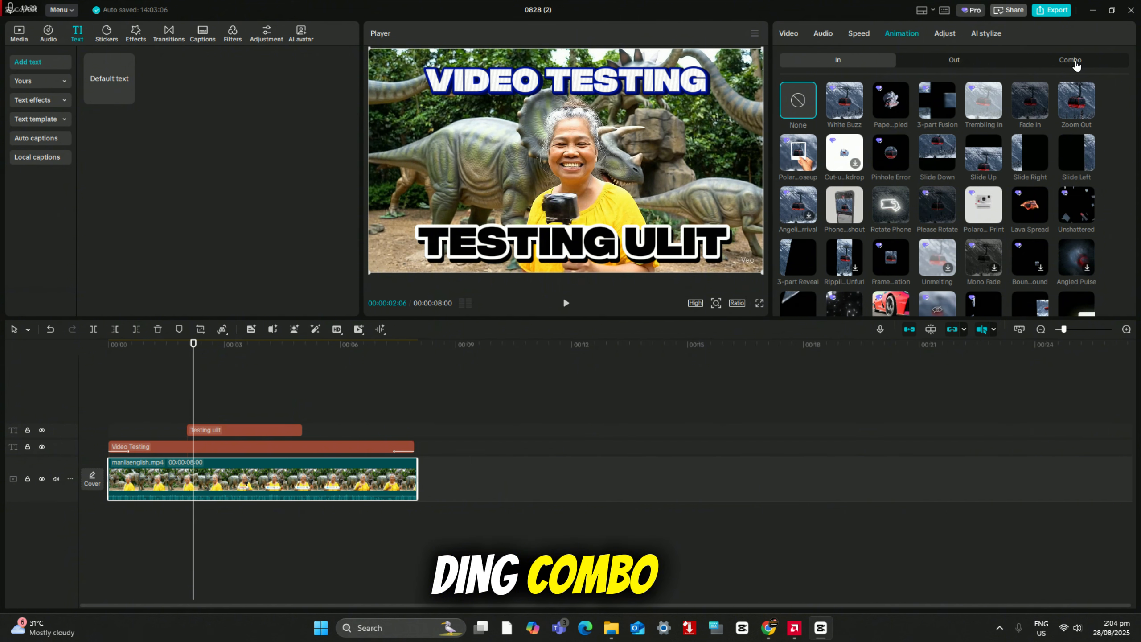
pyautogui.click(989, 39)
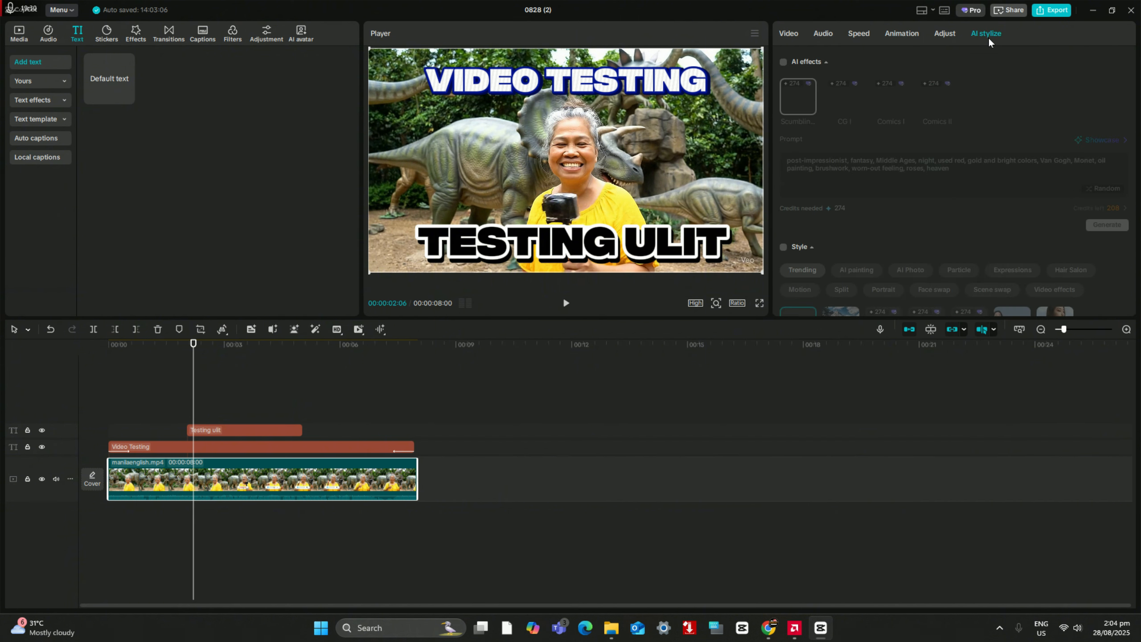
pyautogui.click(946, 36)
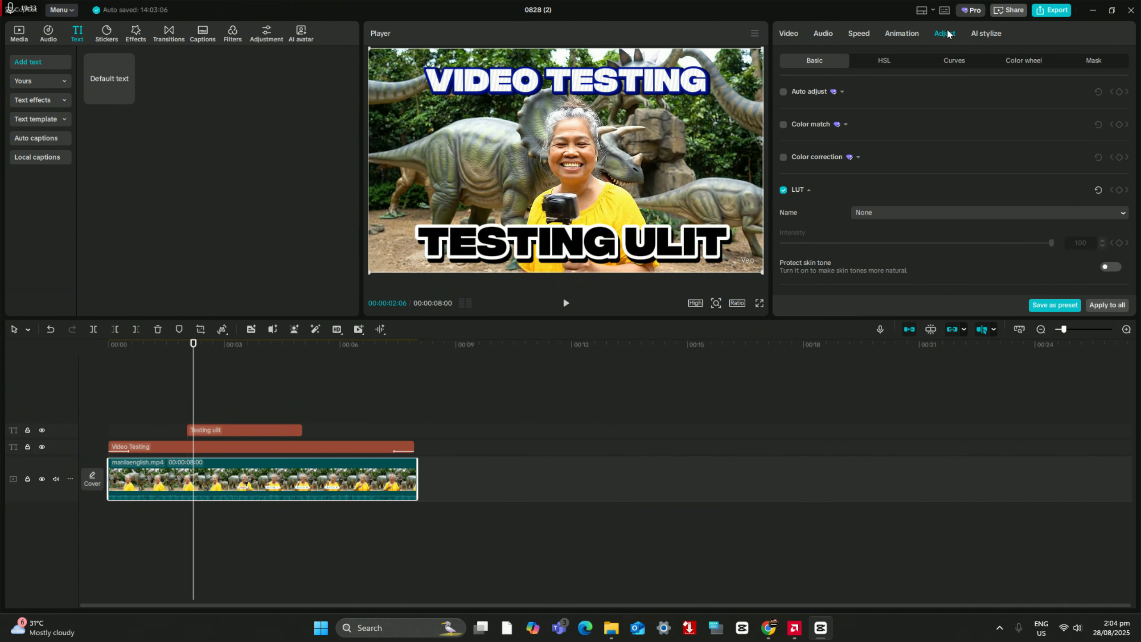
pyautogui.scroll(-5, 899, 171)
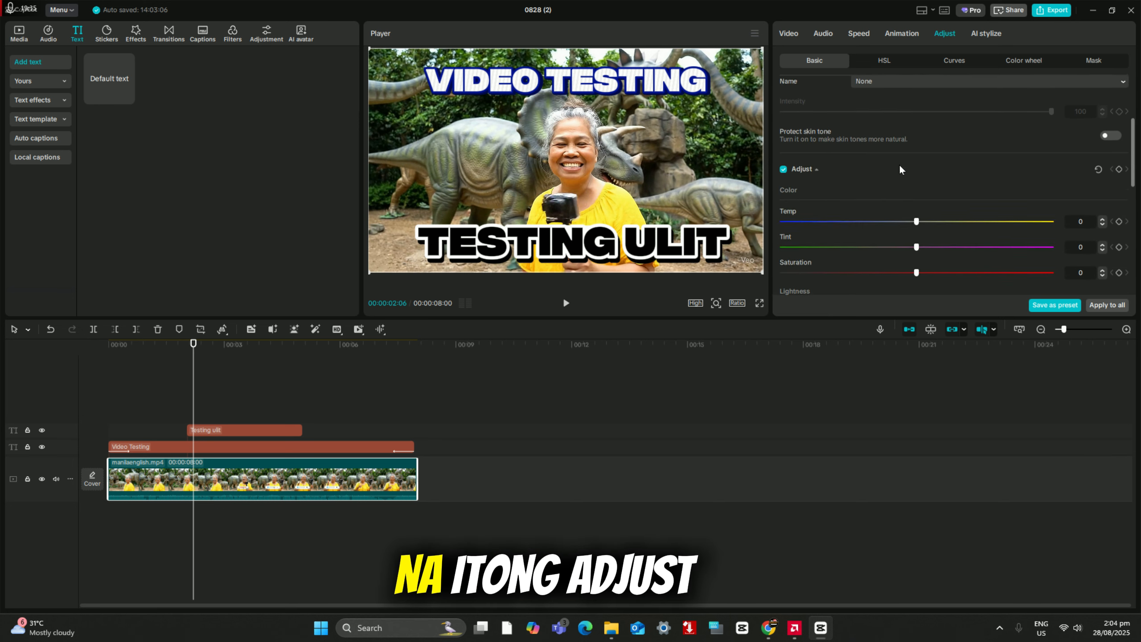
pyautogui.scroll(5, 901, 174)
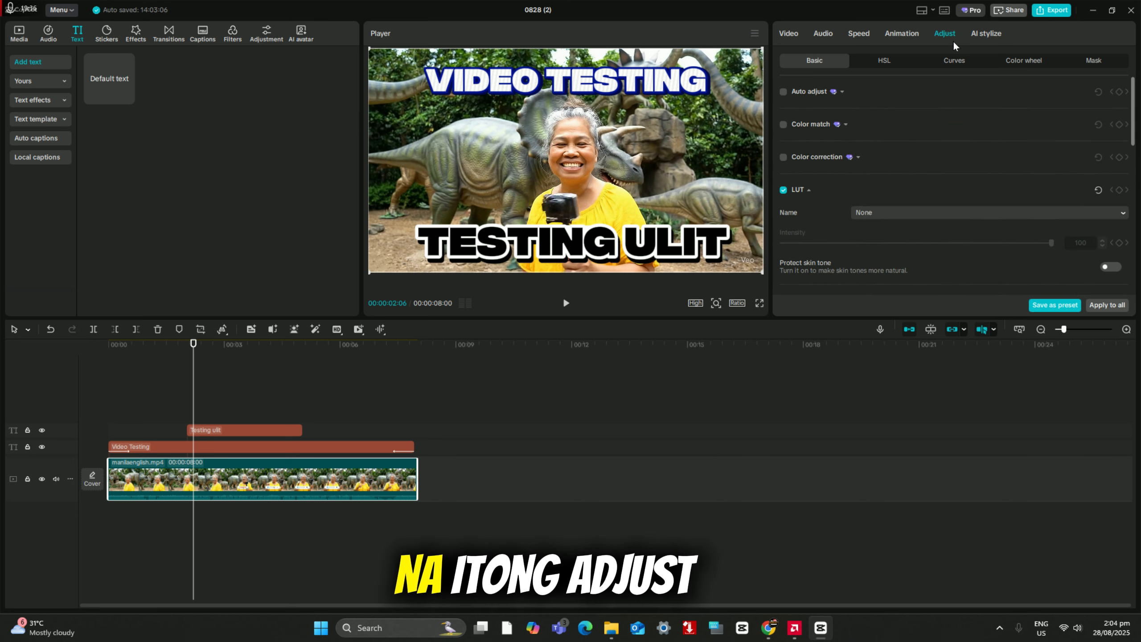
pyautogui.click(893, 37)
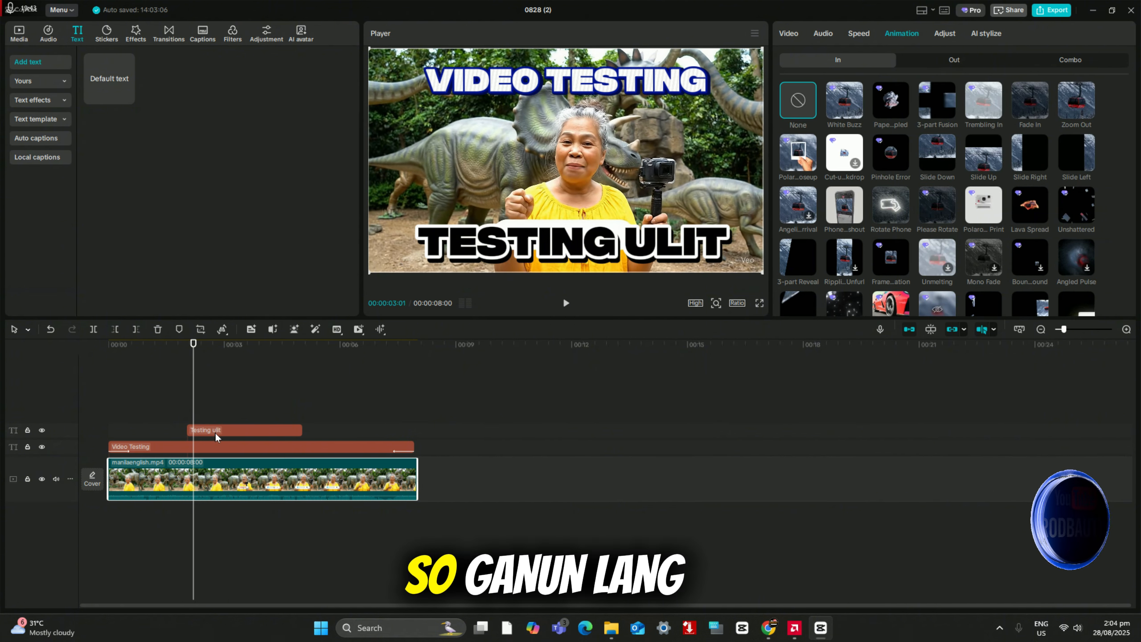
# Step: Move the Testing ulit text clip earlier on the timeline, starting at about 0.8 seconds
pyautogui.moveTo(217, 430); pyautogui.dragTo(144, 431)
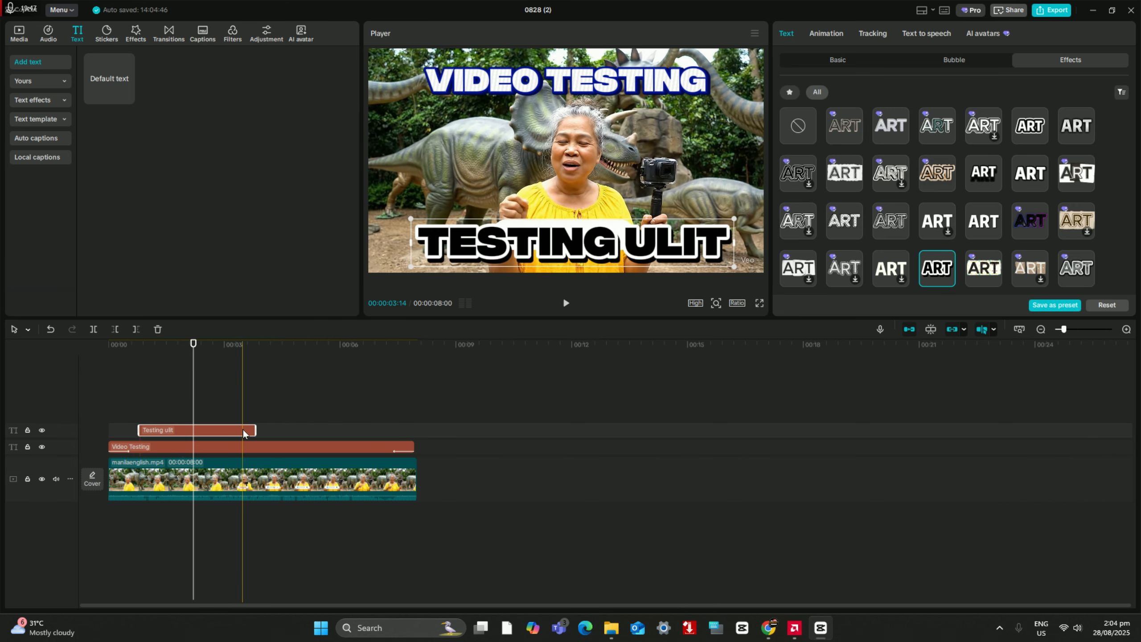
pyautogui.moveTo(441, 427); pyautogui.dragTo(214, 434)
pyautogui.click(207, 432)
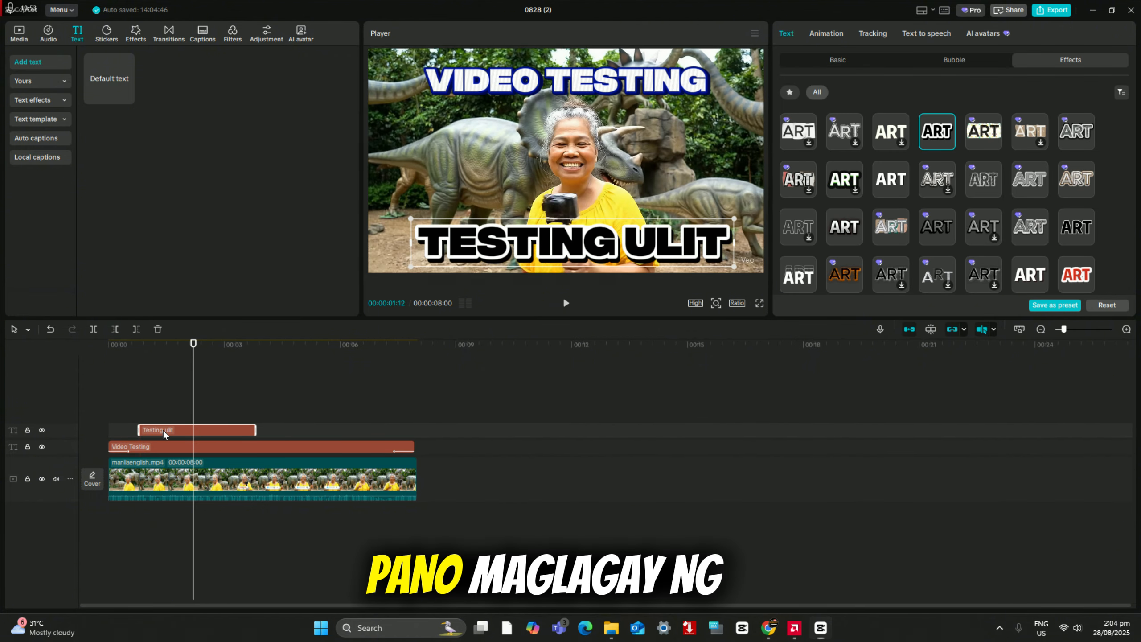
# Step: Delete the Testing ulit and Video Testing text clips from the timeline
pyautogui.rightClick(165, 430)
pyautogui.click(244, 438)
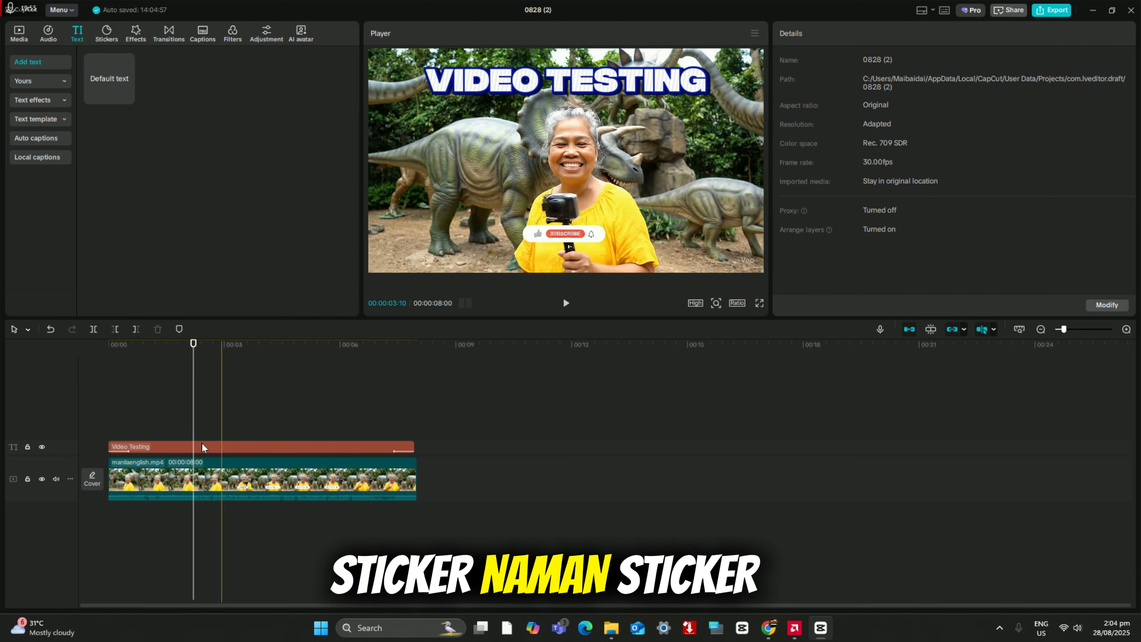
pyautogui.click(198, 446)
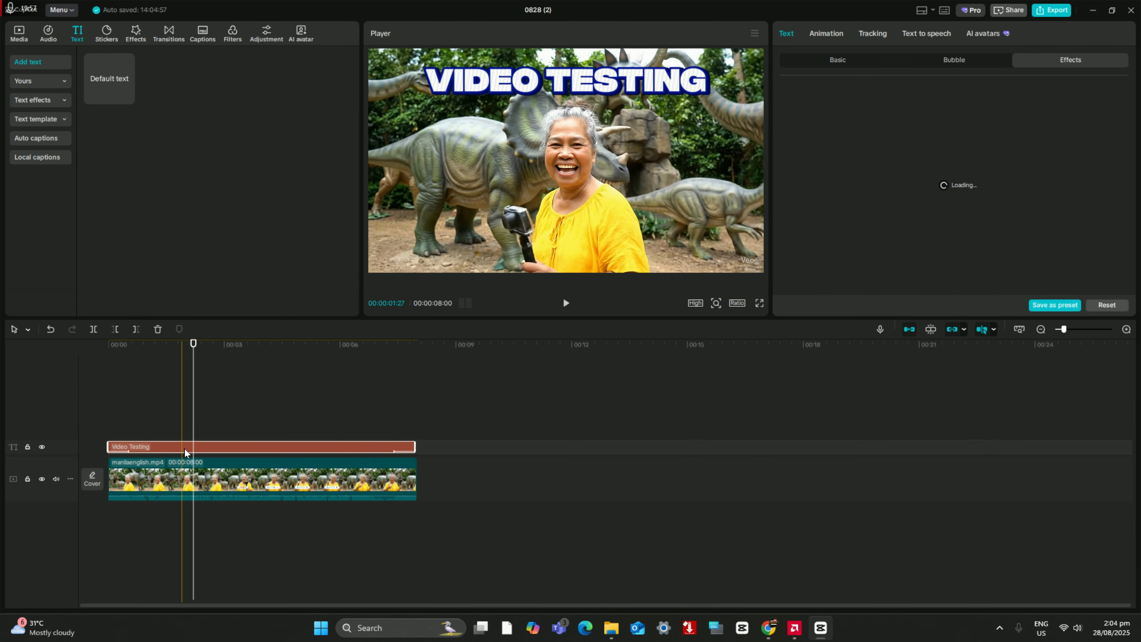
pyautogui.rightClick(197, 447)
pyautogui.click(243, 436)
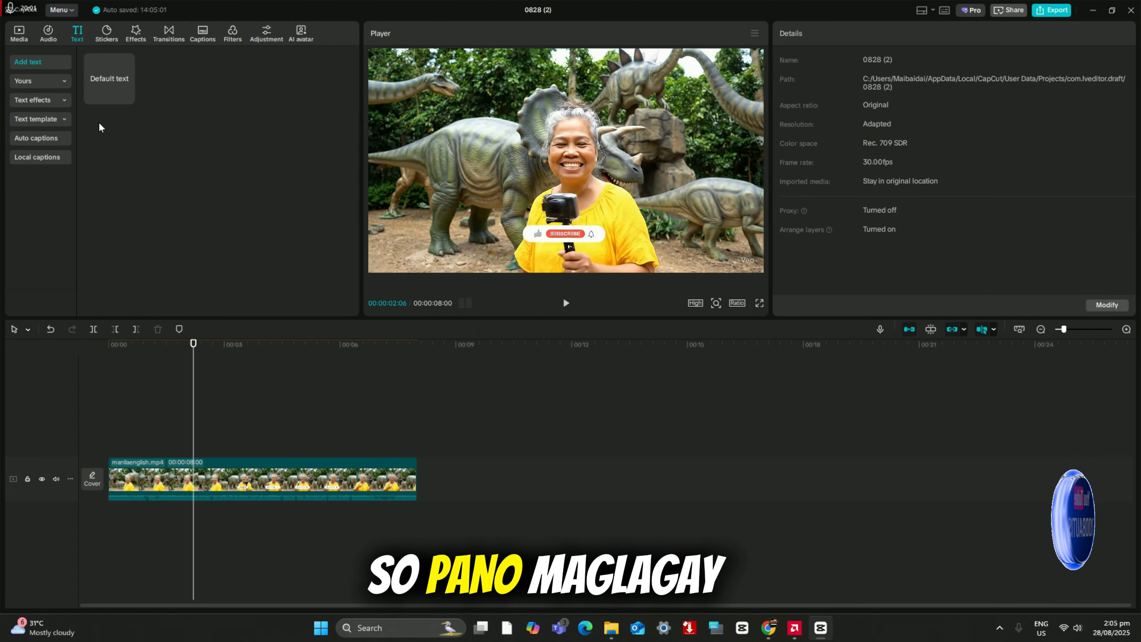
# Step: Open the sticker library and preview the trending Like and Subscribe stickers
pyautogui.moveTo(106, 89)
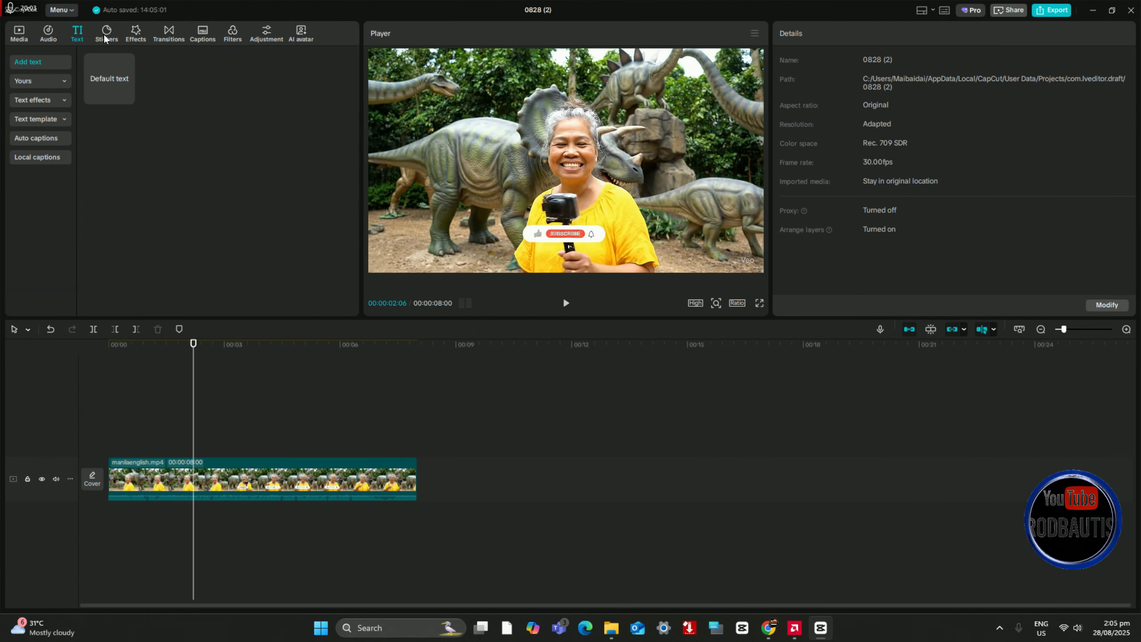
pyautogui.click(104, 38)
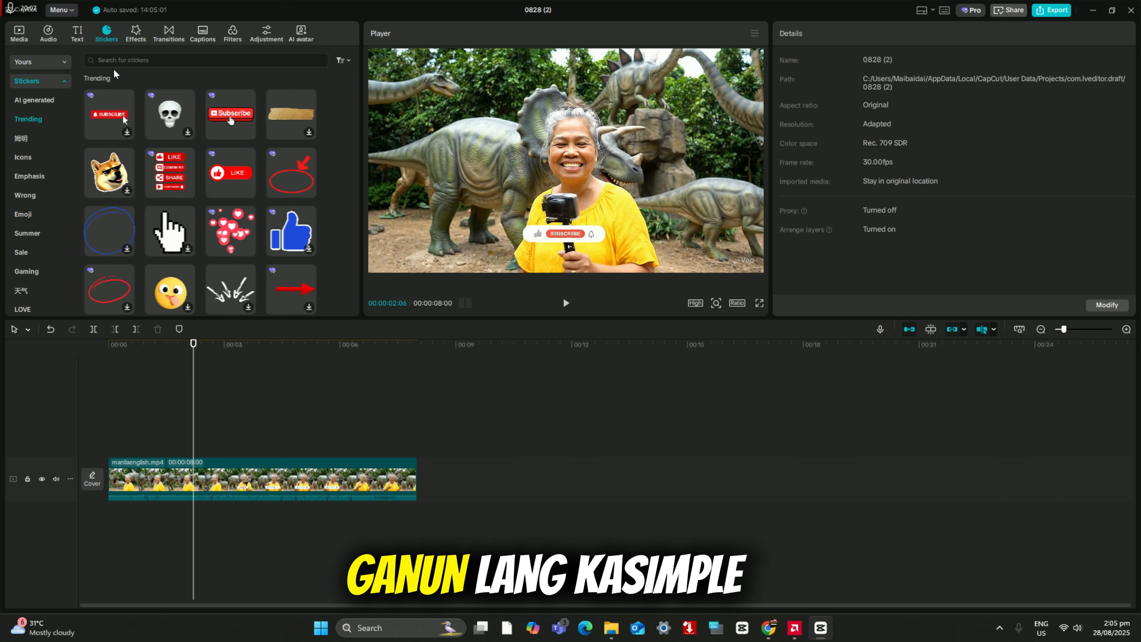
pyautogui.moveTo(150, 163)
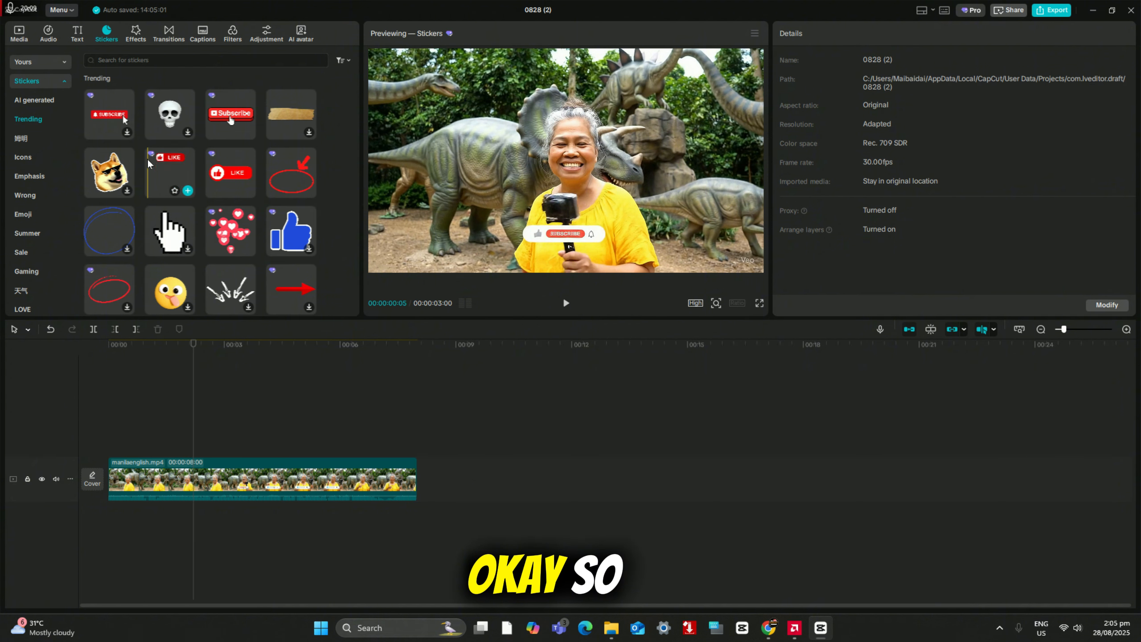
pyautogui.moveTo(237, 126)
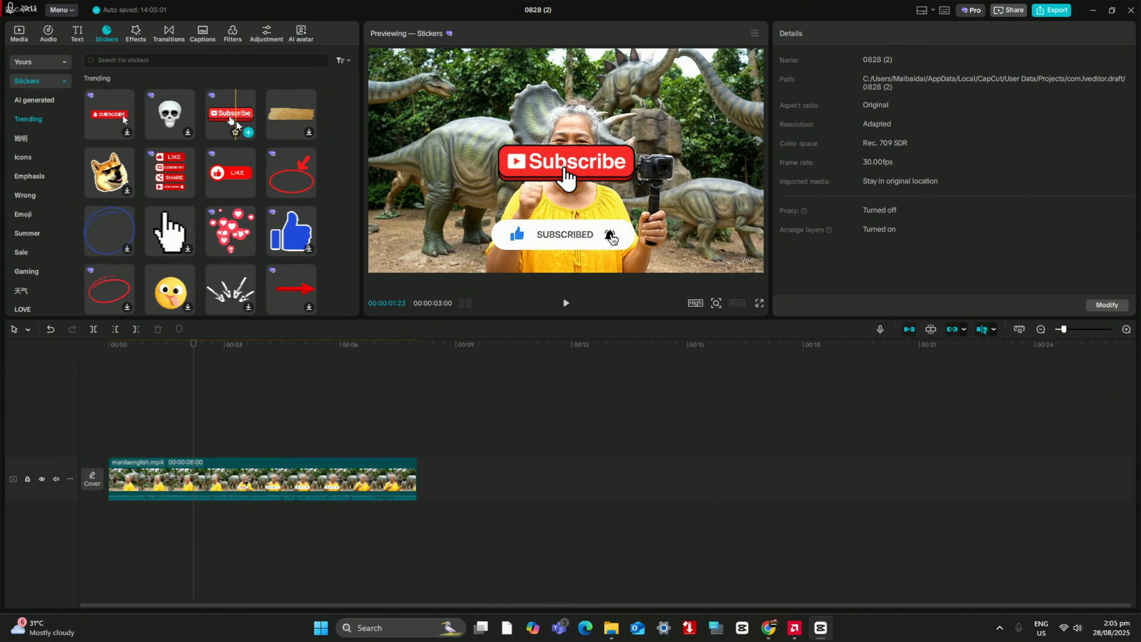
pyautogui.moveTo(250, 219)
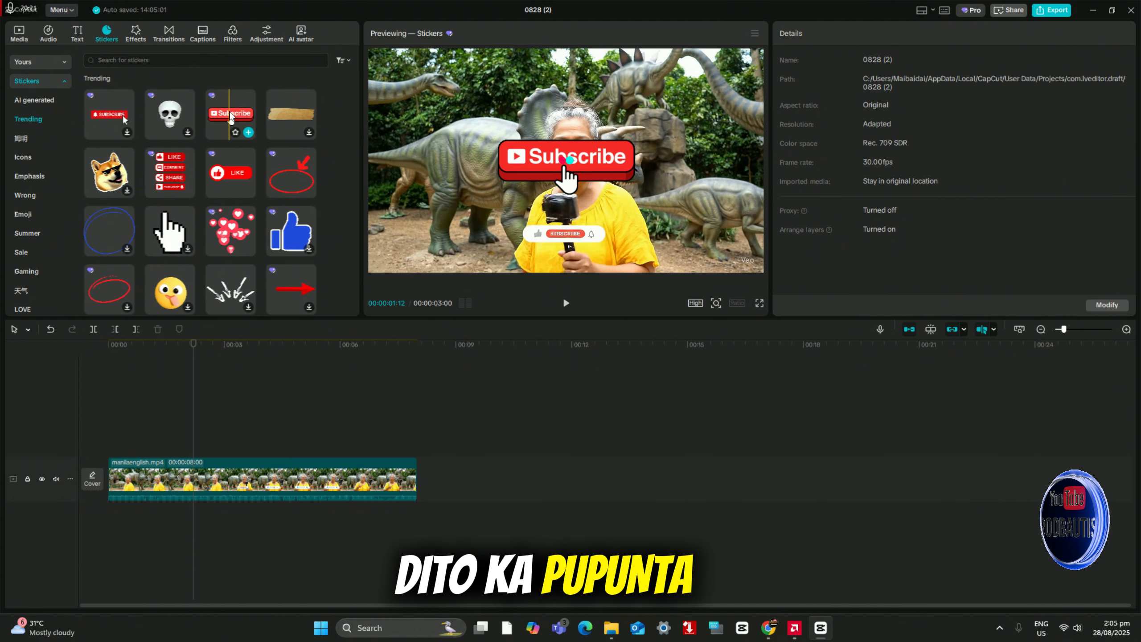
# Step: Search the sticker library for "youtube"
pyautogui.click(151, 61)
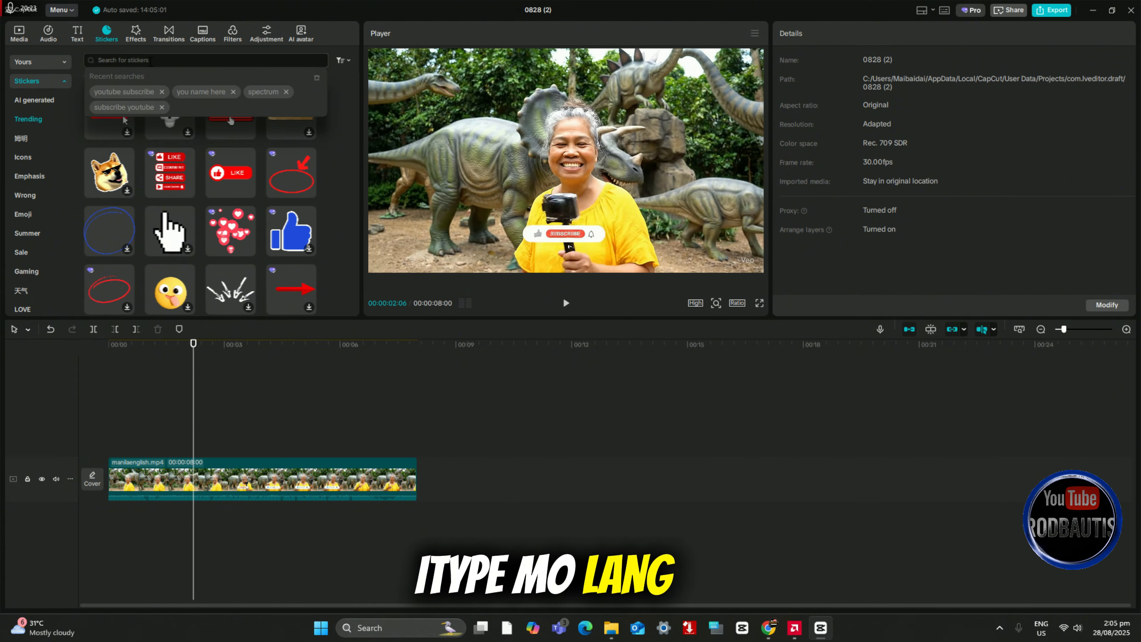
pyautogui.write('yyout')
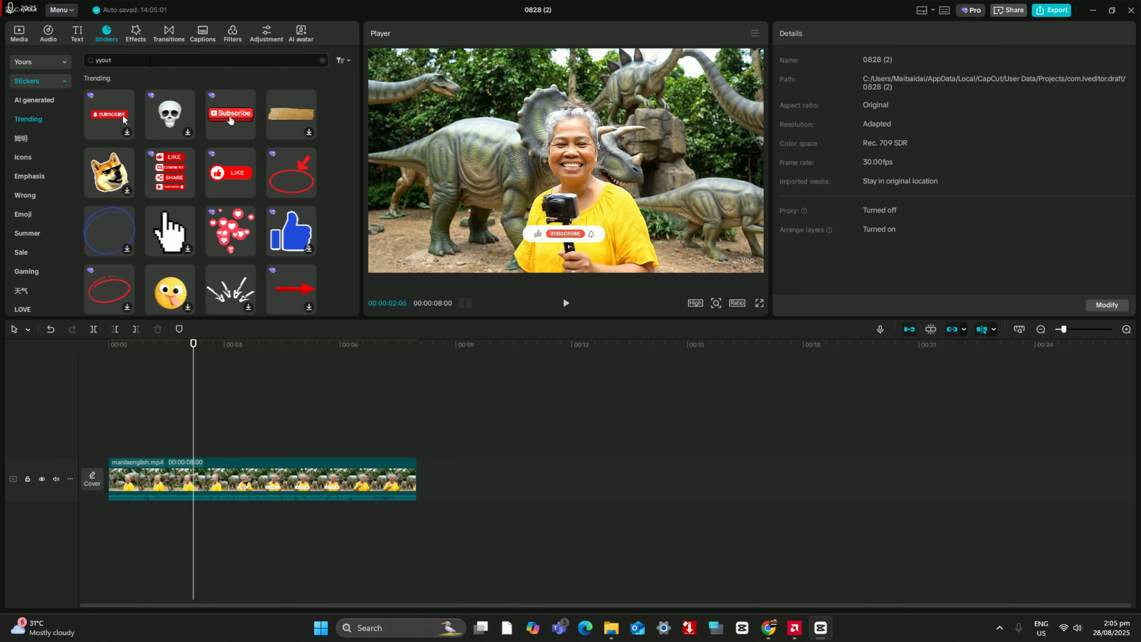
pyautogui.press('BackSpace')
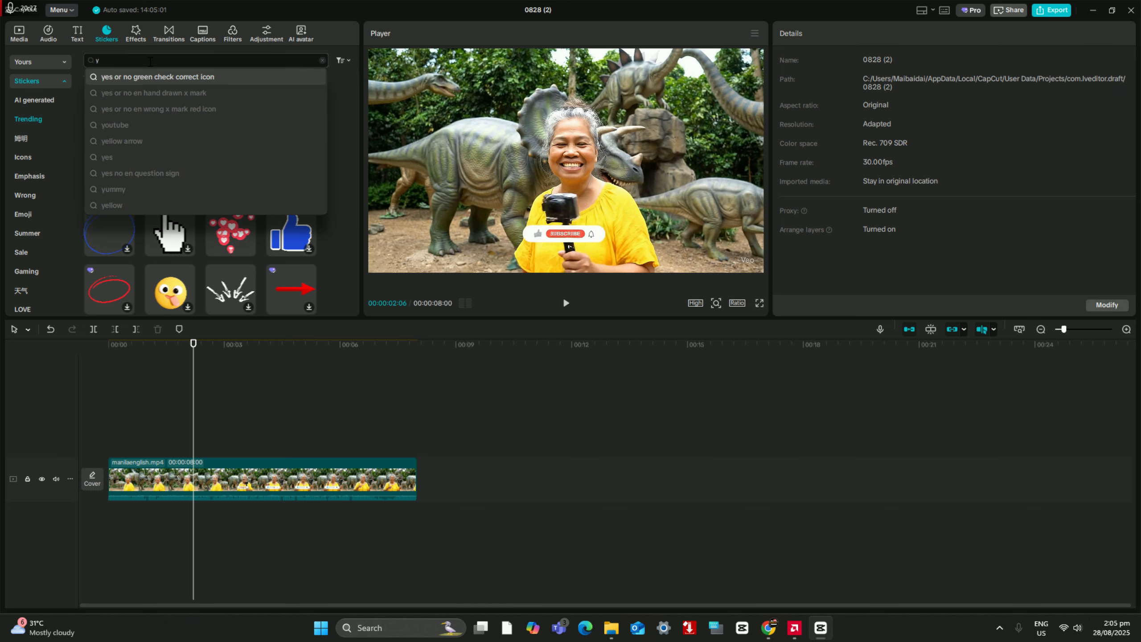
pyautogui.write('outube')
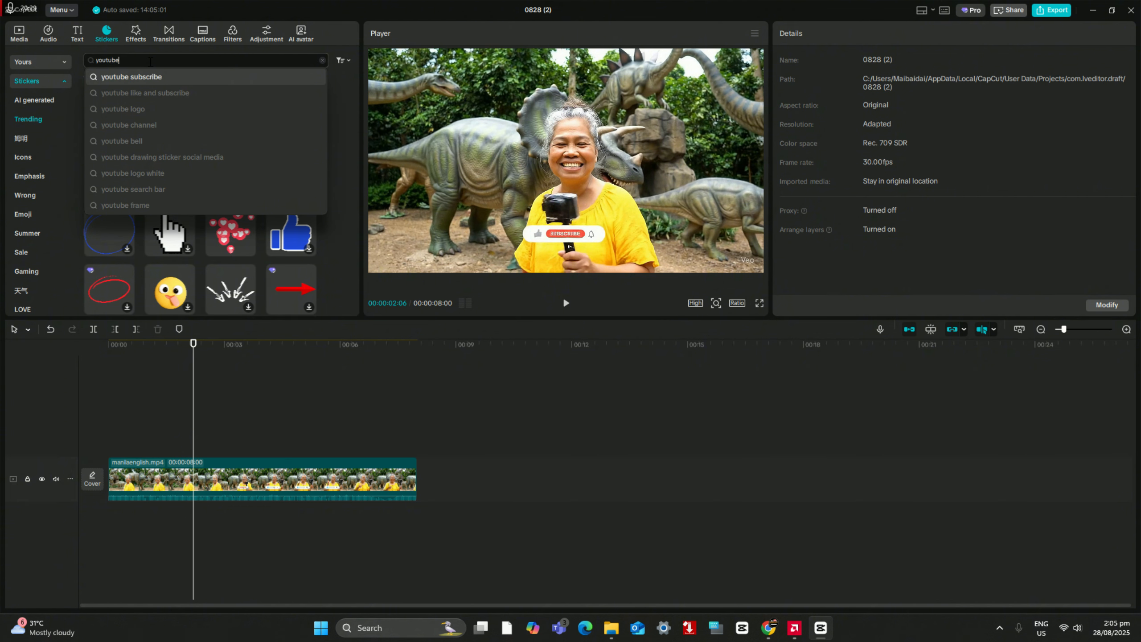
pyautogui.press('Return')
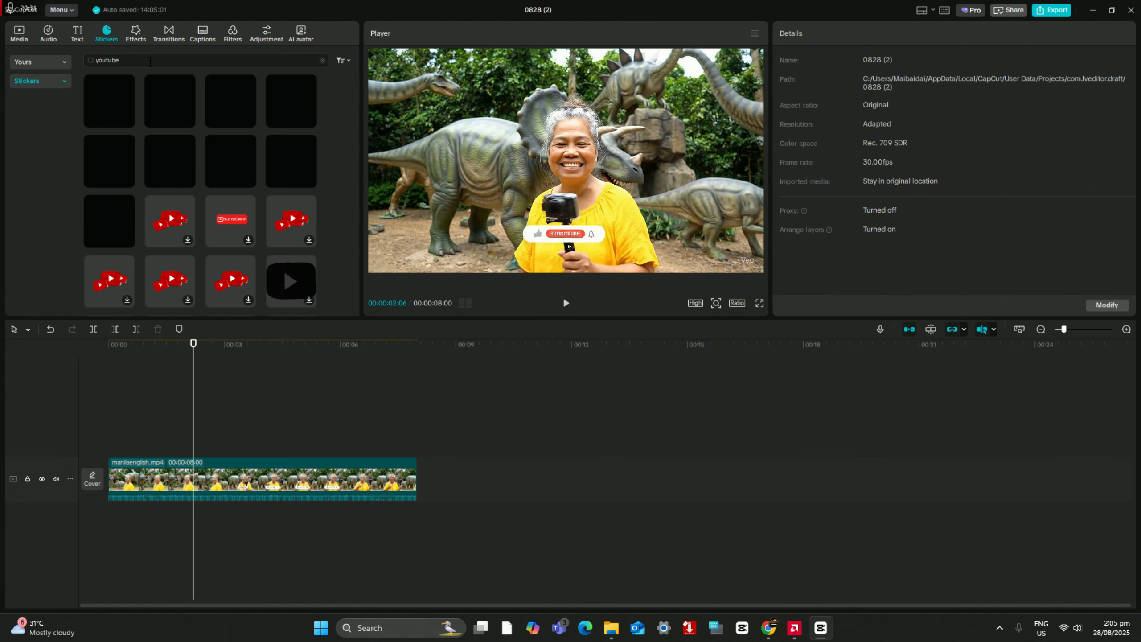
# Step: Look through the youtube stickers for a suitable Subscribe button, previewing the white one with the red play logo and hand pointer
pyautogui.scroll(-5, 213, 191)
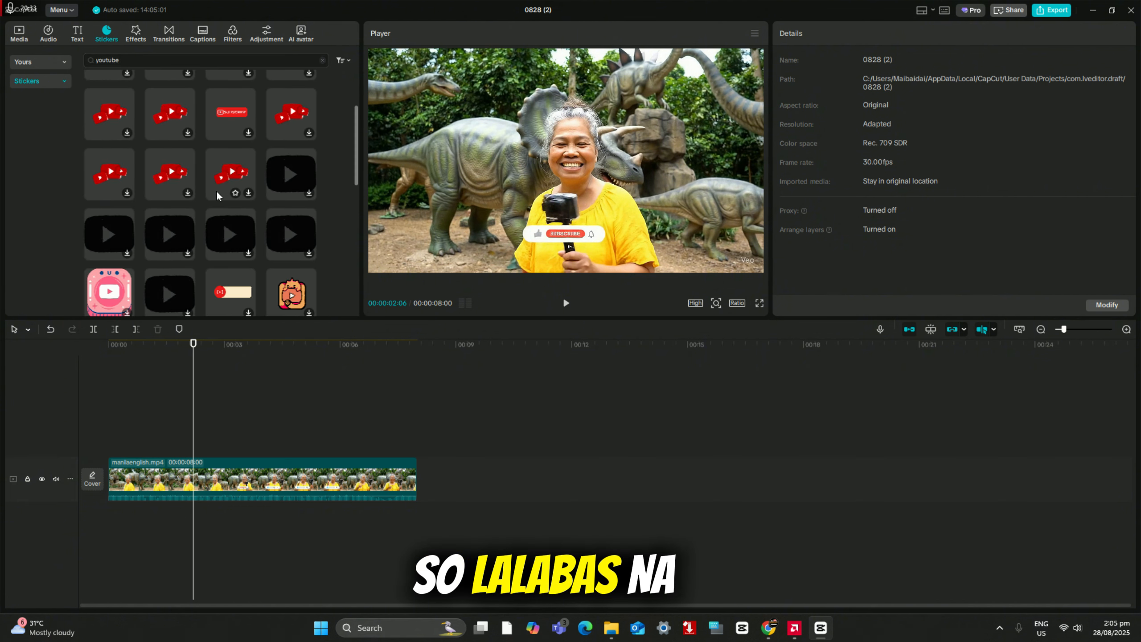
pyautogui.scroll(-2, 222, 188)
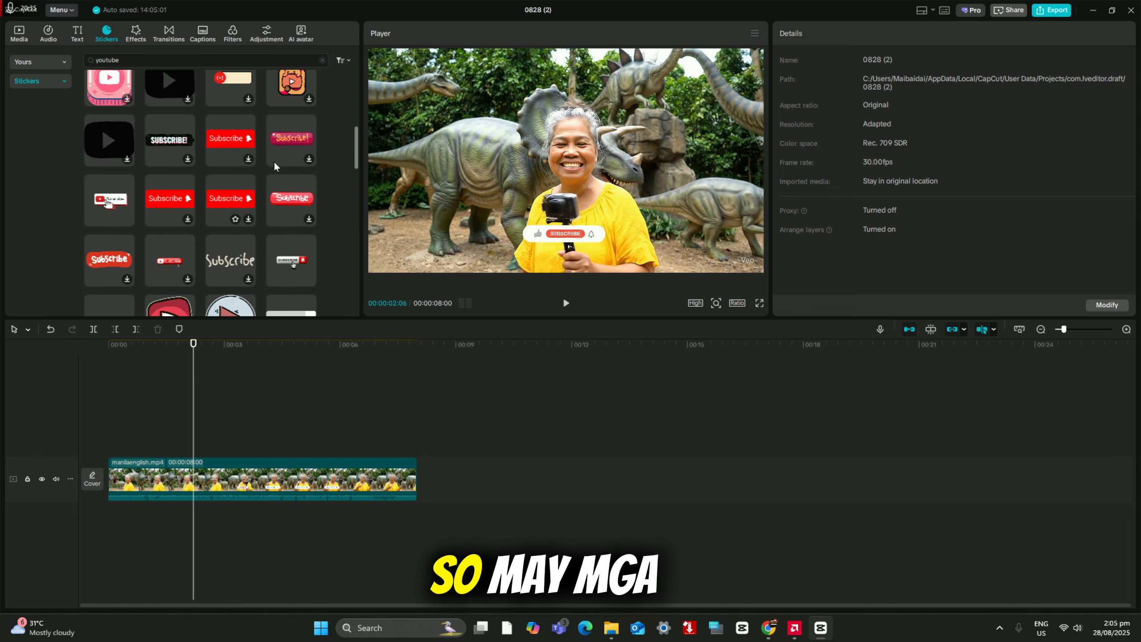
pyautogui.click(110, 202)
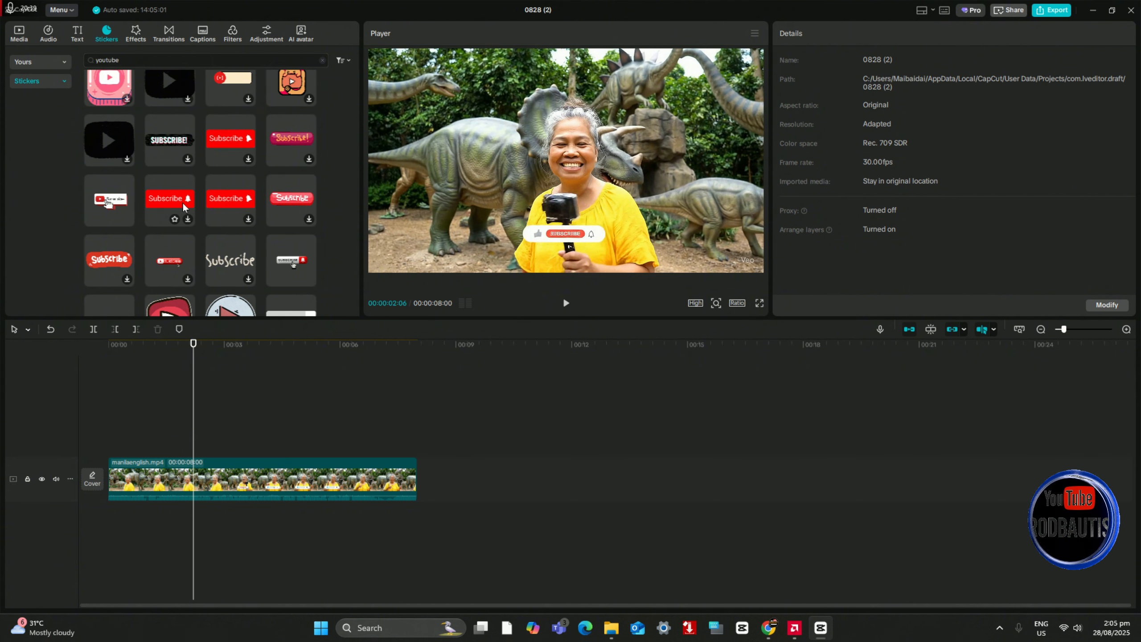
pyautogui.click(122, 220)
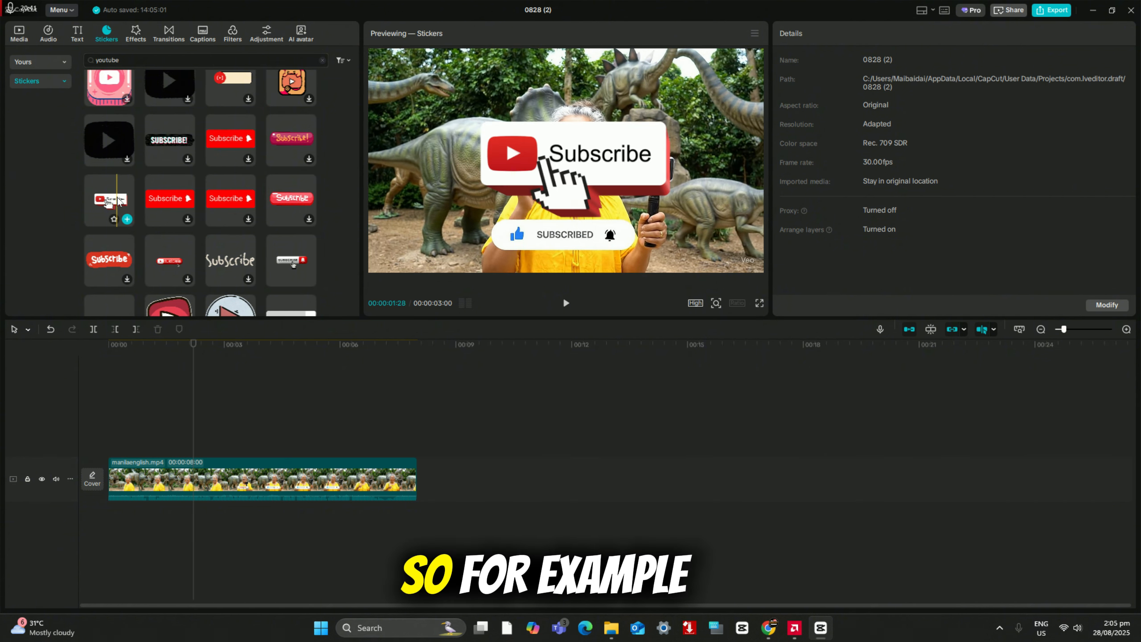
pyautogui.scroll(-3, 194, 232)
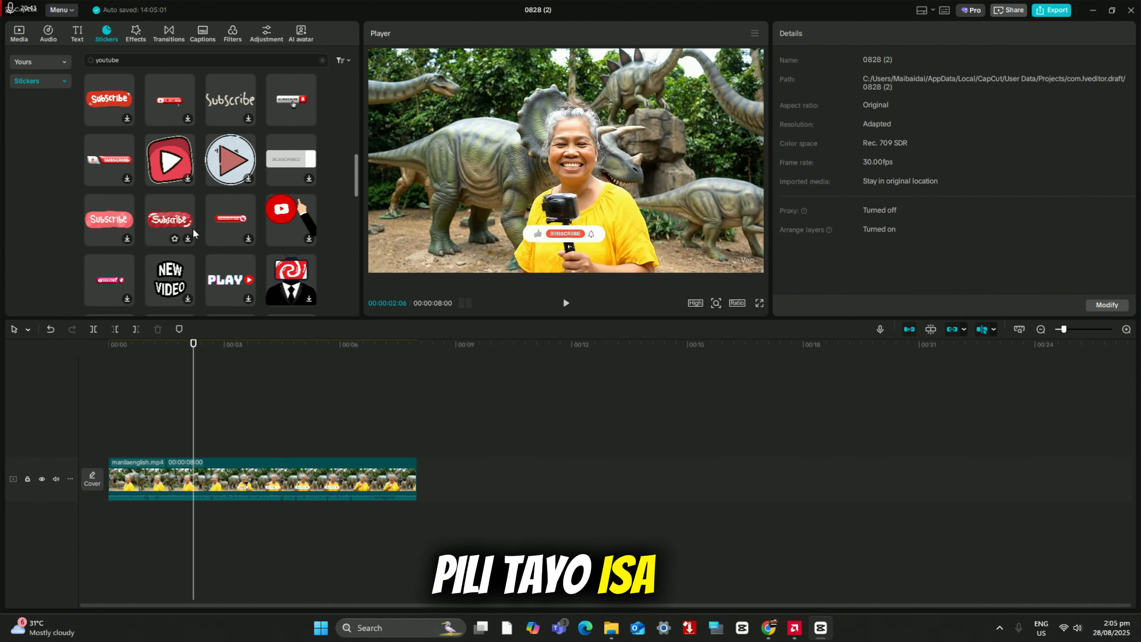
pyautogui.scroll(-2, 194, 232)
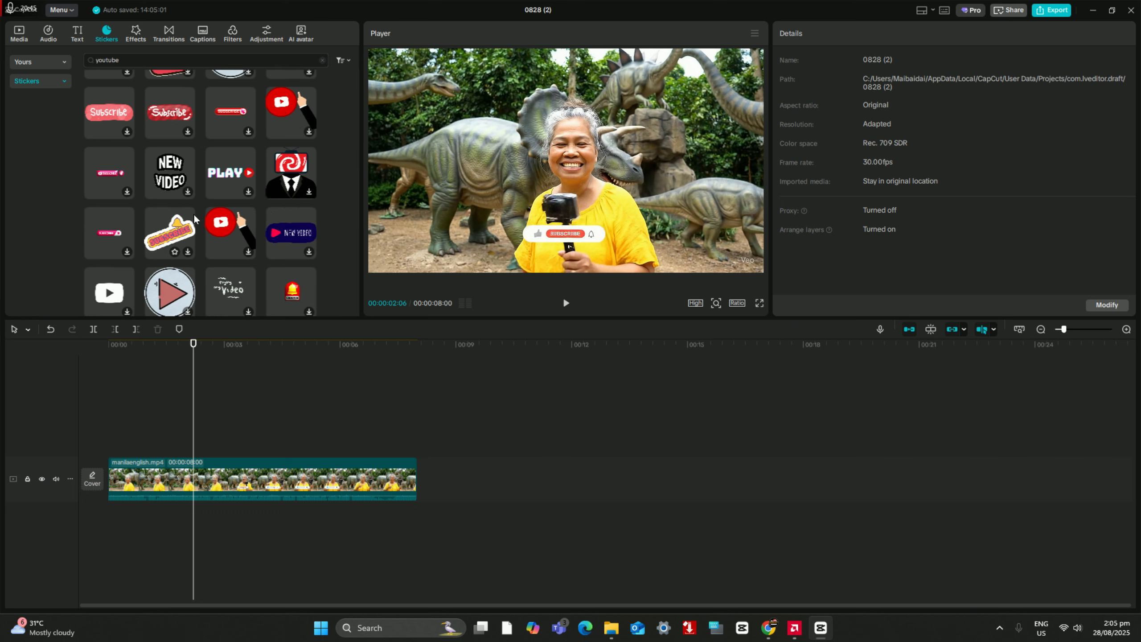
pyautogui.scroll(-2, 194, 219)
pyautogui.scroll(-2, 194, 219)
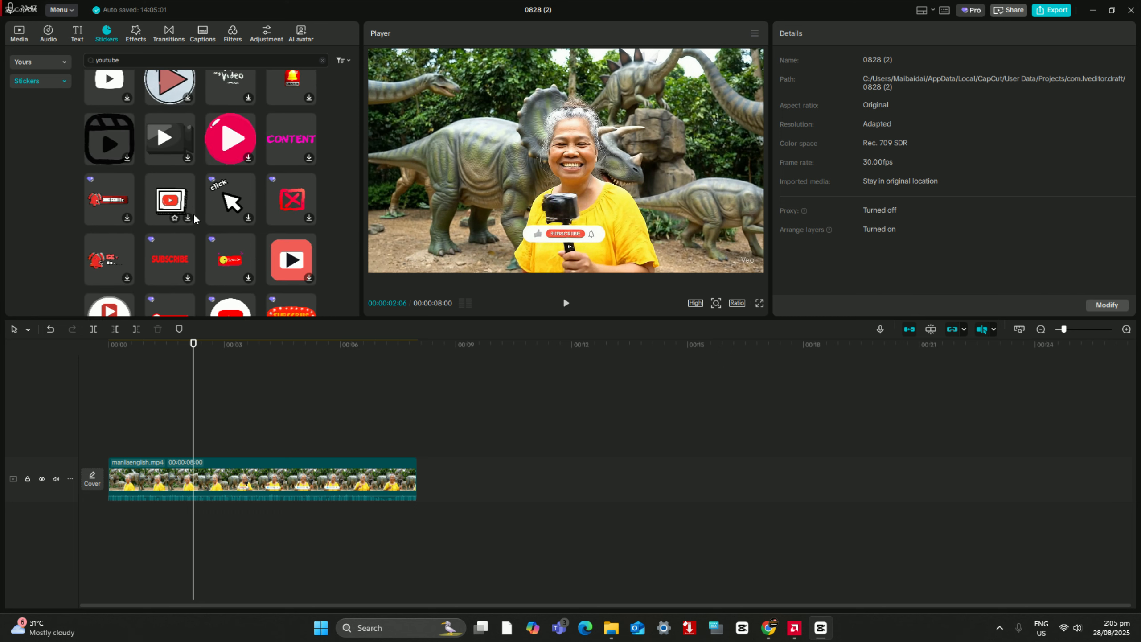
pyautogui.scroll(-8, 194, 218)
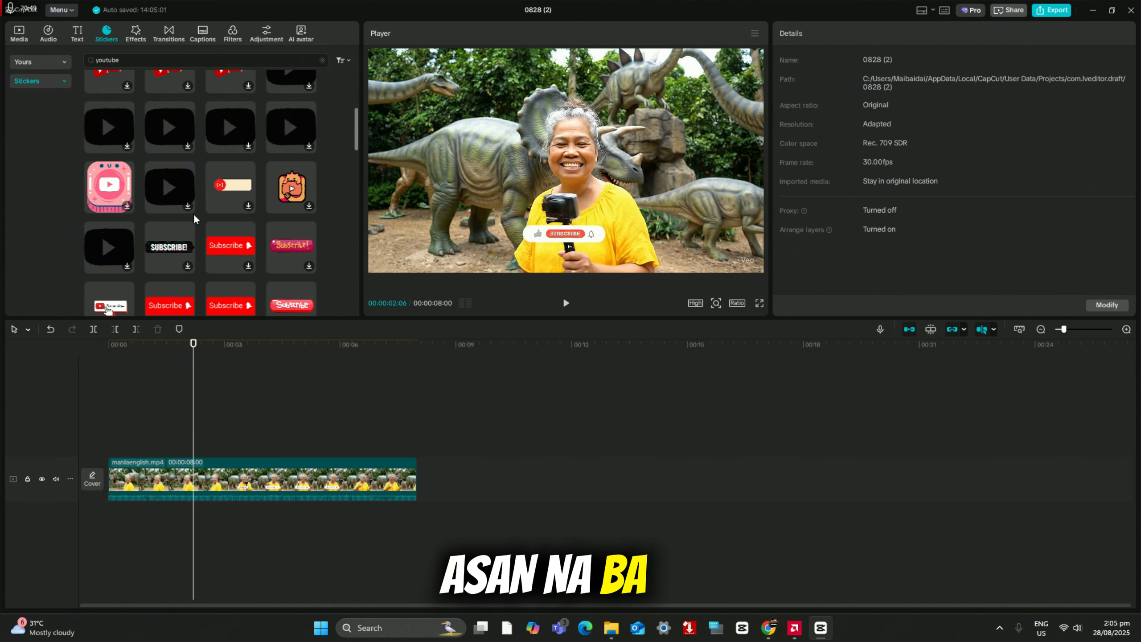
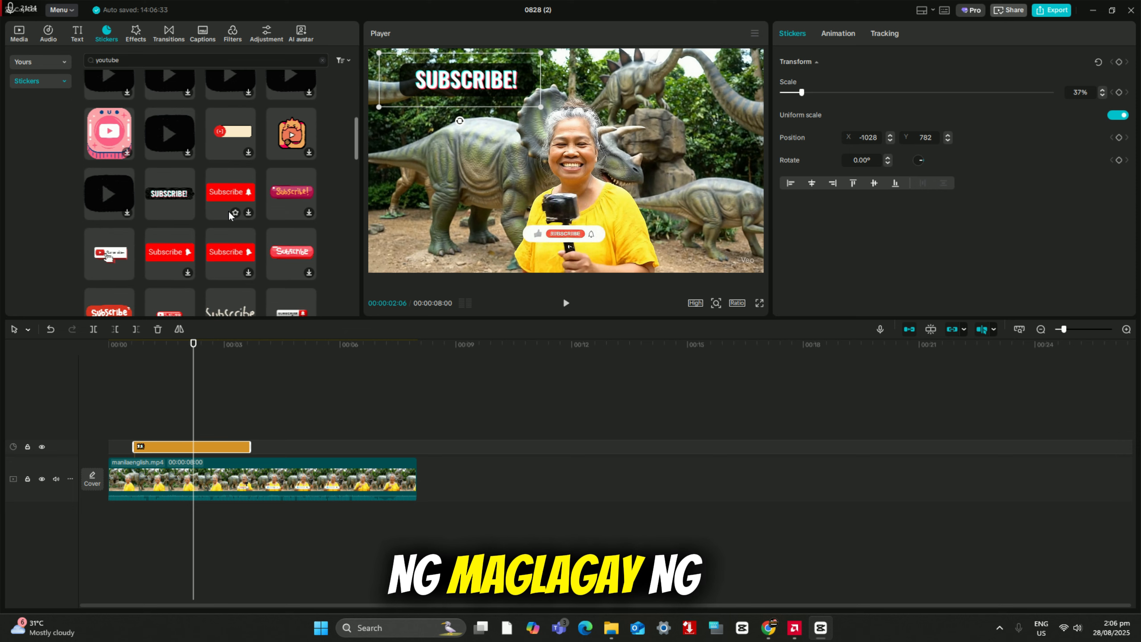
# Step: Add the round white YouTube play-logo sticker, scale it to 44% and place it just below the SUBSCRIBE! sticker
pyautogui.scroll(-5, 229, 211)
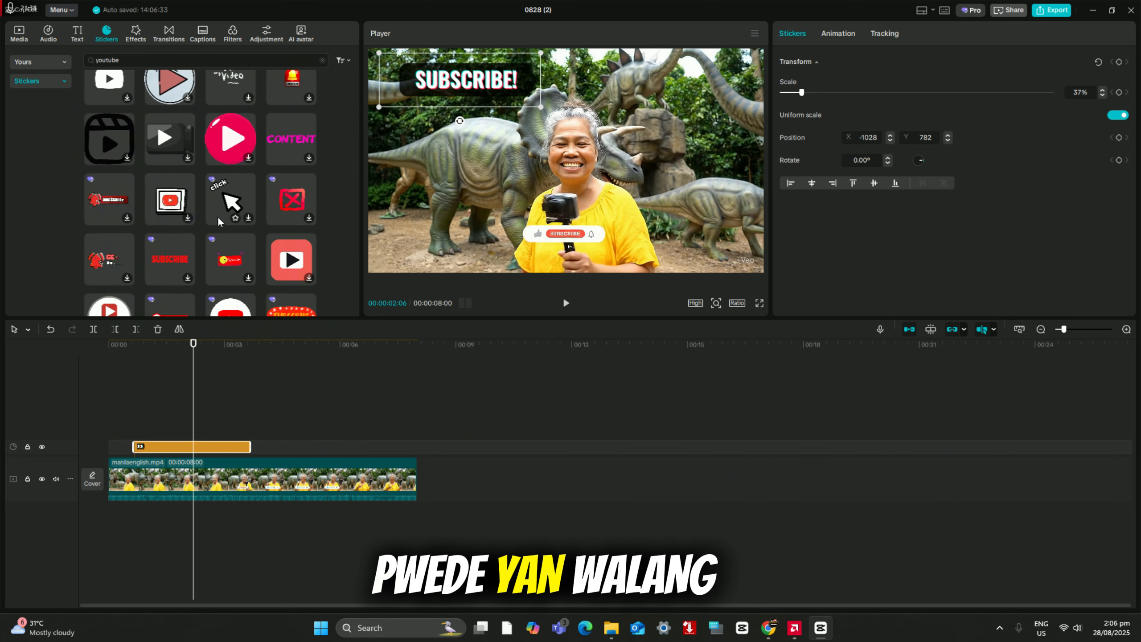
pyautogui.scroll(-2, 220, 211)
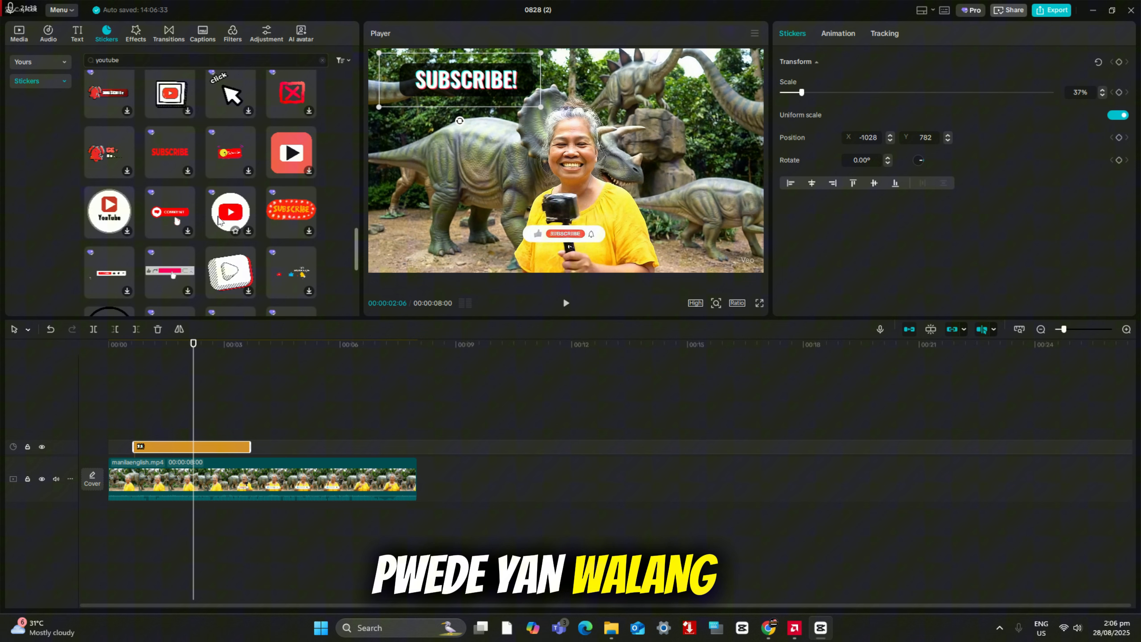
pyautogui.click(247, 233)
pyautogui.click(248, 232)
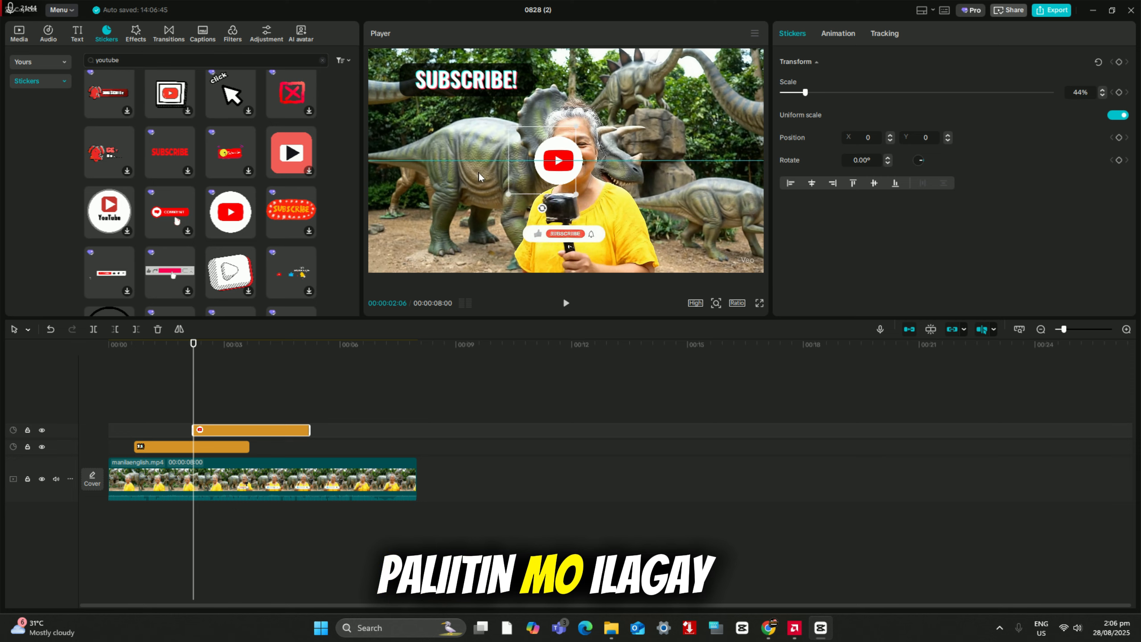
pyautogui.moveTo(431, 158); pyautogui.dragTo(410, 154)
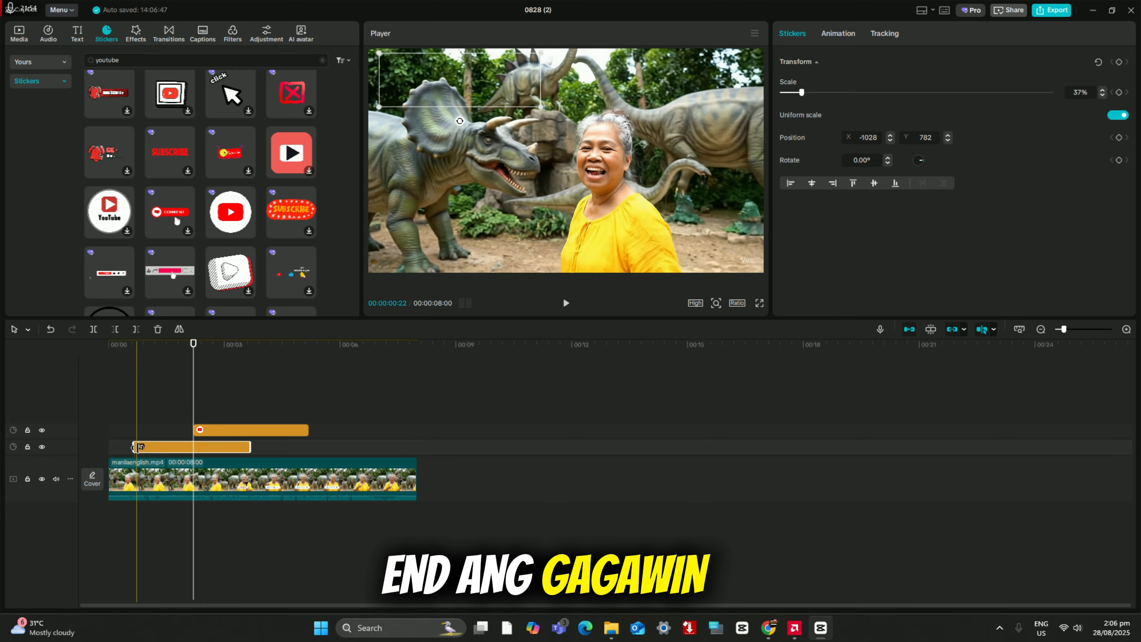
# Step: Stretch the SUBSCRIBE! and play-logo sticker clips to span the whole video clip
pyautogui.moveTo(134, 446); pyautogui.dragTo(111, 449)
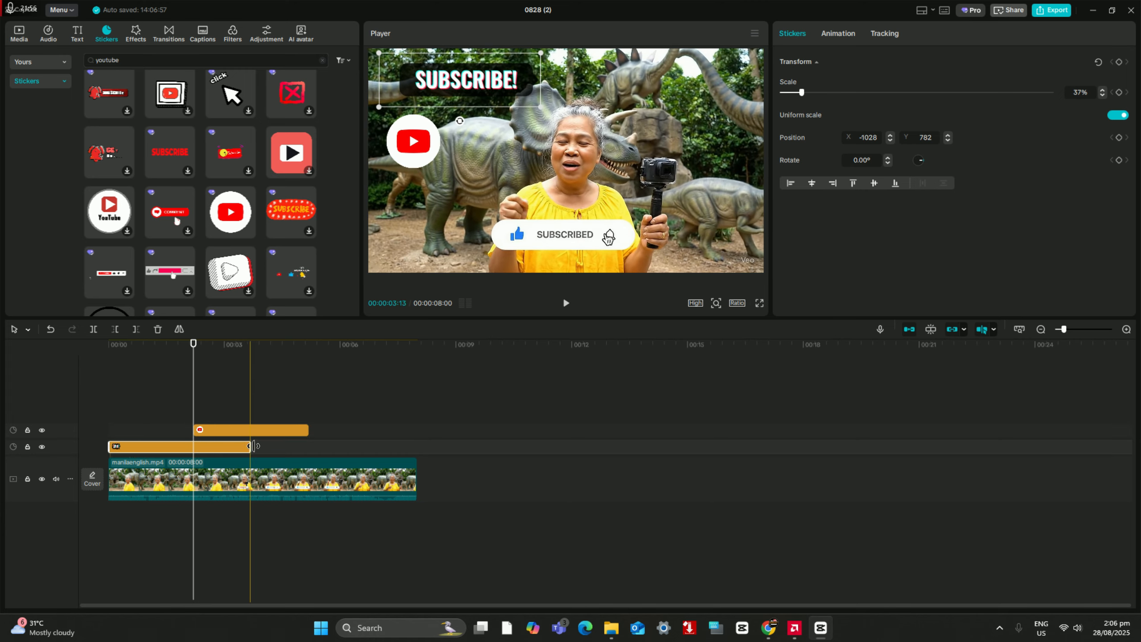
pyautogui.moveTo(348, 453); pyautogui.dragTo(414, 454)
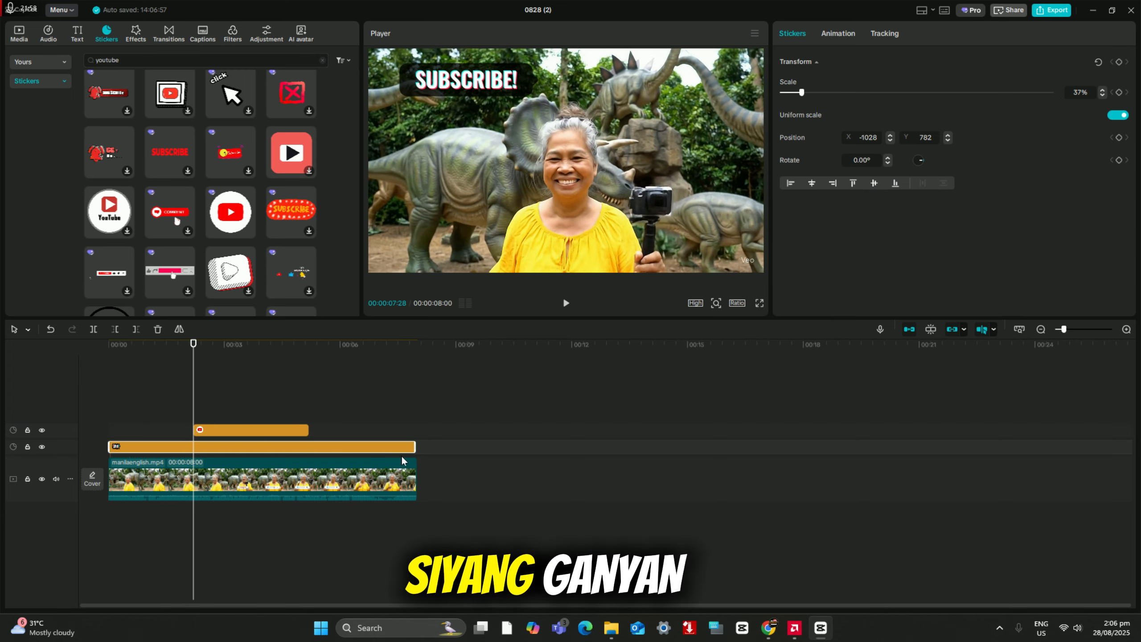
pyautogui.click(237, 434)
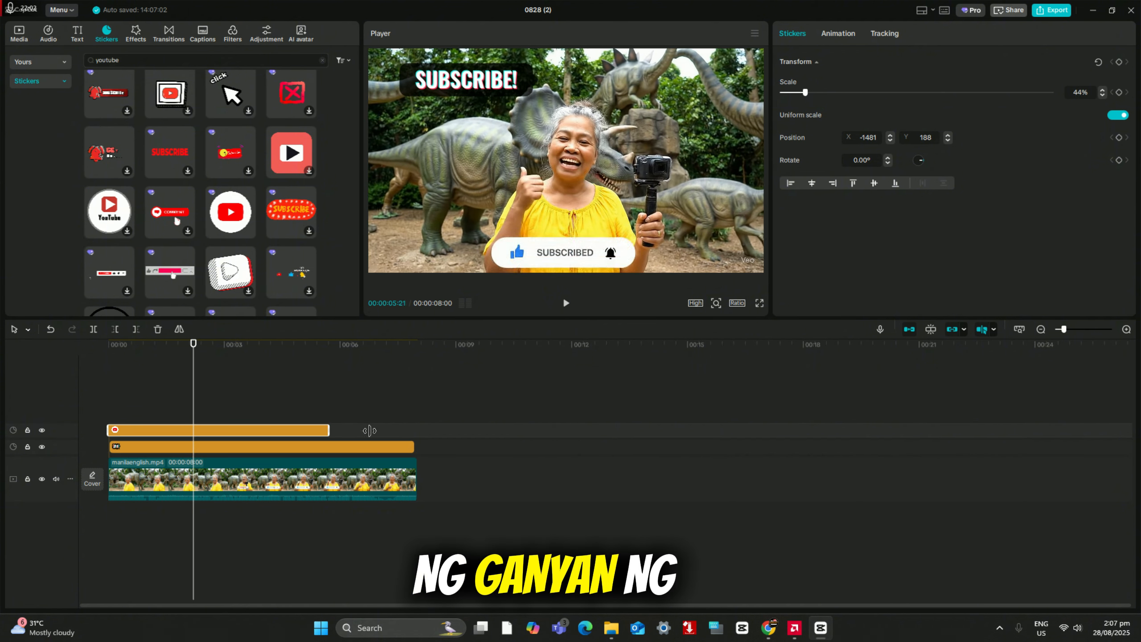
pyautogui.moveTo(414, 427); pyautogui.dragTo(413, 427)
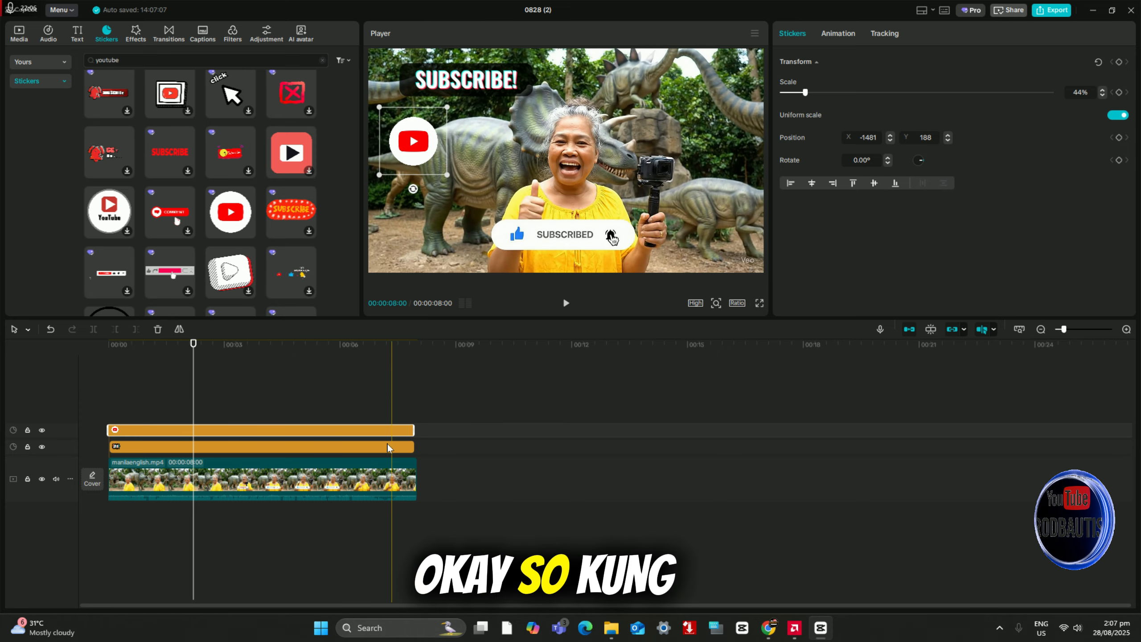
# Step: Trim the SUBSCRIBE! clip to about 2 seconds and place the play-logo sticker clip right after it, shortened to end at about 4 seconds
pyautogui.moveTo(414, 446); pyautogui.dragTo(321, 445)
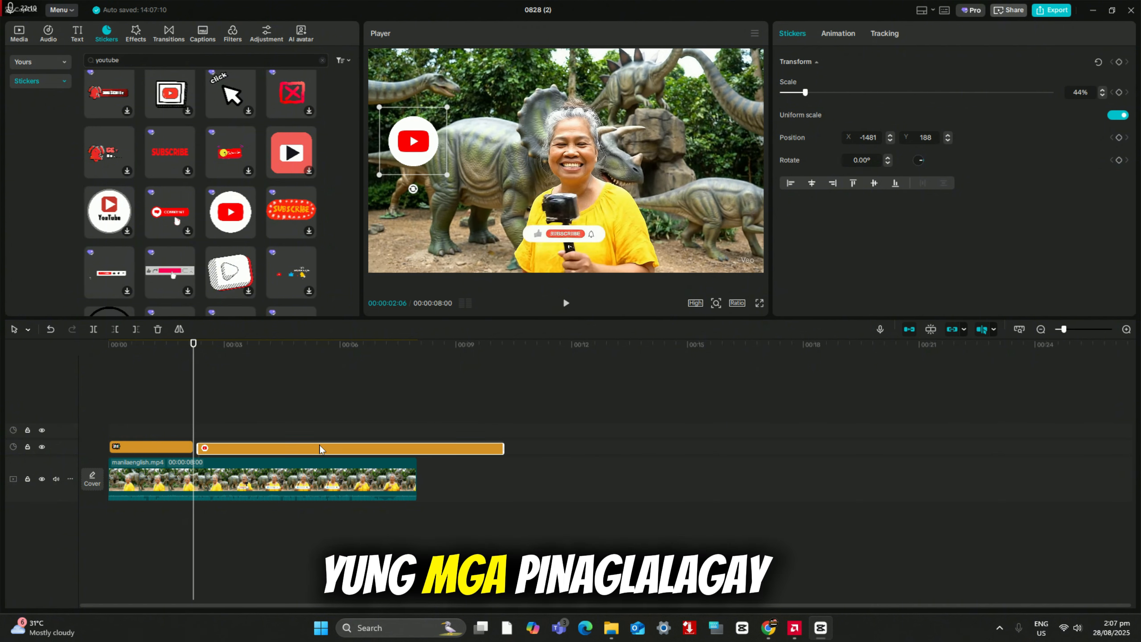
pyautogui.moveTo(494, 446); pyautogui.dragTo(252, 445)
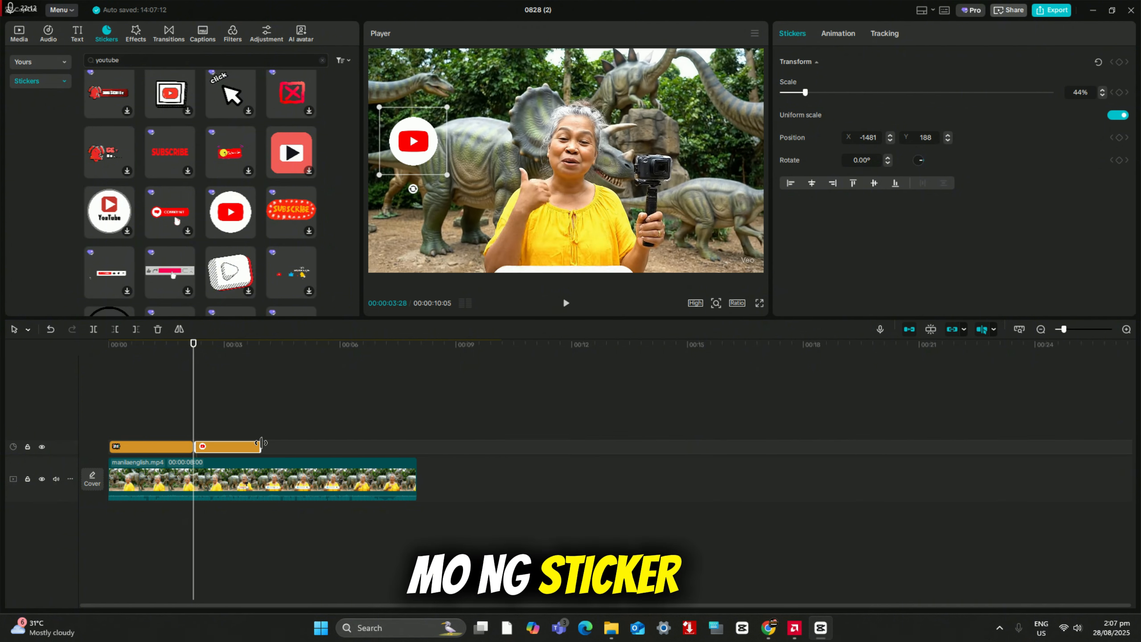
# Step: Add the round sticker with the YouTube wordmark, scale it to 21% and position it in the video's upper-right corner
pyautogui.click(250, 235)
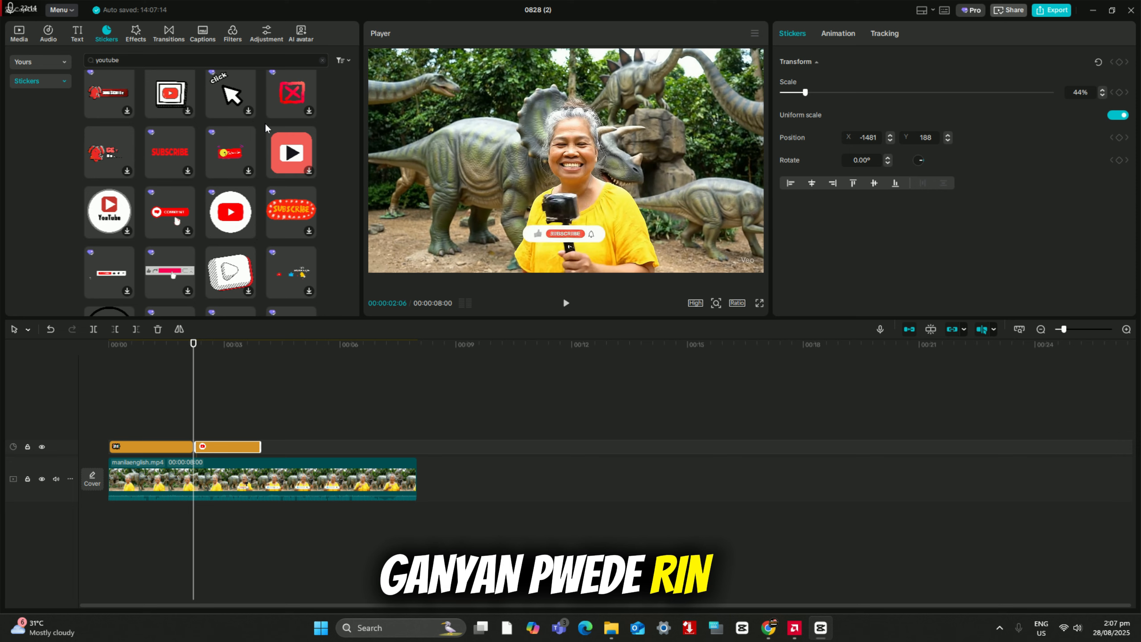
pyautogui.click(128, 231)
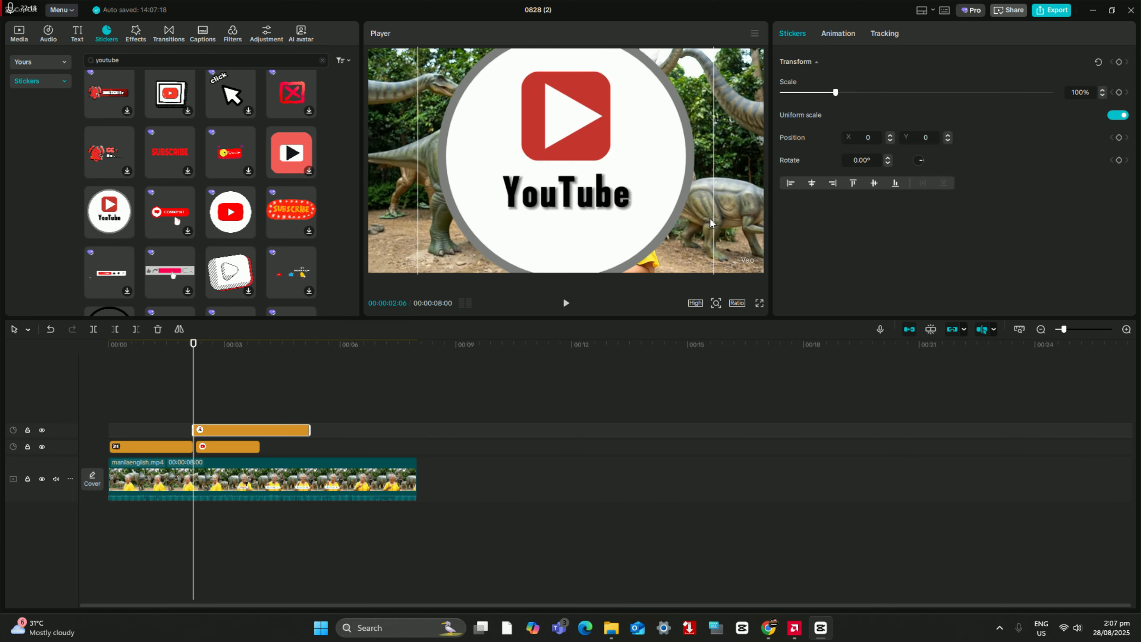
pyautogui.moveTo(618, 122); pyautogui.dragTo(617, 171)
pyautogui.moveTo(719, 61); pyautogui.dragTo(724, 88)
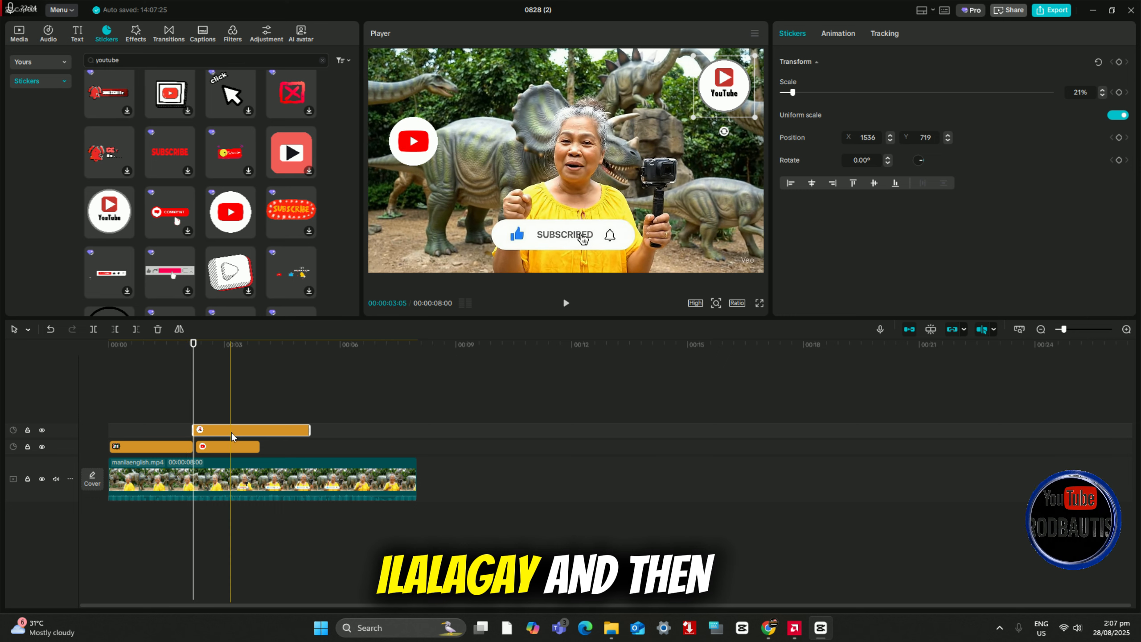
# Step: Place the YouTube wordmark sticker clip after the play-logo clip on the same track and play the sequence from the start
pyautogui.moveTo(232, 431); pyautogui.dragTo(305, 451)
pyautogui.click(113, 401)
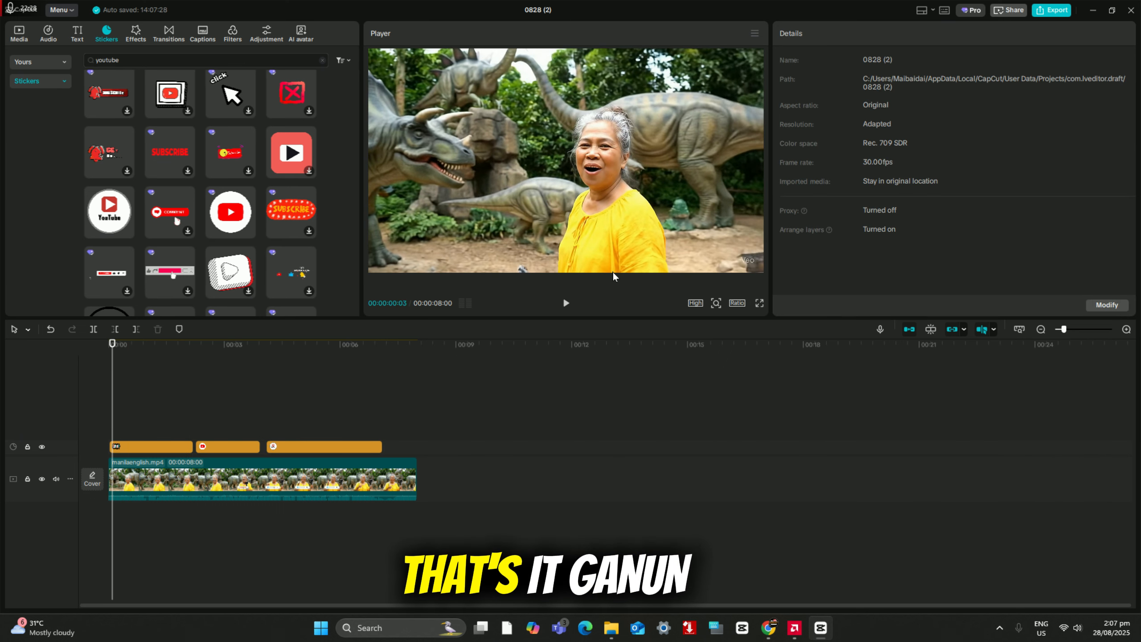
pyautogui.click(566, 304)
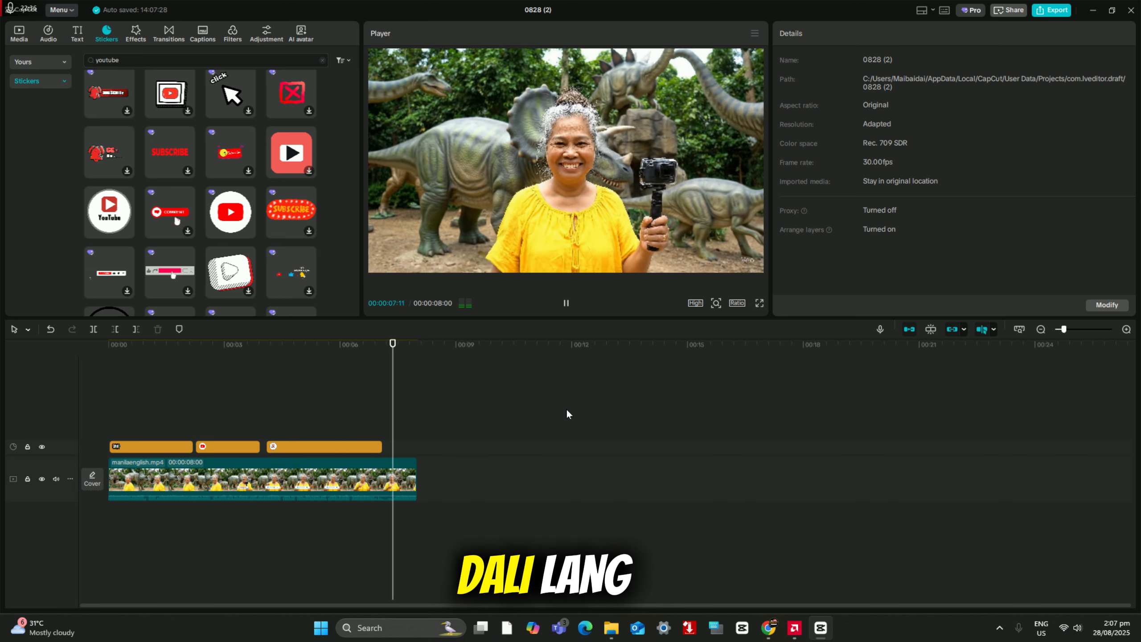
# Step: Try the Page Turn In animation on the video clip, and replace it with the diamond-shaped particle In animation
pyautogui.click(183, 478)
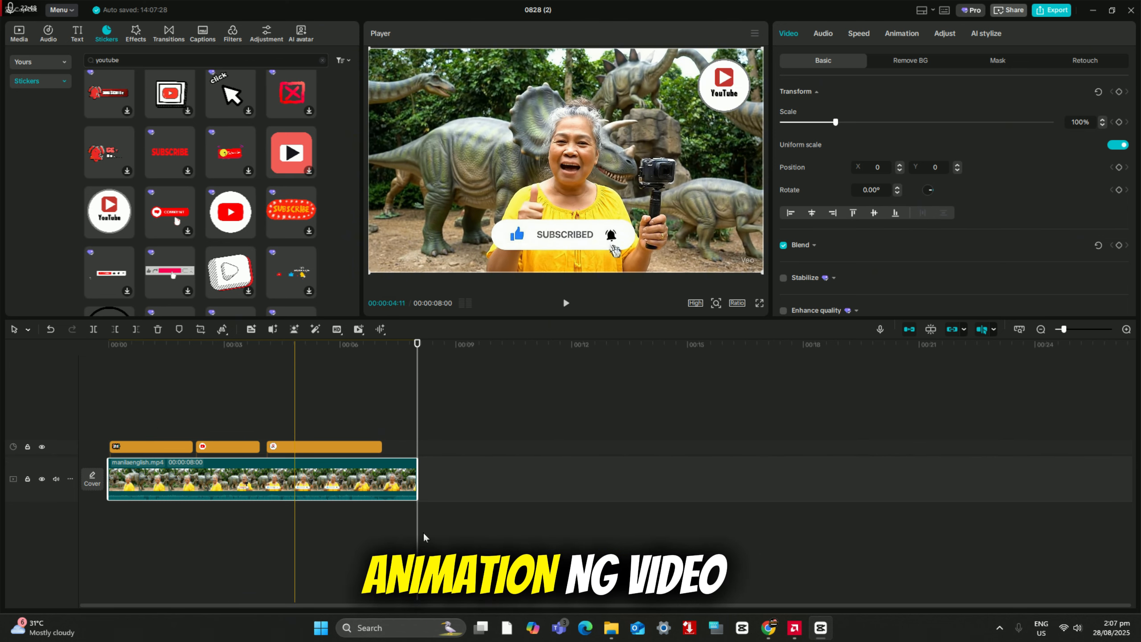
pyautogui.click(897, 34)
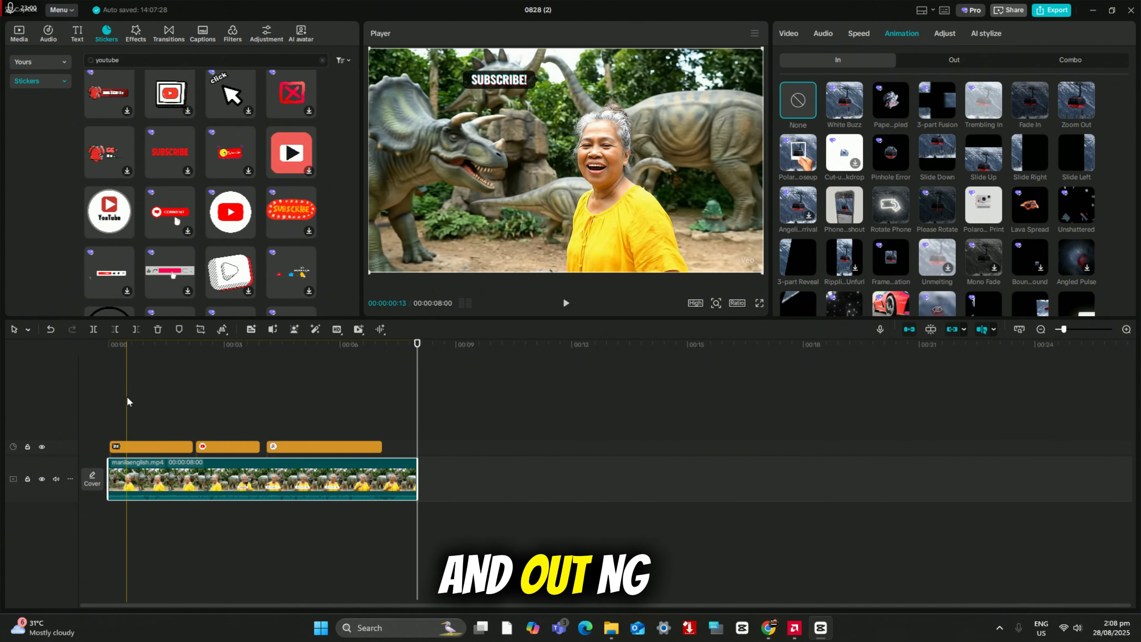
pyautogui.click(125, 401)
pyautogui.click(160, 479)
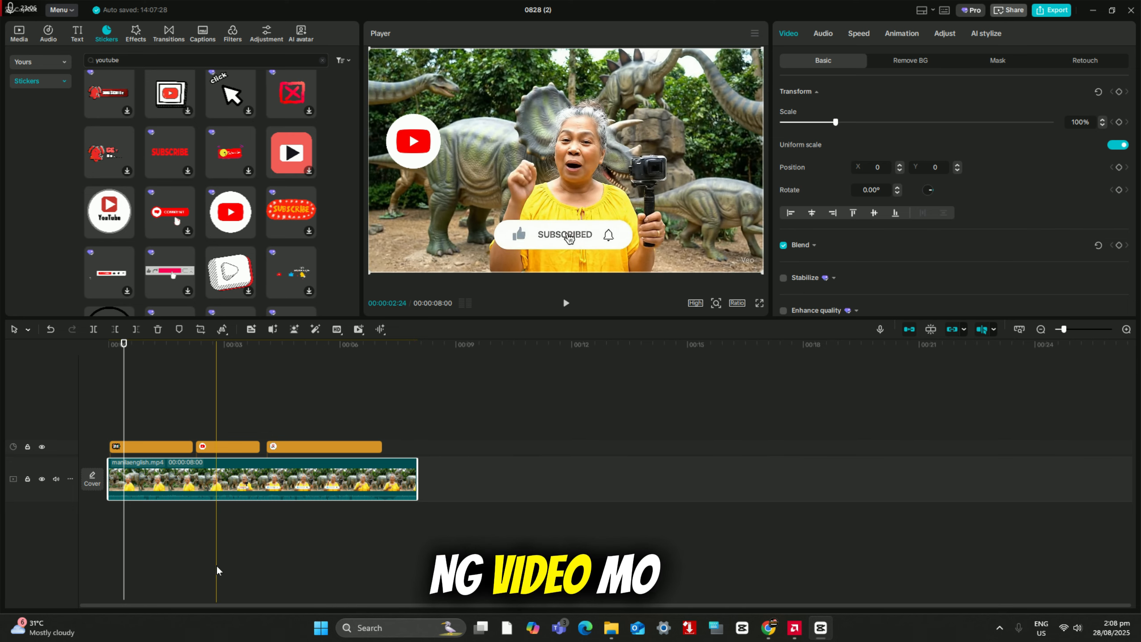
pyautogui.click(902, 32)
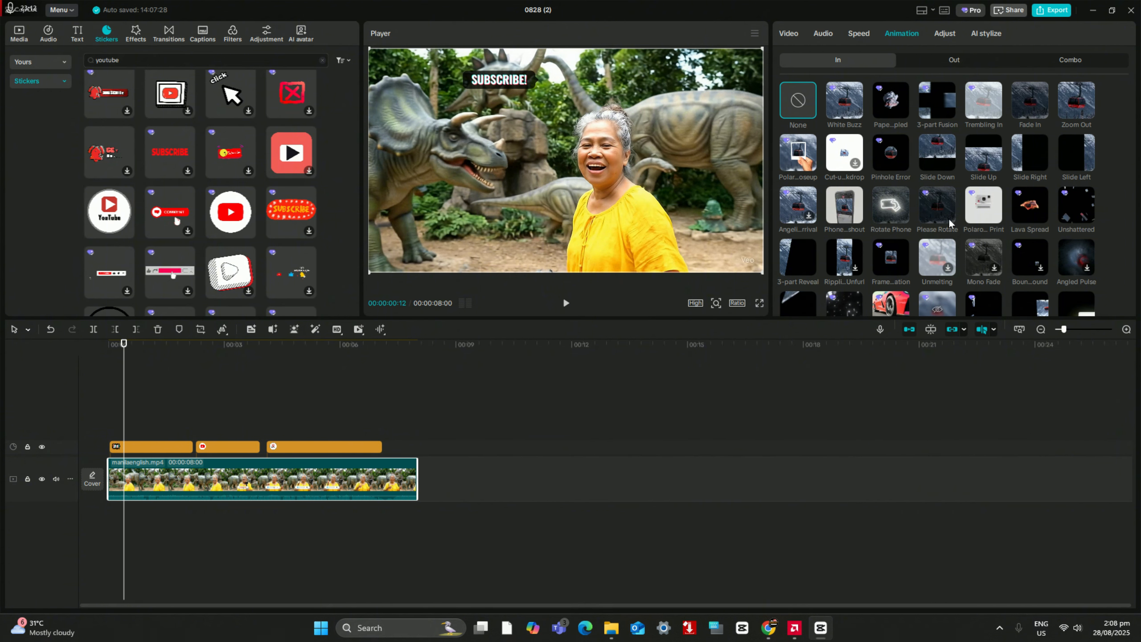
pyautogui.scroll(-5, 944, 218)
pyautogui.scroll(-2, 944, 221)
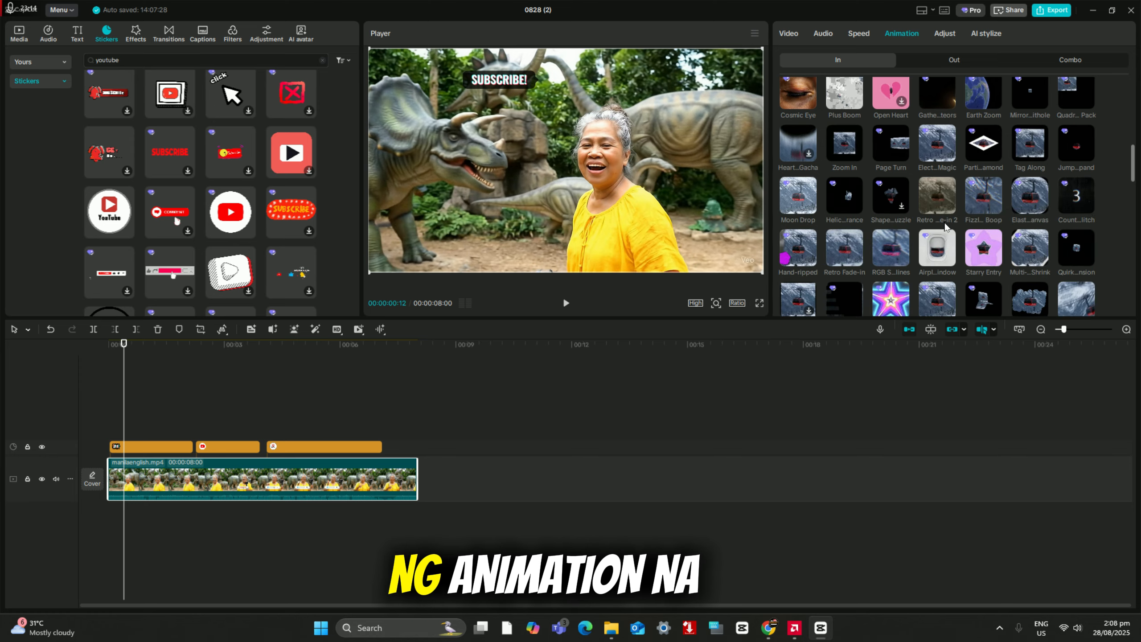
pyautogui.click(897, 151)
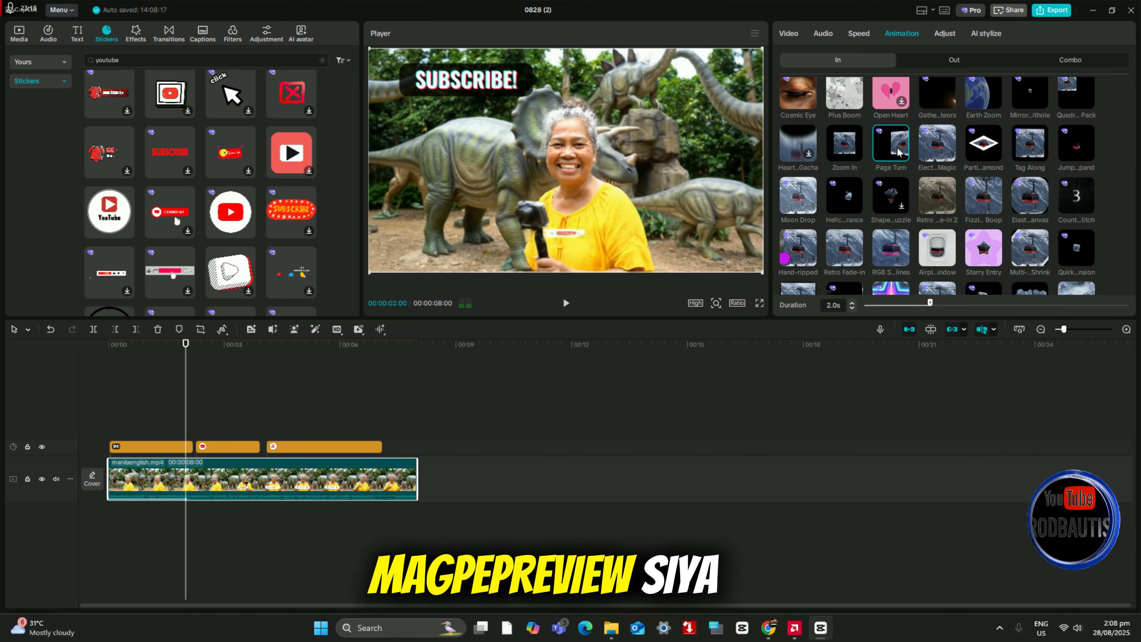
pyautogui.click(983, 152)
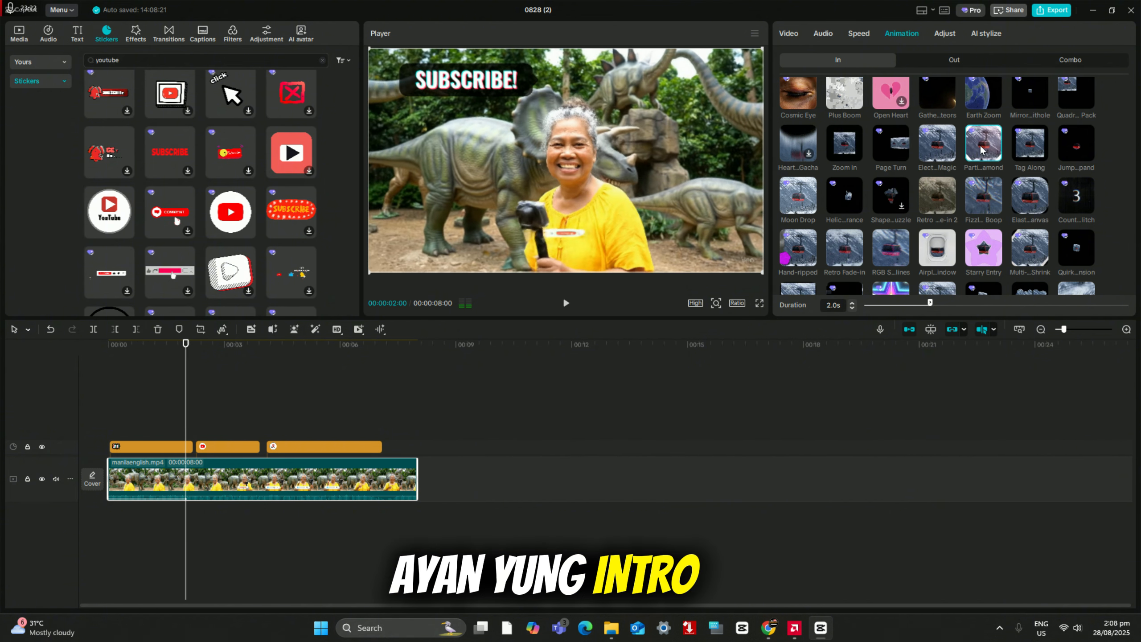
# Step: Apply the Ice Cube Out animation to the video clip
pyautogui.click(956, 61)
pyautogui.scroll(-3, 910, 214)
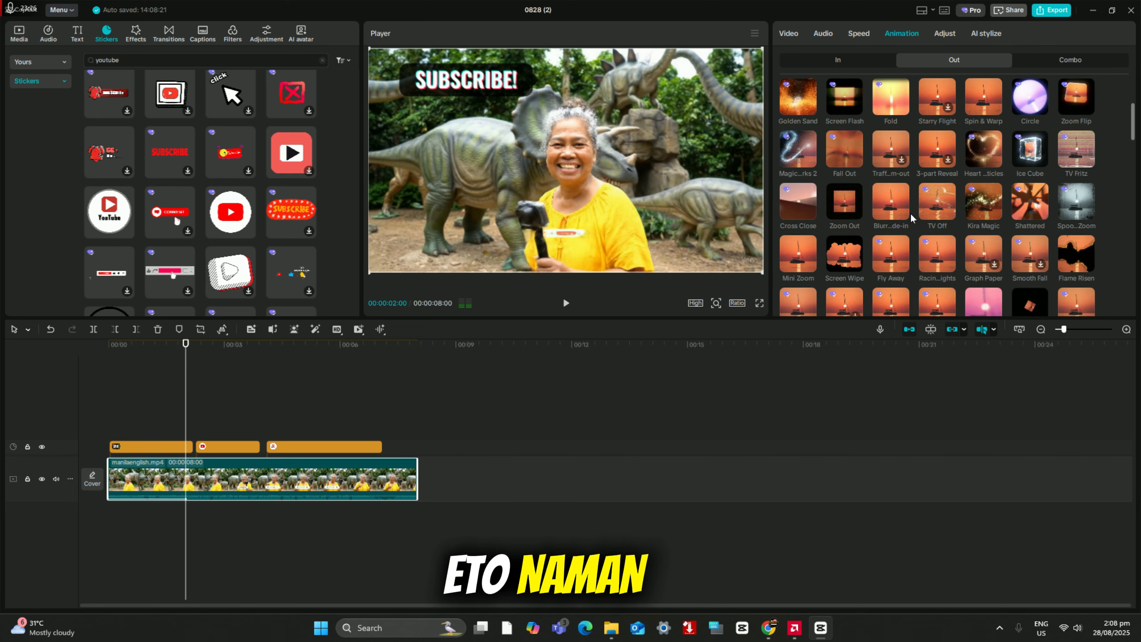
pyautogui.click(1030, 157)
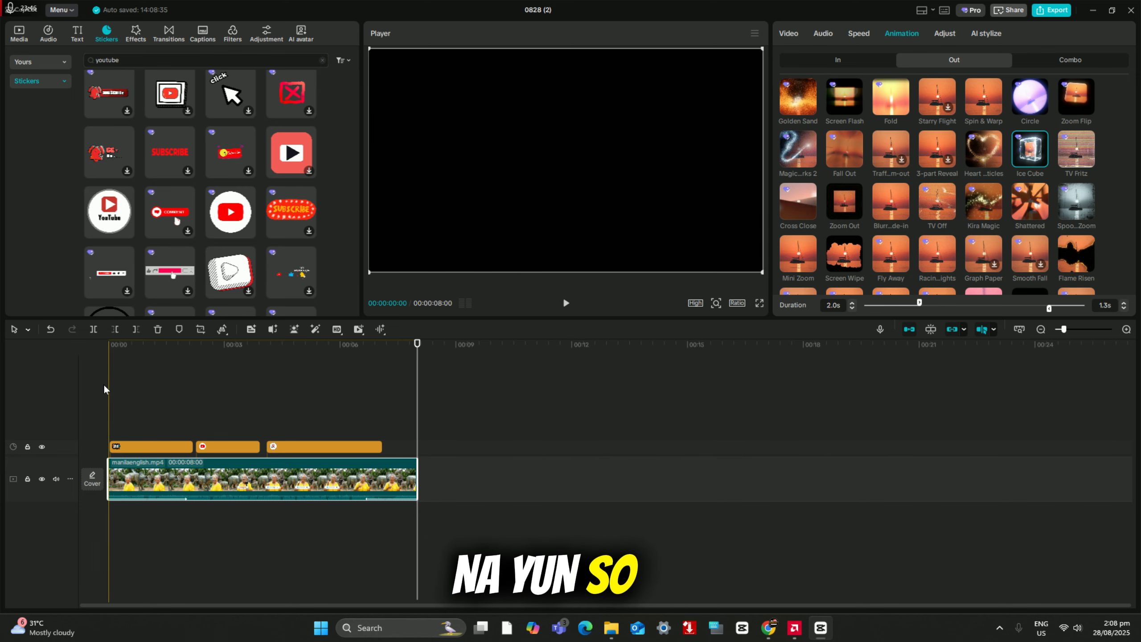
# Step: Play the beginning and the end of the video to check the In and Out animations
pyautogui.click(110, 382)
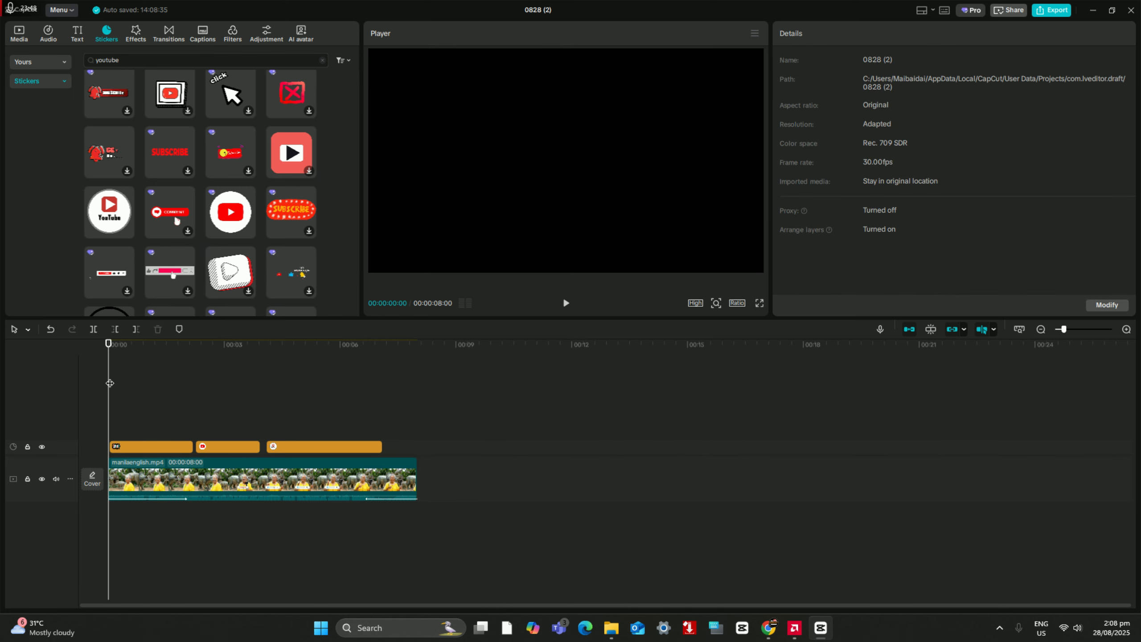
pyautogui.click(565, 304)
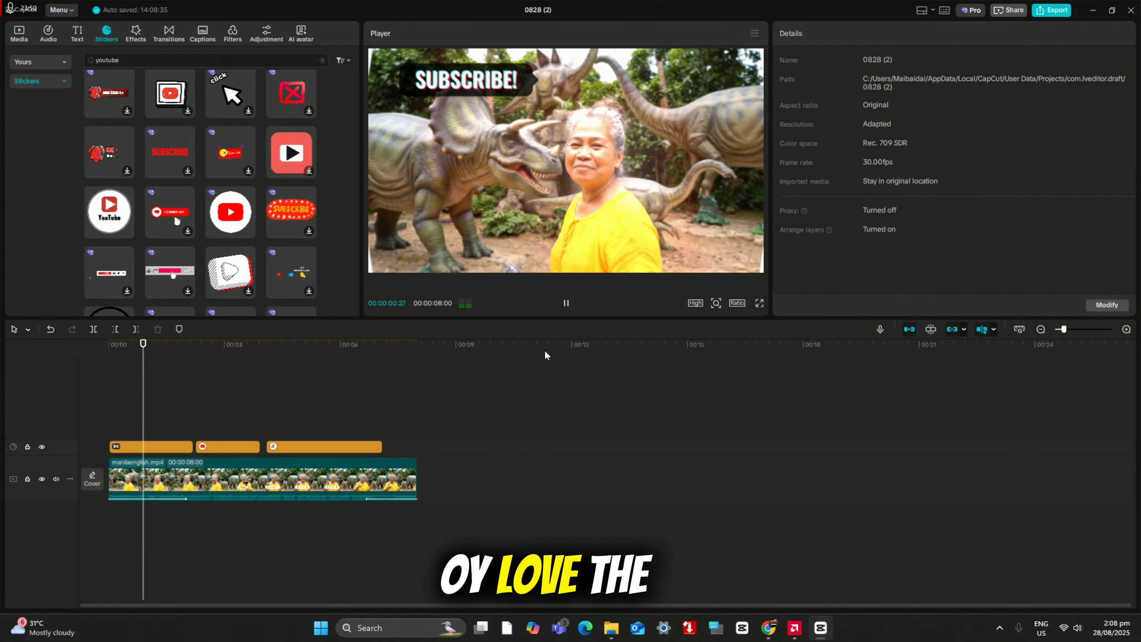
pyautogui.click(407, 385)
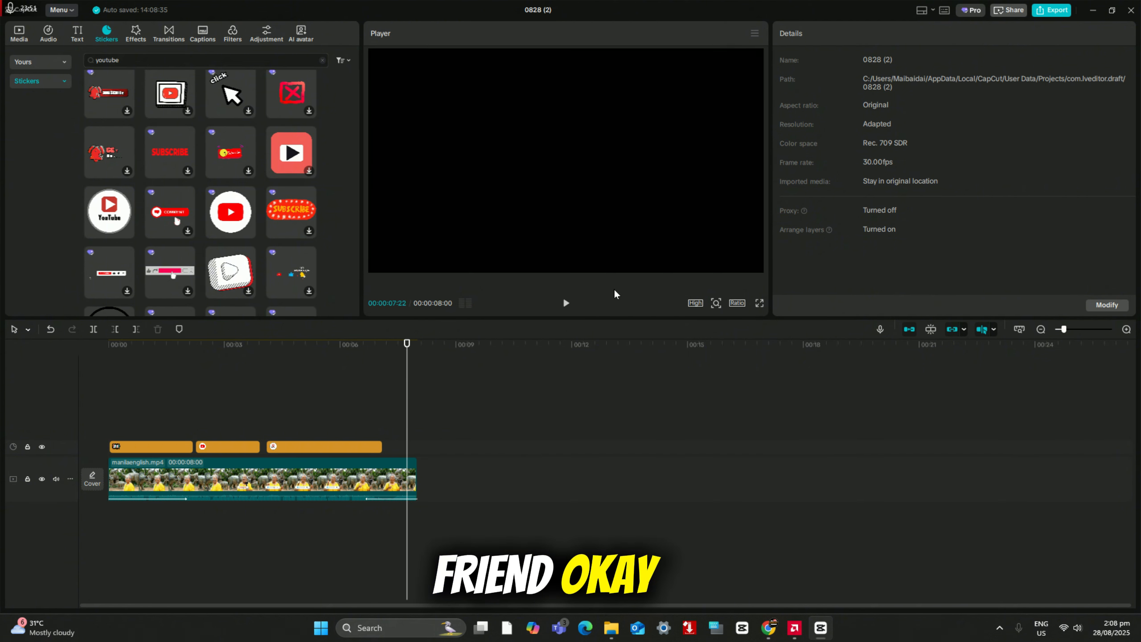
pyautogui.click(564, 304)
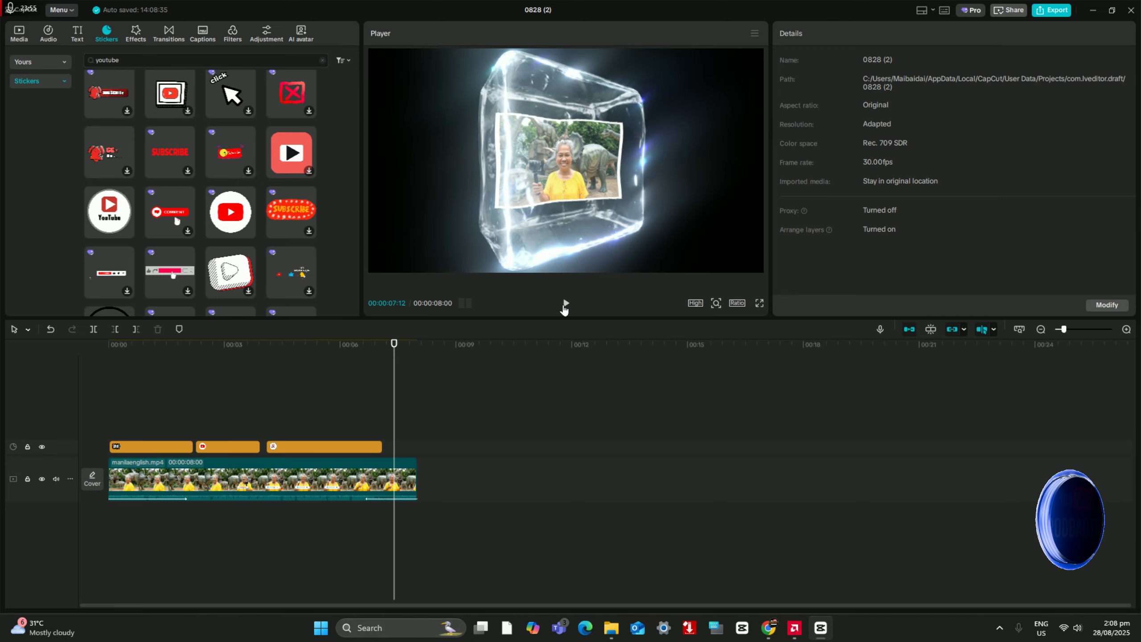
pyautogui.click(565, 303)
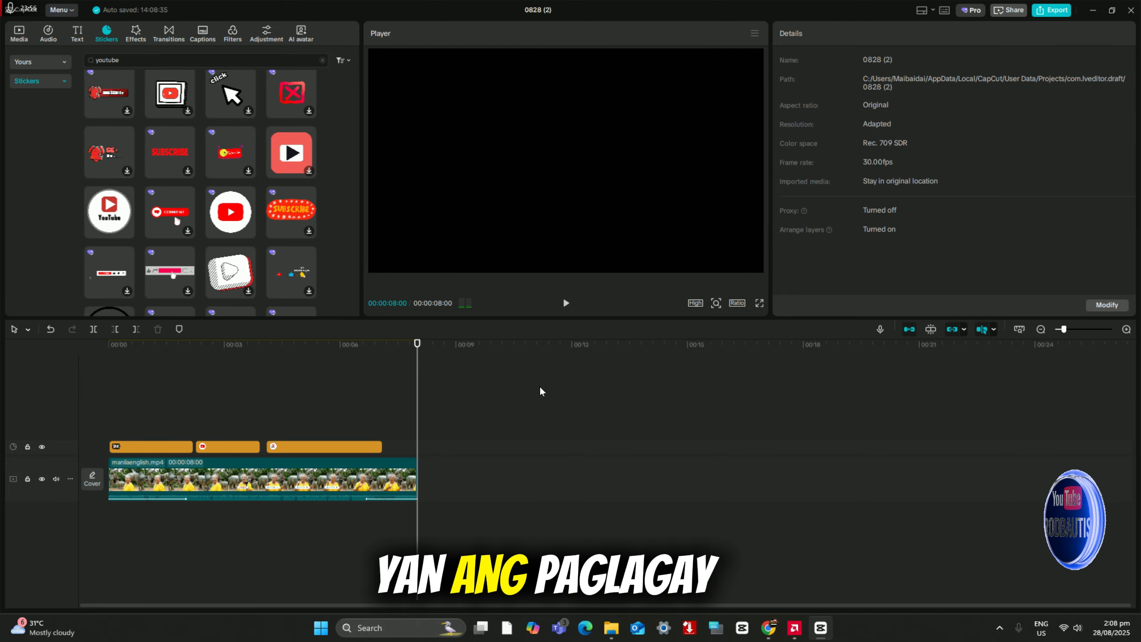
# Step: Select the video clip and open the video effects library
pyautogui.click(193, 483)
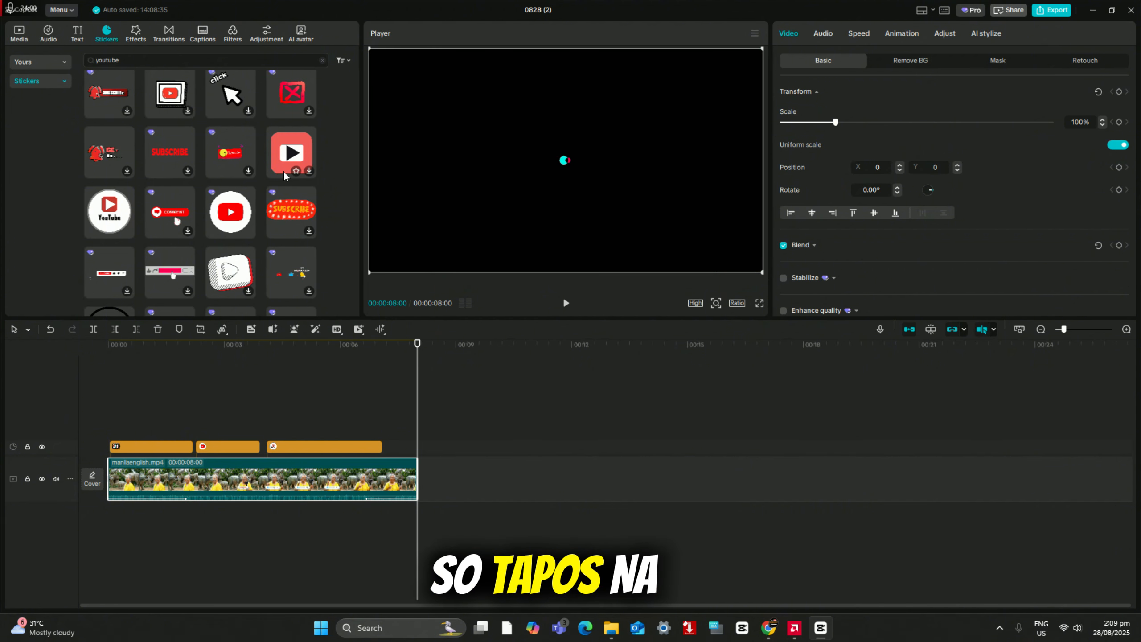
pyautogui.scroll(-15, 285, 173)
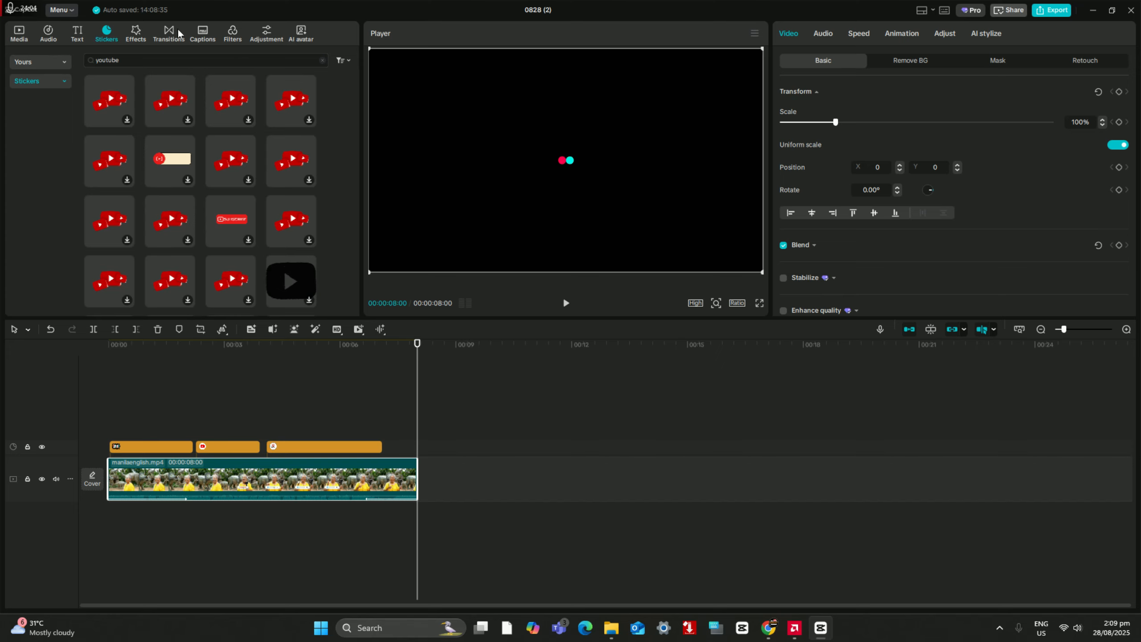
pyautogui.click(136, 32)
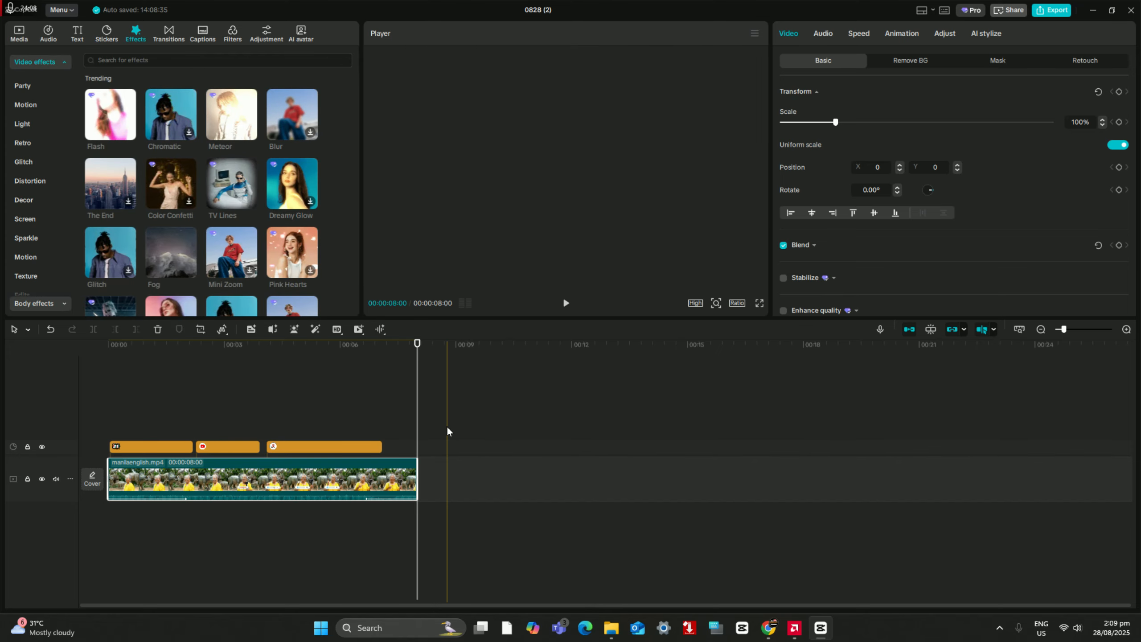
# Step: Delete all three sticker clips from the timeline
pyautogui.click(353, 447)
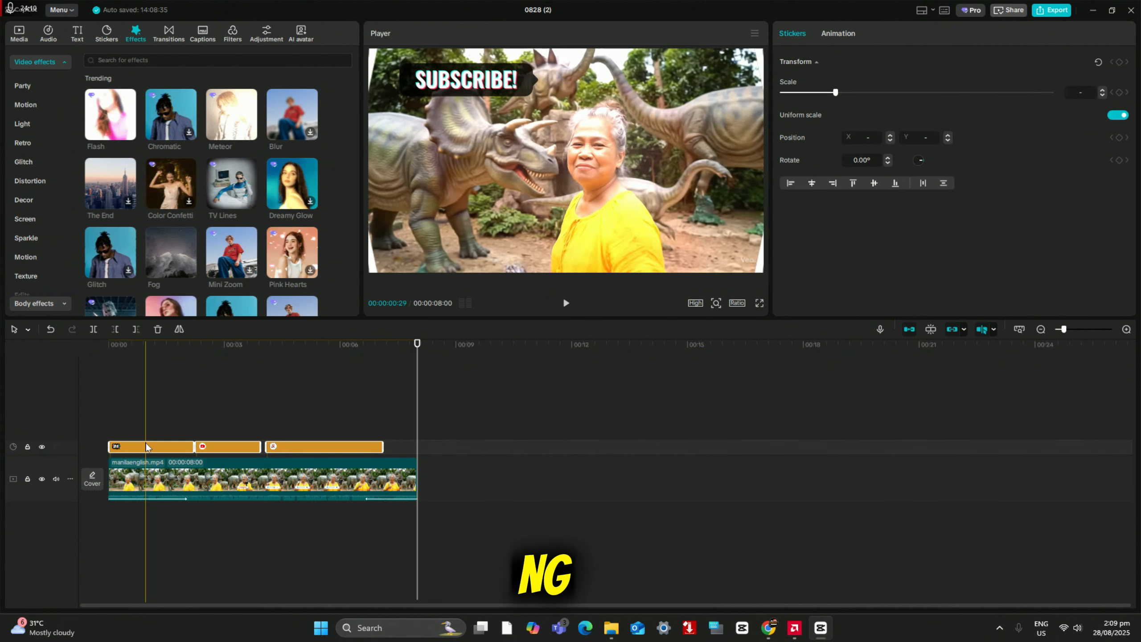
pyautogui.rightClick(147, 442)
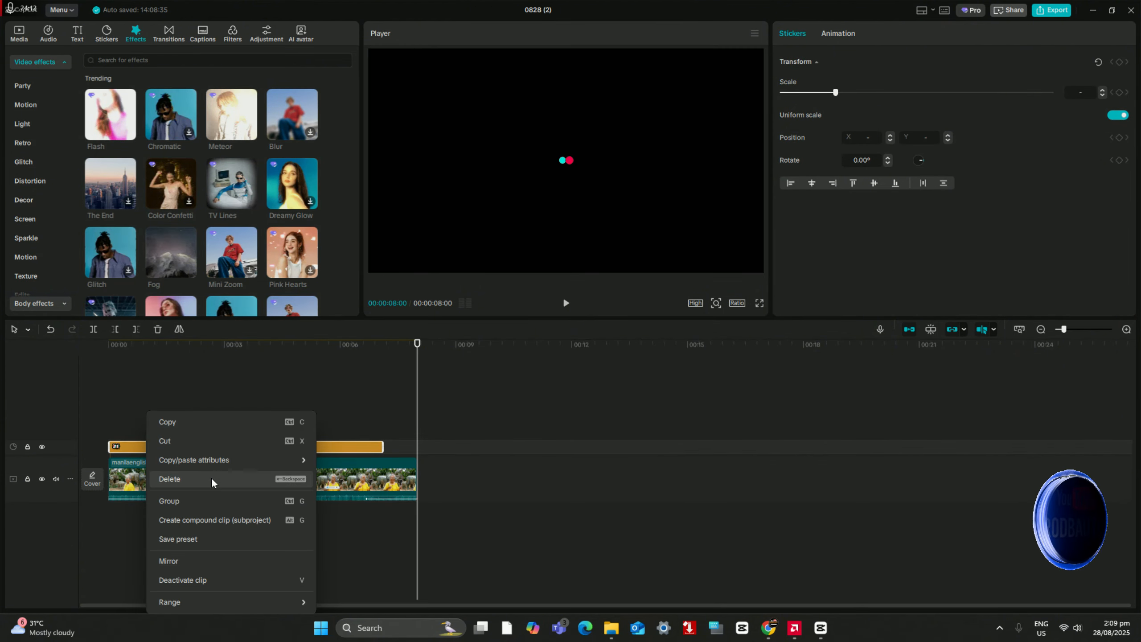
pyautogui.click(211, 478)
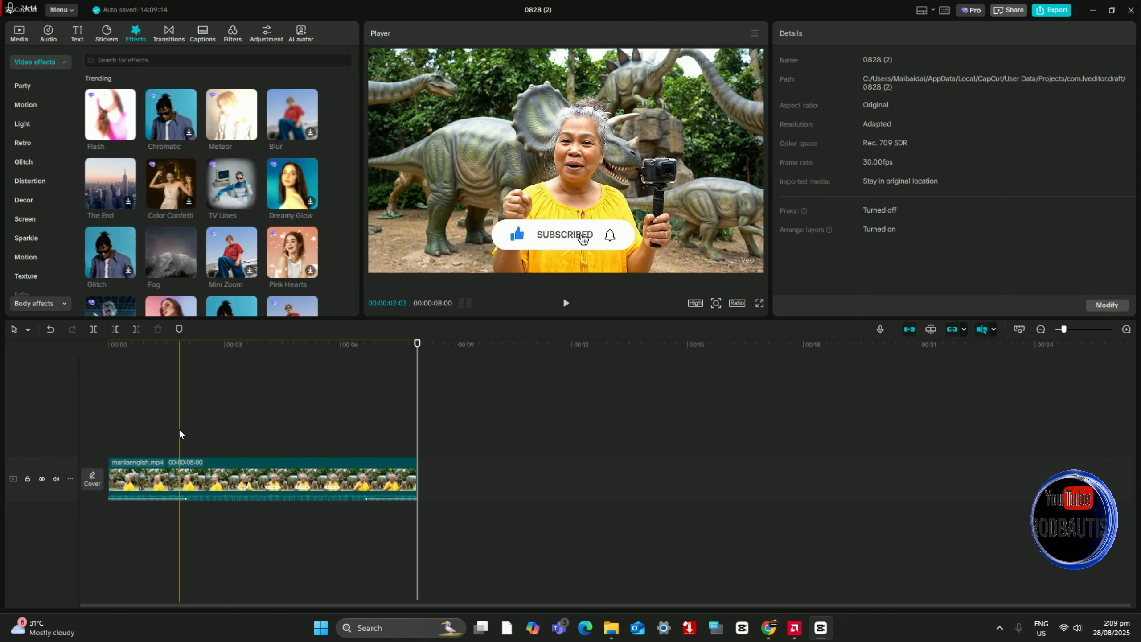
# Step: Add the Faulty Signal effect from the Glitch category at about one second into the video
pyautogui.click(146, 425)
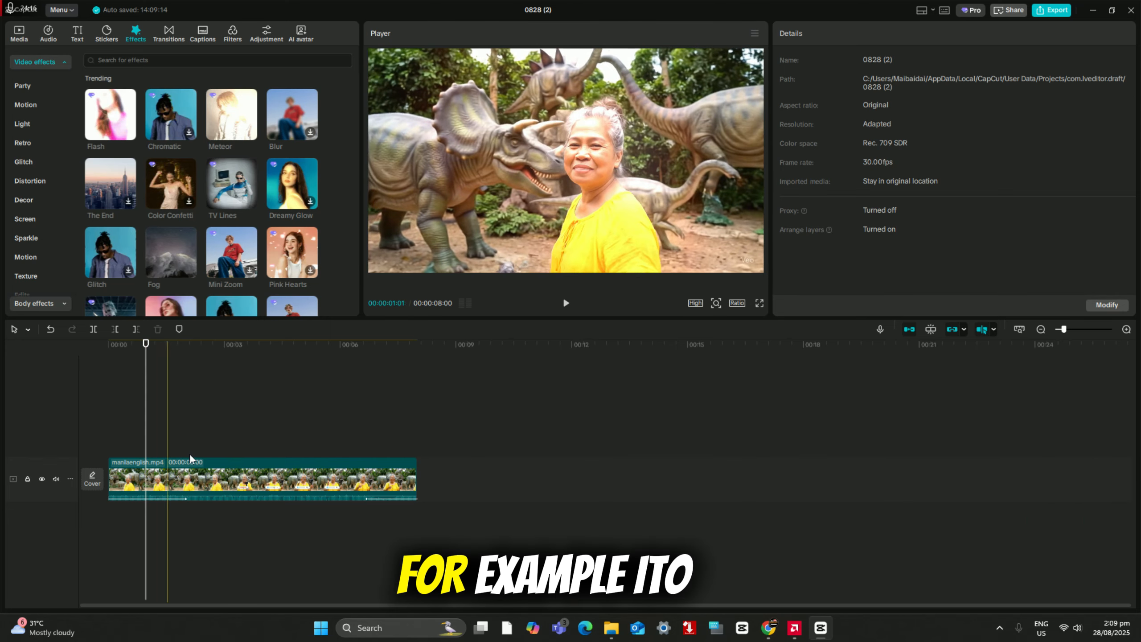
pyautogui.click(128, 477)
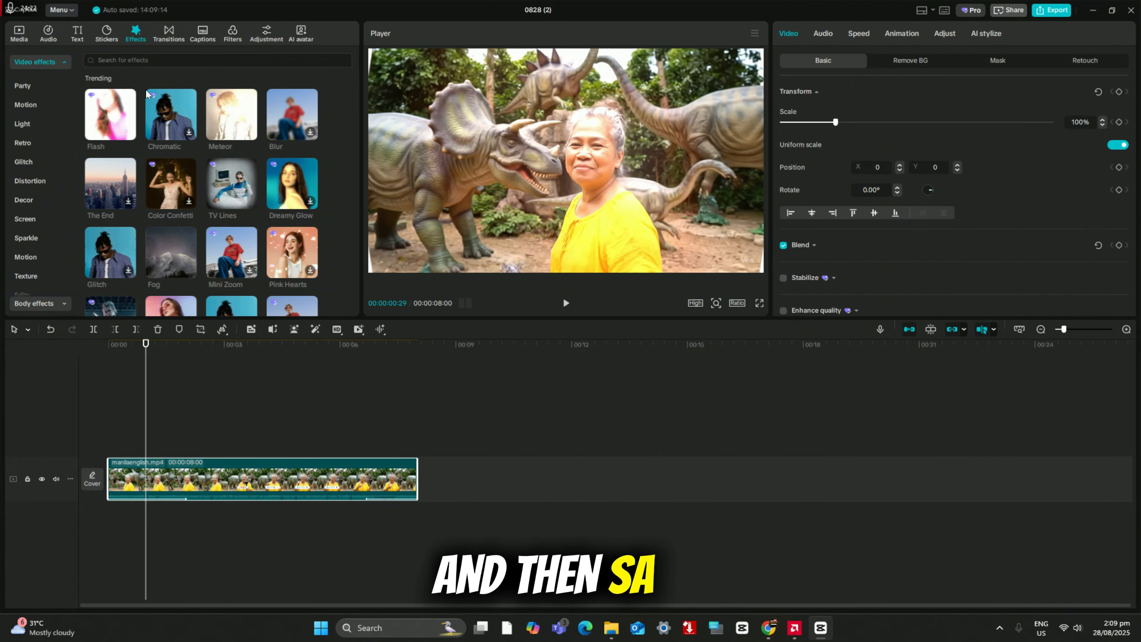
pyautogui.click(41, 89)
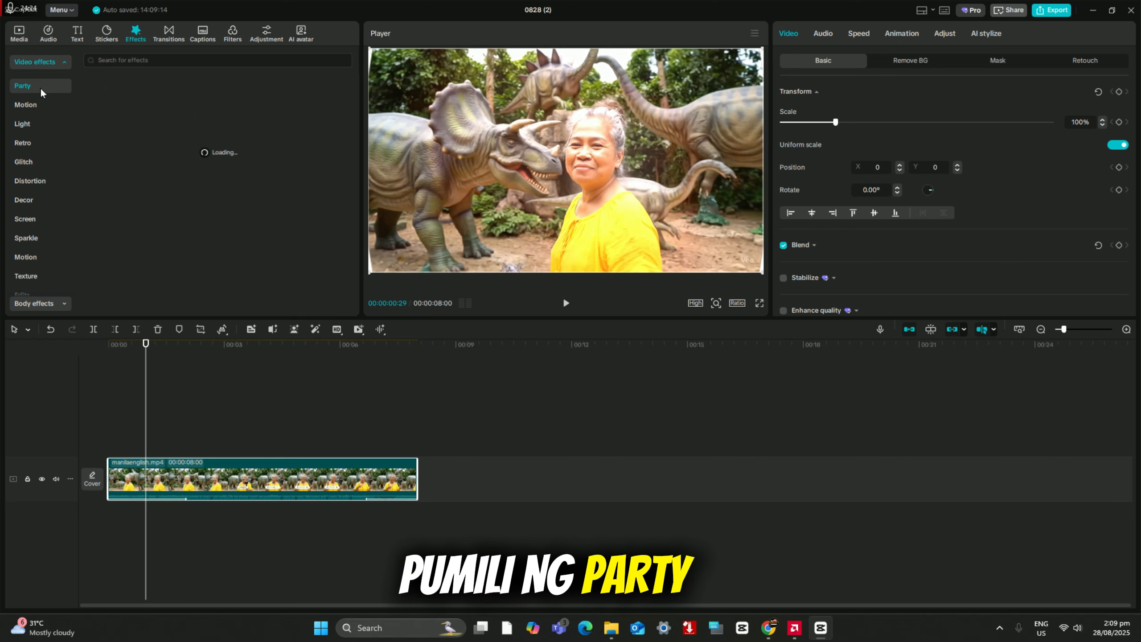
pyautogui.click(34, 105)
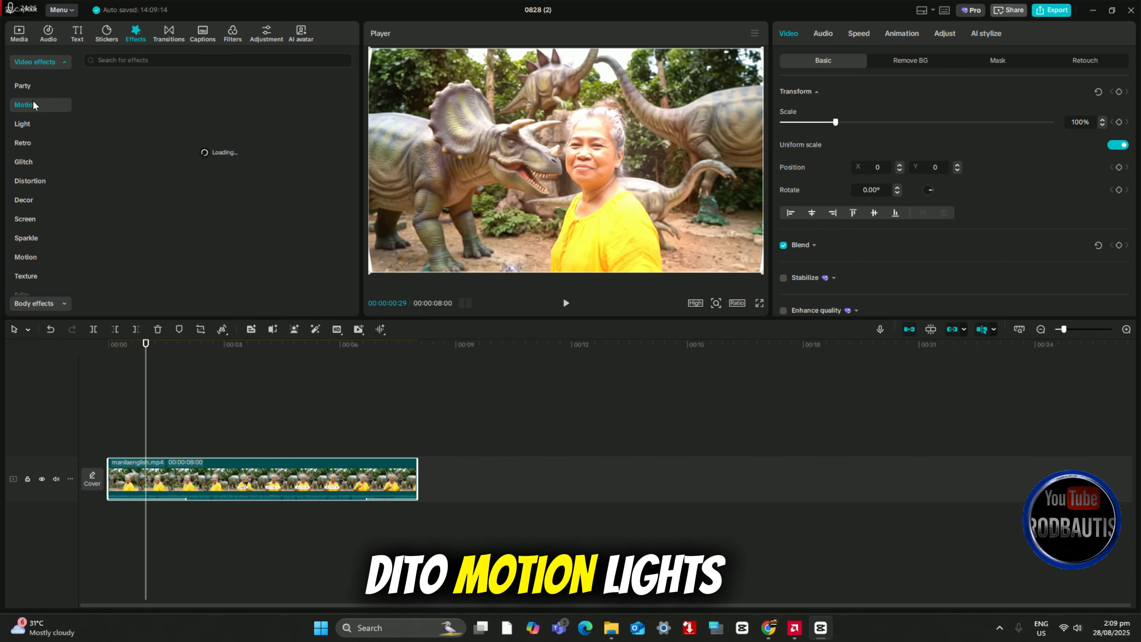
pyautogui.click(33, 123)
pyautogui.click(26, 143)
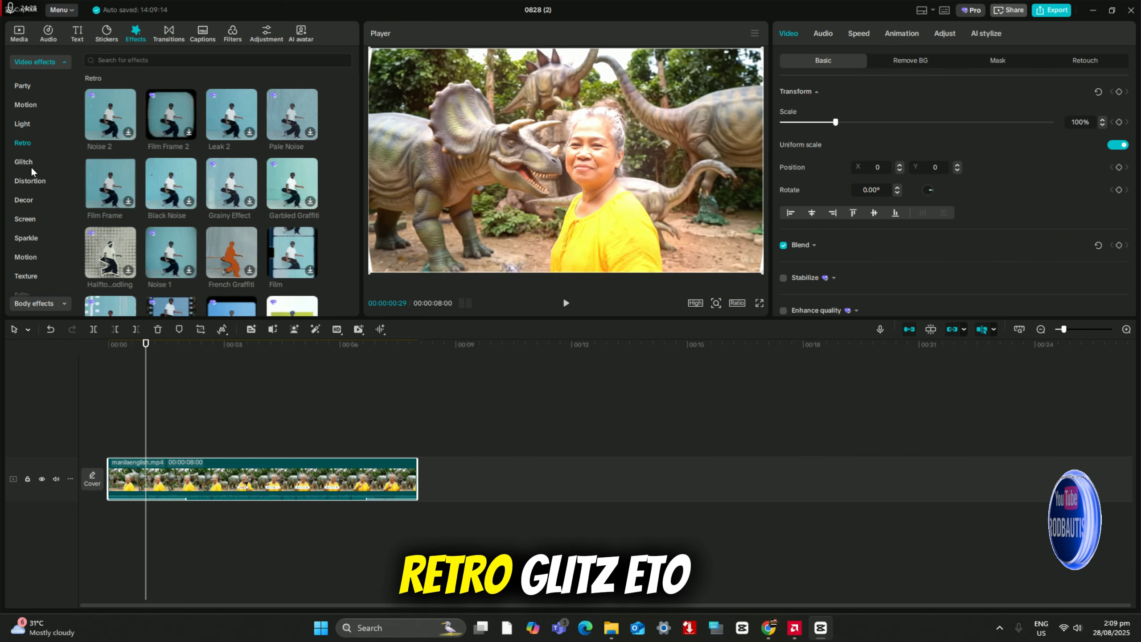
pyautogui.click(33, 162)
pyautogui.moveTo(121, 144)
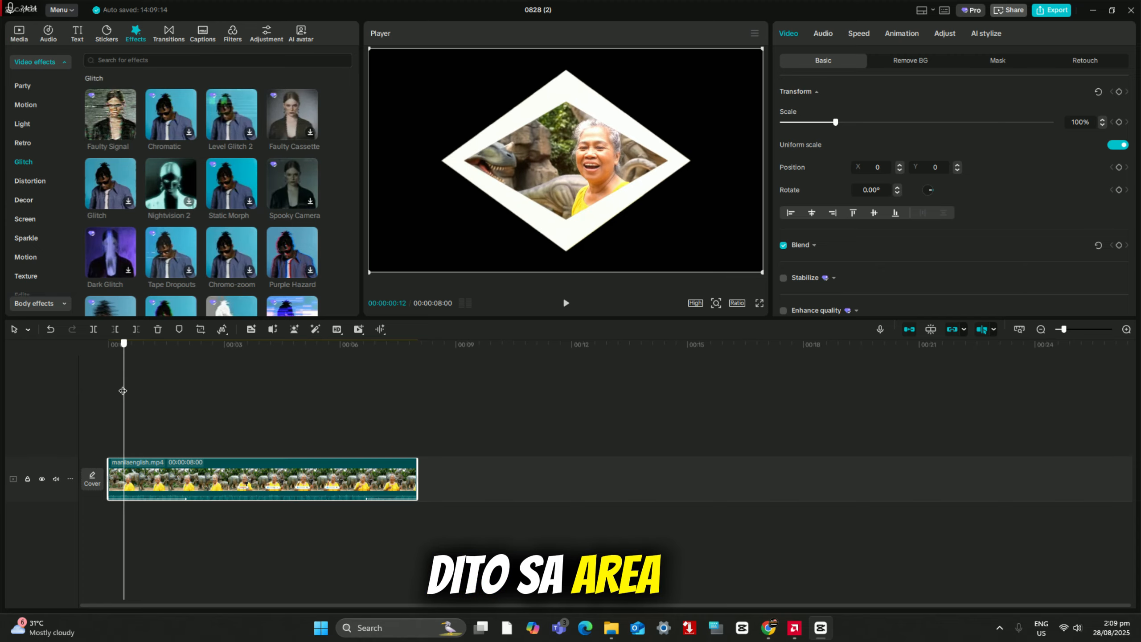
pyautogui.moveTo(144, 395); pyautogui.dragTo(146, 394)
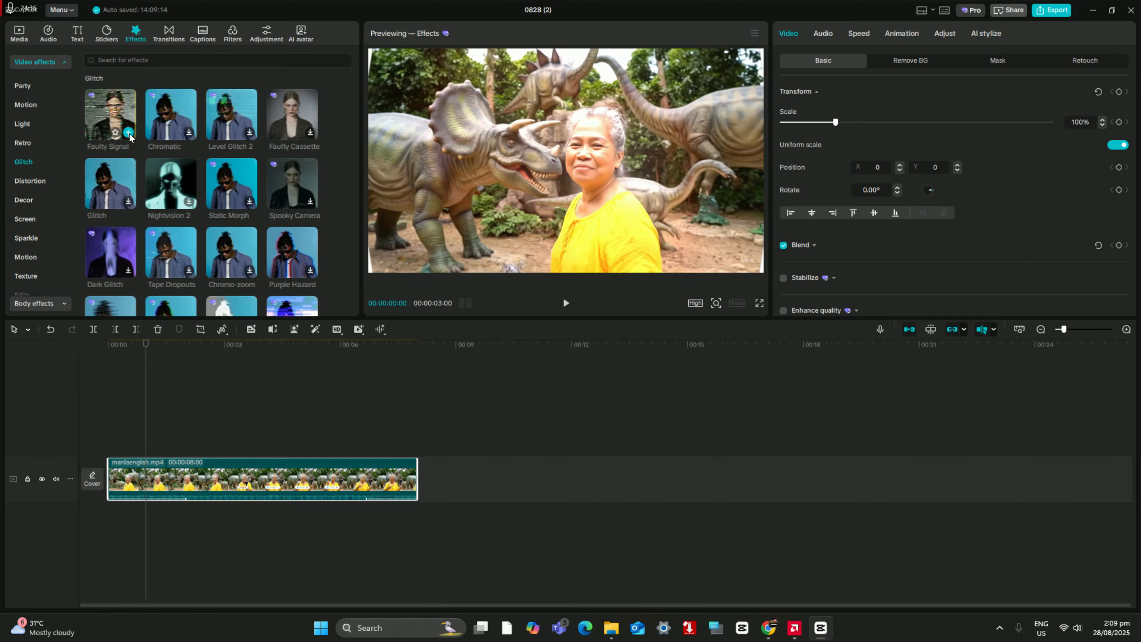
pyautogui.click(128, 133)
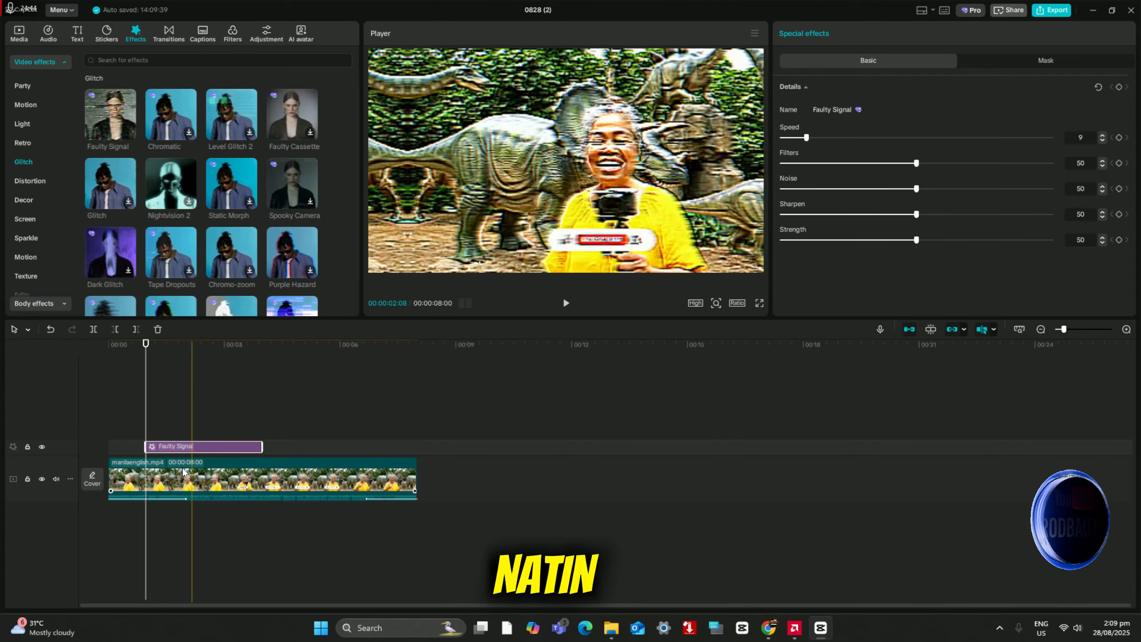
# Step: Shorten the Faulty Signal effect to less than one second and play the result
pyautogui.moveTo(154, 446)
pyautogui.mouseDown()
pyautogui.moveTo(310, 447)
pyautogui.moveTo(175, 444)
pyautogui.mouseUp()
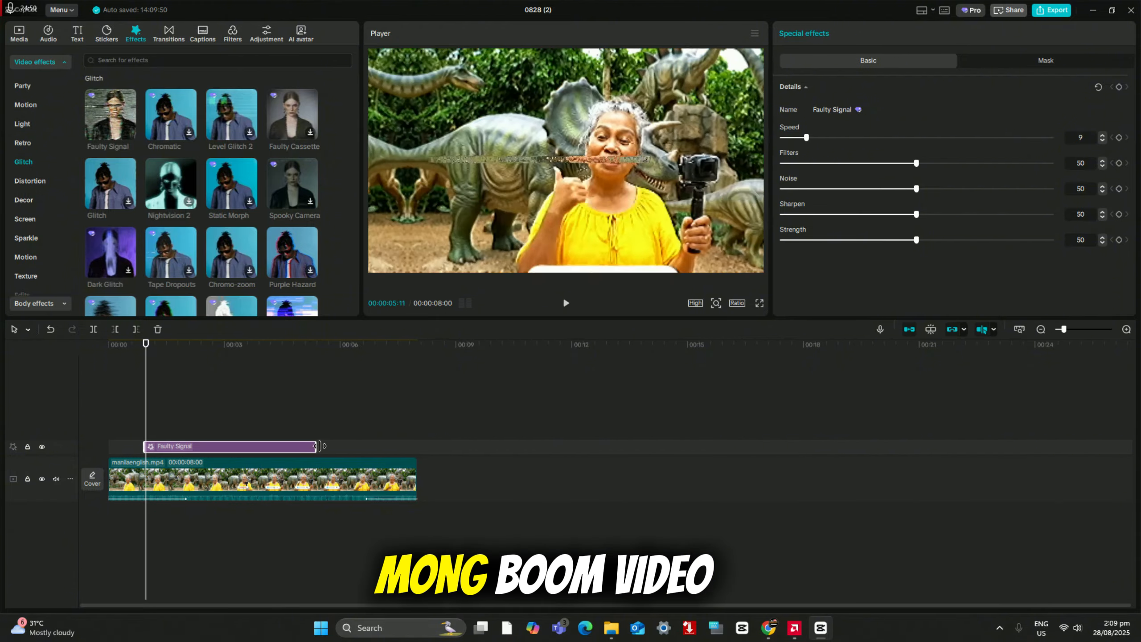
pyautogui.moveTo(419, 448); pyautogui.dragTo(411, 448)
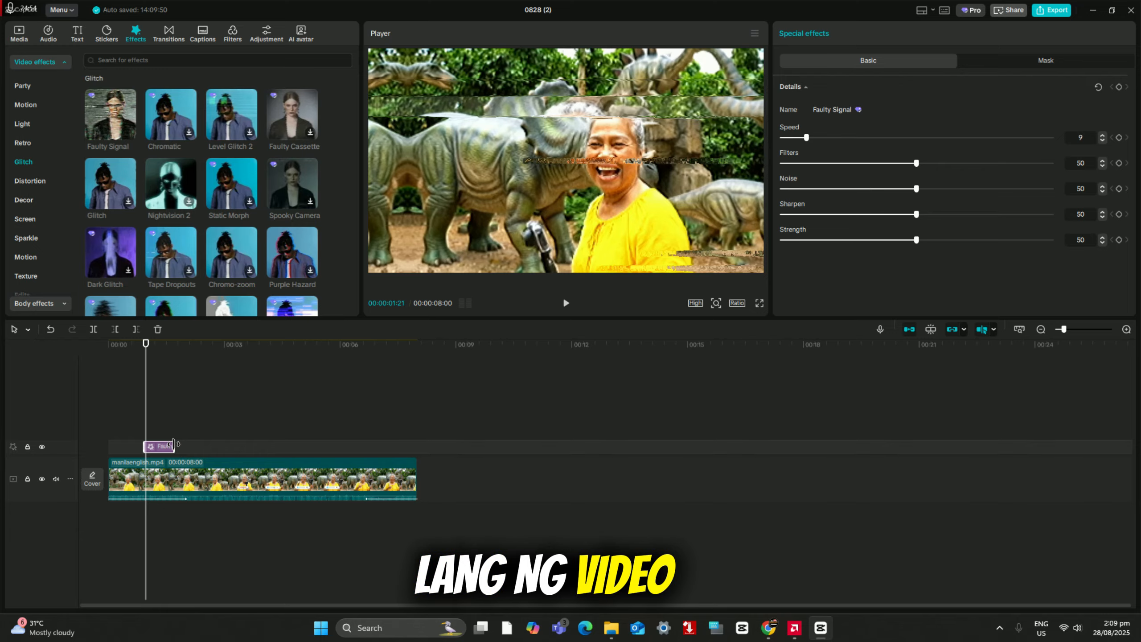
pyautogui.click(565, 303)
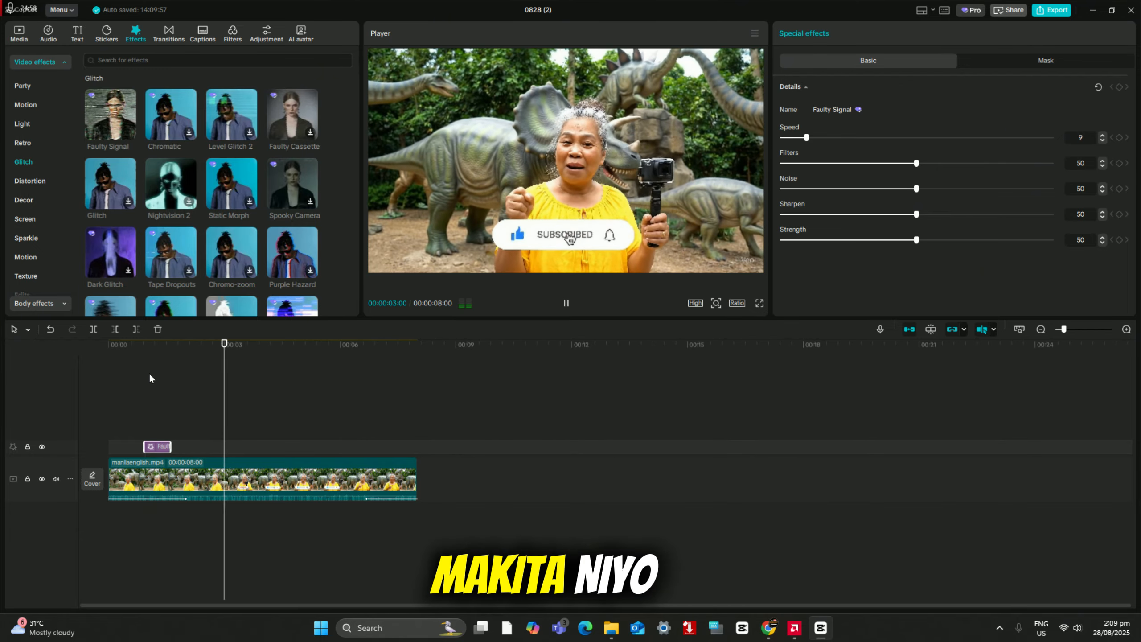
# Step: Extend the Faulty Signal effect to about the seven-second mark and play it back
pyautogui.click(143, 380)
pyautogui.moveTo(169, 446); pyautogui.dragTo(373, 447)
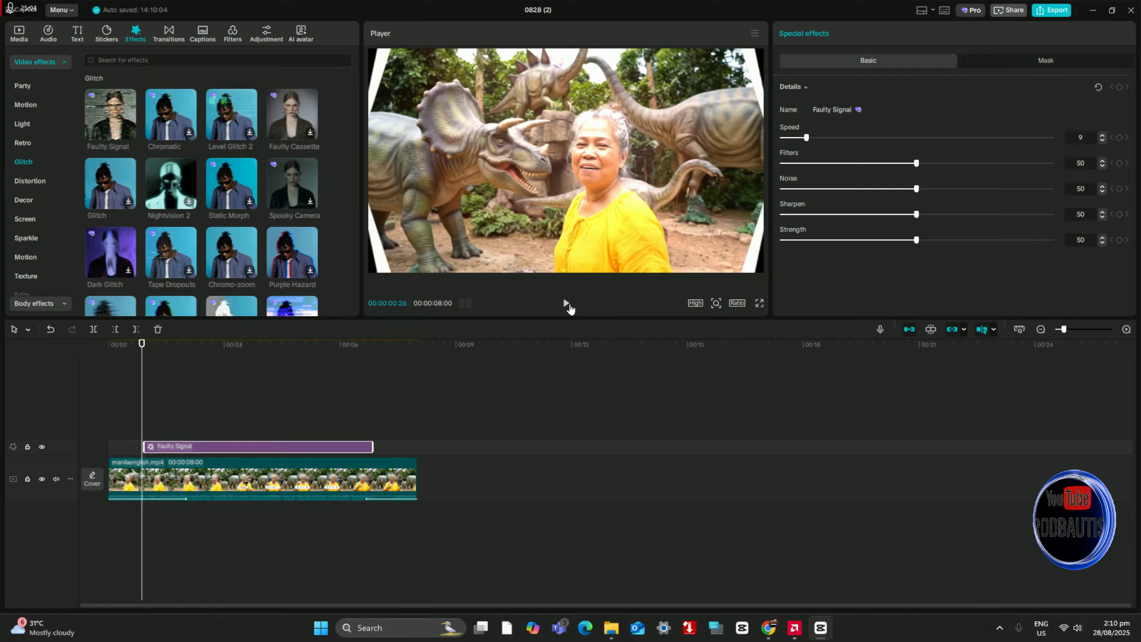
pyautogui.click(567, 304)
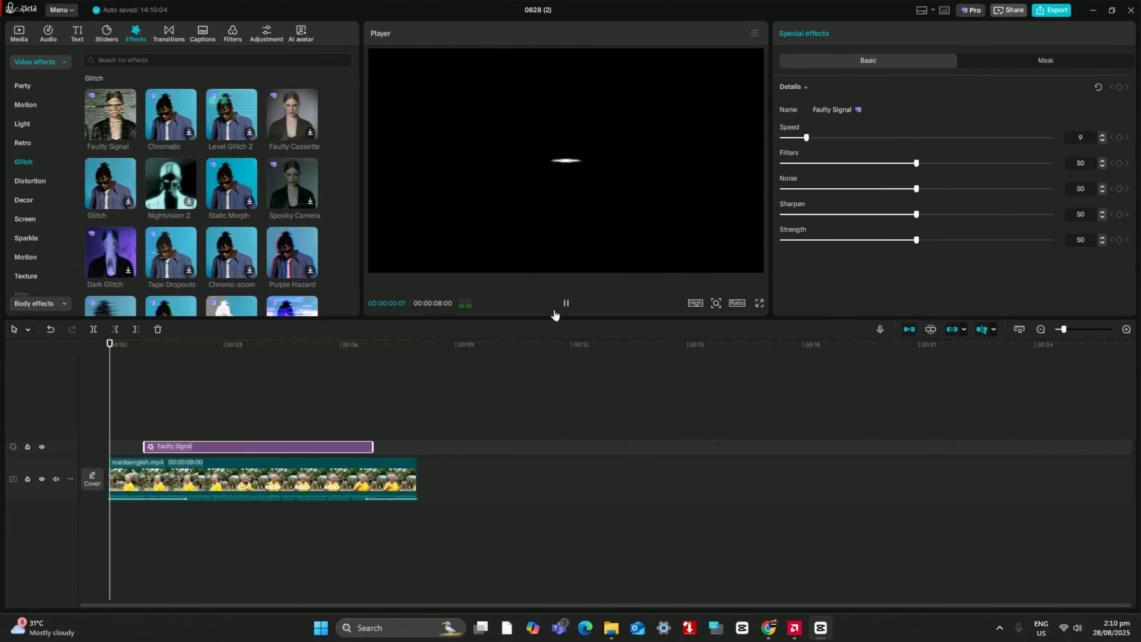
# Step: Shorten the Faulty Signal effect to about 1.5 seconds and place it near the start of the video
pyautogui.click(276, 439)
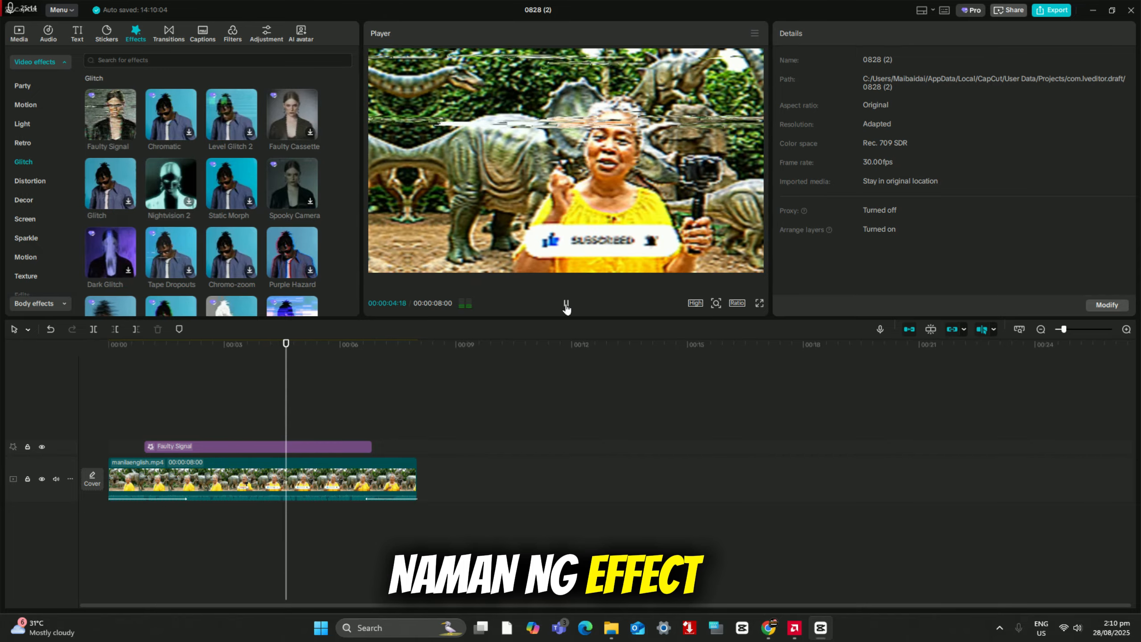
pyautogui.click(236, 447)
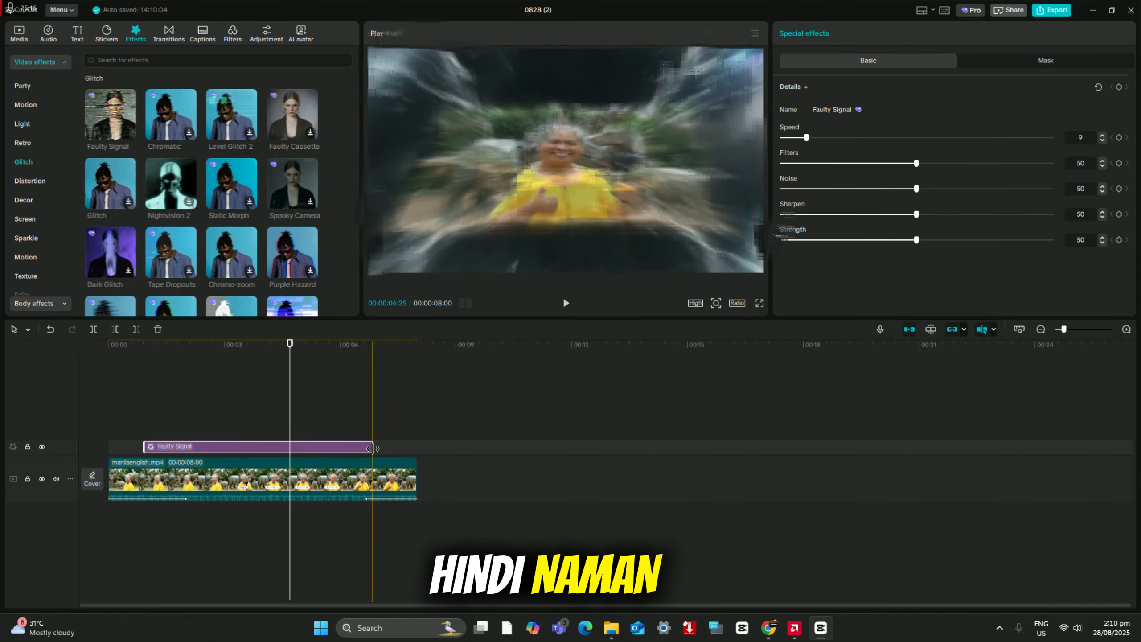
pyautogui.moveTo(373, 447); pyautogui.dragTo(153, 451)
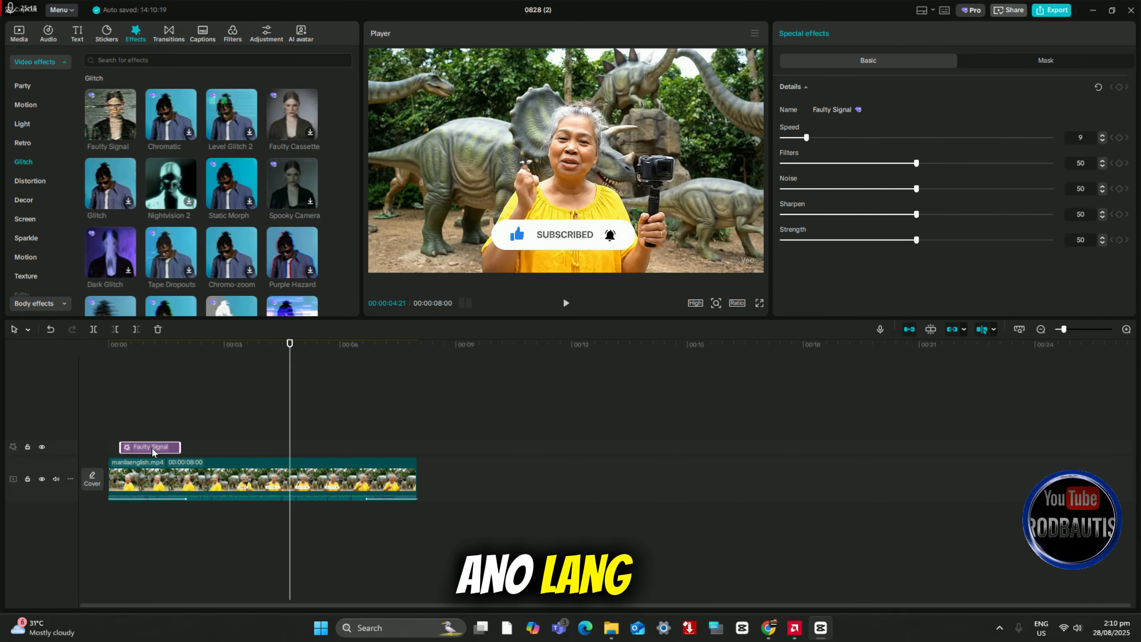
# Step: Add the Neon Flow effect from the Light category at about two seconds and play the result
pyautogui.click(21, 128)
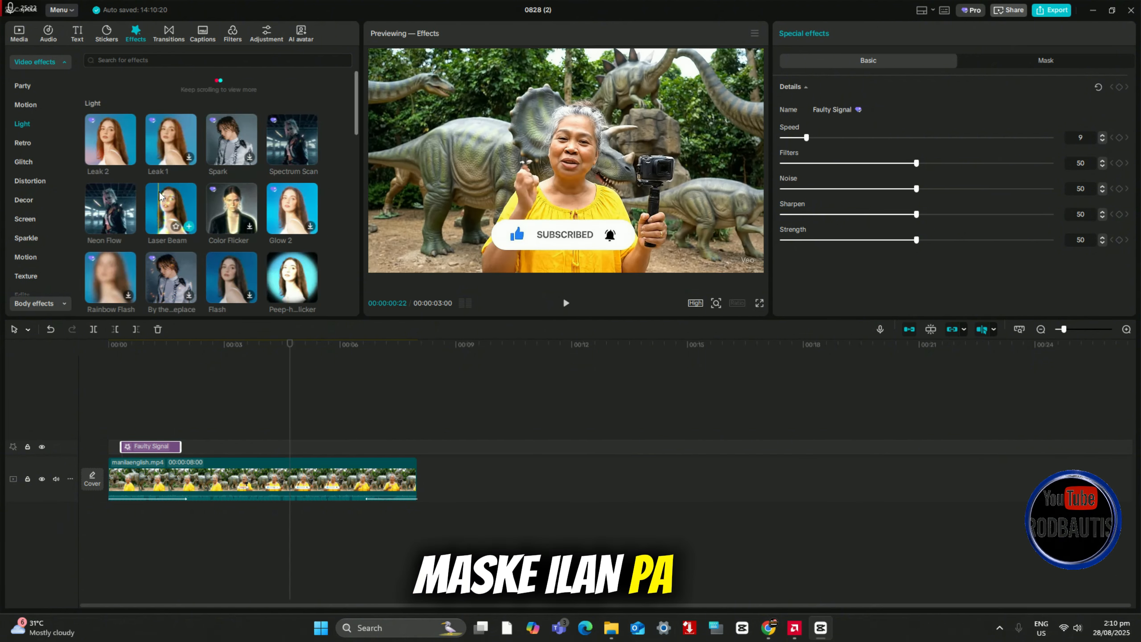
pyautogui.scroll(5, 225, 179)
pyautogui.scroll(3, 260, 136)
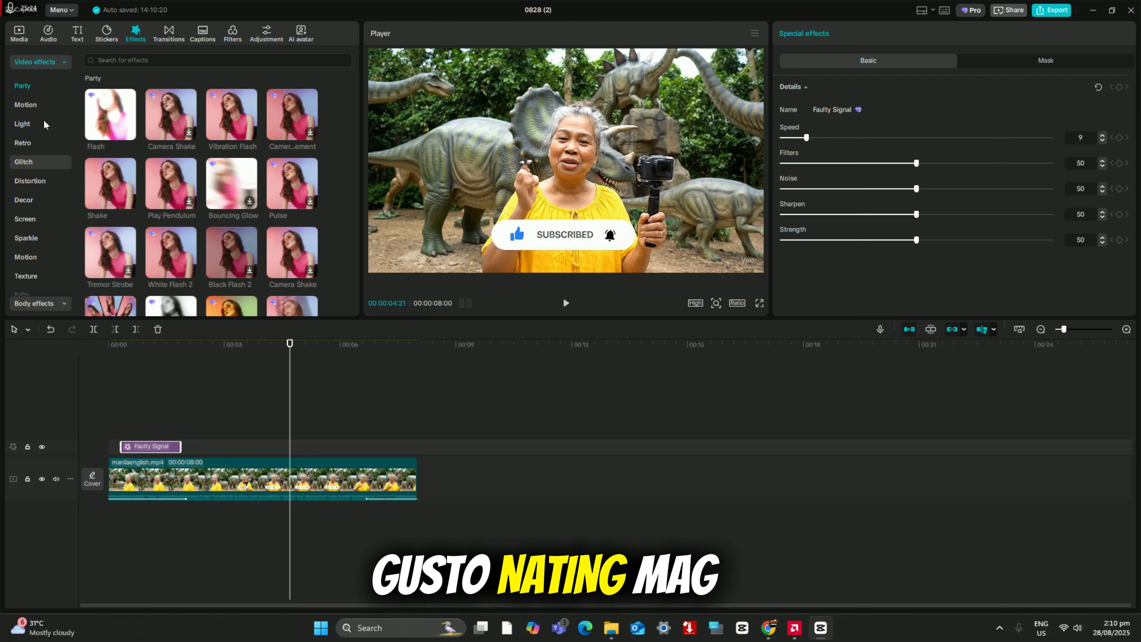
pyautogui.click(33, 126)
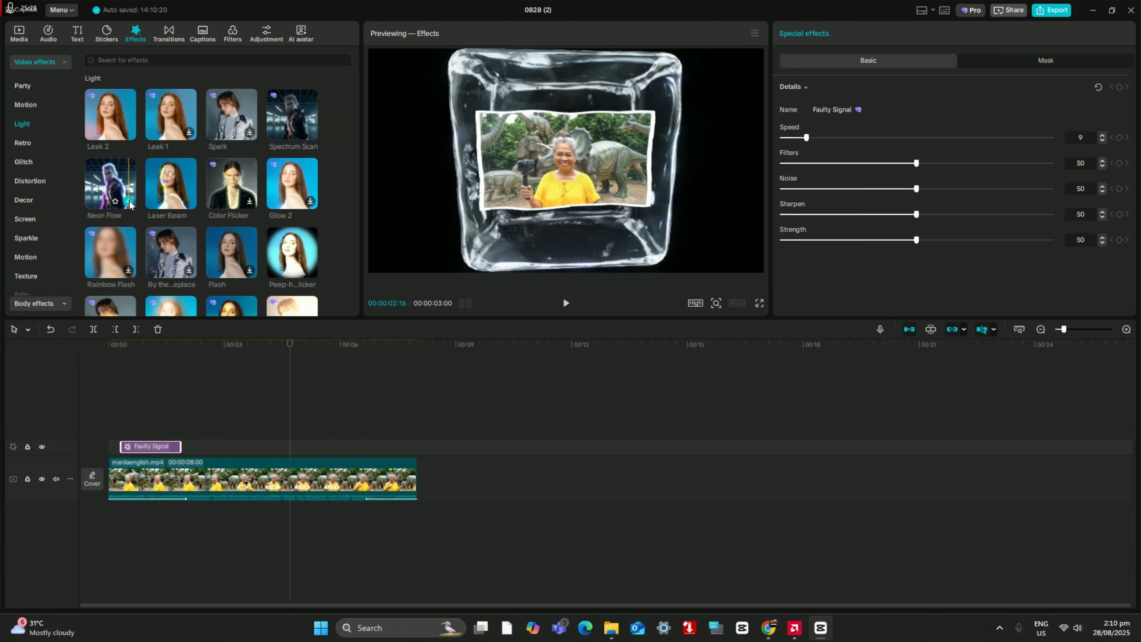
pyautogui.click(191, 421)
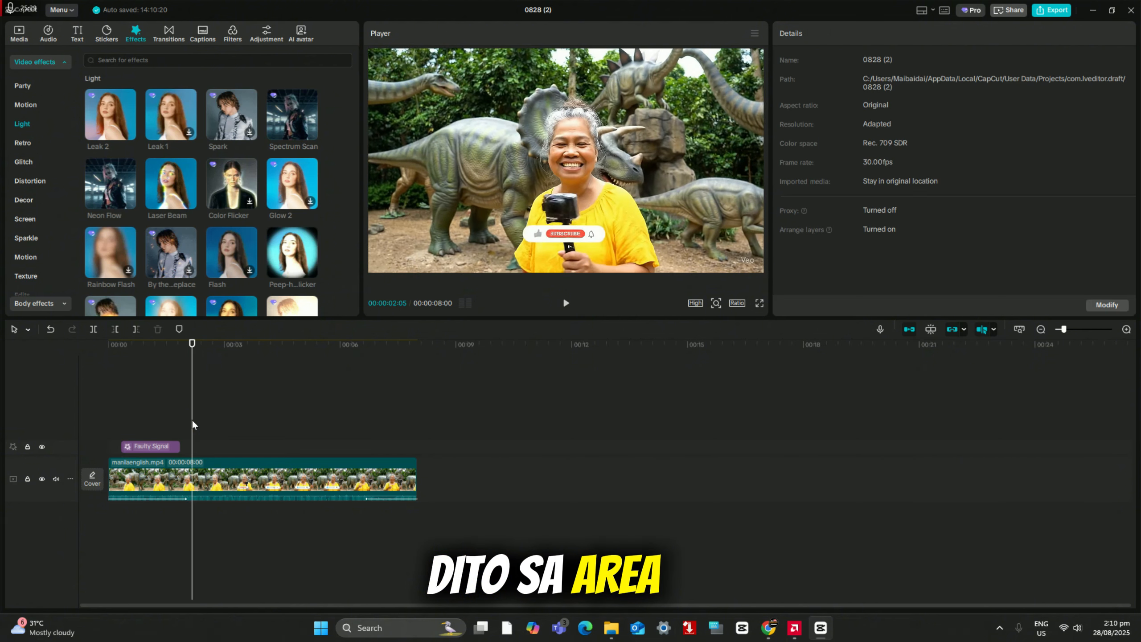
pyautogui.click(128, 202)
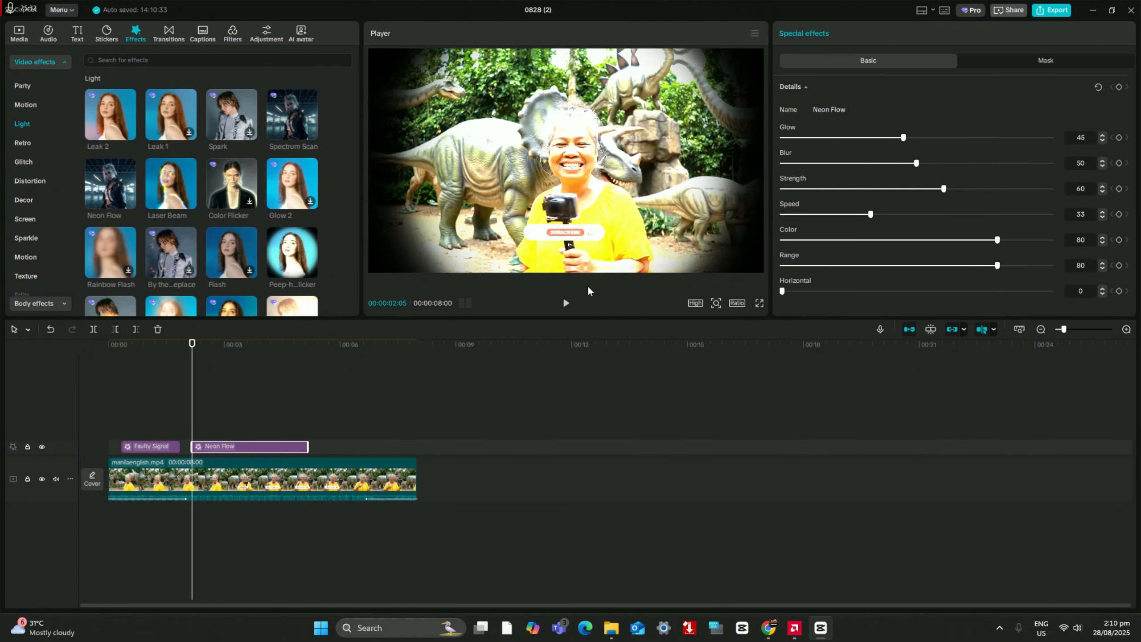
pyautogui.click(566, 302)
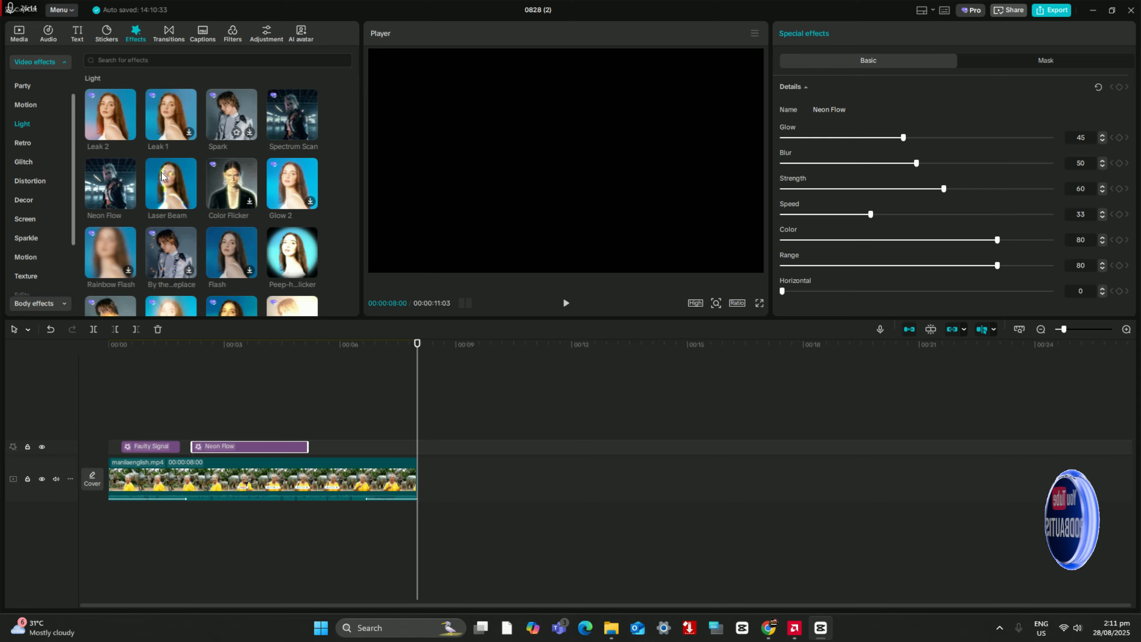
# Step: Download the By the Fireplace light effect and add it directly after the Neon Flow effect
pyautogui.scroll(-1, 164, 184)
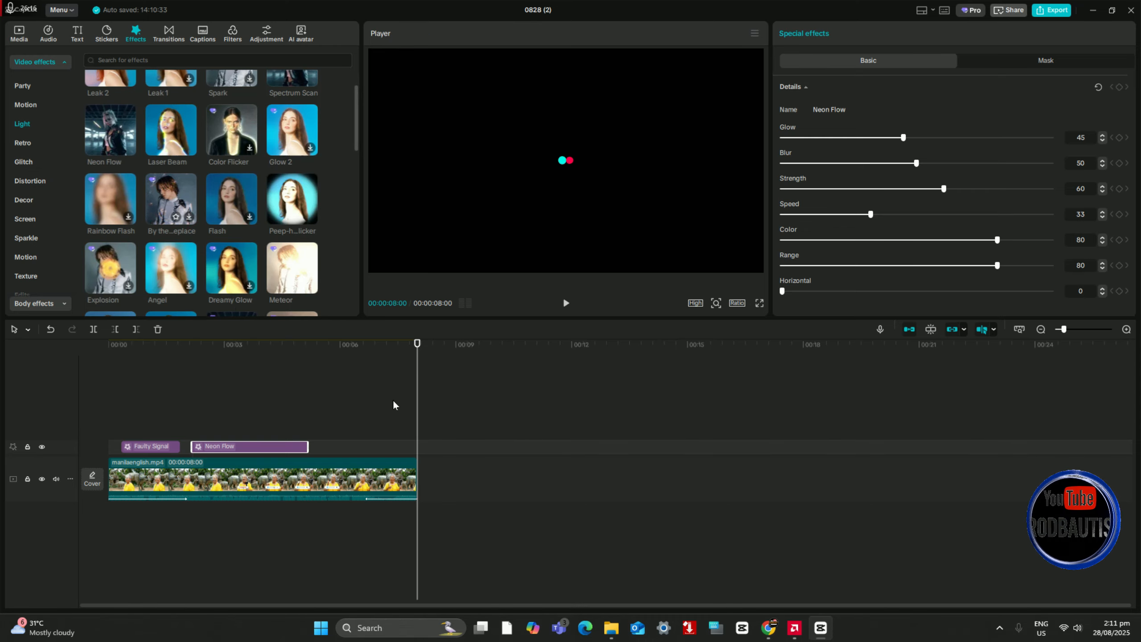
pyautogui.click(312, 393)
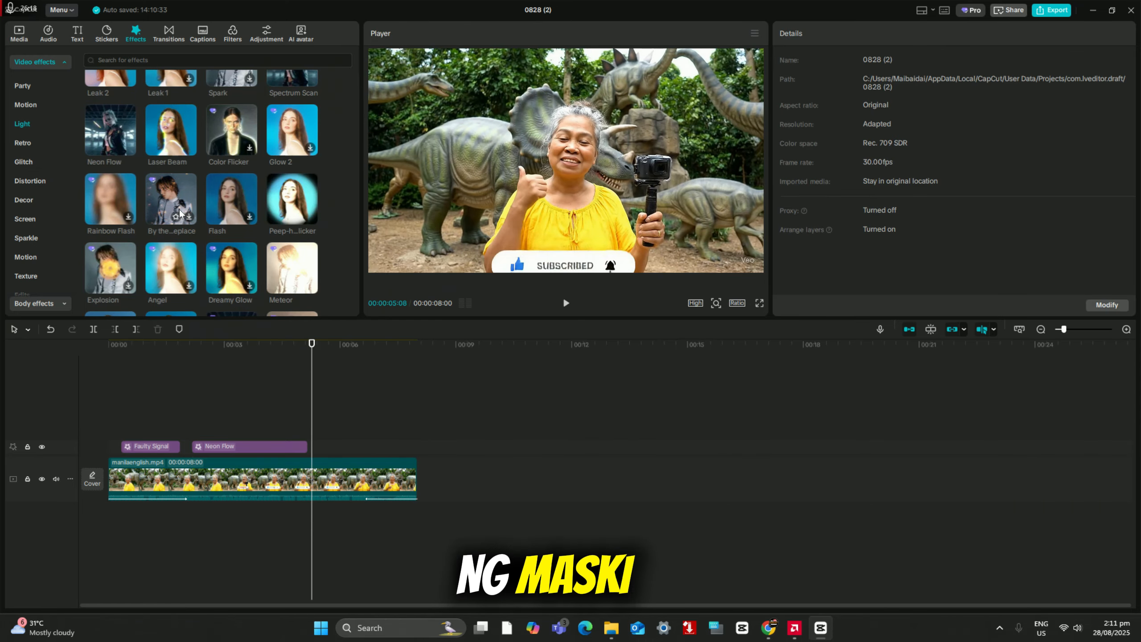
pyautogui.click(188, 217)
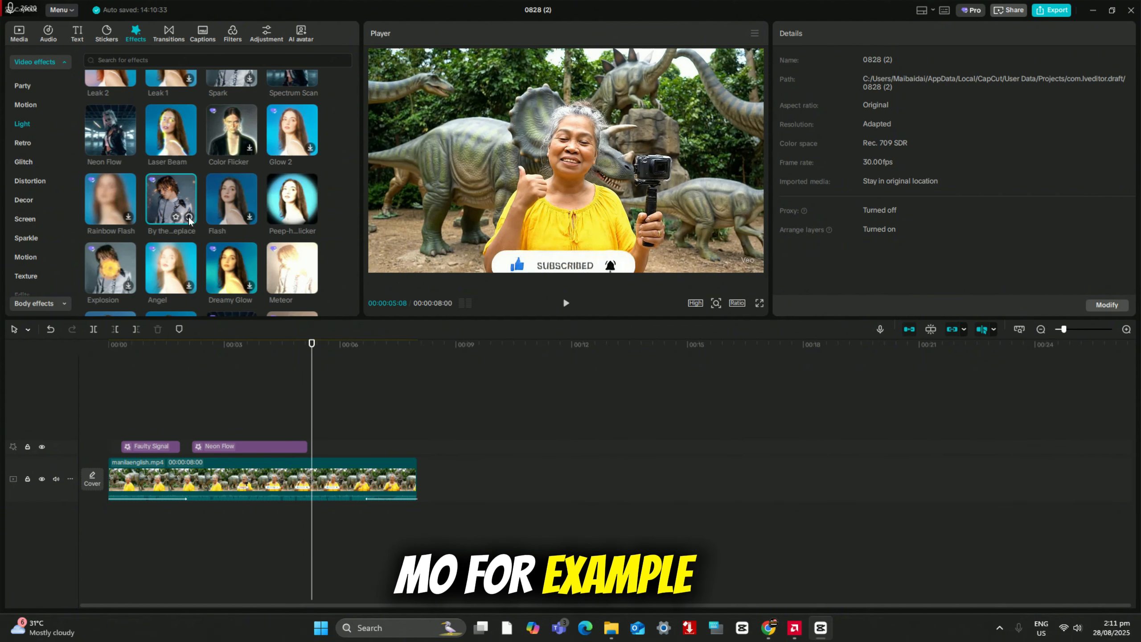
pyautogui.click(188, 218)
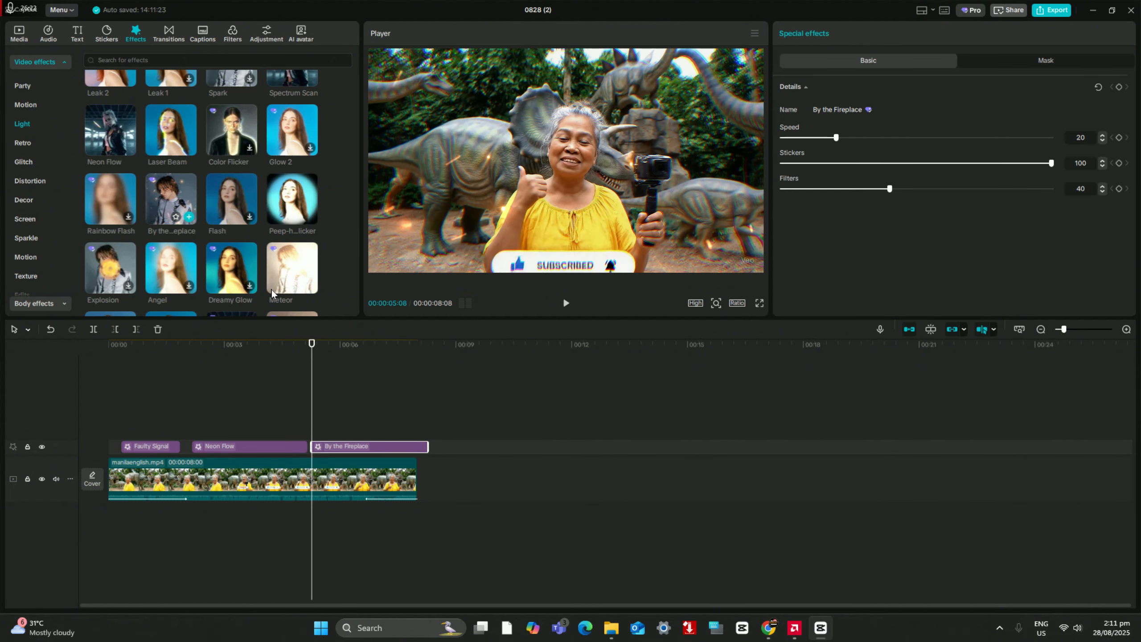
# Step: Play the video from the middle and from the start to check the three added effects
pyautogui.click(234, 375)
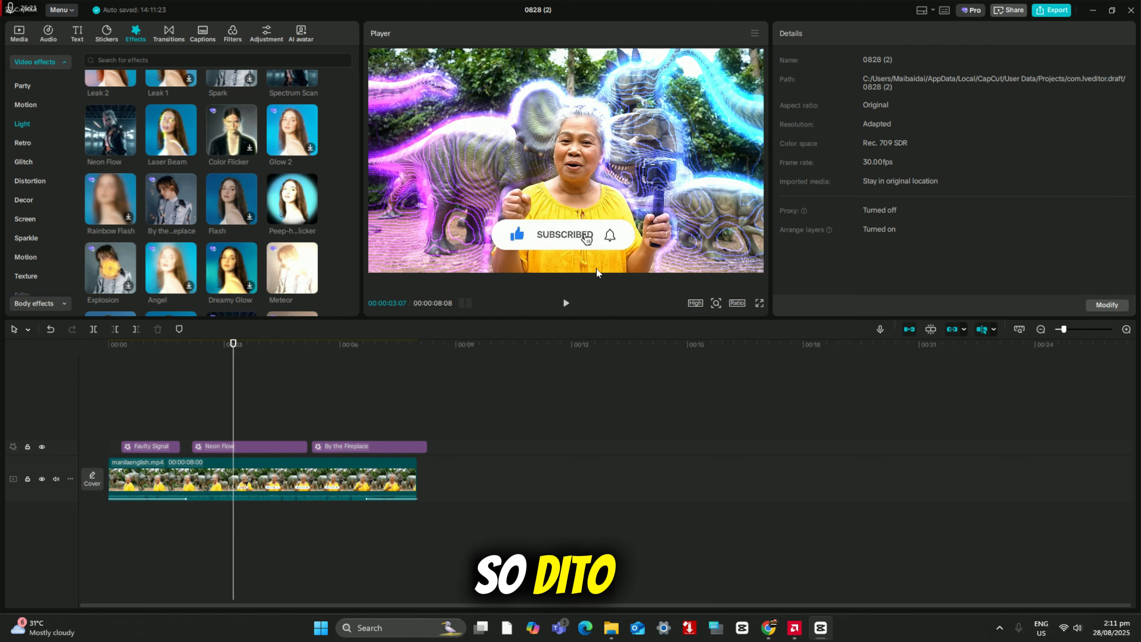
pyautogui.click(566, 302)
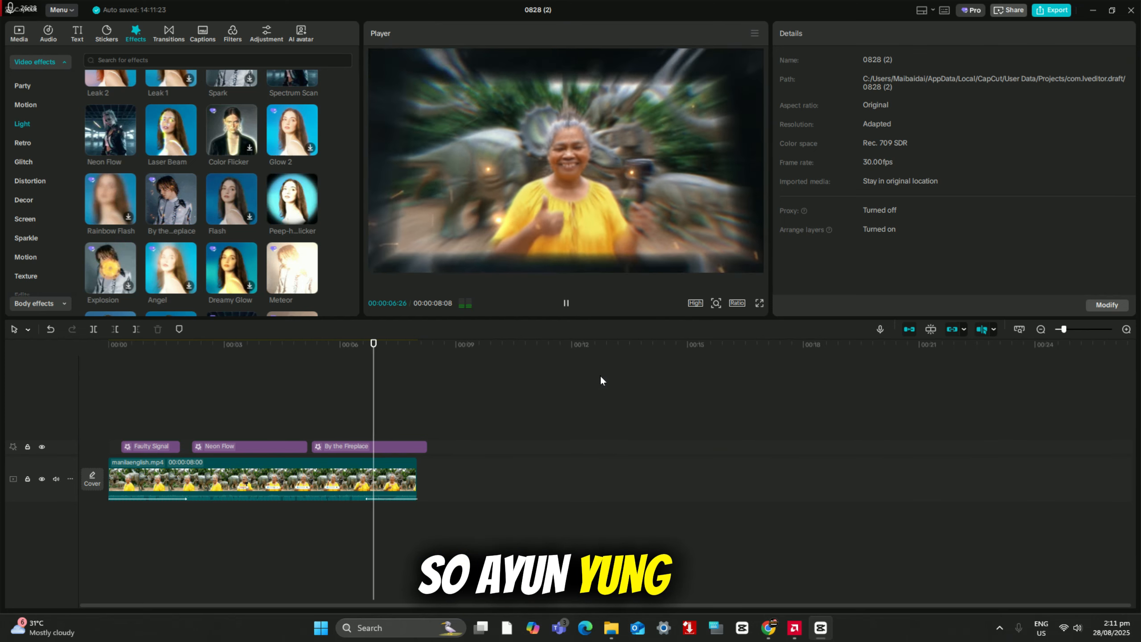
pyautogui.click(566, 304)
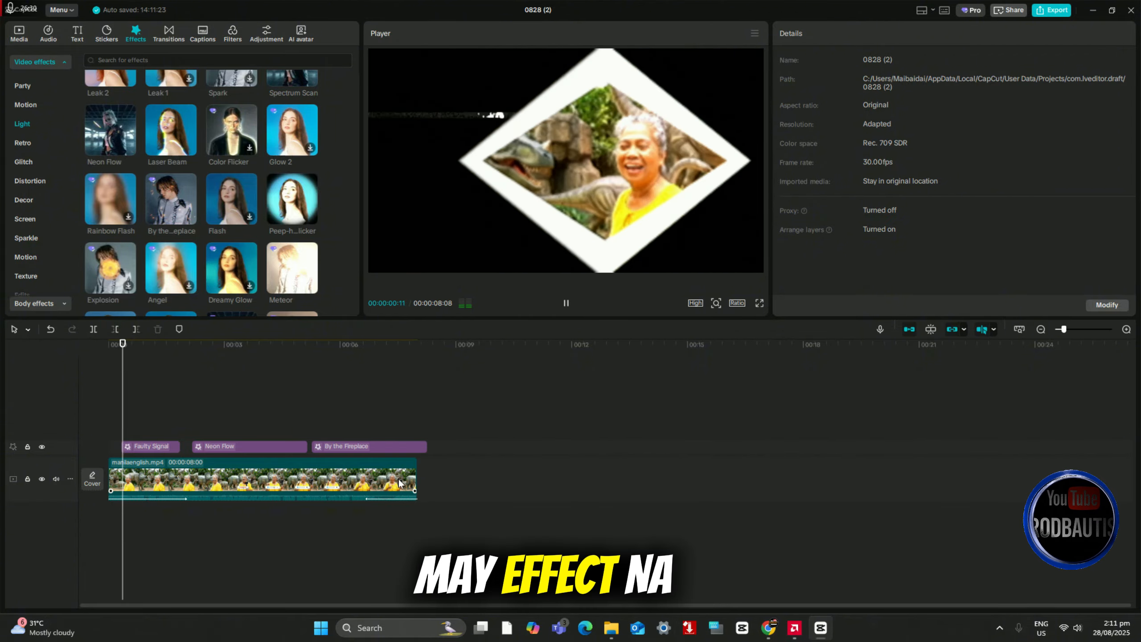
pyautogui.click(278, 467)
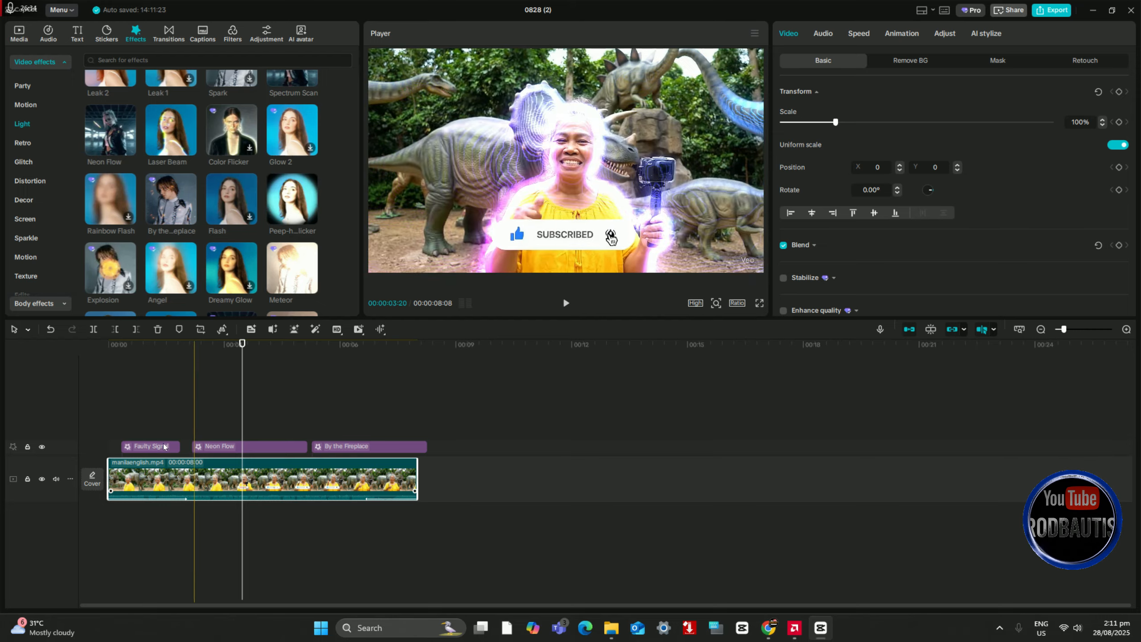
# Step: Move the Faulty Signal effect to the video's start and shift Neon Flow and By the Fireplace slightly earlier
pyautogui.click(139, 446)
pyautogui.moveTo(137, 447); pyautogui.dragTo(127, 447)
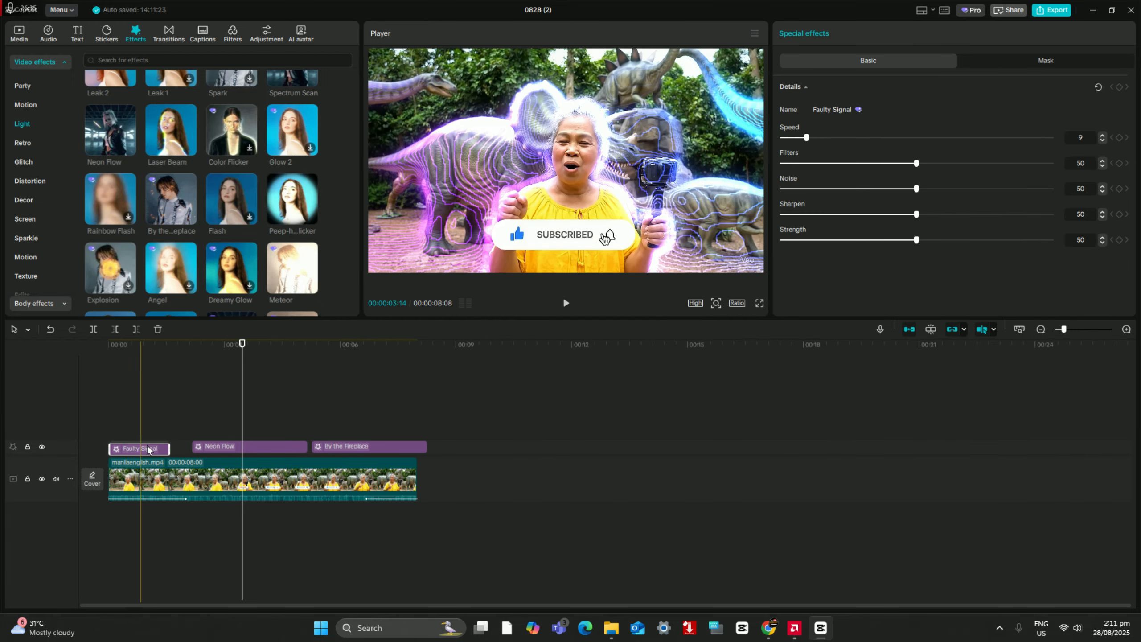
pyautogui.click(214, 447)
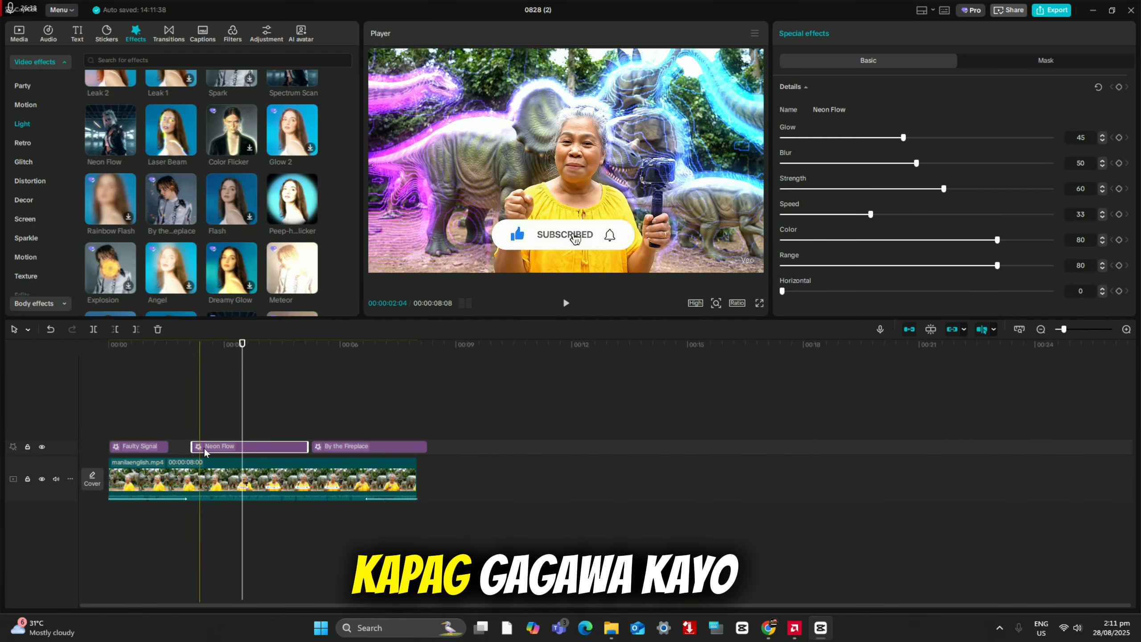
pyautogui.moveTo(206, 447); pyautogui.dragTo(192, 447)
pyautogui.moveTo(338, 445)
pyautogui.mouseDown()
pyautogui.moveTo(317, 447)
pyautogui.moveTo(331, 446)
pyautogui.mouseUp()
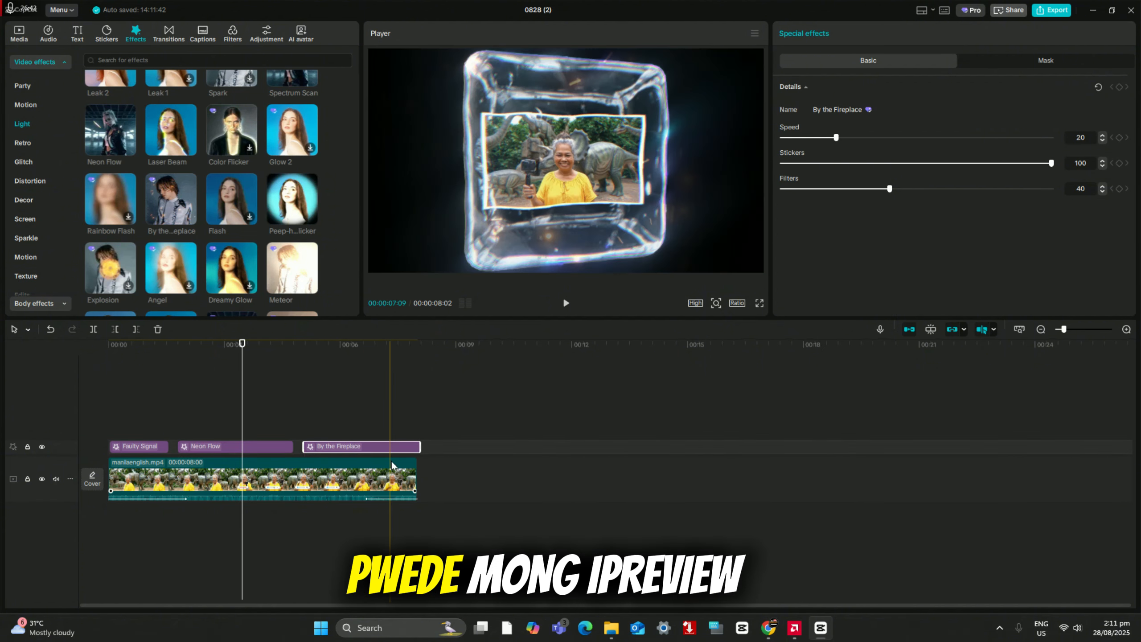
# Step: Delete all three effect clips from the timeline
pyautogui.moveTo(437, 423); pyautogui.dragTo(133, 447)
pyautogui.rightClick(132, 447)
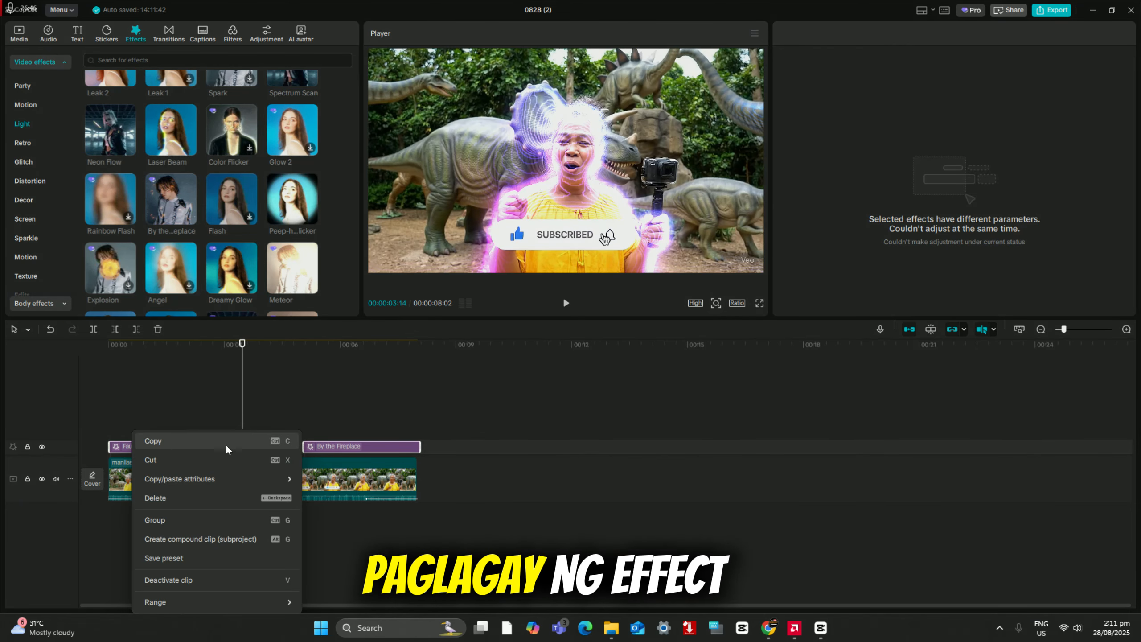
pyautogui.click(152, 498)
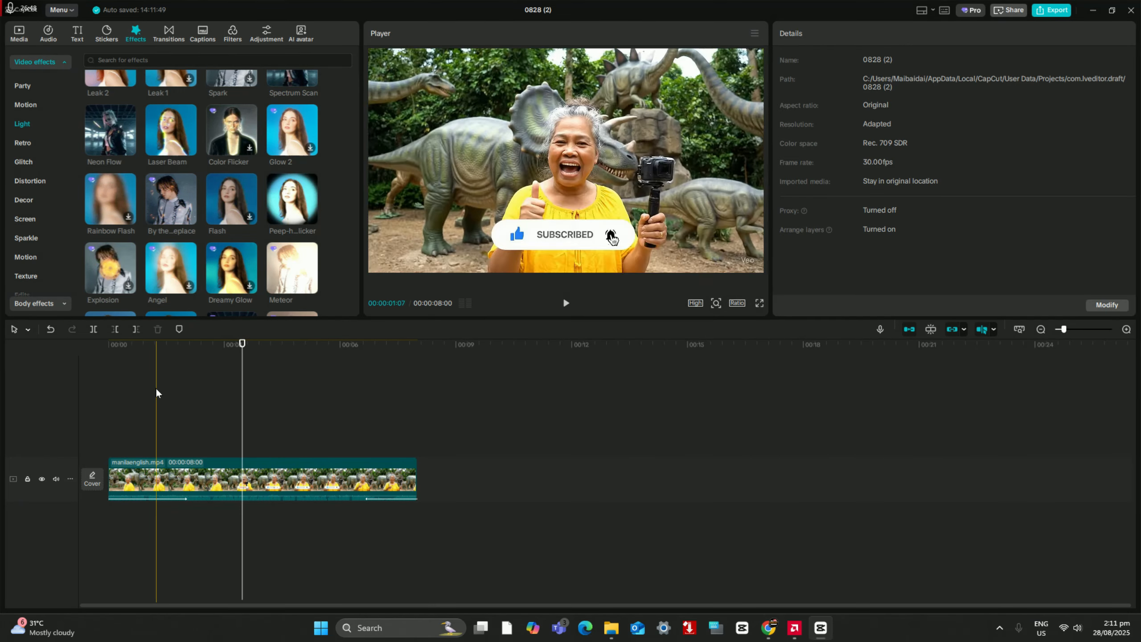
# Step: Shrink the editor window to reach the Cupcut folder and import the newYtlogo image from it into the project media
pyautogui.click(21, 31)
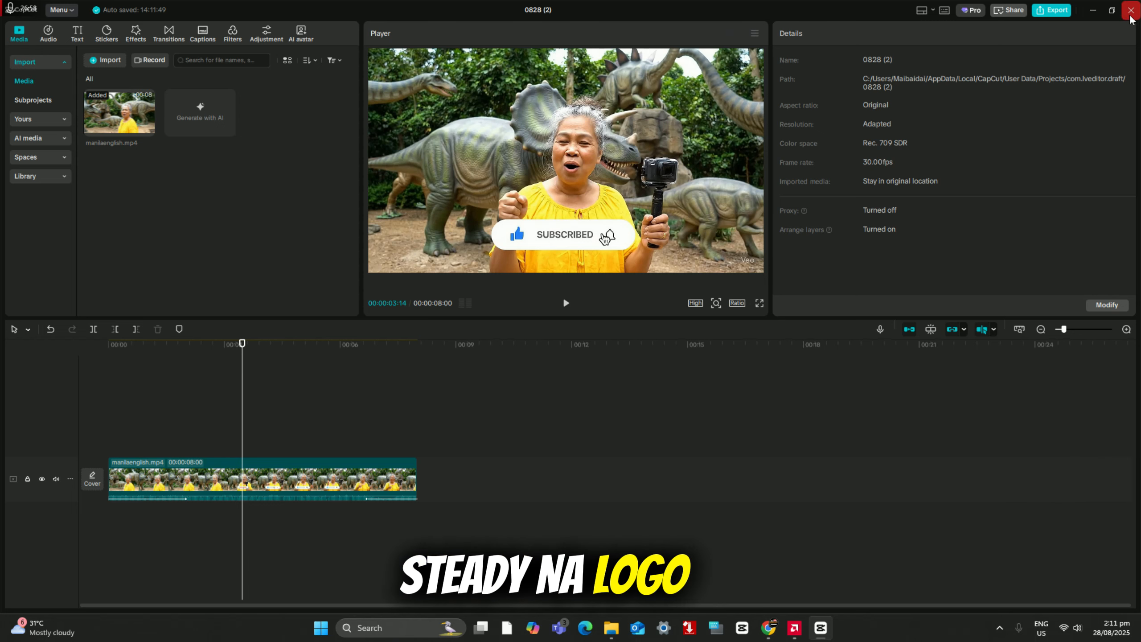
pyautogui.click(1114, 15)
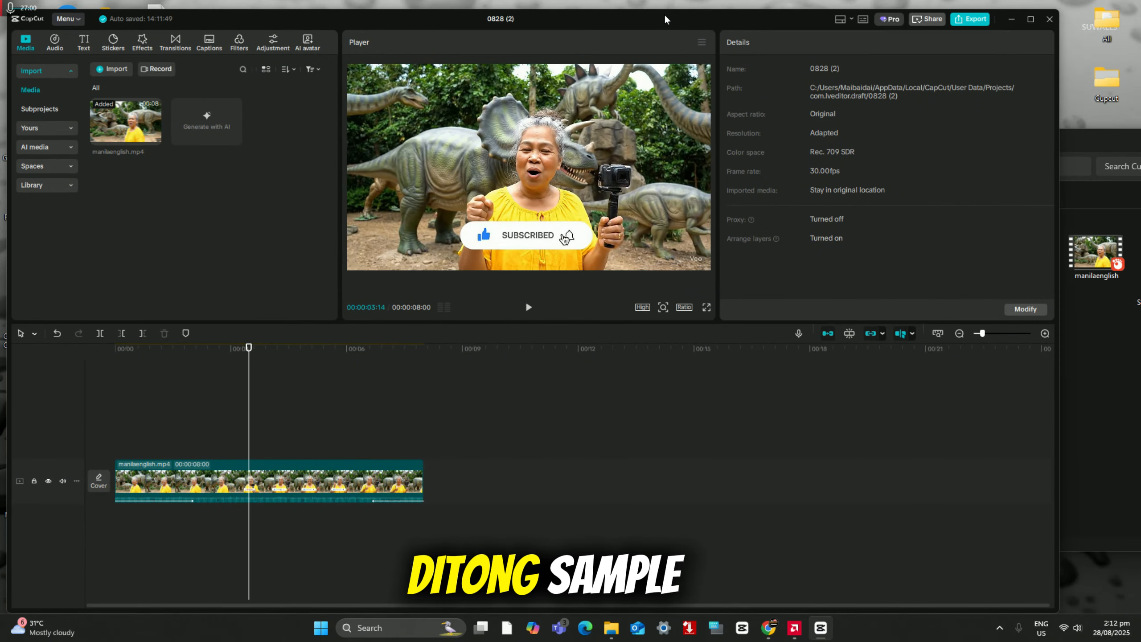
pyautogui.moveTo(670, 20); pyautogui.dragTo(664, 15)
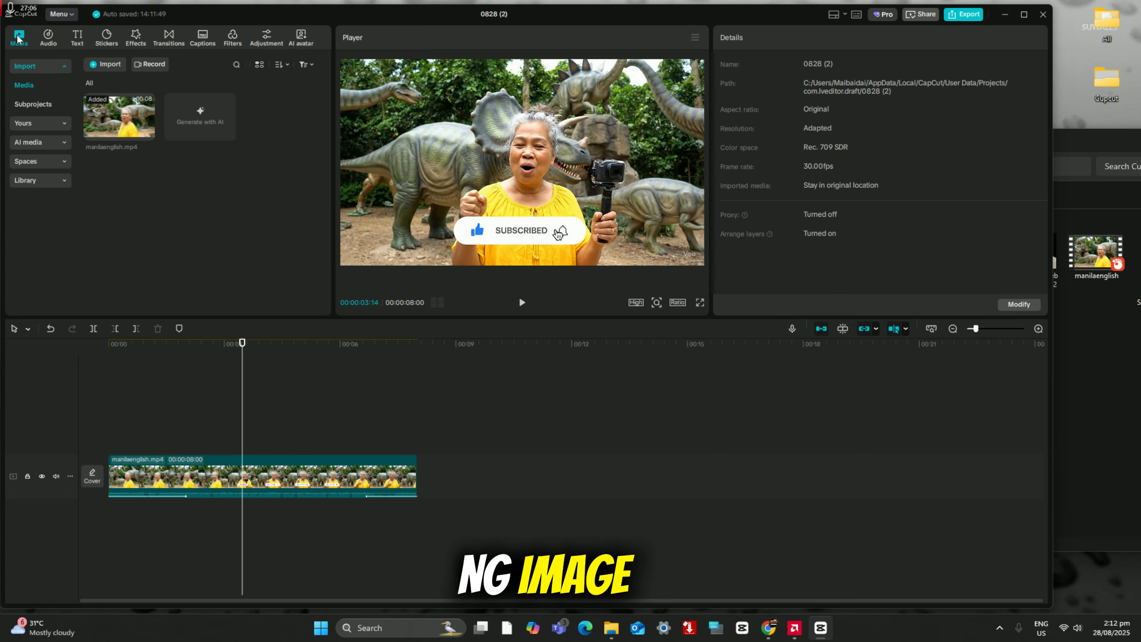
pyautogui.click(1114, 396)
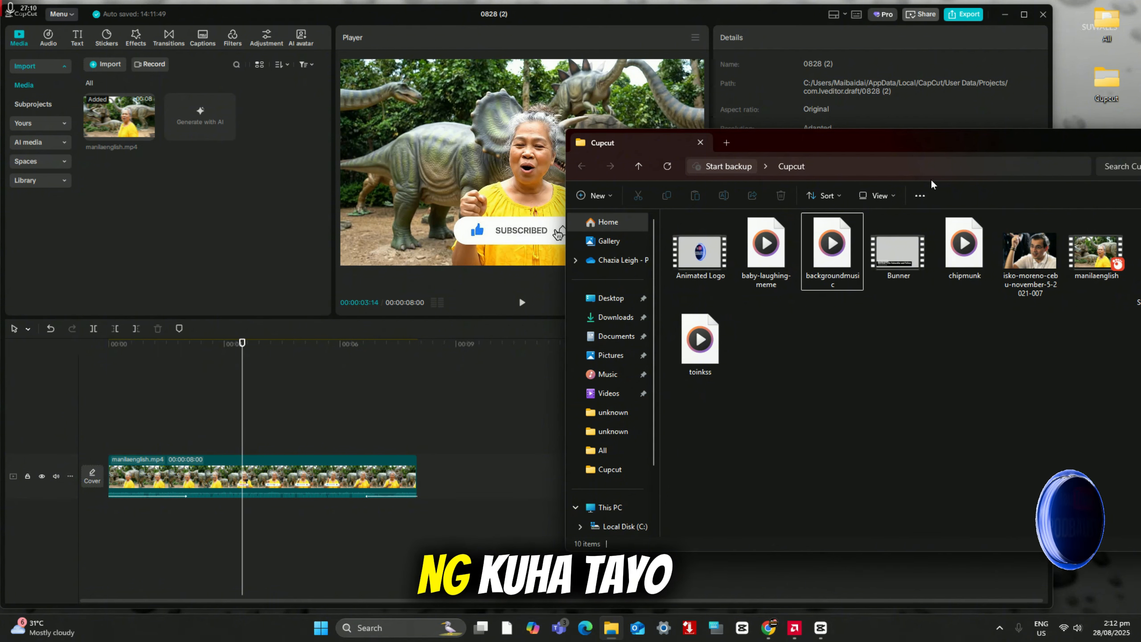
pyautogui.moveTo(948, 144); pyautogui.dragTo(826, 145)
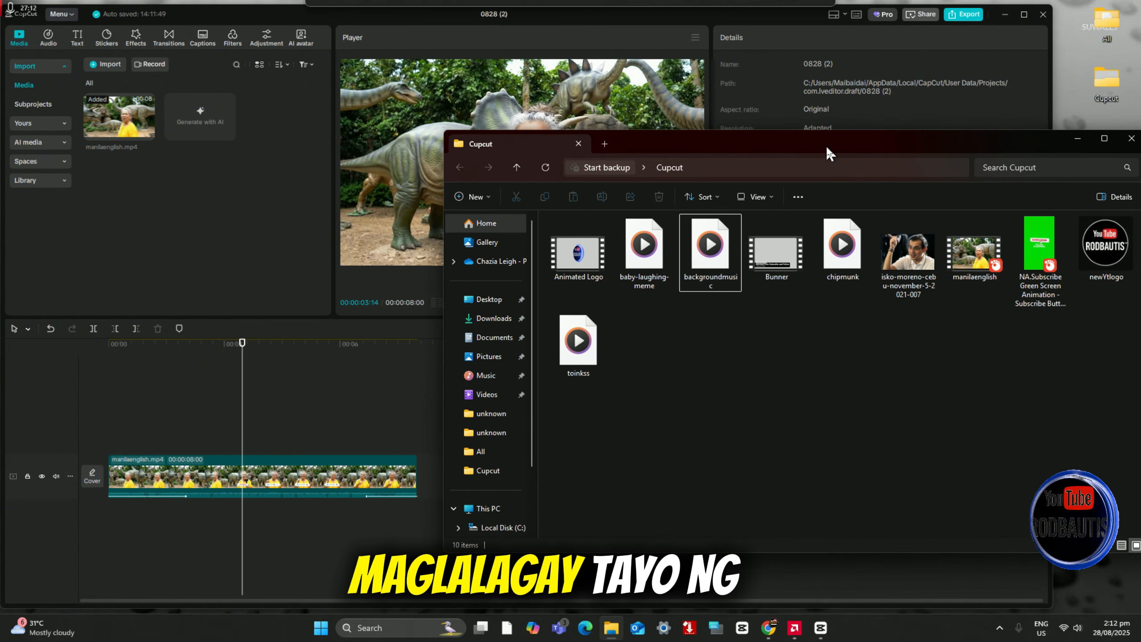
pyautogui.moveTo(1105, 247); pyautogui.dragTo(290, 226)
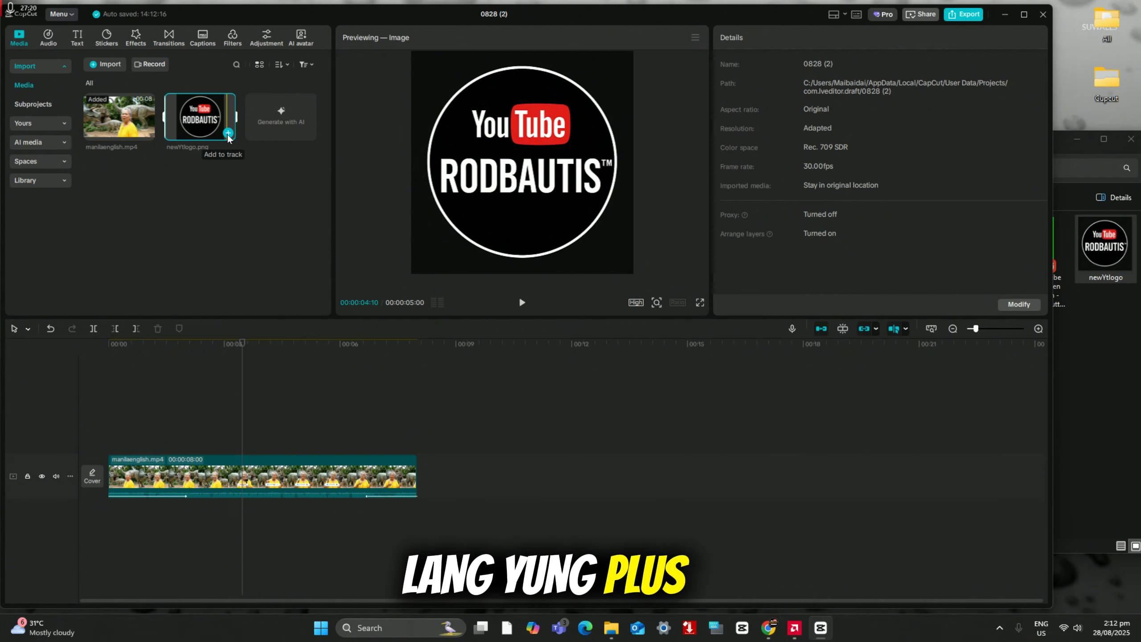
# Step: Place newYtlogo.png on a track above the main video from its very start and preview the overlay about one second in
pyautogui.moveTo(228, 137); pyautogui.dragTo(110, 440)
pyautogui.click(119, 386)
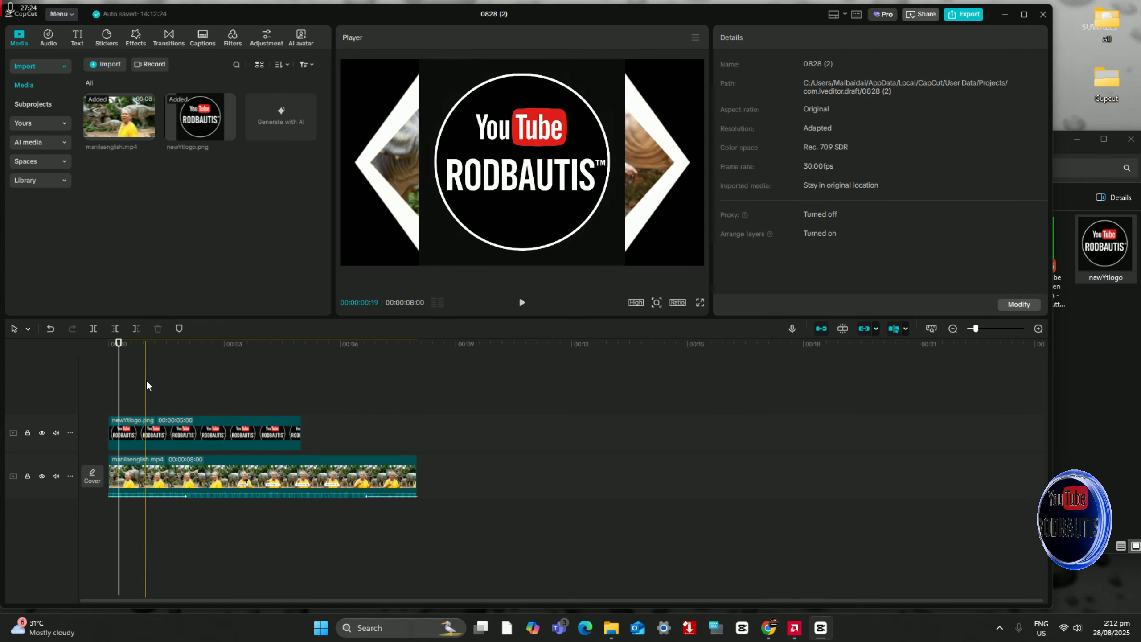
pyautogui.click(147, 384)
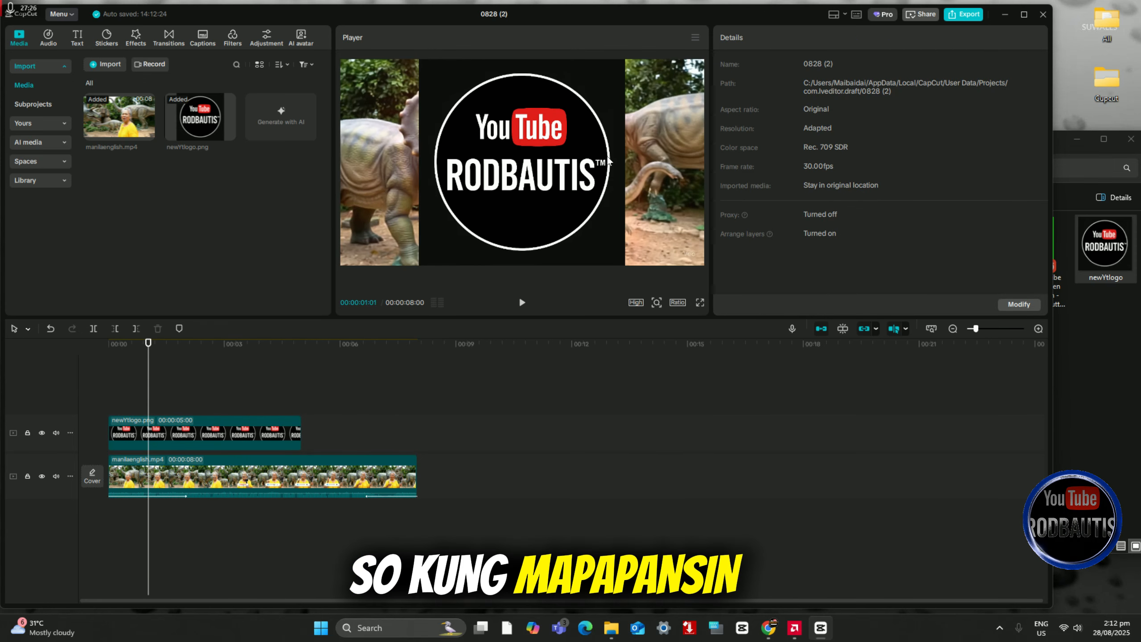
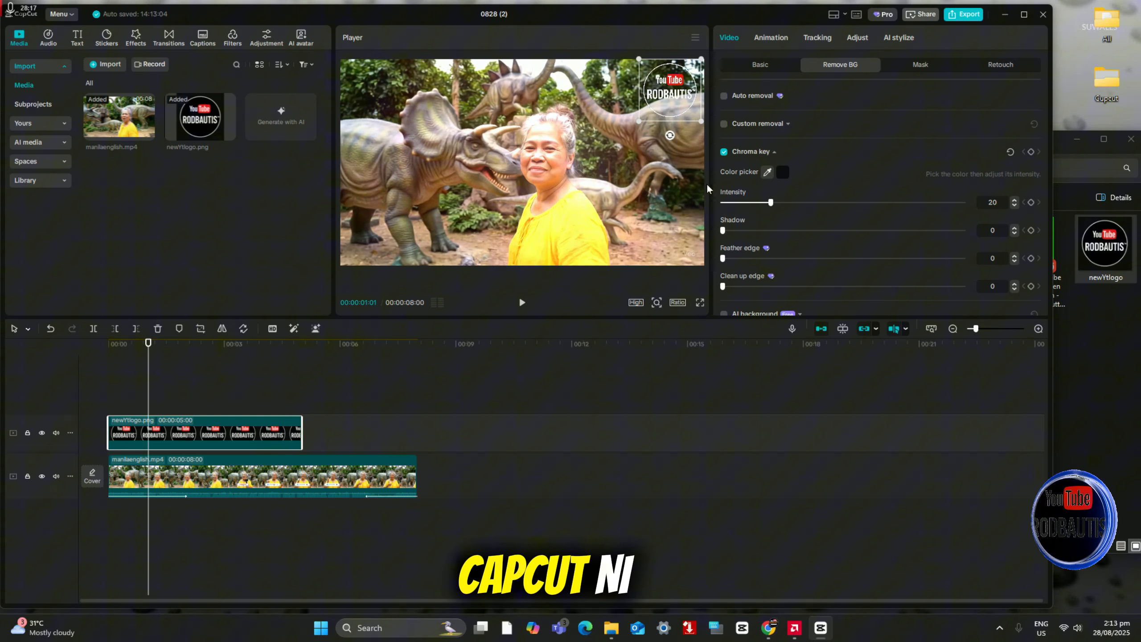
# Step: Import the Subscribe green screen animation from the Cupcut folder and place it on a track above the logo, starting at the video's start
pyautogui.click(1092, 366)
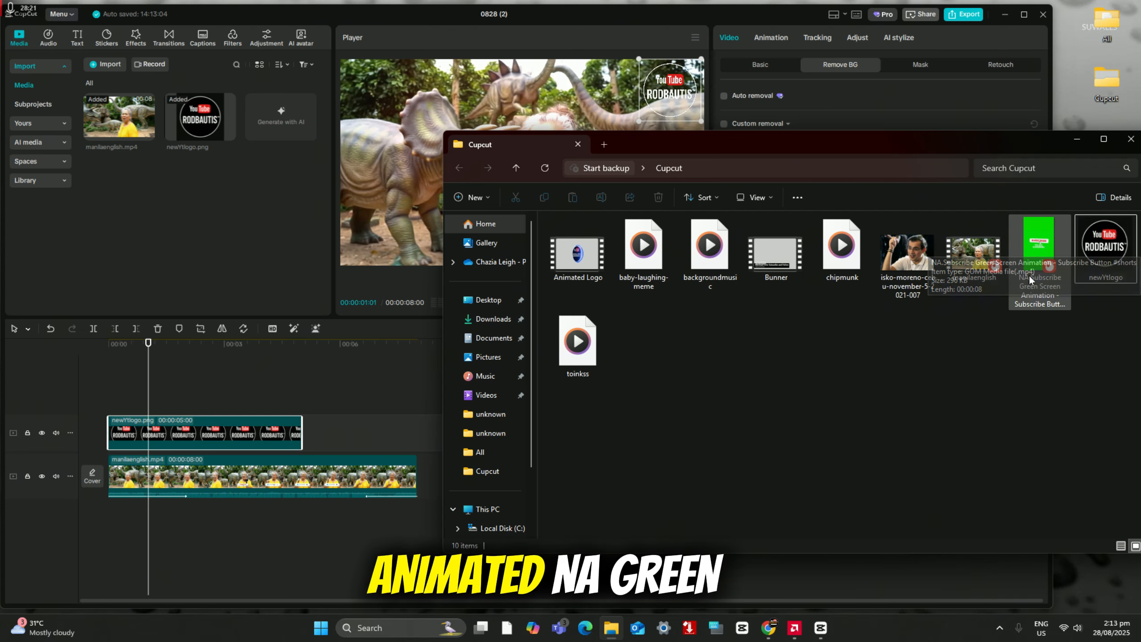
pyautogui.moveTo(1034, 241); pyautogui.dragTo(194, 259)
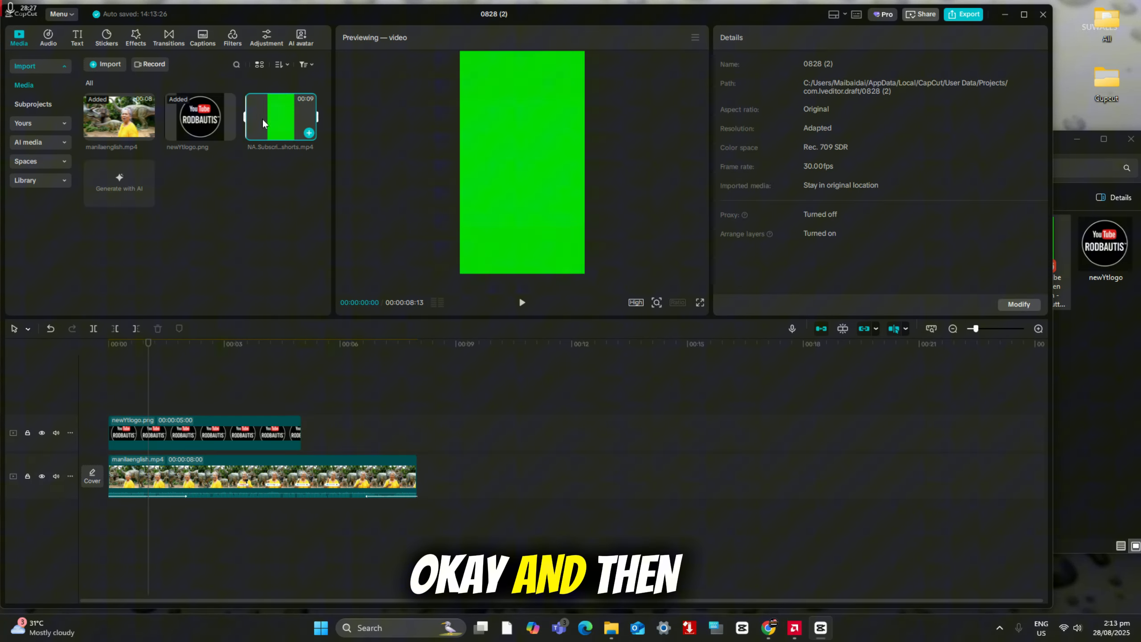
pyautogui.moveTo(283, 122); pyautogui.dragTo(119, 410)
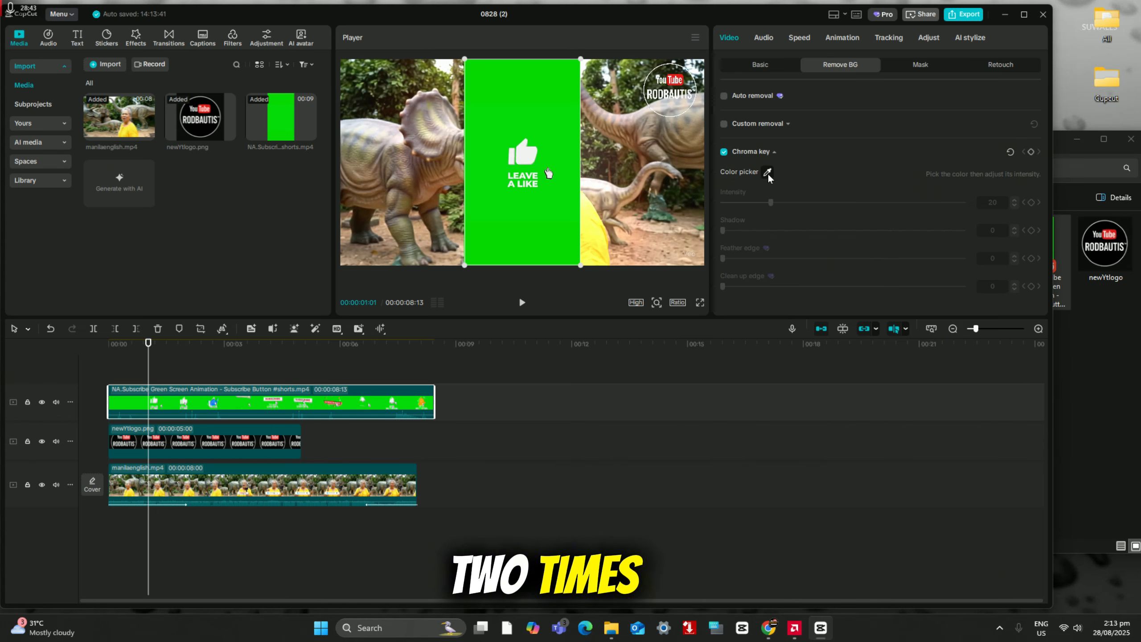
# Step: Apply chroma key to the Subscribe animation clip, picking its green background as the colour to remove
pyautogui.click(767, 173)
pyautogui.click(570, 108)
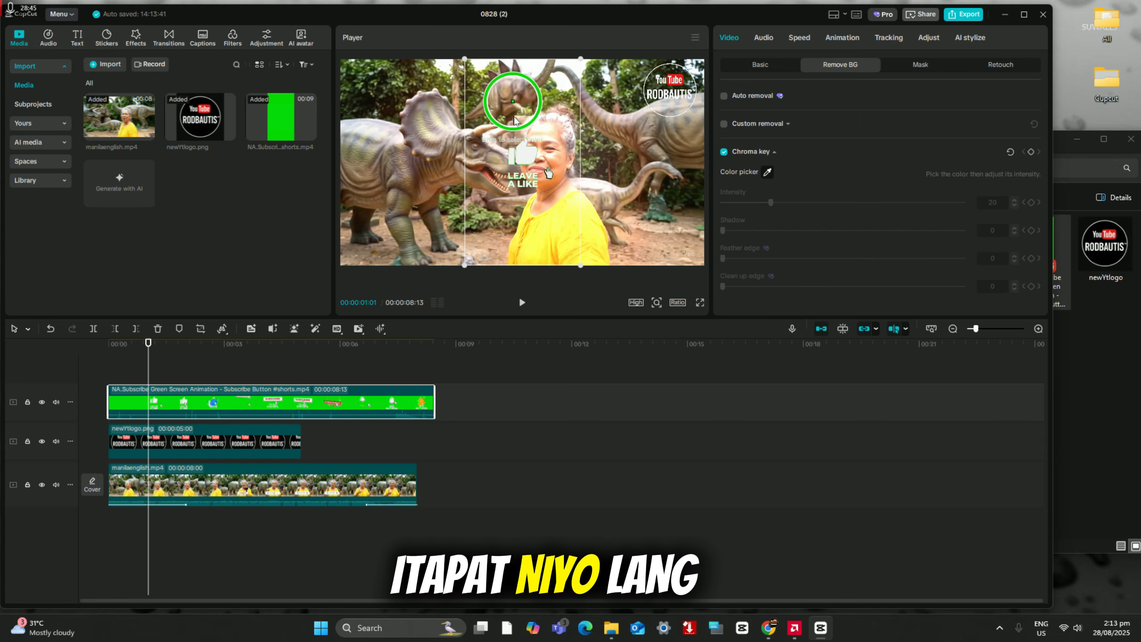
pyautogui.click(526, 99)
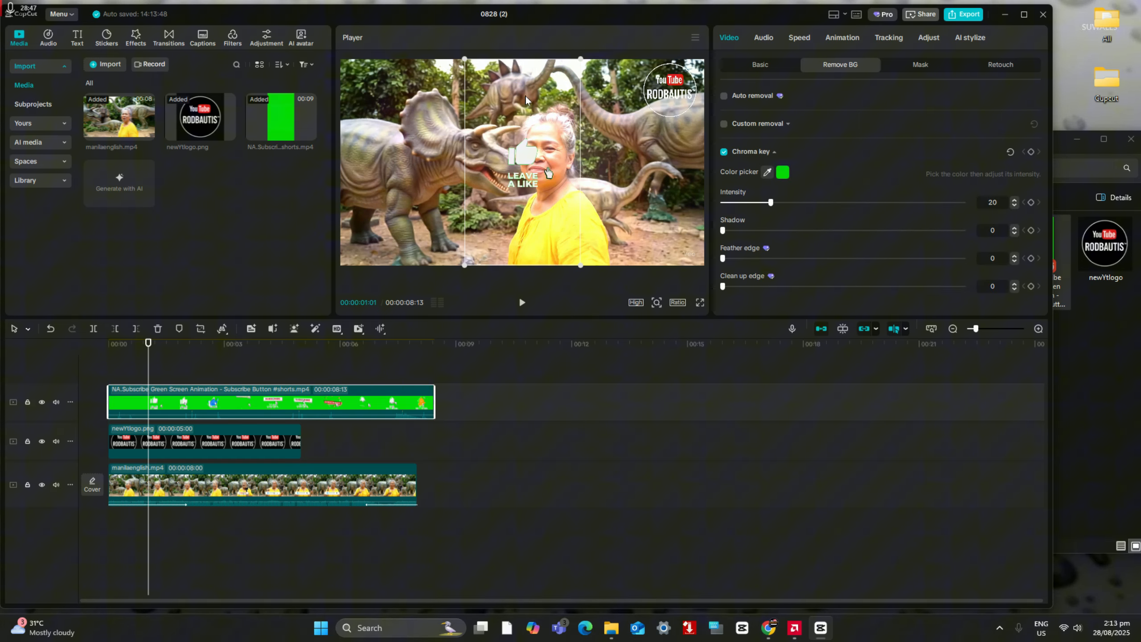
# Step: Shrink the Subscribe animation overlay, position it over the dinosaur left of the woman, and play the video to check it
pyautogui.moveTo(549, 172); pyautogui.dragTo(455, 182)
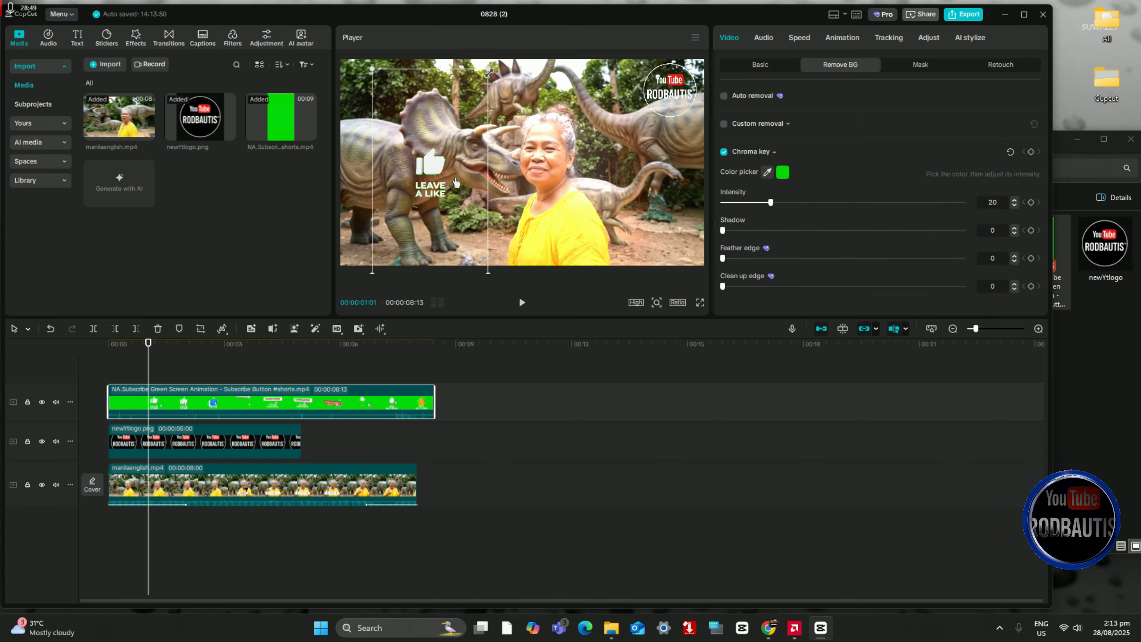
pyautogui.moveTo(440, 131); pyautogui.dragTo(482, 133)
pyautogui.moveTo(426, 186); pyautogui.dragTo(467, 242)
pyautogui.moveTo(699, 235); pyautogui.dragTo(443, 149)
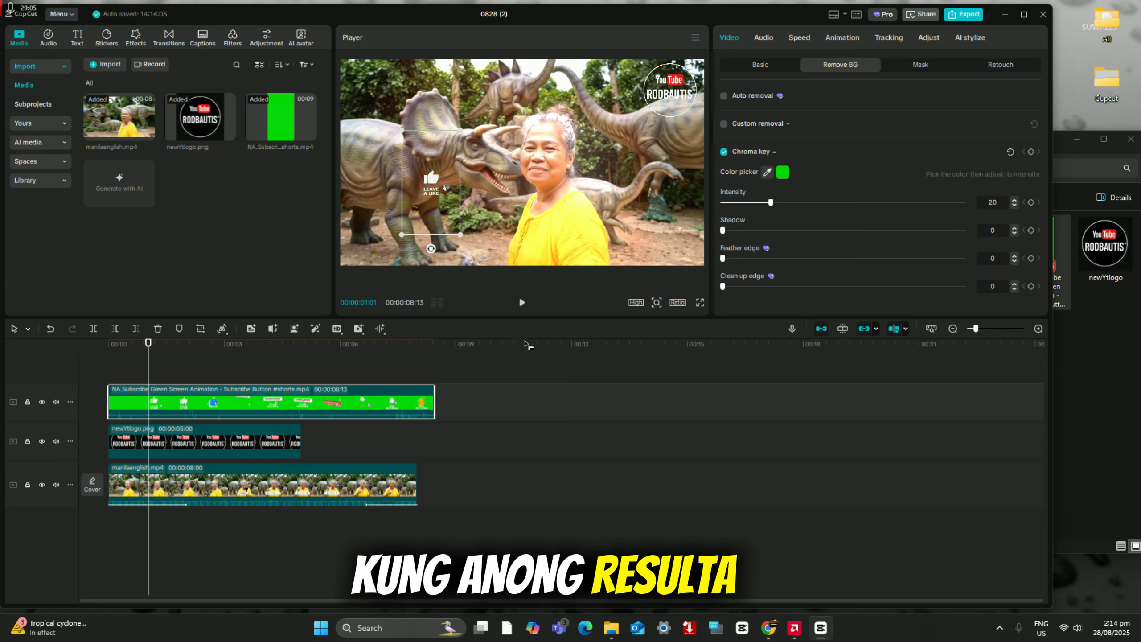
pyautogui.press('space')
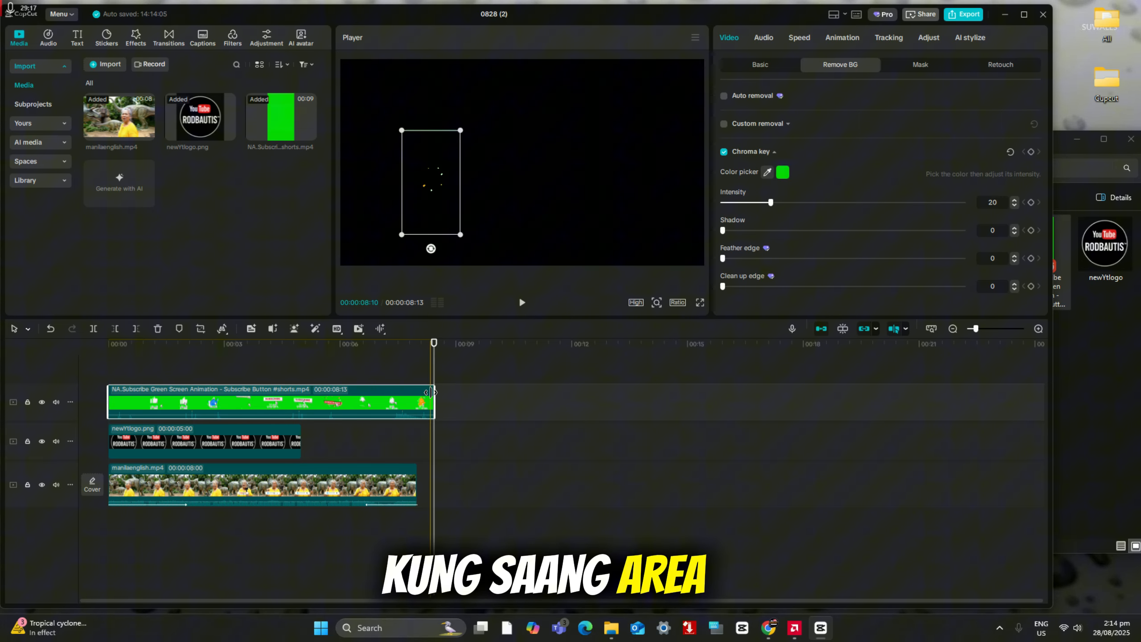
# Step: Trim the end of the Subscribe animation clip to just over one second and move it to start about two seconds in
pyautogui.moveTo(433, 392); pyautogui.dragTo(159, 392)
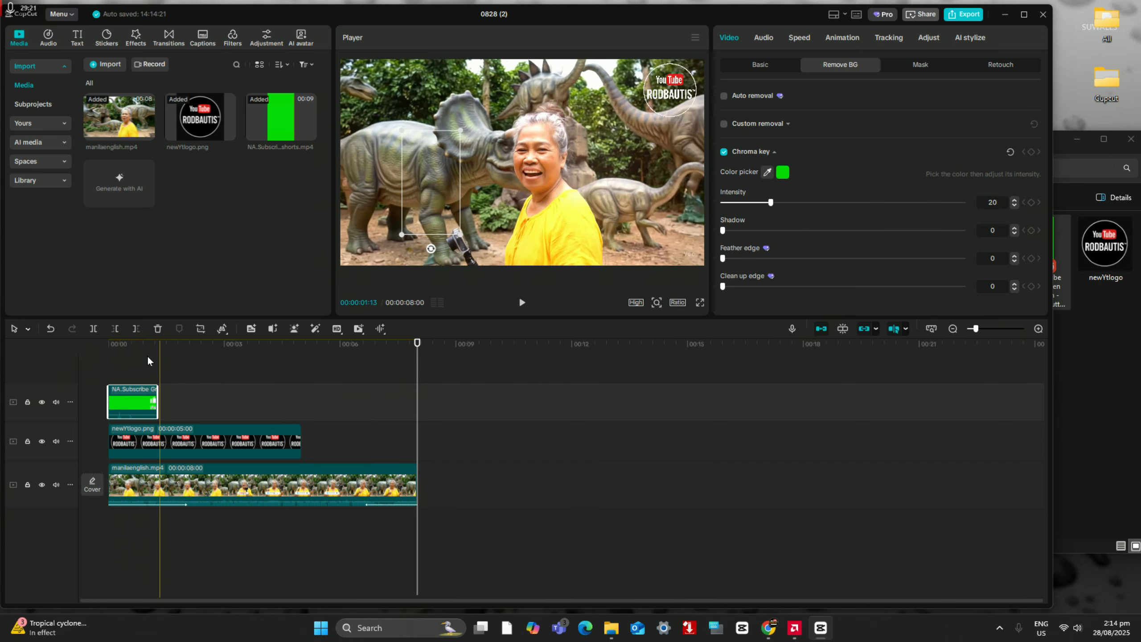
pyautogui.click(115, 362)
pyautogui.moveTo(131, 408); pyautogui.dragTo(222, 408)
pyautogui.moveTo(407, 404); pyautogui.dragTo(377, 403)
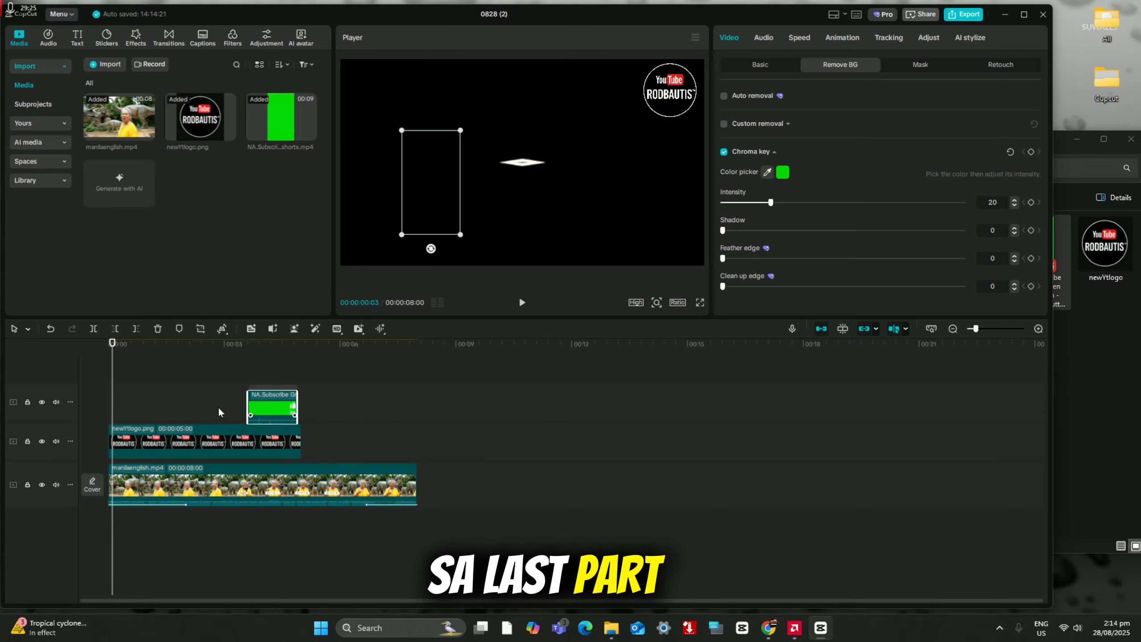
pyautogui.moveTo(219, 411)
pyautogui.mouseDown()
pyautogui.moveTo(133, 405)
pyautogui.moveTo(216, 406)
pyautogui.mouseUp()
pyautogui.click(182, 358)
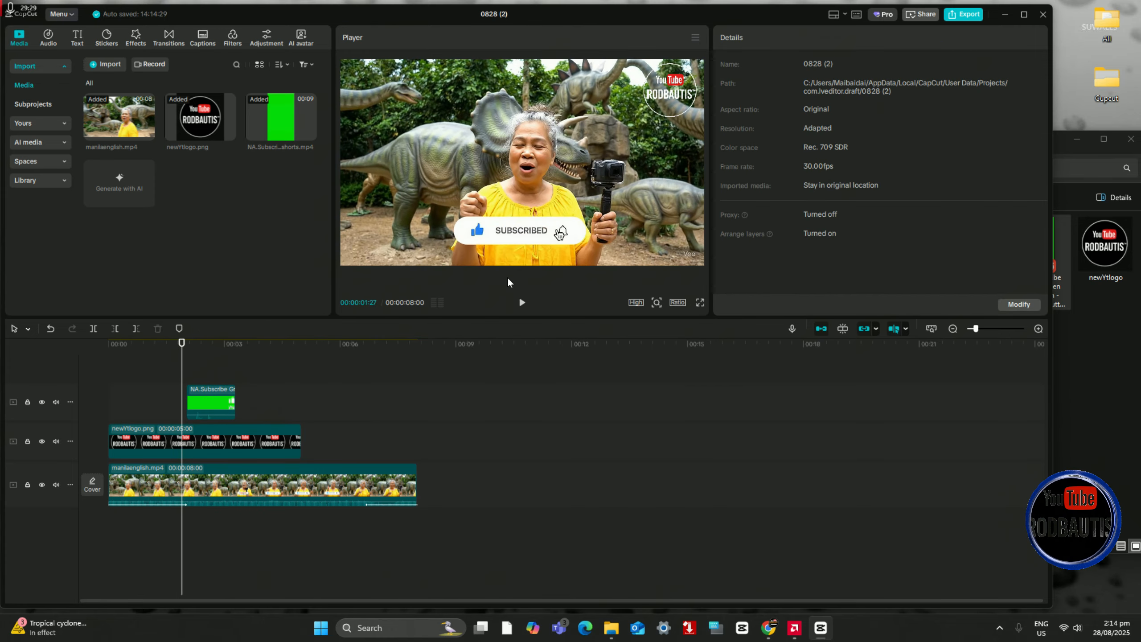
# Step: Play the video around the Subscribe animation clip to check when the overlay appears
pyautogui.click(522, 303)
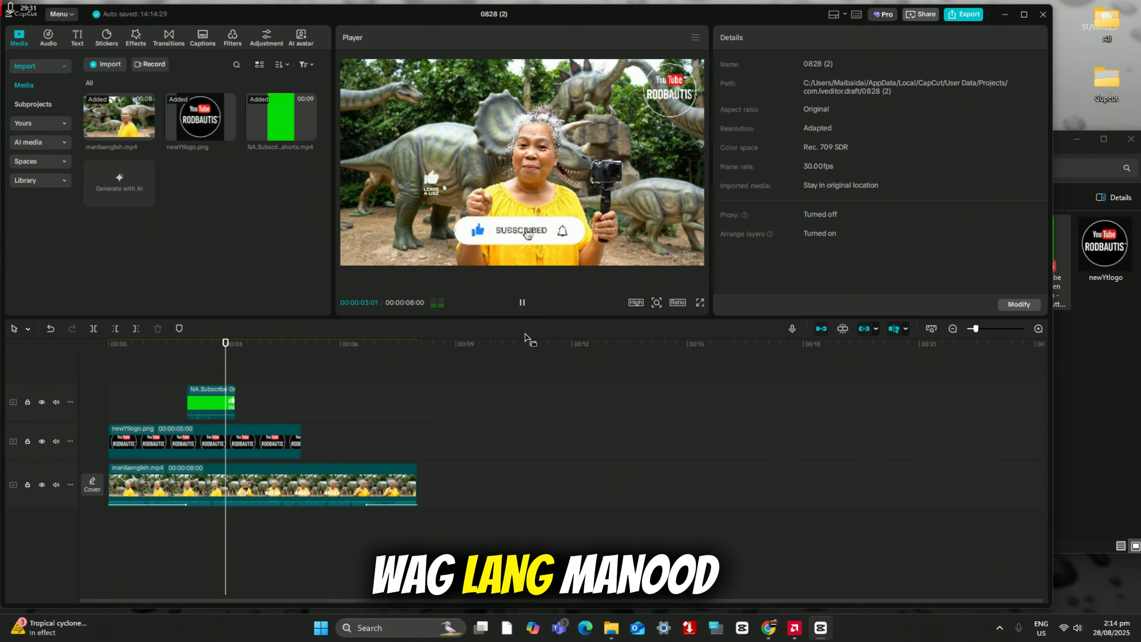
pyautogui.click(522, 303)
pyautogui.click(171, 360)
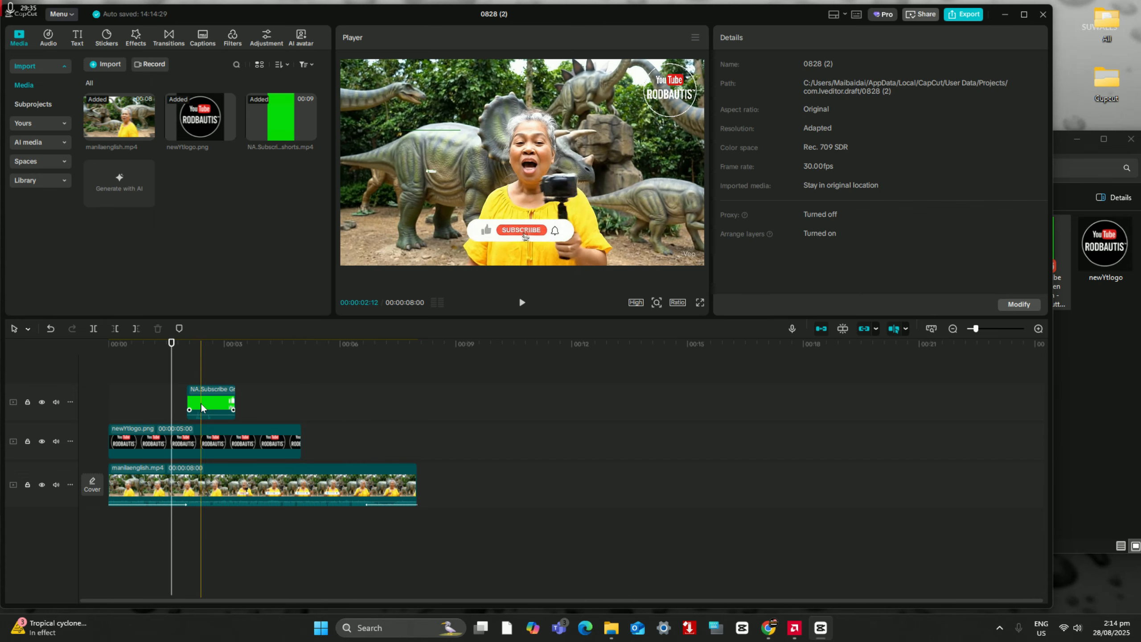
pyautogui.click(522, 304)
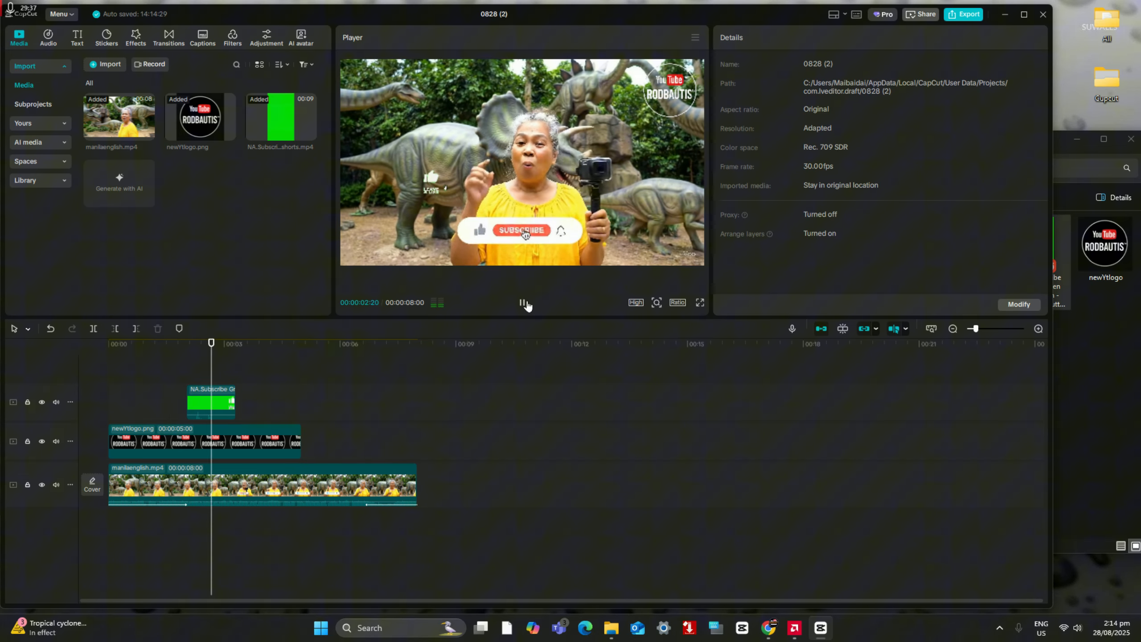
pyautogui.click(522, 303)
# Step: Enlarge the Subscribe animation overlay and reposition it near the upper-left part of the video frame
pyautogui.click(200, 399)
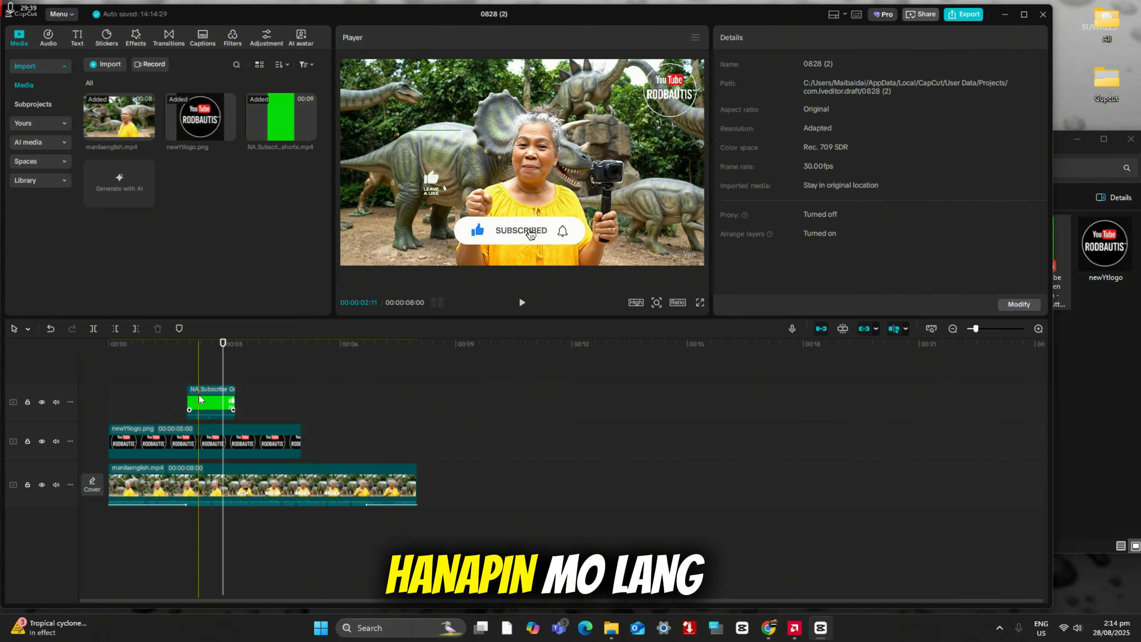
pyautogui.click(200, 399)
pyautogui.click(204, 364)
pyautogui.click(214, 402)
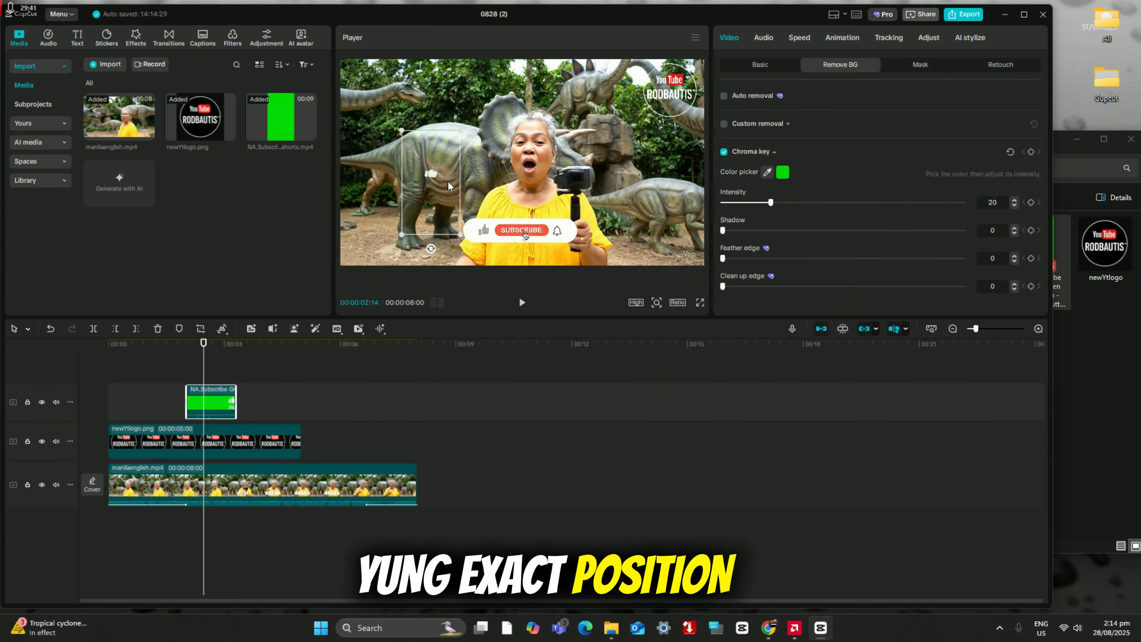
pyautogui.moveTo(450, 185); pyautogui.dragTo(423, 151)
pyautogui.moveTo(378, 109); pyautogui.dragTo(373, 104)
pyautogui.moveTo(412, 174); pyautogui.dragTo(422, 198)
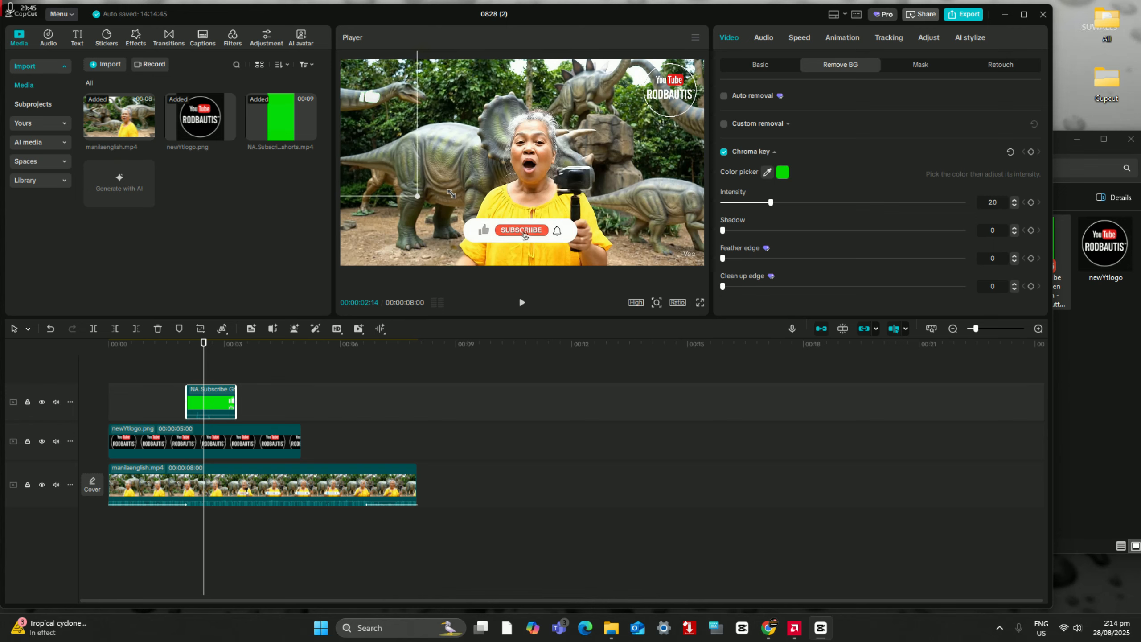
pyautogui.moveTo(386, 89); pyautogui.dragTo(400, 125)
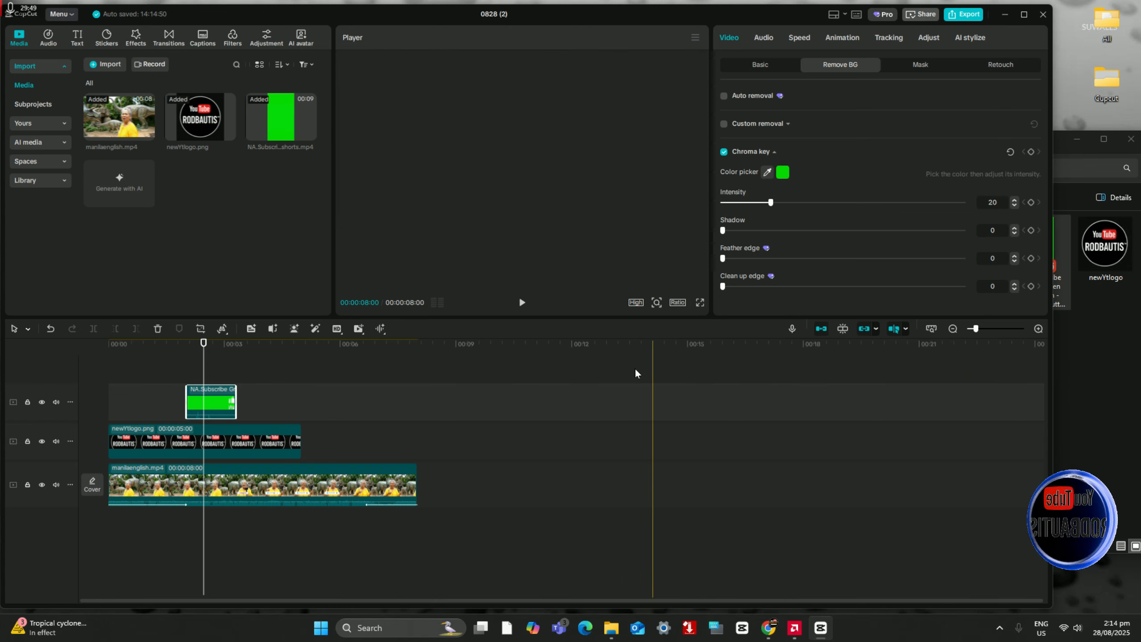
# Step: Preview the repositioned Subscribe animation in the video and return to about two seconds in
pyautogui.click(522, 302)
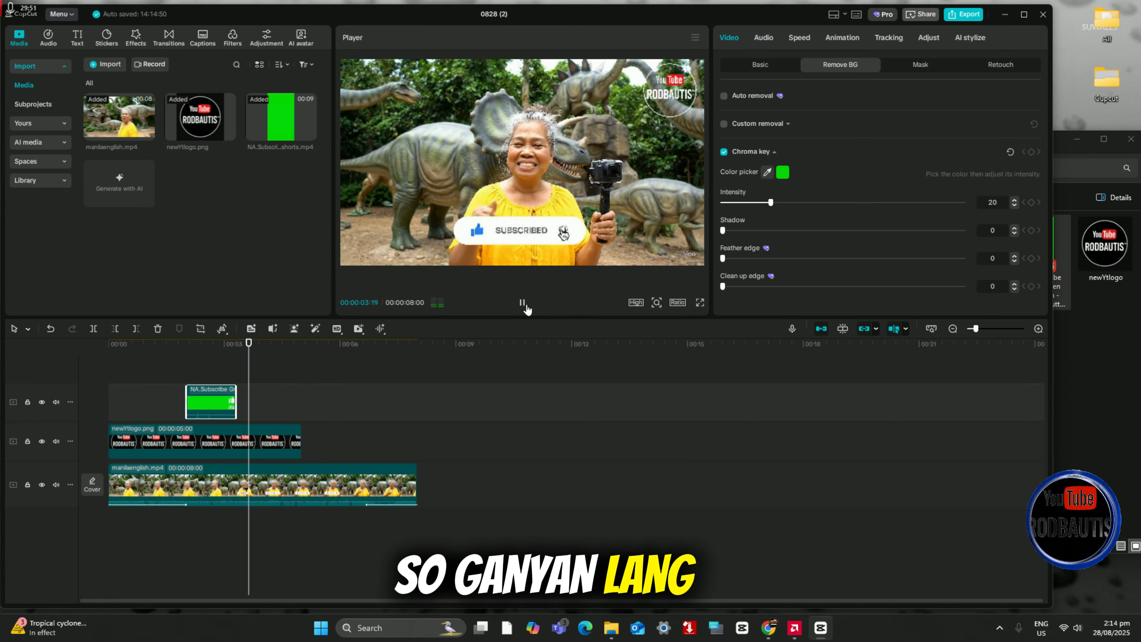
pyautogui.click(522, 302)
pyautogui.click(197, 367)
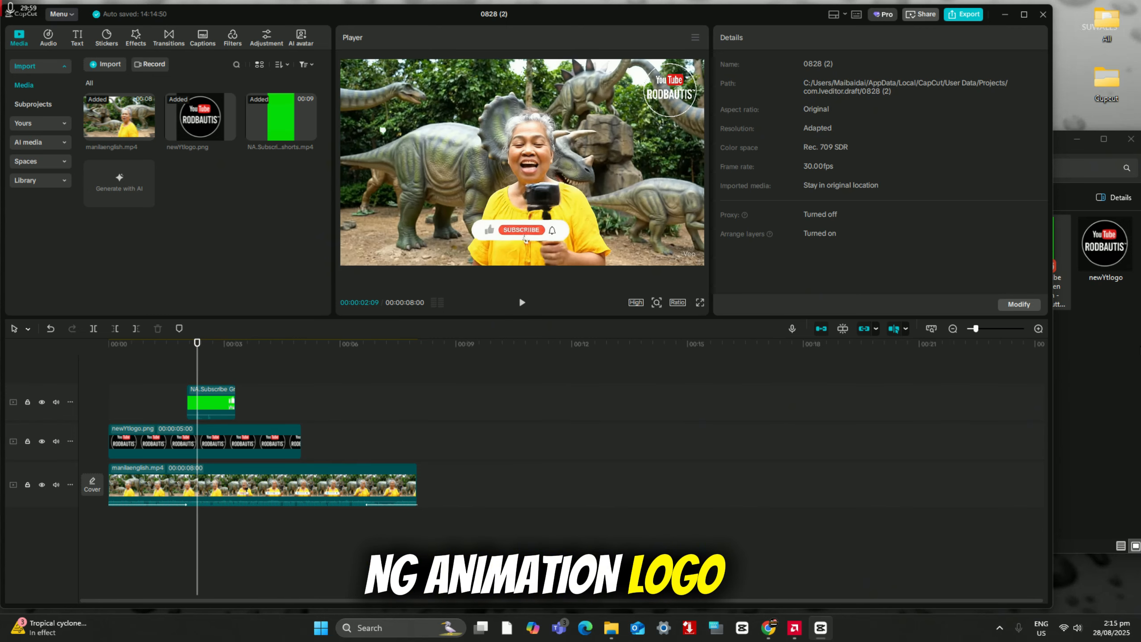
# Step: Import Animated Logo from the Cupcut folder and use it to replace the Subscribe animation clip on the top track, starting at the video's start
pyautogui.click(1117, 379)
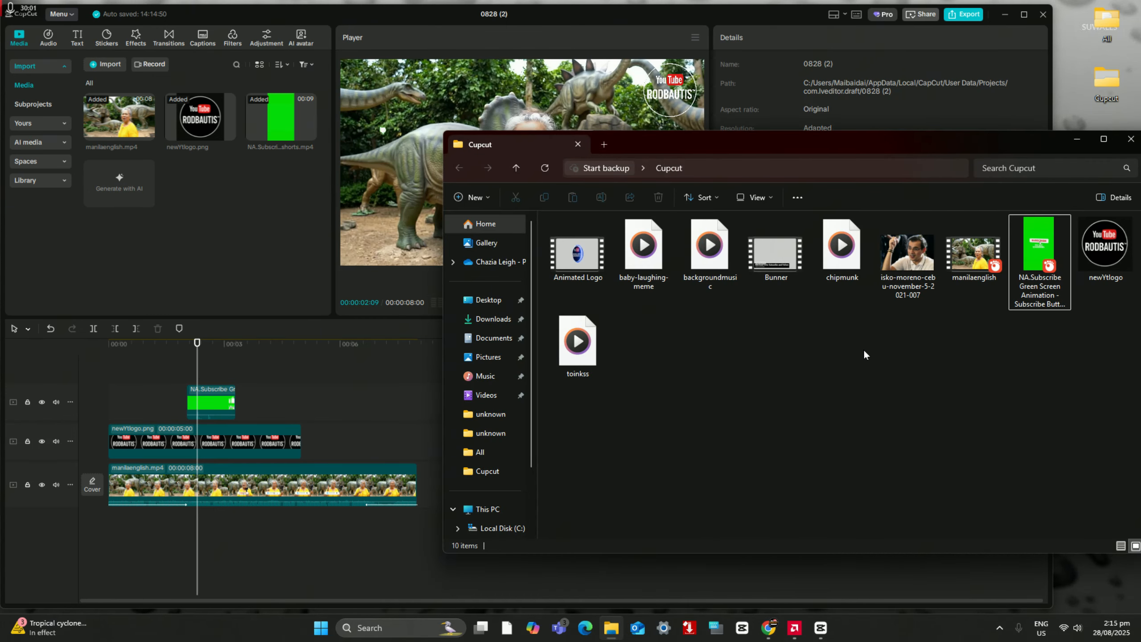
pyautogui.moveTo(579, 254); pyautogui.dragTo(220, 223)
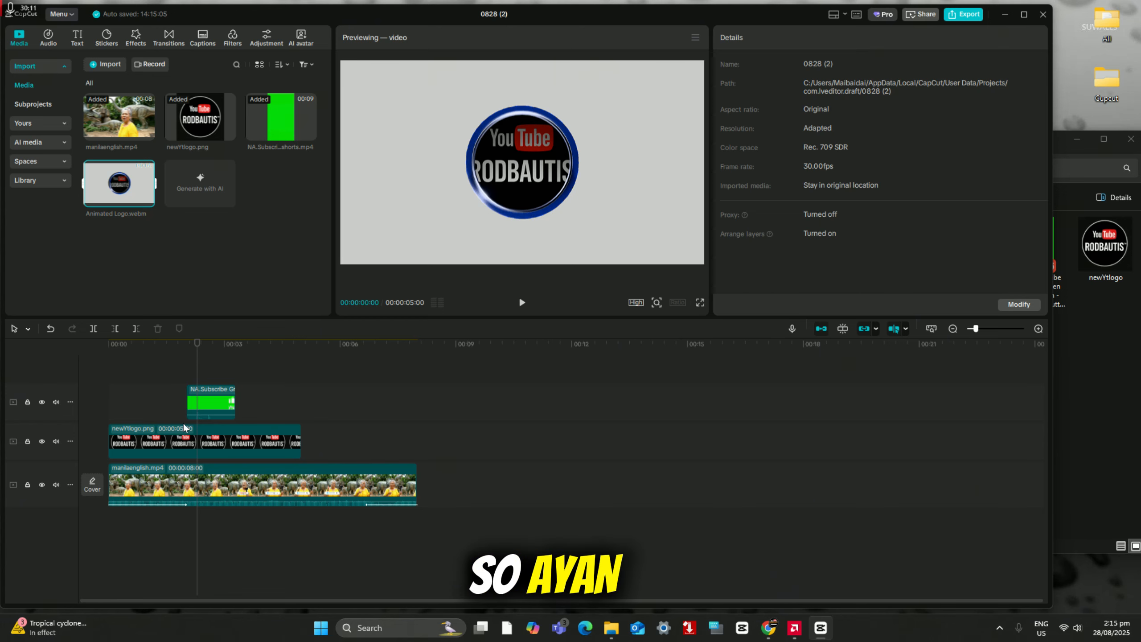
pyautogui.click(205, 407)
pyautogui.rightClick(204, 407)
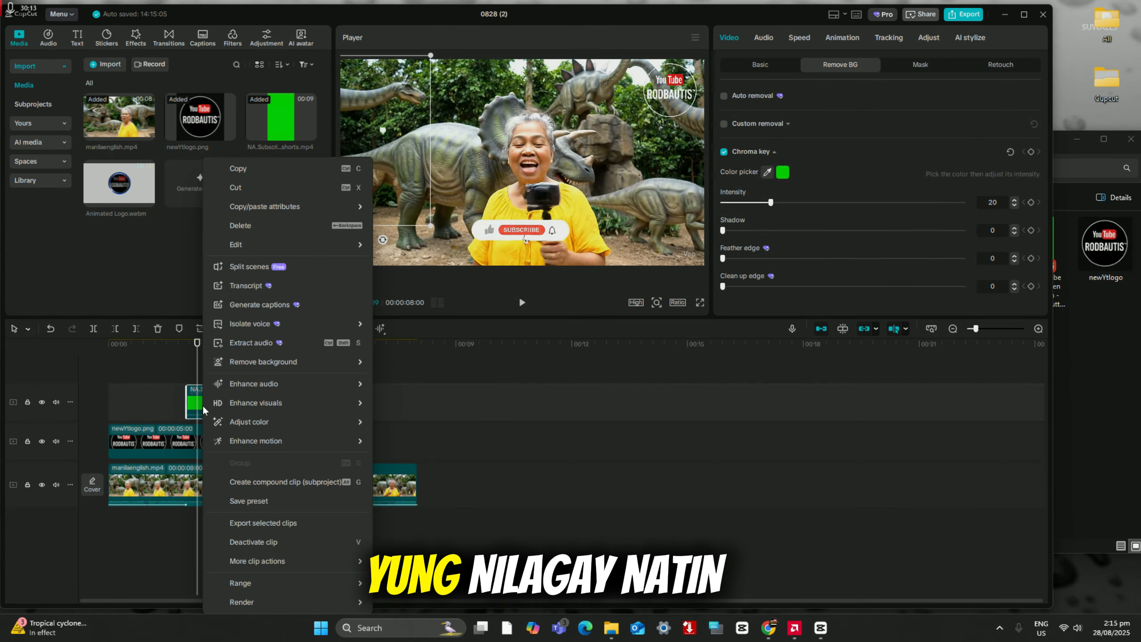
pyautogui.click(259, 226)
pyautogui.moveTo(119, 184); pyautogui.dragTo(134, 374)
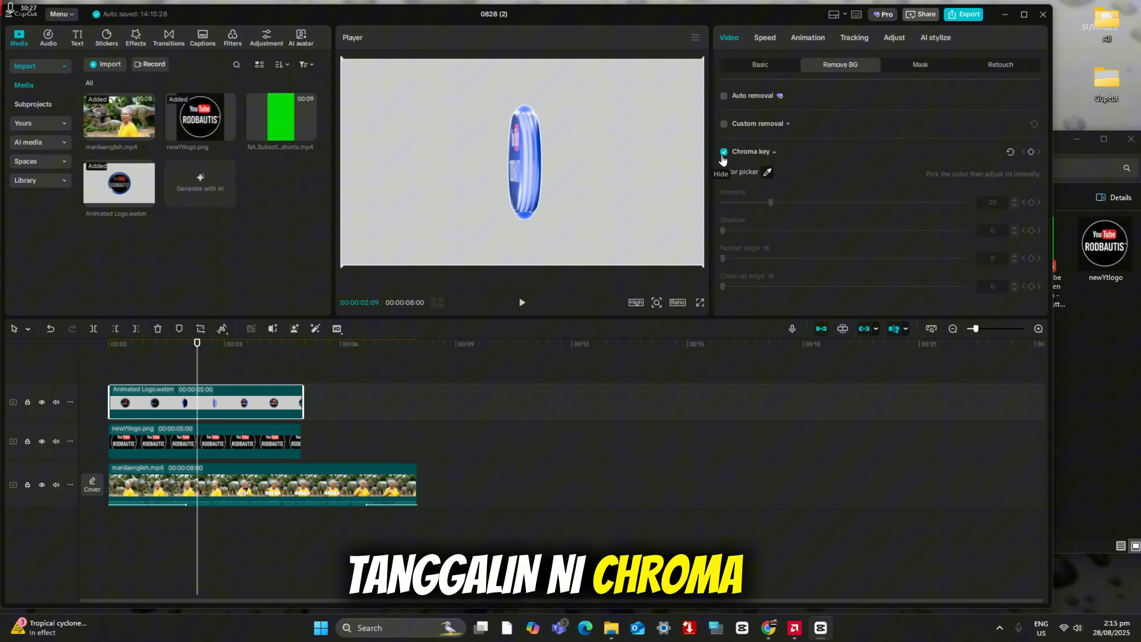
# Step: Key out the Animated Logo's light grey background, then shrink the logo and place it in the upper-left corner of the video frame
pyautogui.click(768, 171)
pyautogui.click(667, 167)
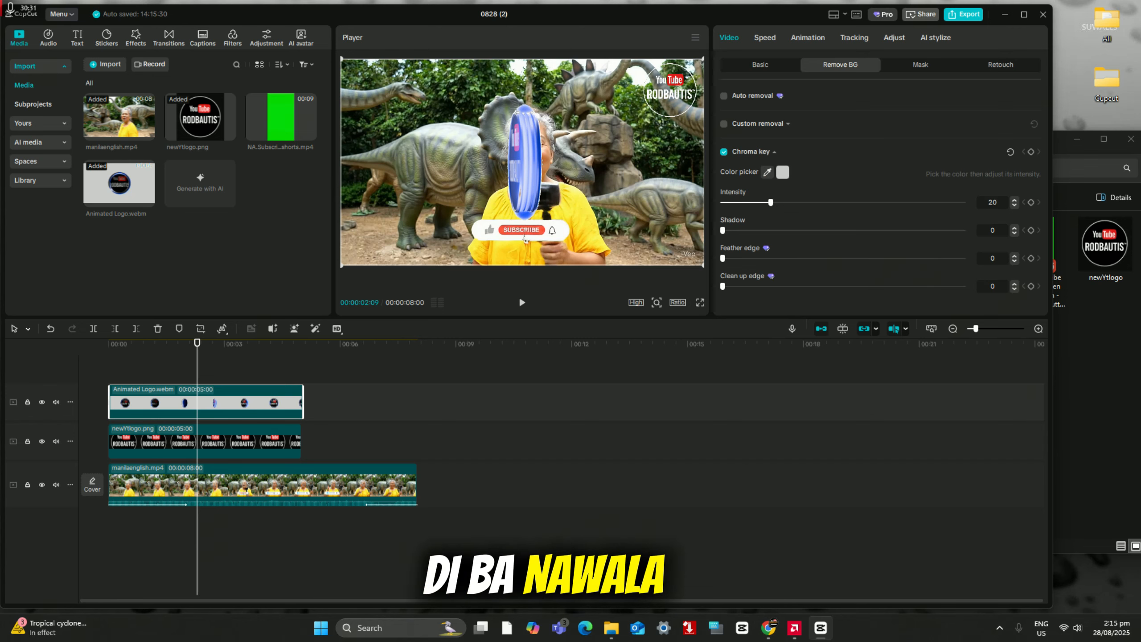
pyautogui.scroll(-10, 514, 174)
pyautogui.moveTo(466, 150); pyautogui.dragTo(381, 107)
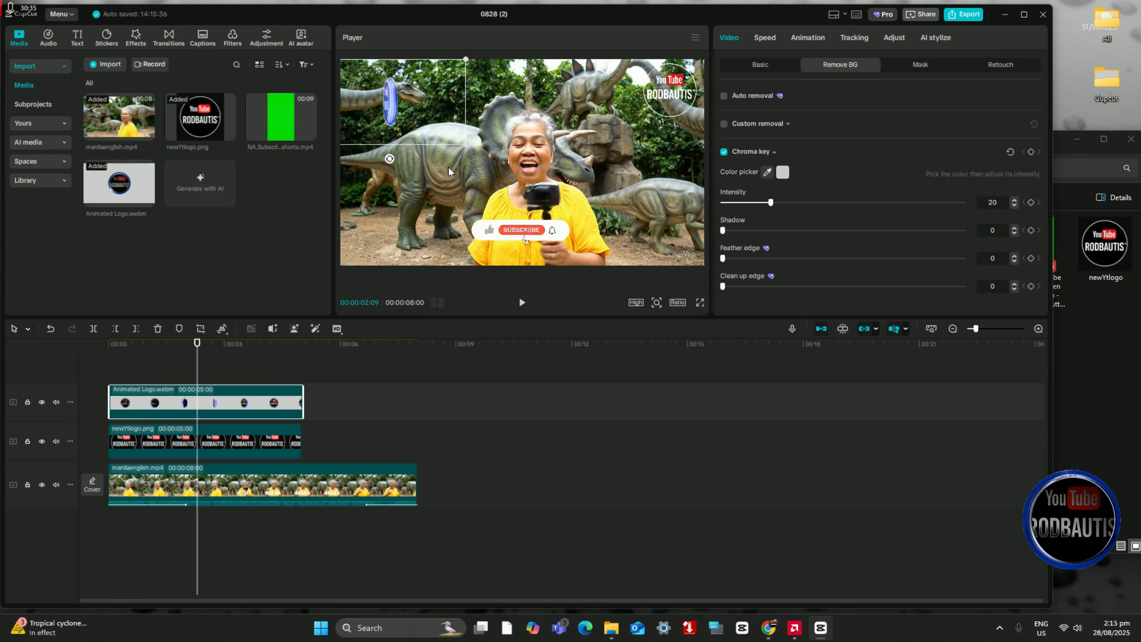
# Step: Play the video from near its start to check the rotating Animated Logo overlay
pyautogui.click(522, 302)
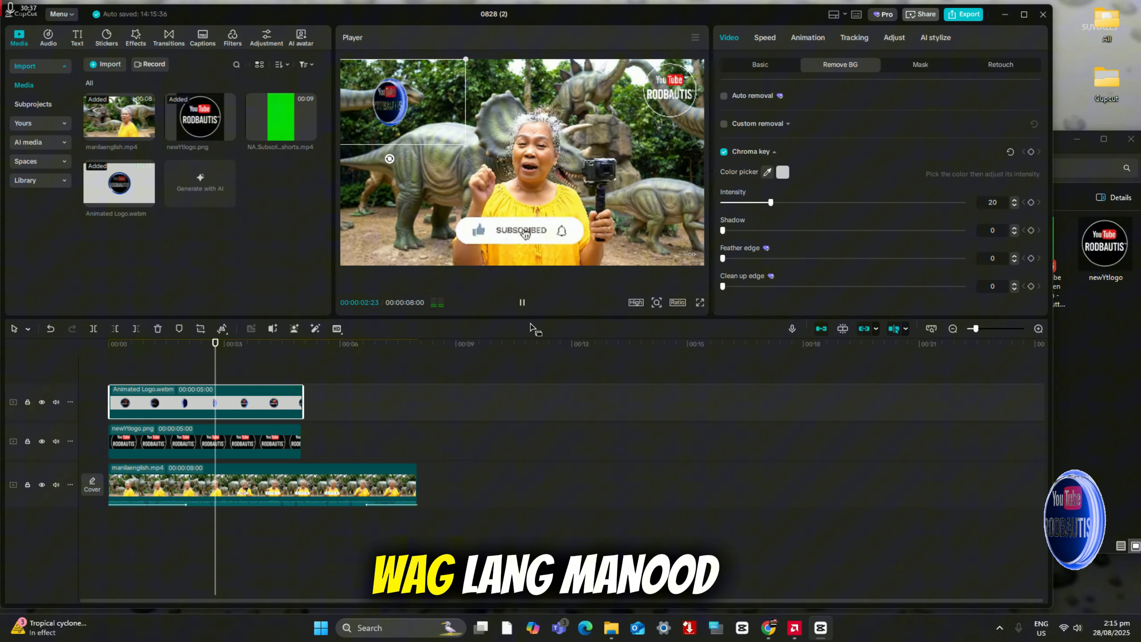
pyautogui.click(127, 369)
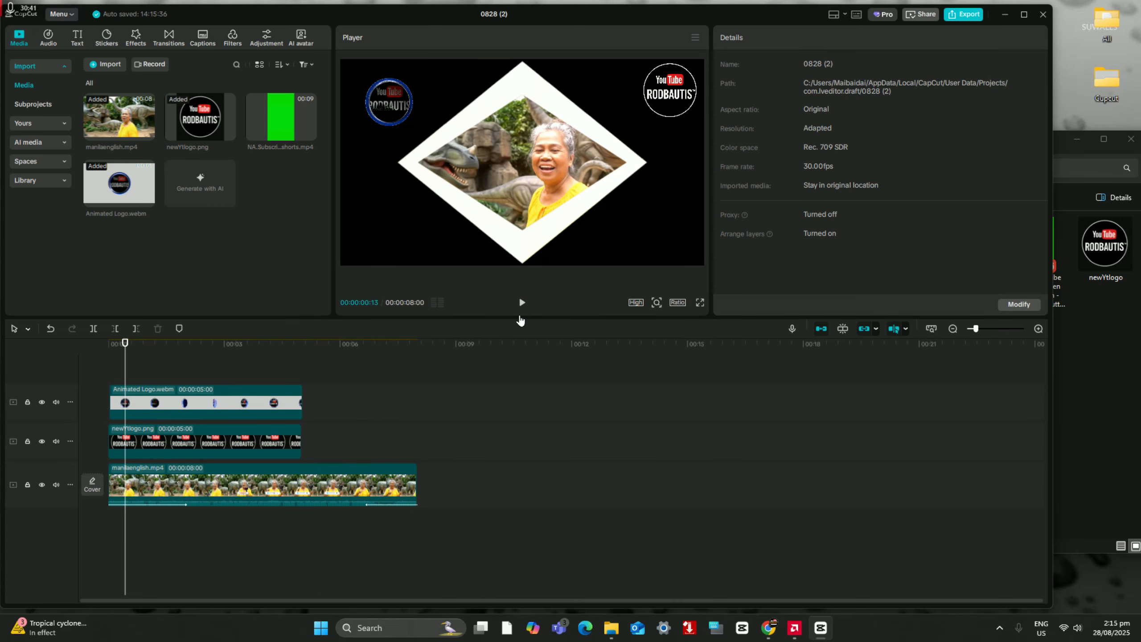
pyautogui.press('space')
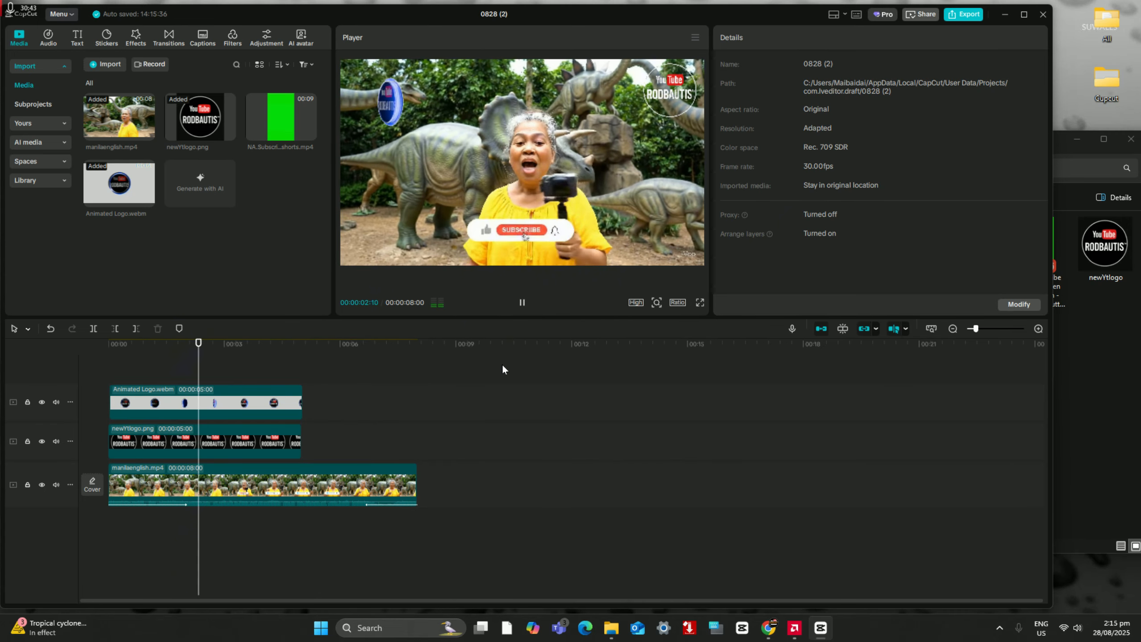
pyautogui.click(521, 306)
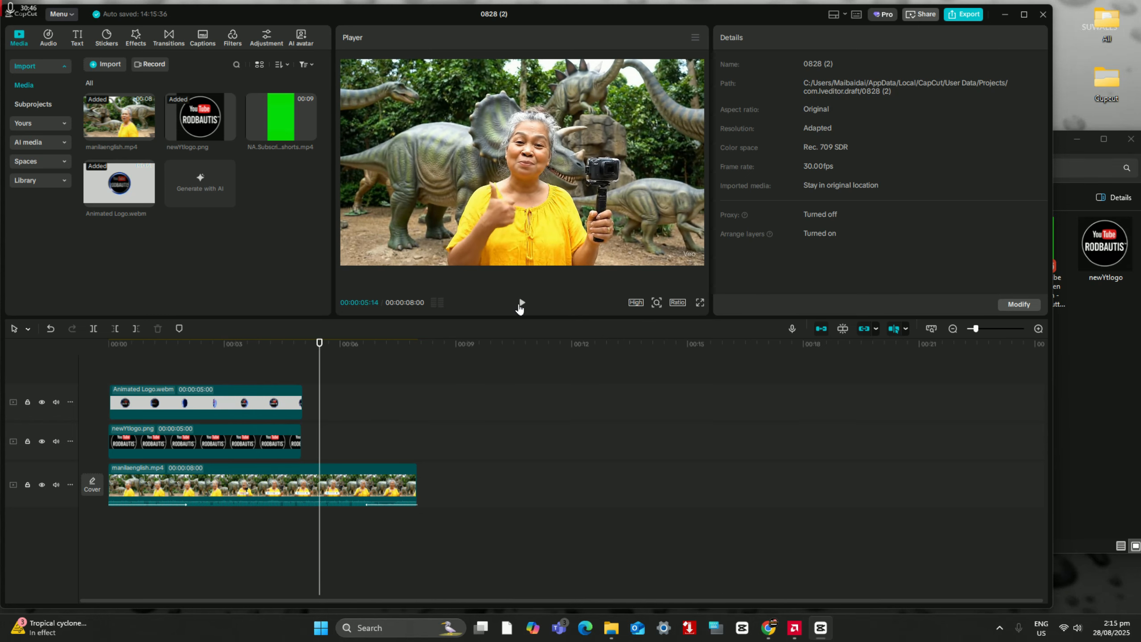
pyautogui.click(148, 373)
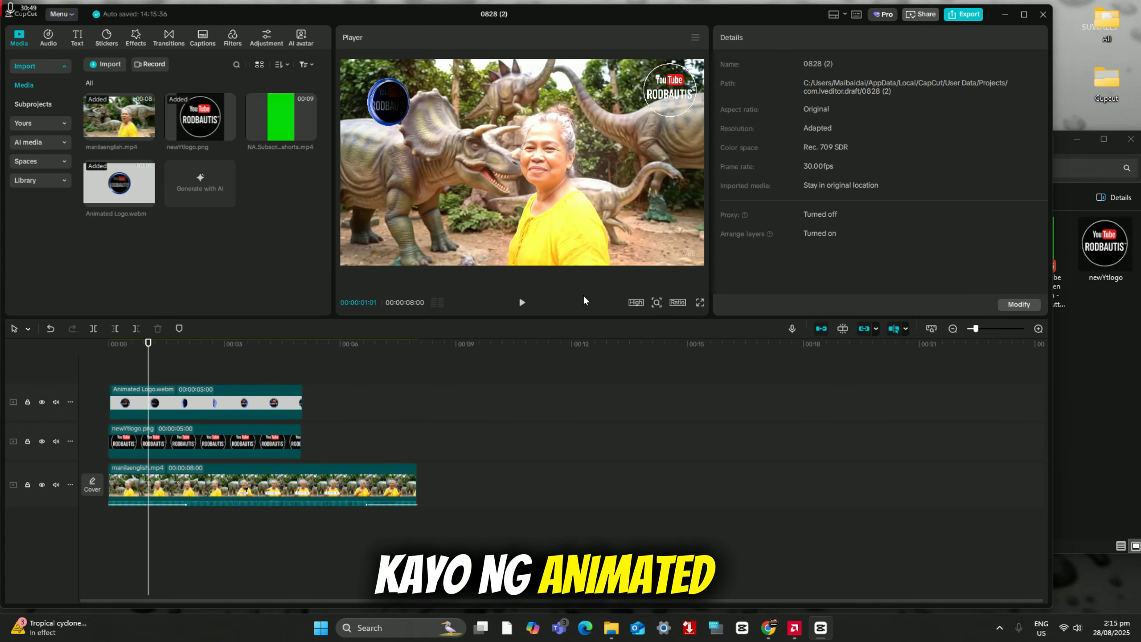
# Step: Import Bunner from the Cupcut folder and place it on a new track above the Animated Logo, starting at the video's start
pyautogui.click(1093, 377)
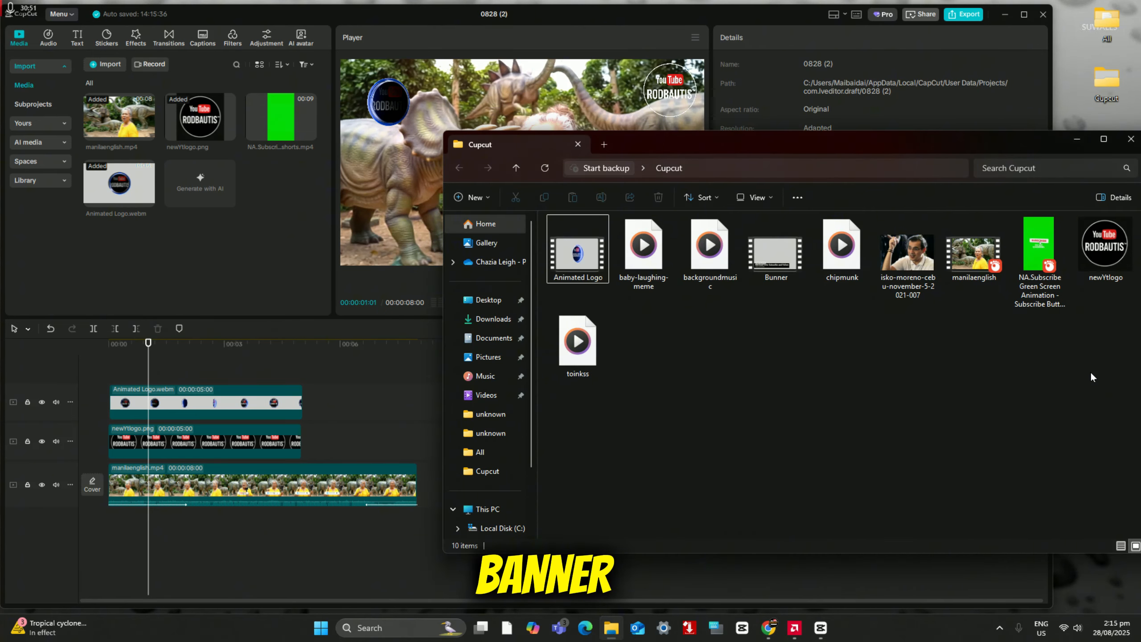
pyautogui.moveTo(776, 252); pyautogui.dragTo(271, 255)
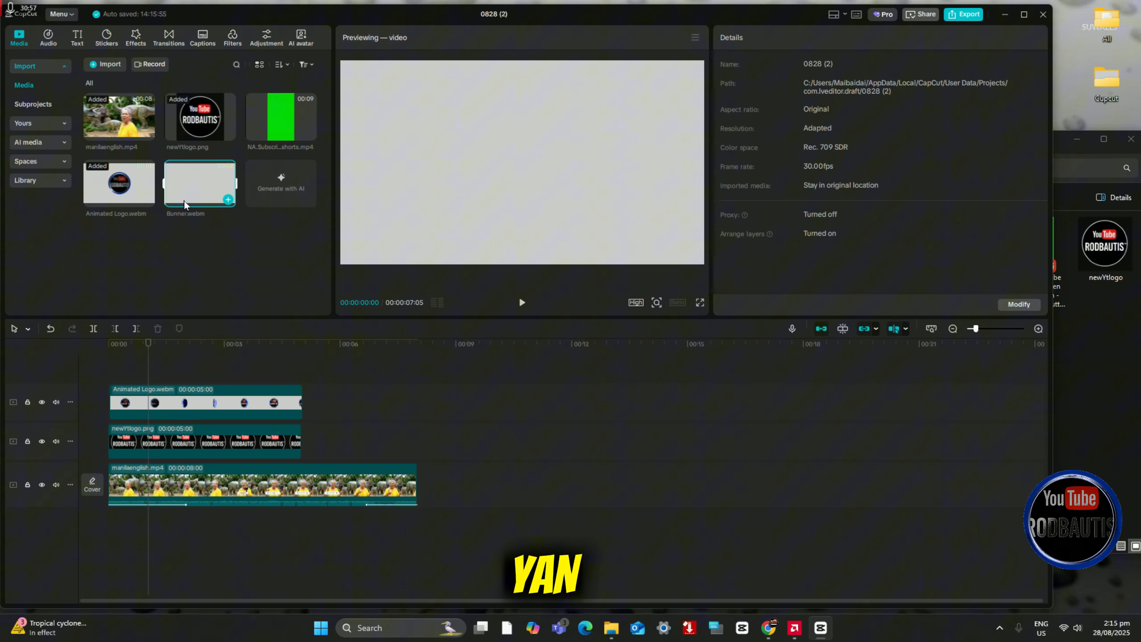
pyautogui.moveTo(196, 194); pyautogui.dragTo(191, 232)
pyautogui.moveTo(176, 338); pyautogui.dragTo(201, 370)
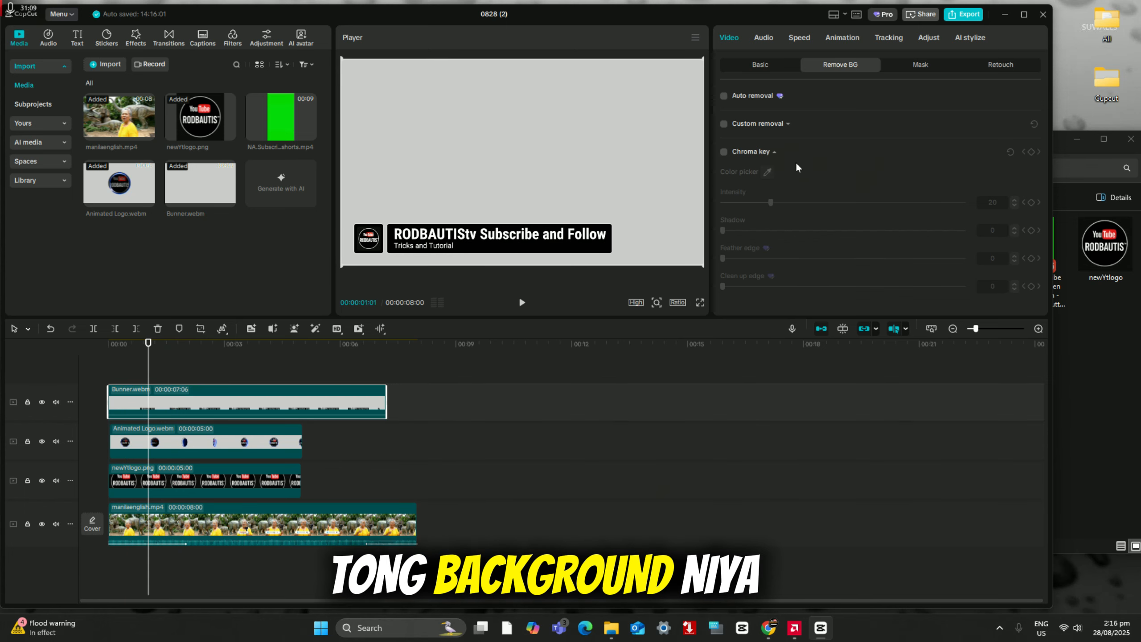
# Step: Apply Chroma key to the Bunner clip, picking its light grey background as the color to remove
pyautogui.click(740, 152)
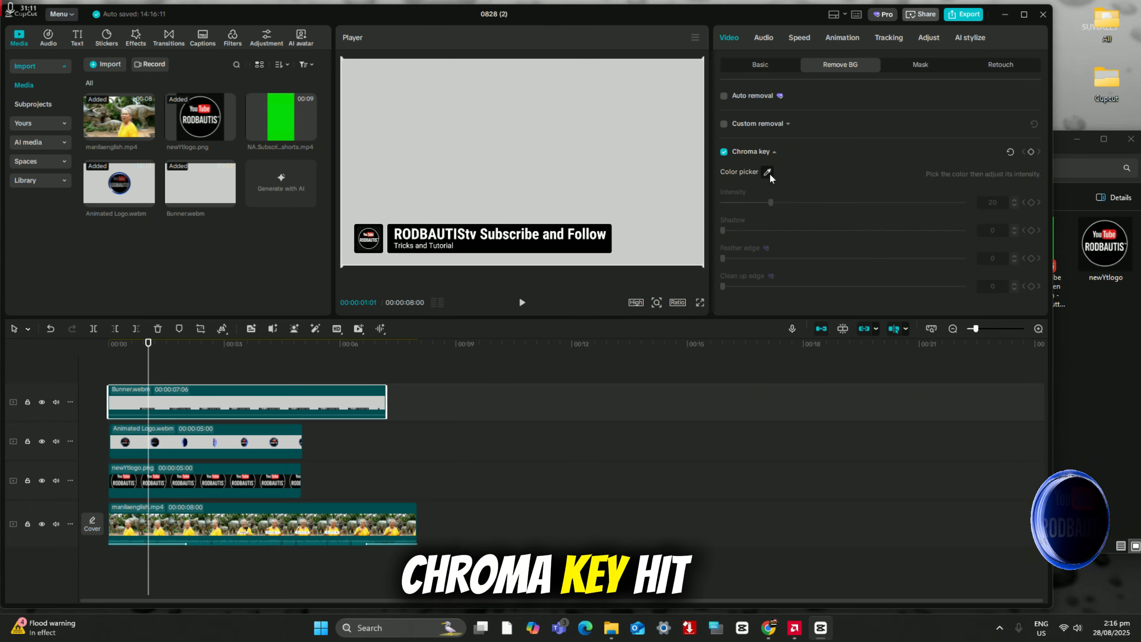
pyautogui.click(770, 175)
pyautogui.click(568, 185)
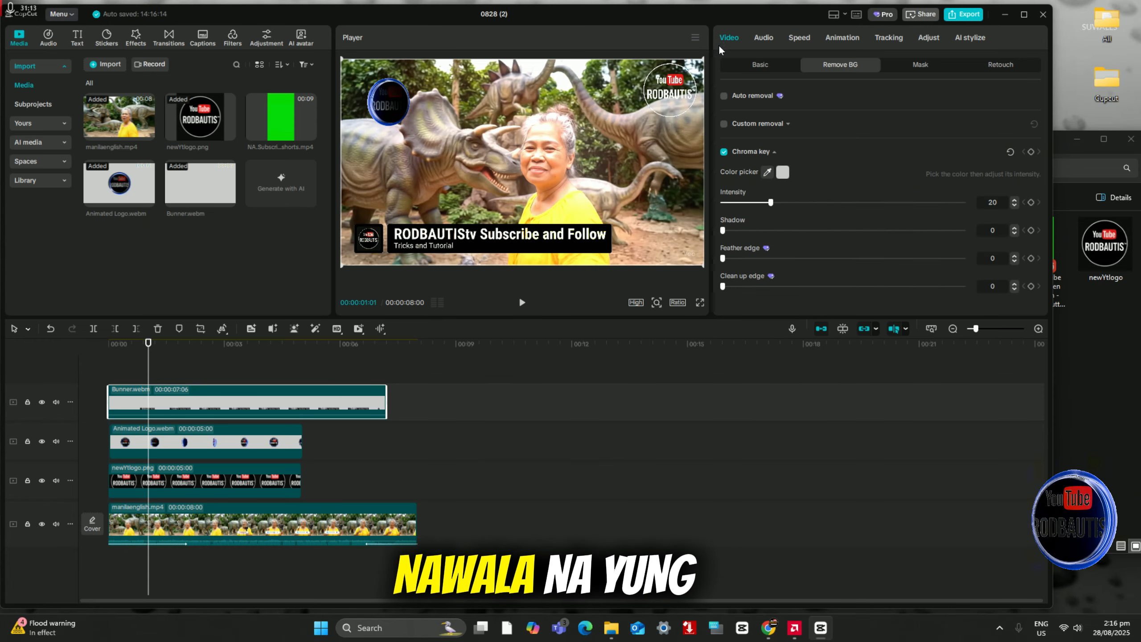
# Step: Shrink the Bunner overlay to about 62%, place it along the lower edge of the frame, and play the video to check it
pyautogui.moveTo(702, 62); pyautogui.dragTo(612, 112)
pyautogui.moveTo(549, 190); pyautogui.dragTo(510, 258)
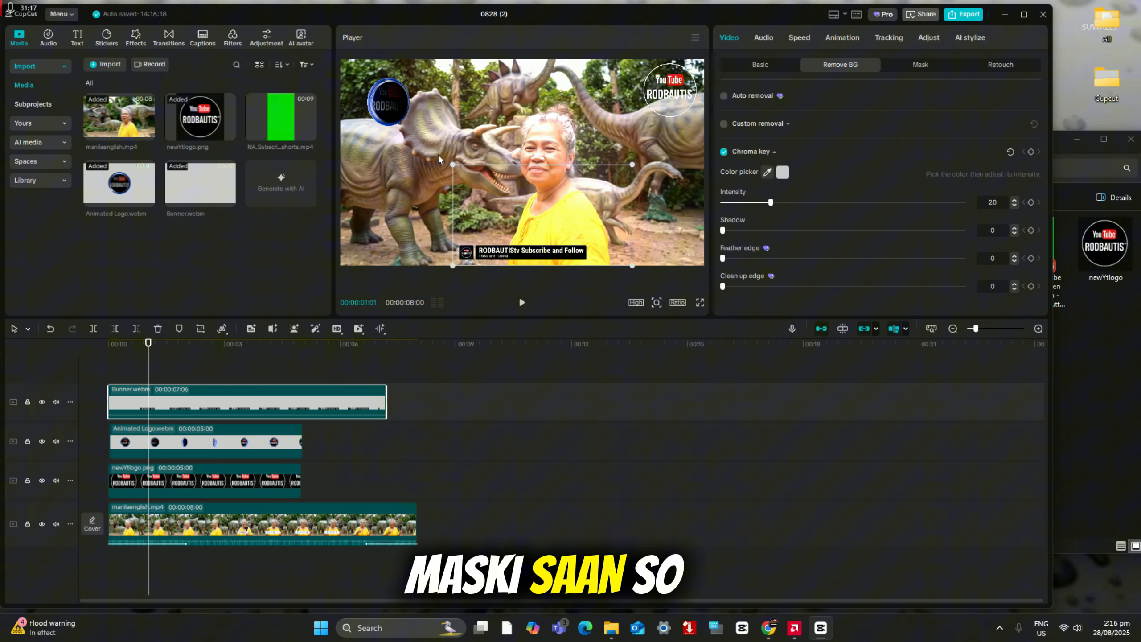
pyautogui.moveTo(454, 166); pyautogui.dragTo(427, 140)
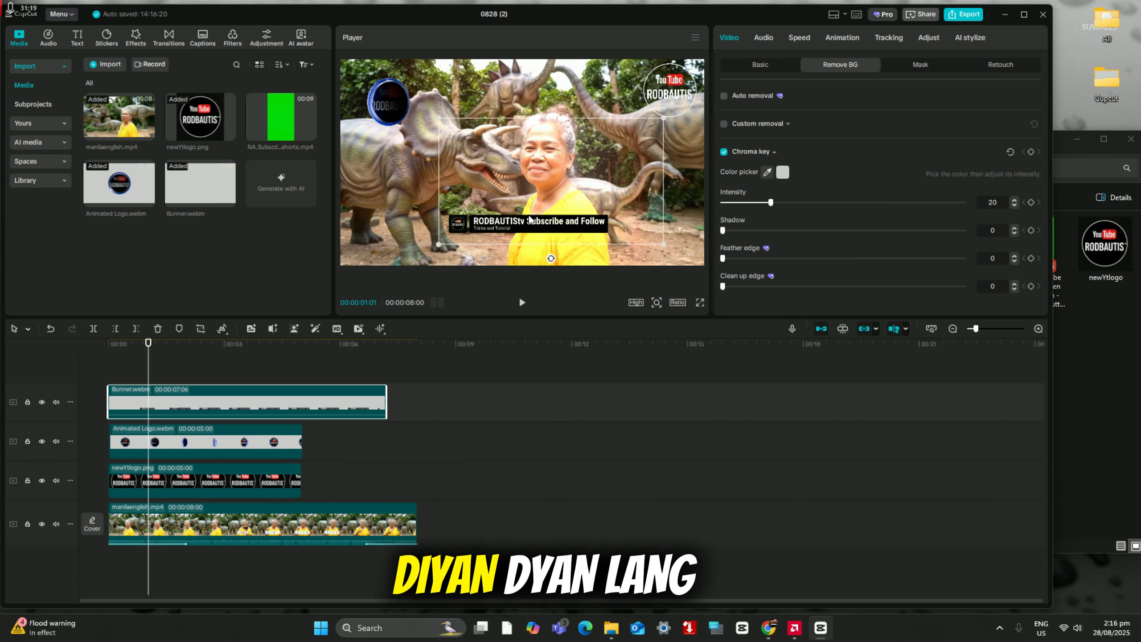
pyautogui.moveTo(515, 252); pyautogui.dragTo(528, 244)
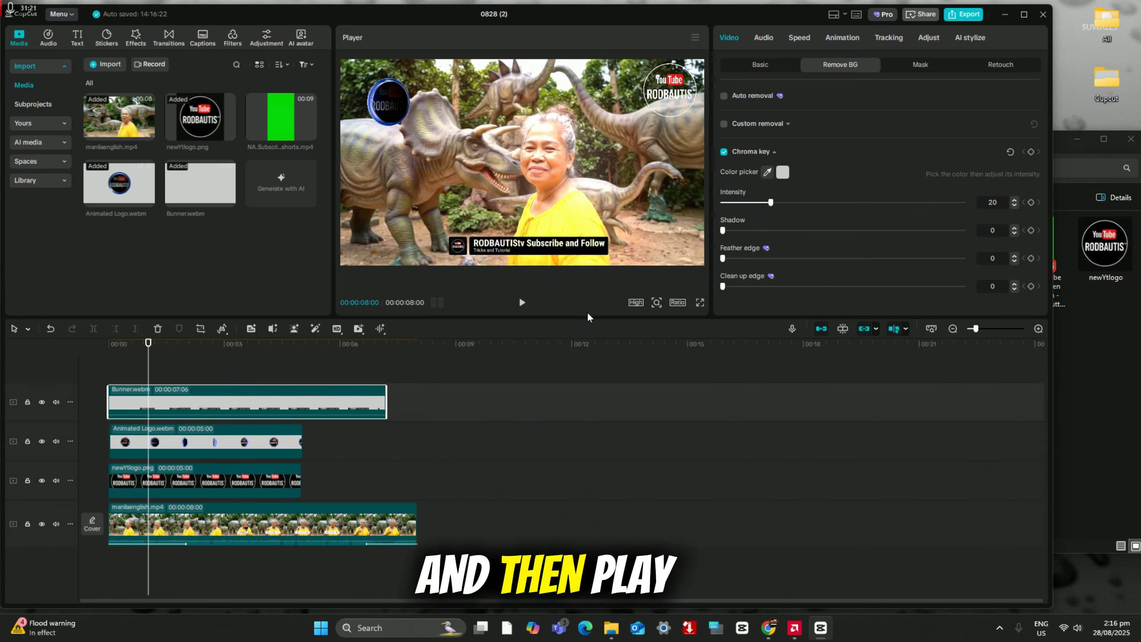
pyautogui.click(522, 302)
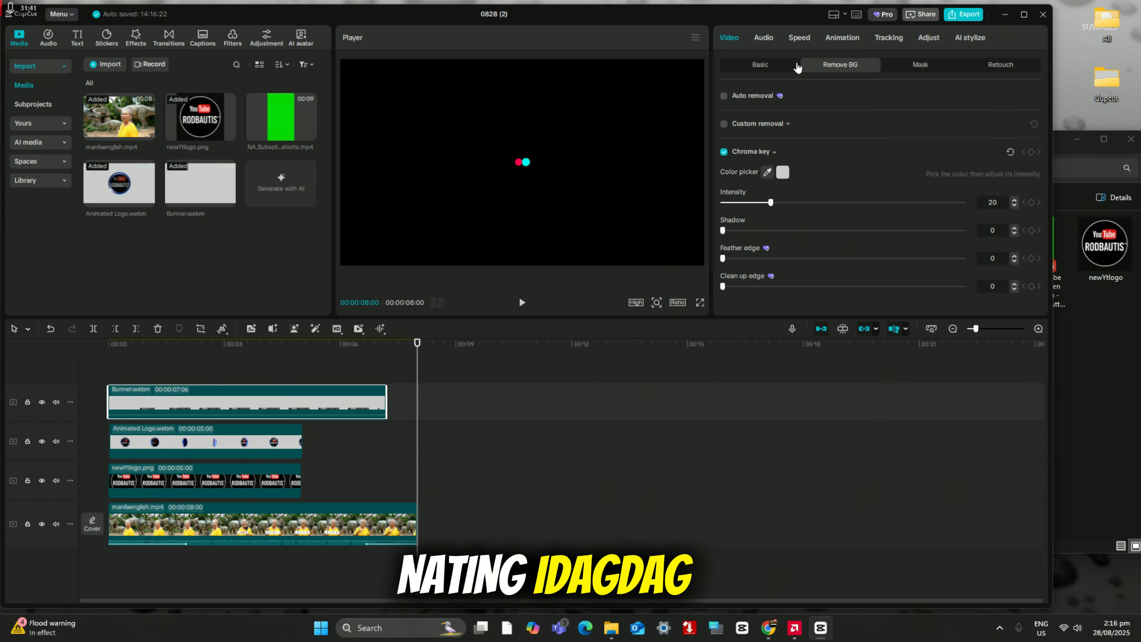
pyautogui.click(759, 66)
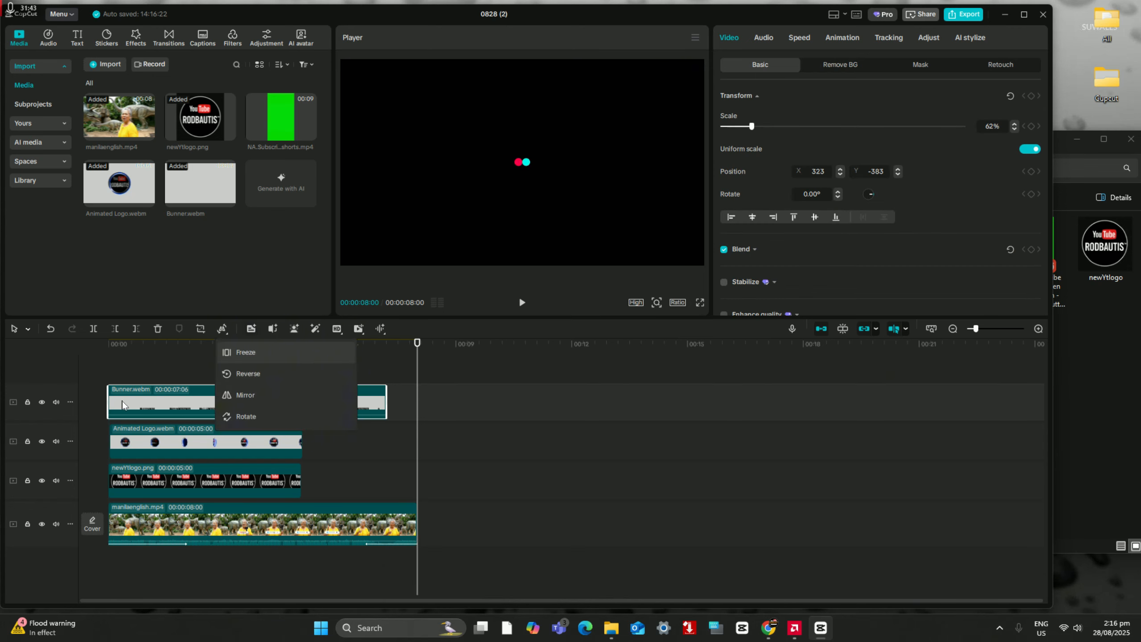
# Step: Delete the Bunner, Animated Logo and newYtlogo overlay clips together, keeping only the main video on the timeline
pyautogui.click(133, 366)
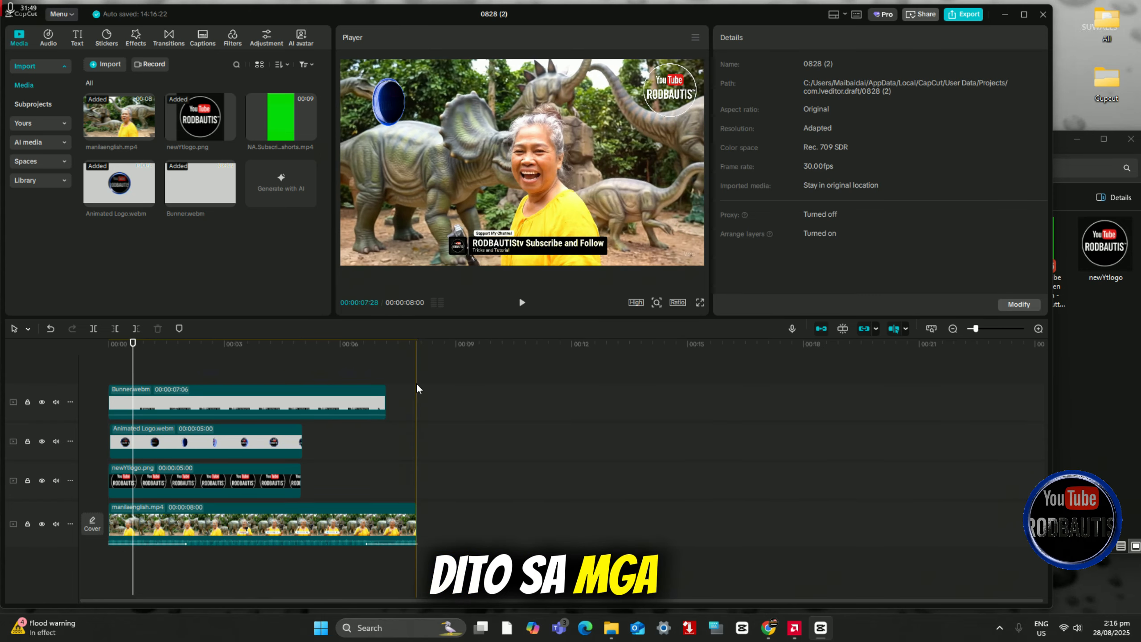
pyautogui.moveTo(417, 383); pyautogui.dragTo(198, 487)
pyautogui.rightClick(197, 487)
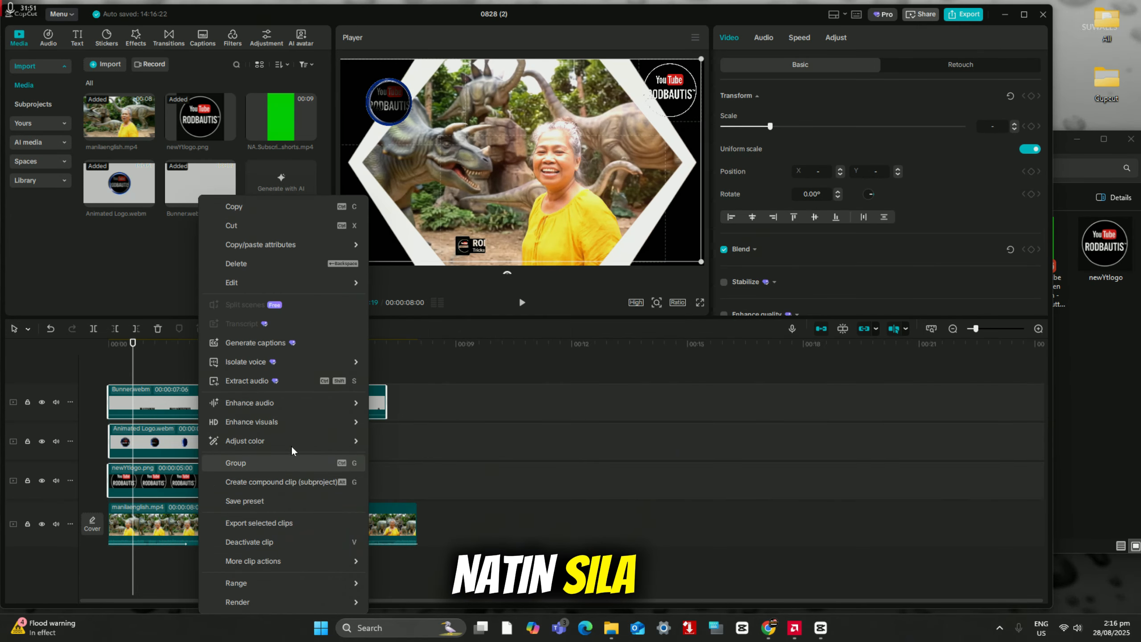
pyautogui.click(272, 267)
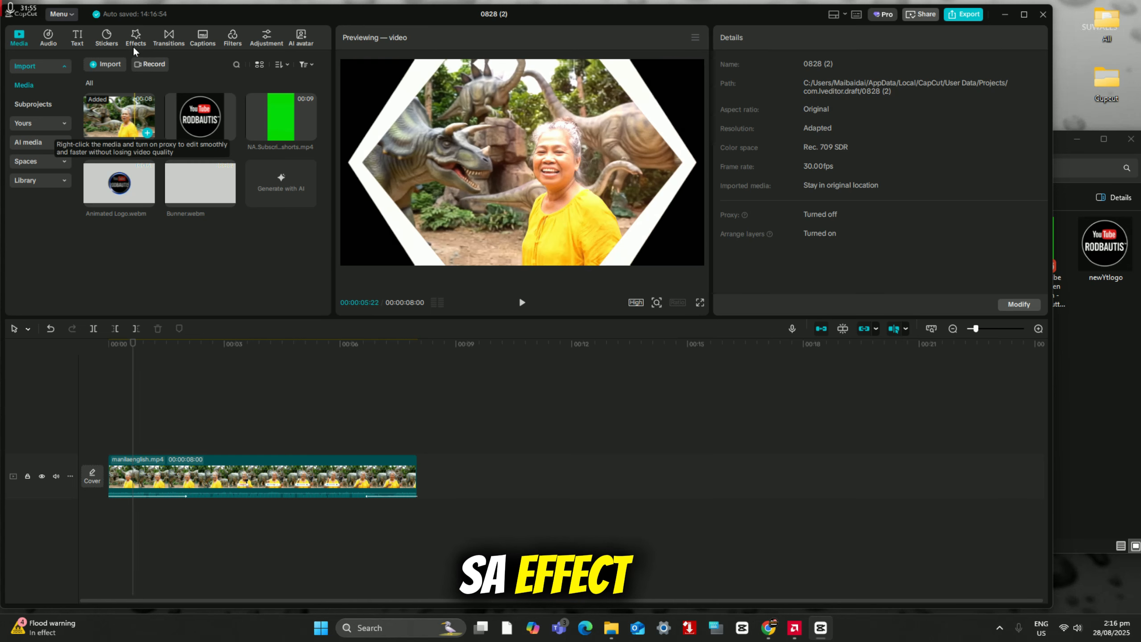
# Step: Place the playhead at 00:00:01:18 and preview the Clear II filter while browsing the Featured filters
pyautogui.click(137, 40)
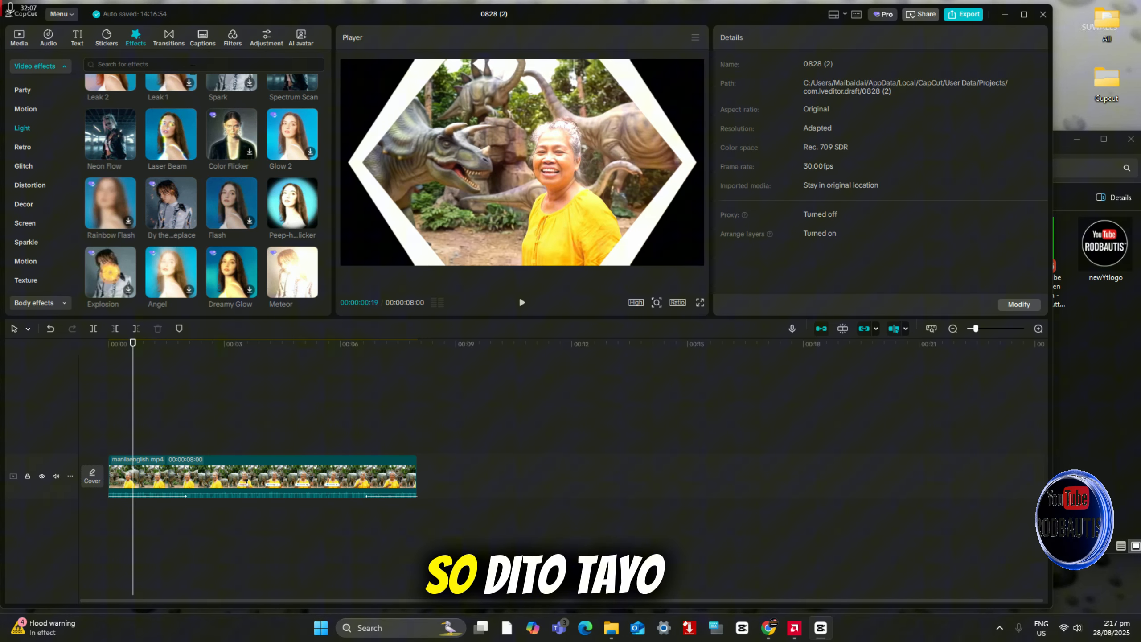
pyautogui.click(232, 38)
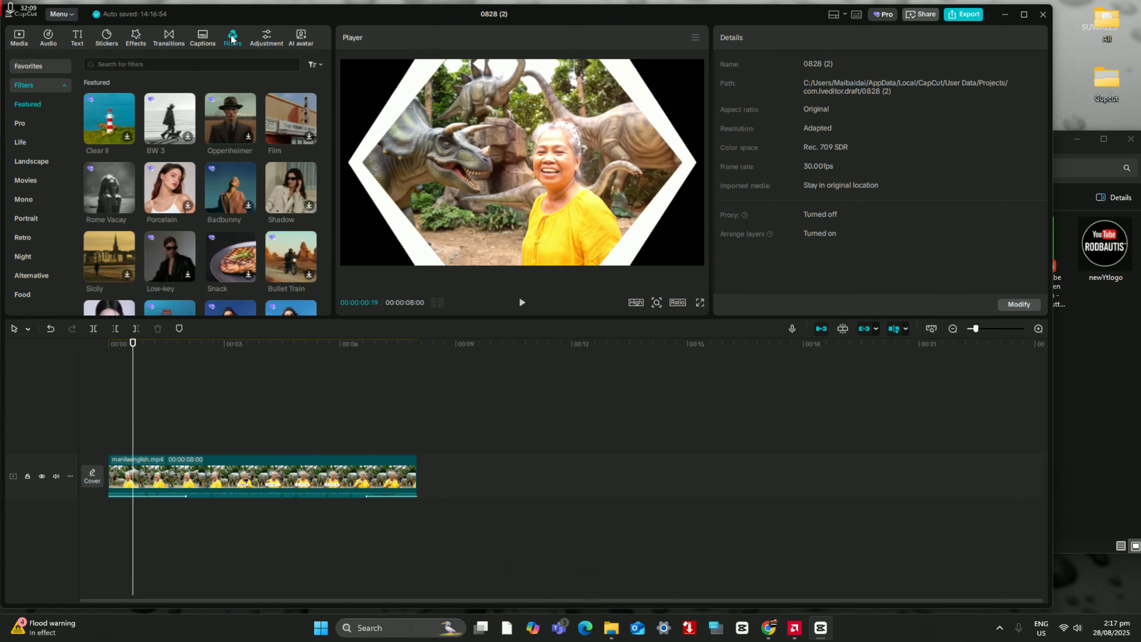
pyautogui.click(171, 421)
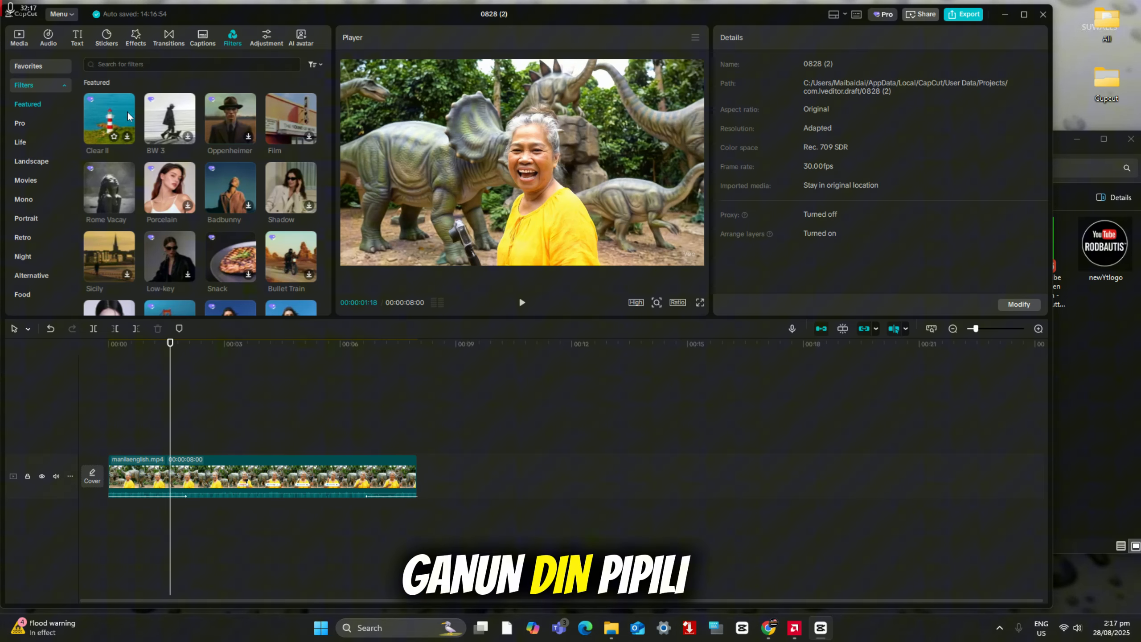
pyautogui.click(108, 117)
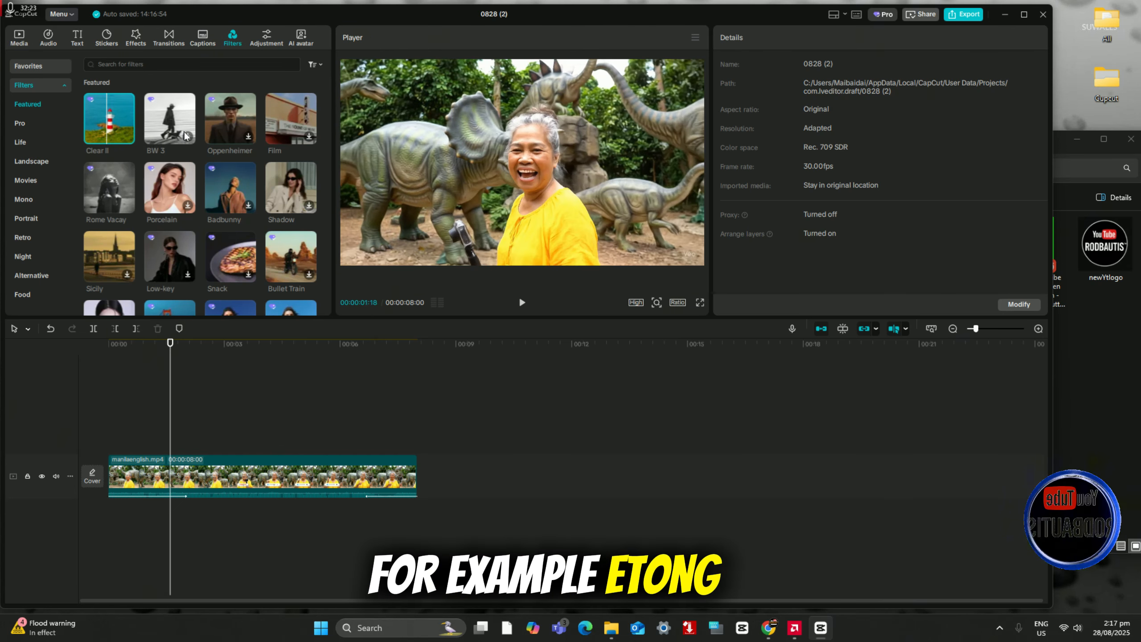
pyautogui.scroll(-5, 209, 208)
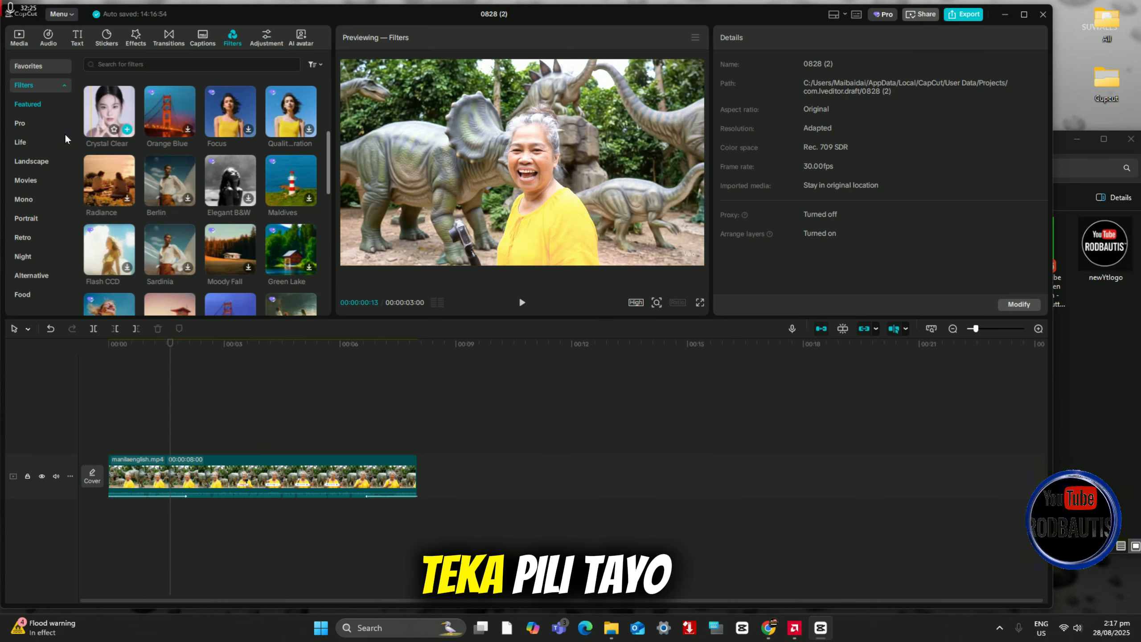
# Step: Add the Green Orange filter from the Movies filters at the playhead and play the video to check it
pyautogui.click(39, 180)
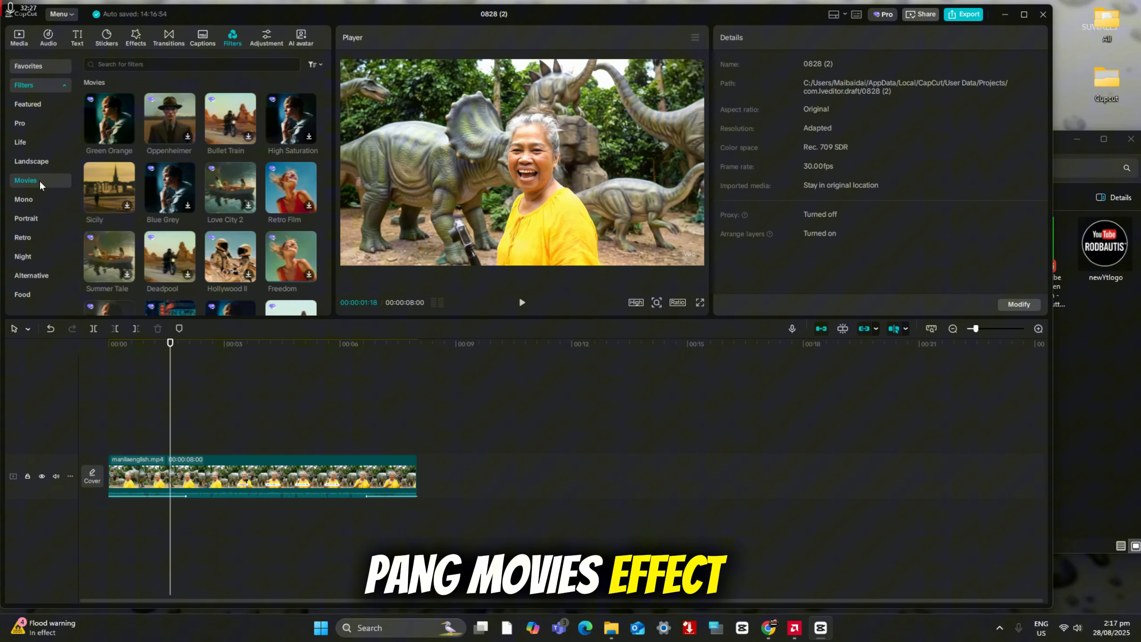
pyautogui.moveTo(113, 114)
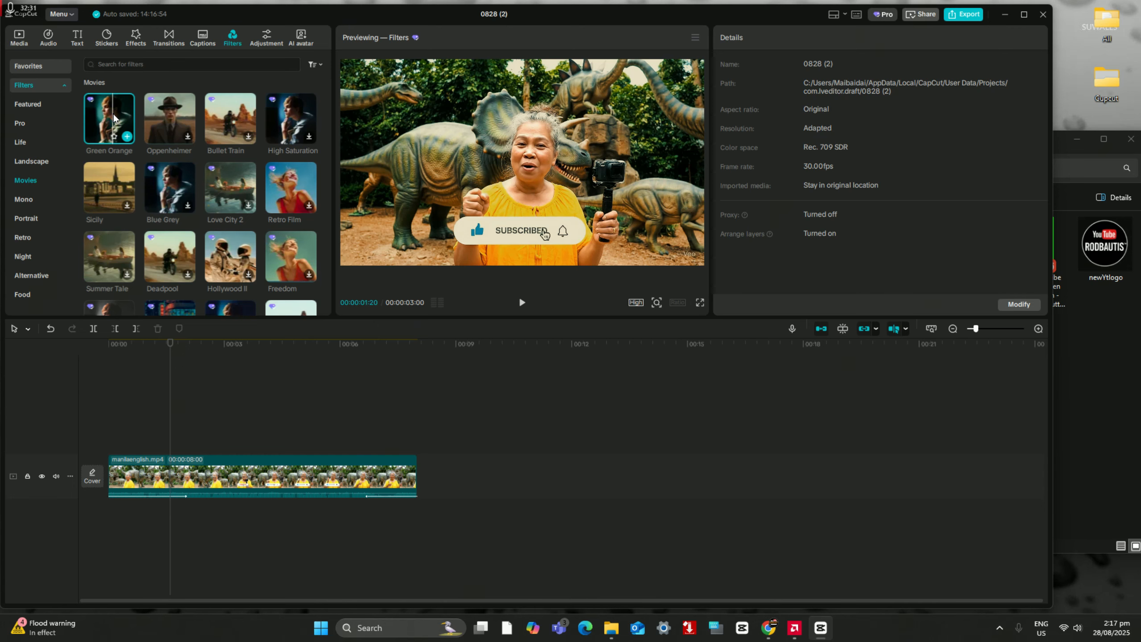
pyautogui.click(127, 136)
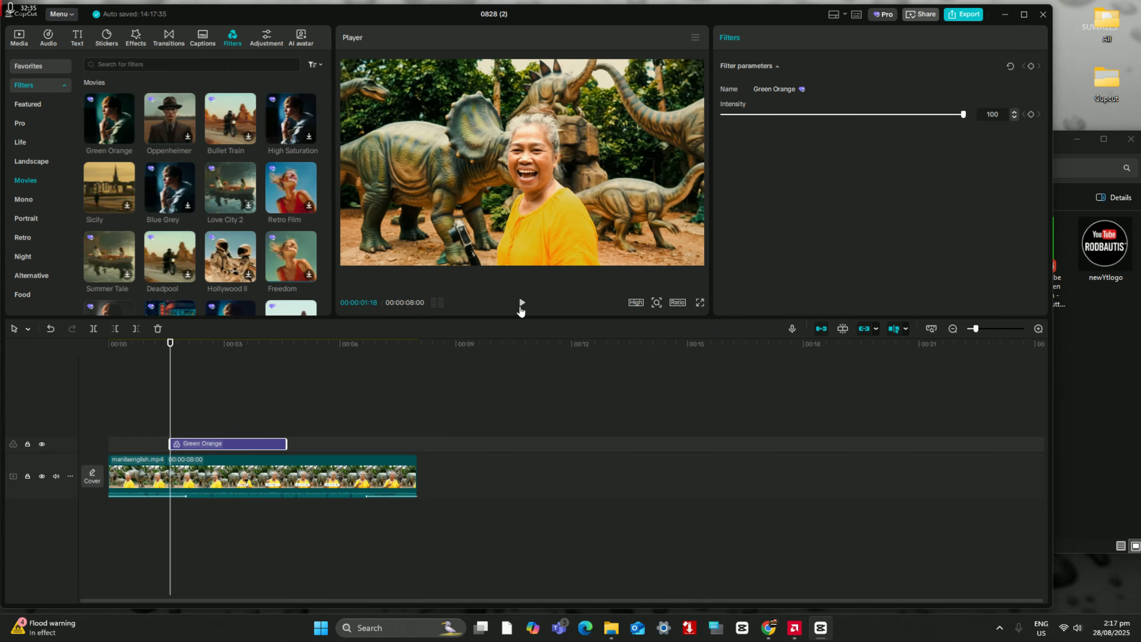
pyautogui.click(522, 302)
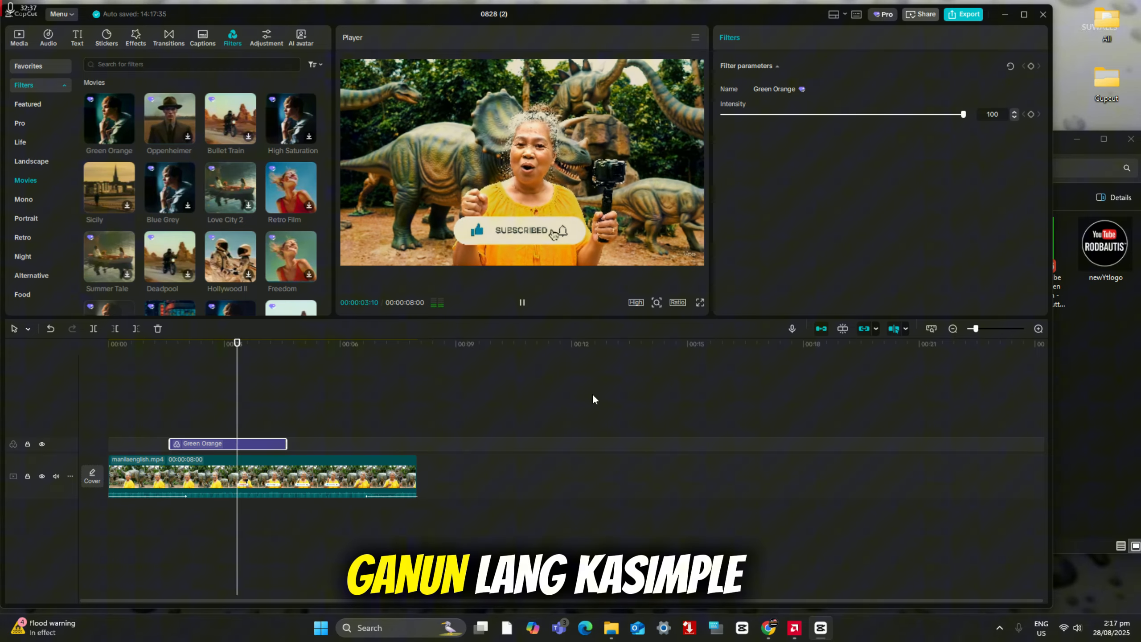
pyautogui.click(522, 302)
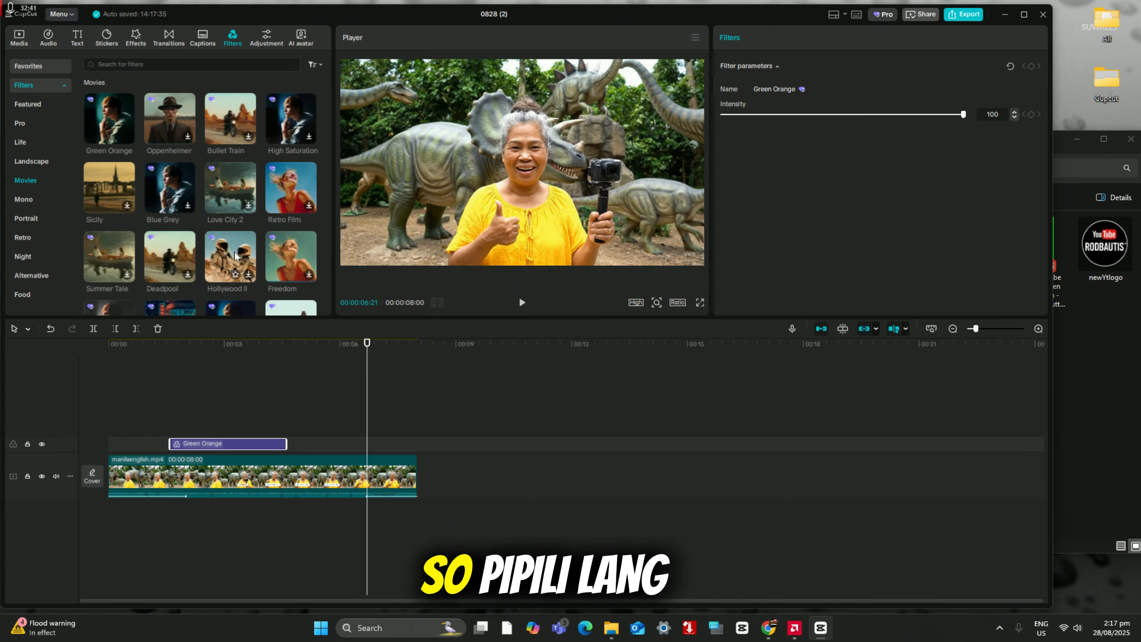
# Step: Move the Green Orange filter to the start of the video and place the playhead just after its end, at 00:00:03:03
pyautogui.scroll(-2, 236, 256)
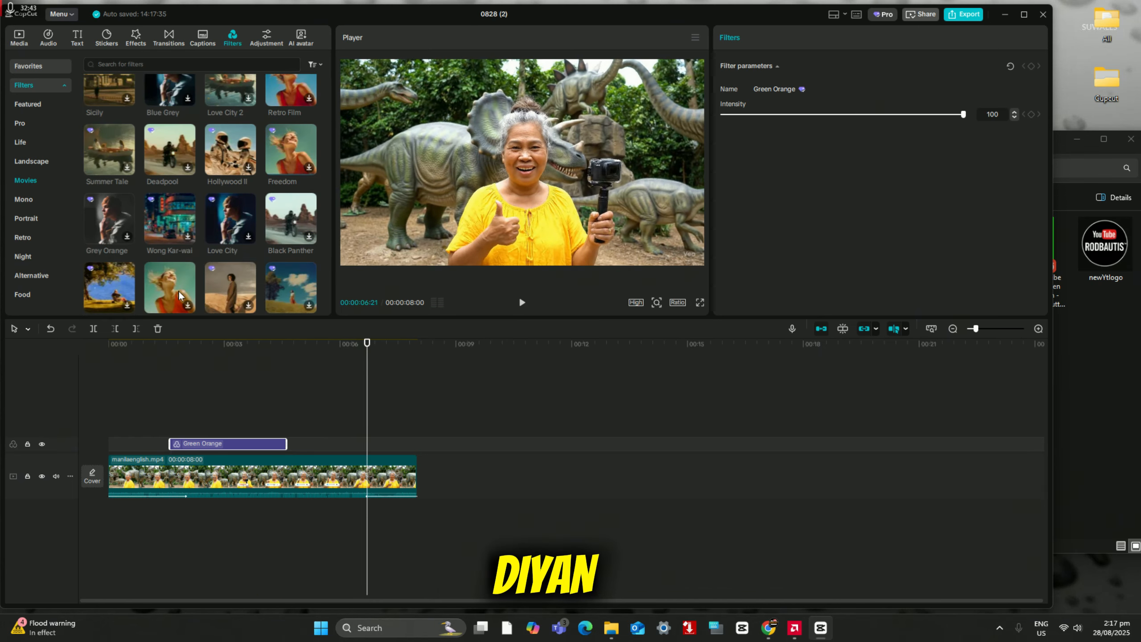
pyautogui.moveTo(218, 444); pyautogui.dragTo(157, 446)
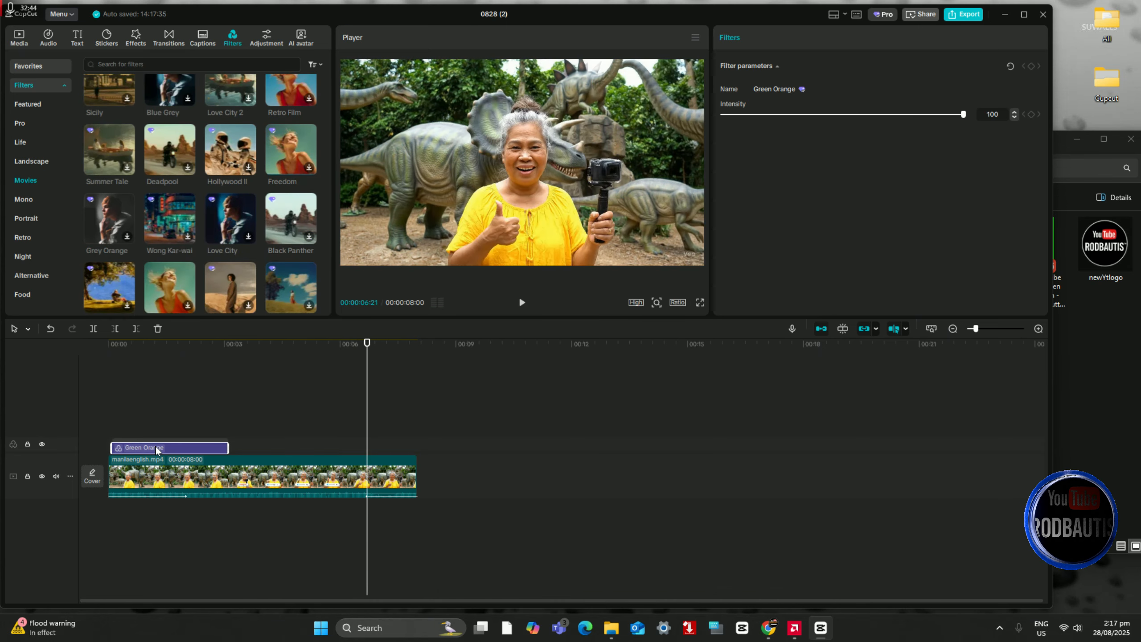
pyautogui.click(229, 411)
pyautogui.click(230, 409)
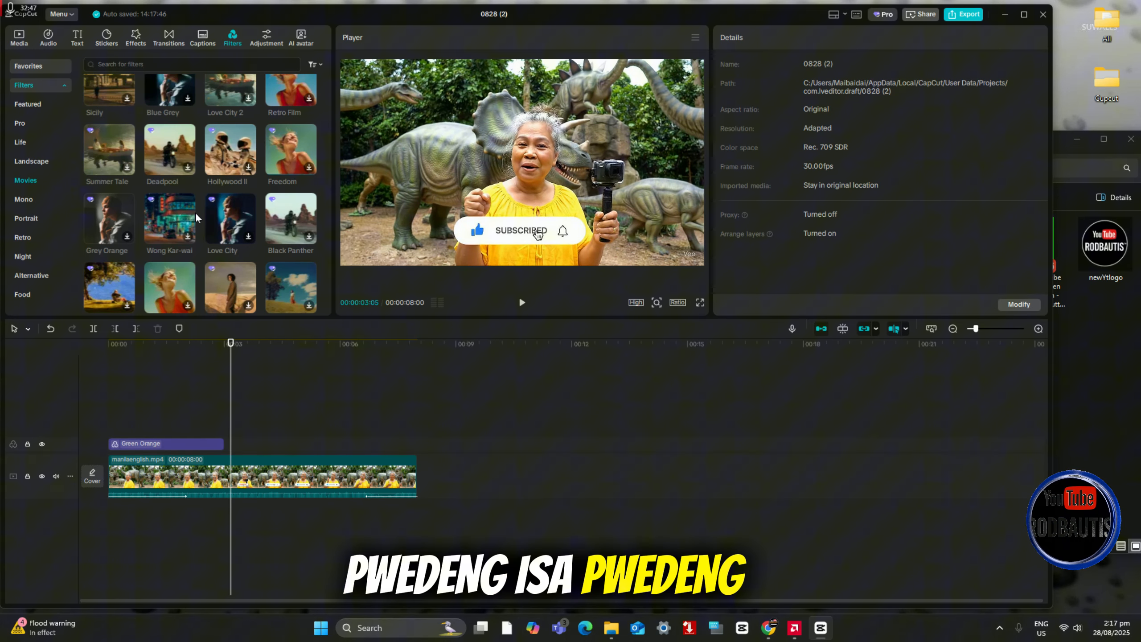
# Step: Add the Faded Yellow filter from the Retro filters at the playhead, following Green Orange, and play the video to check both filters
pyautogui.scroll(-8, 196, 210)
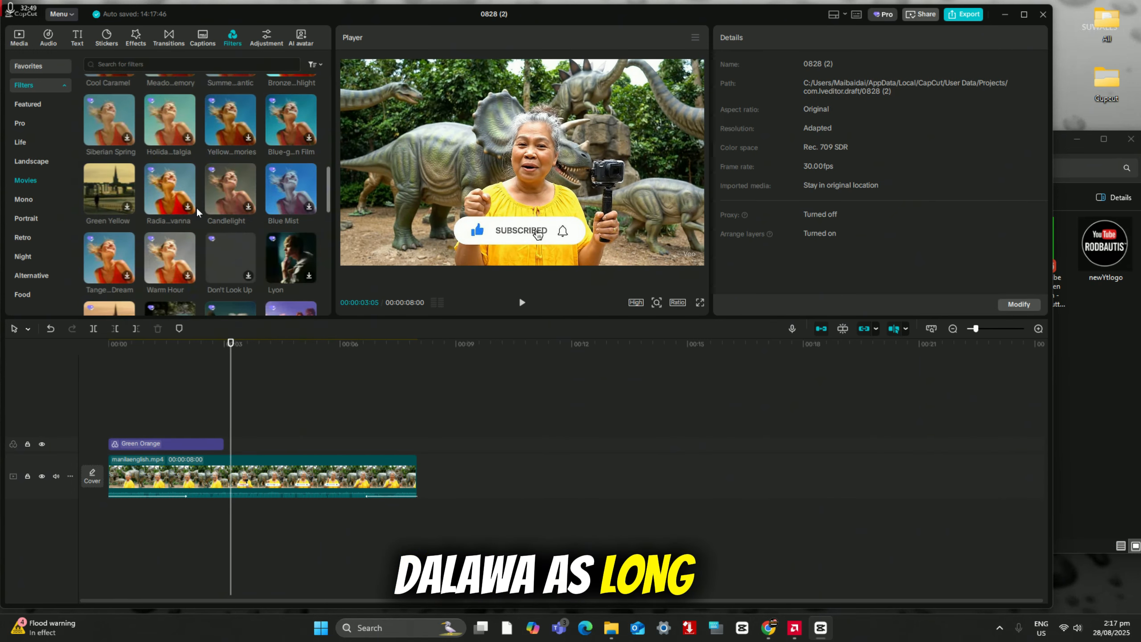
pyautogui.scroll(-3, 223, 263)
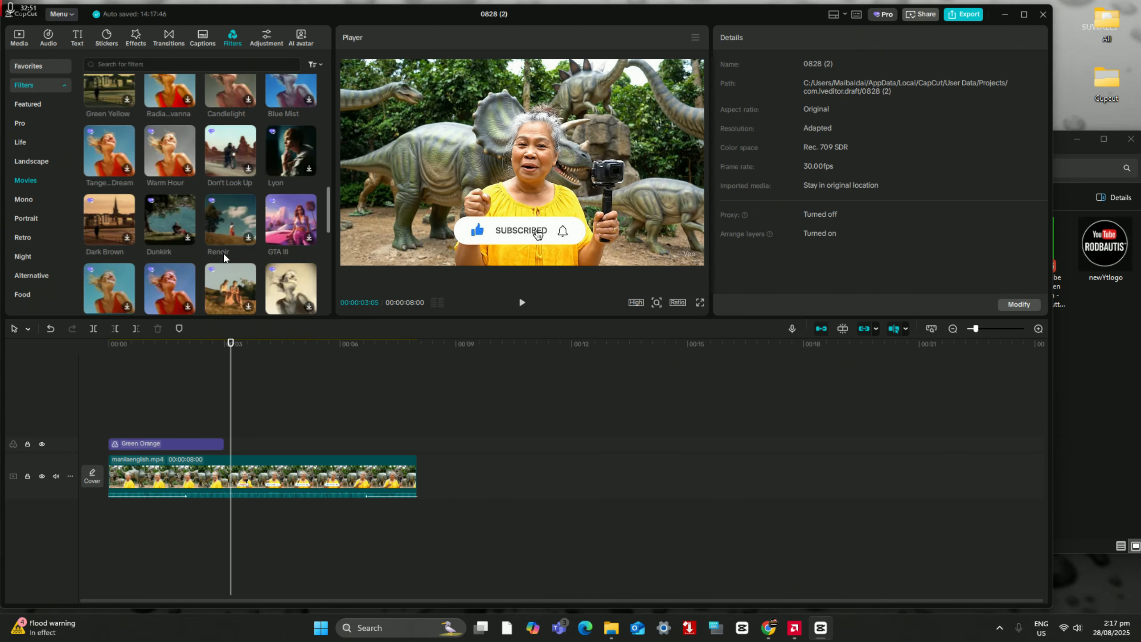
pyautogui.scroll(-3, 197, 255)
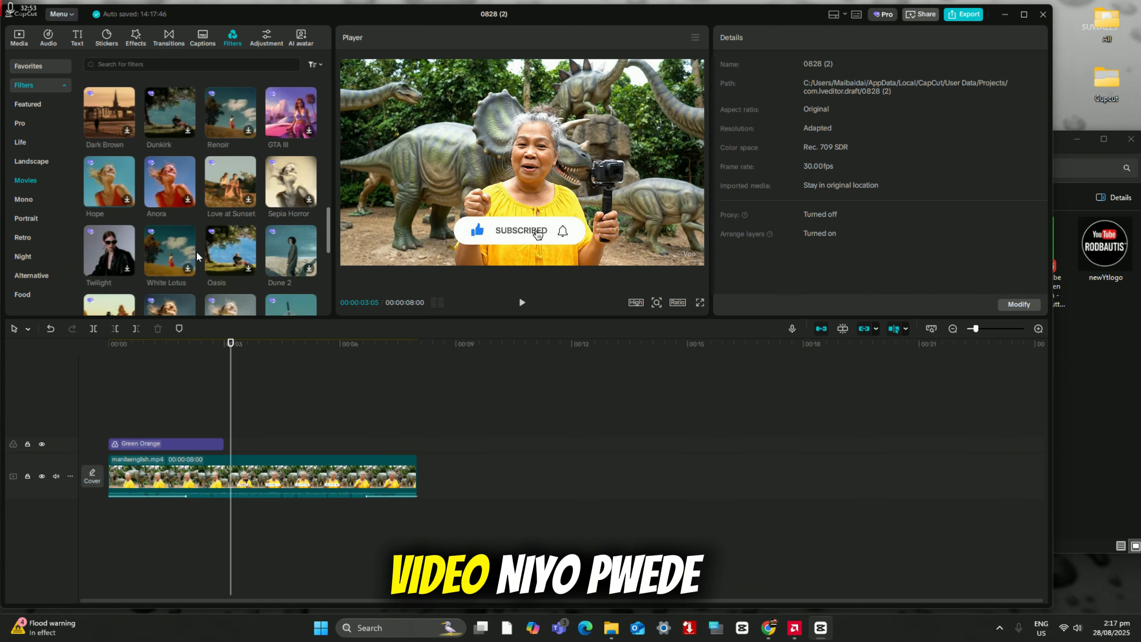
pyautogui.scroll(-5, 197, 251)
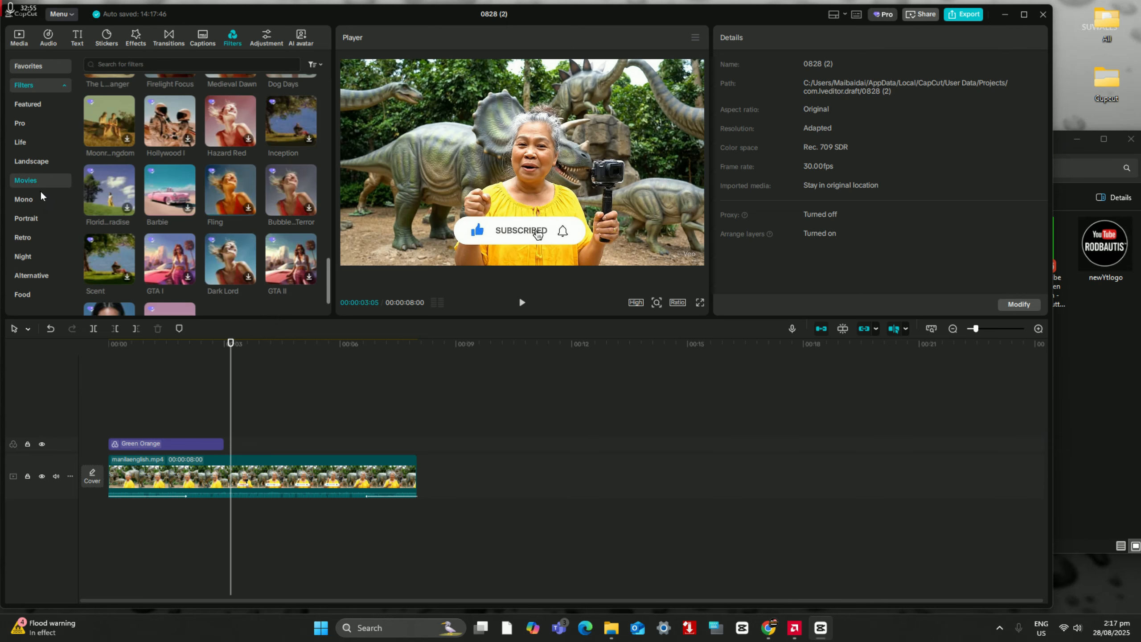
pyautogui.click(34, 201)
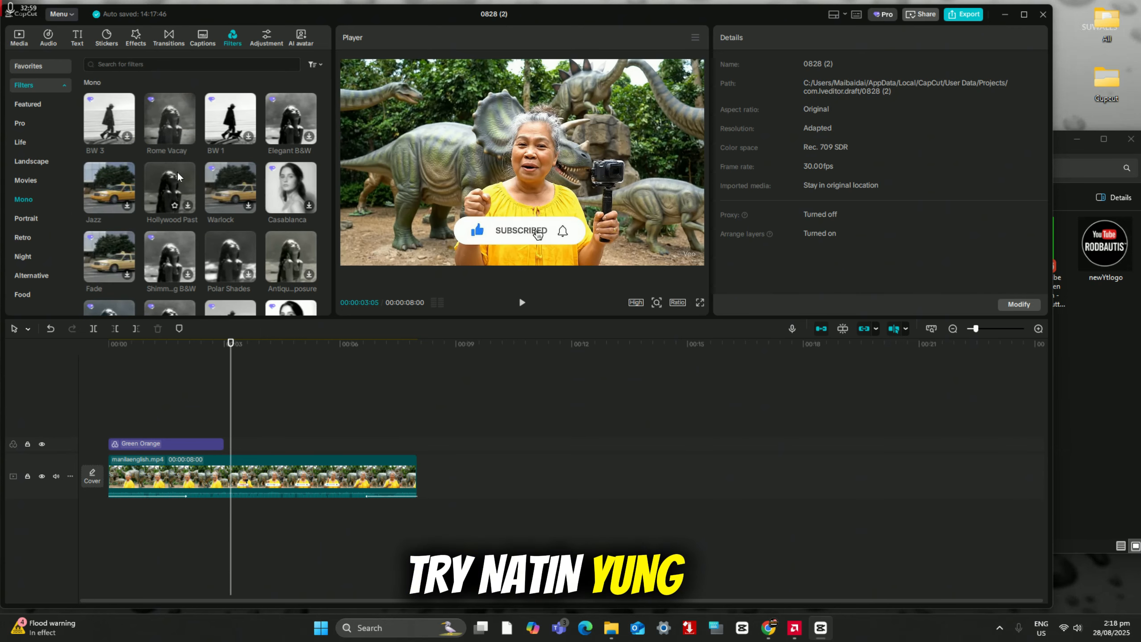
pyautogui.click(36, 243)
pyautogui.click(38, 254)
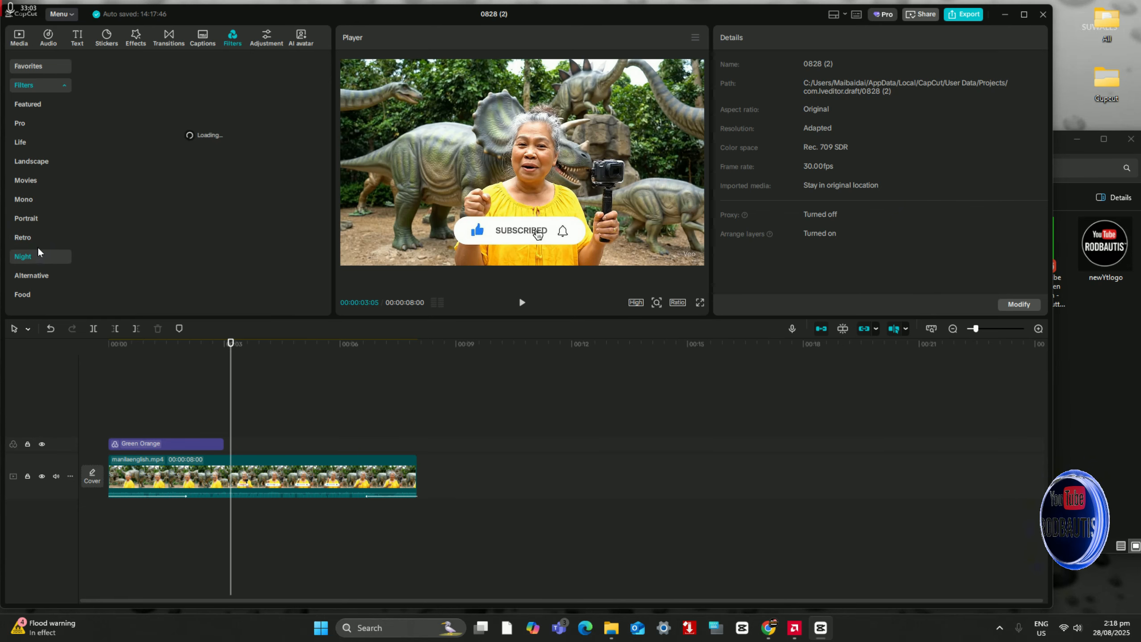
pyautogui.click(37, 238)
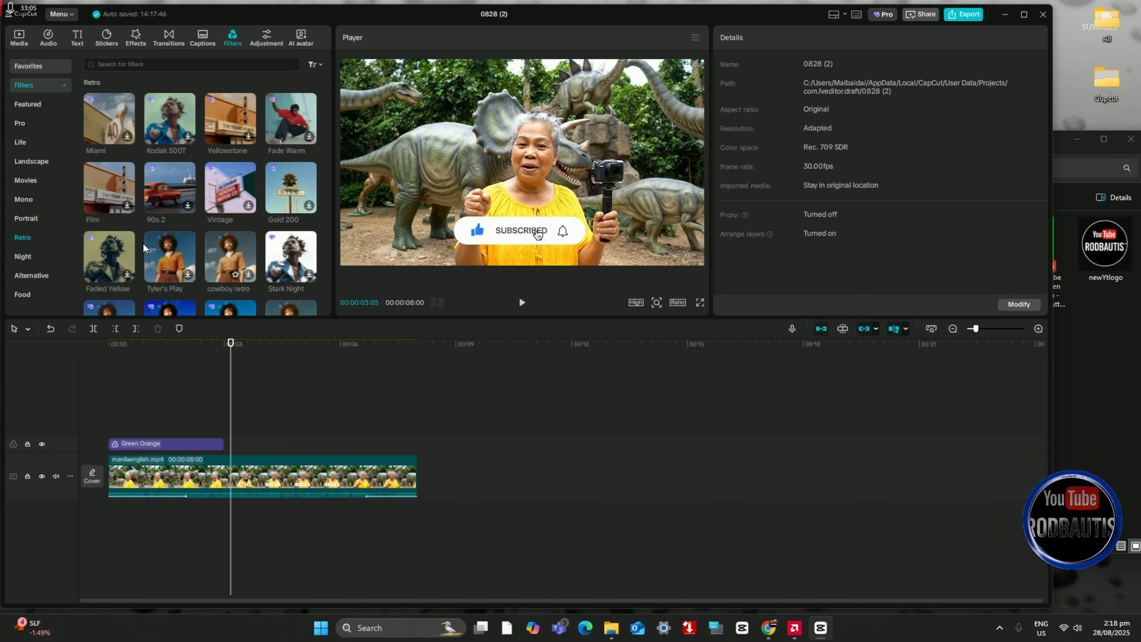
pyautogui.click(121, 253)
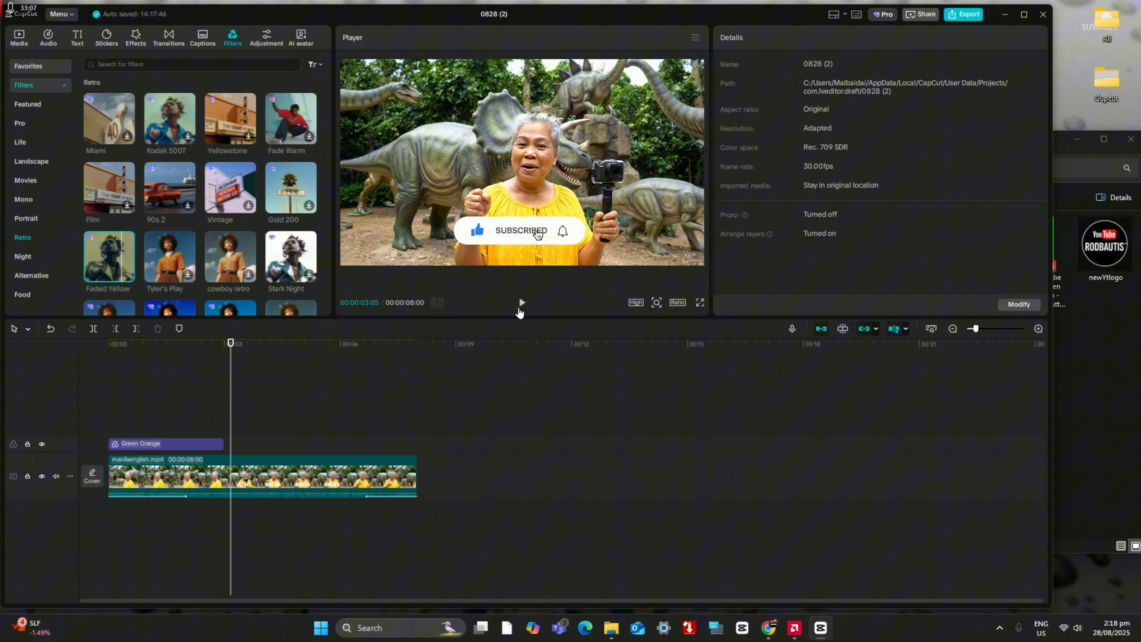
pyautogui.click(127, 274)
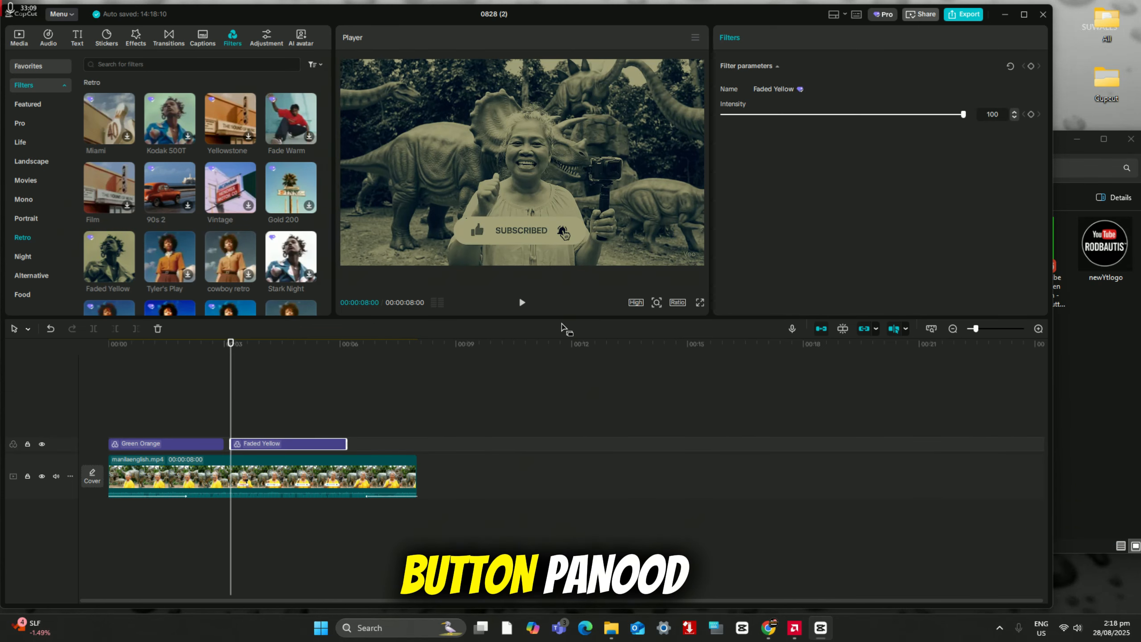
pyautogui.click(521, 303)
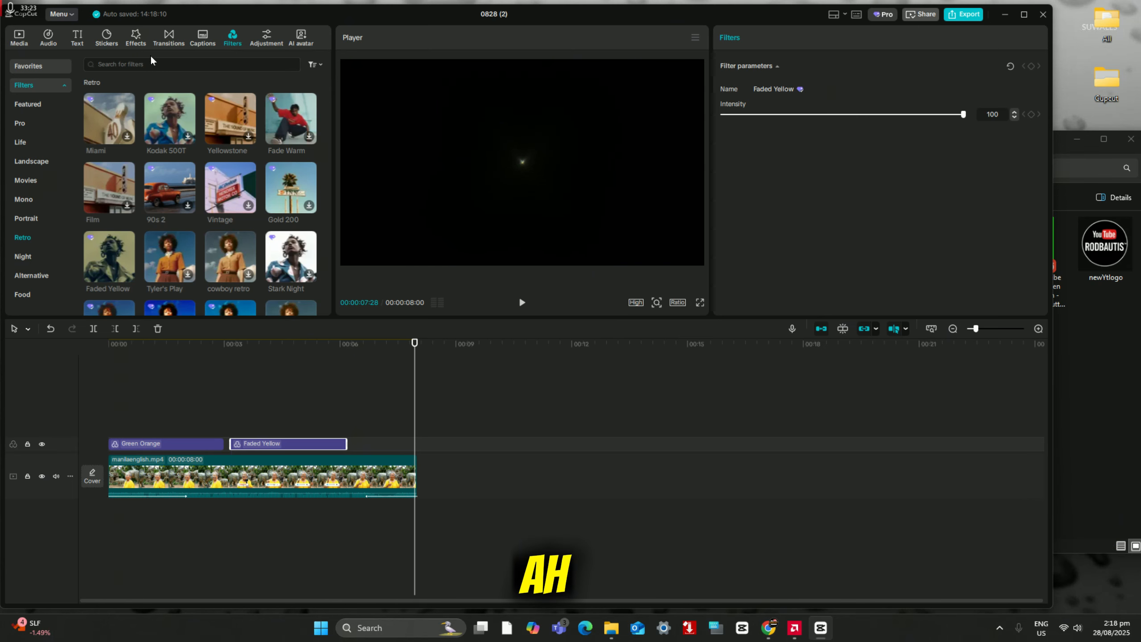
# Step: Delete both the Green Orange and Faded Yellow filters from the timeline
pyautogui.click(185, 444)
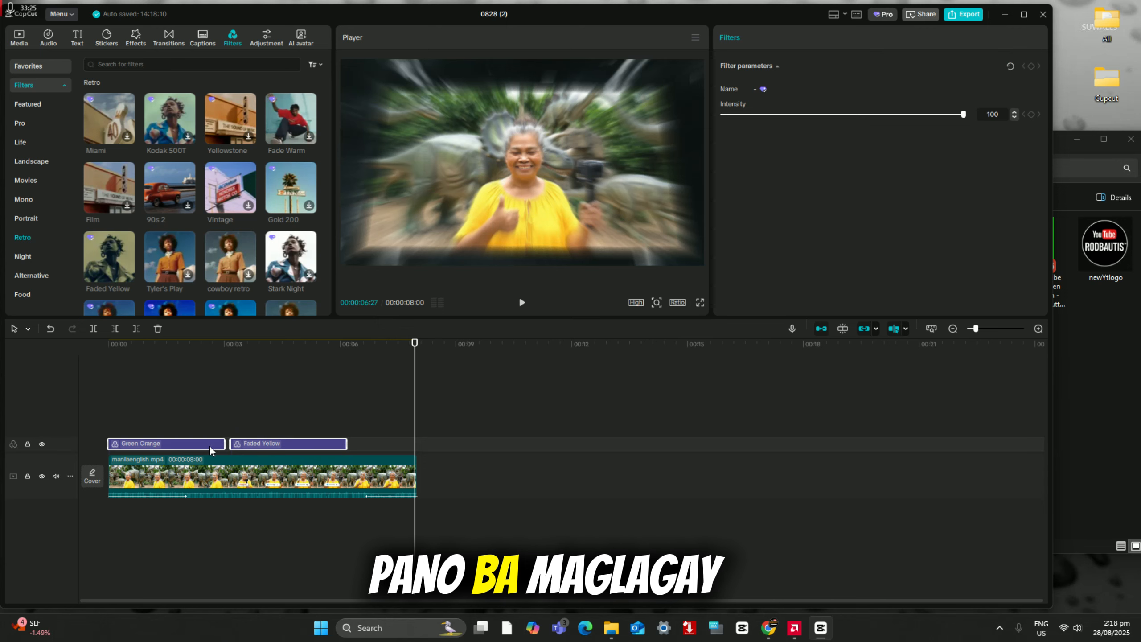
pyautogui.rightClick(180, 437)
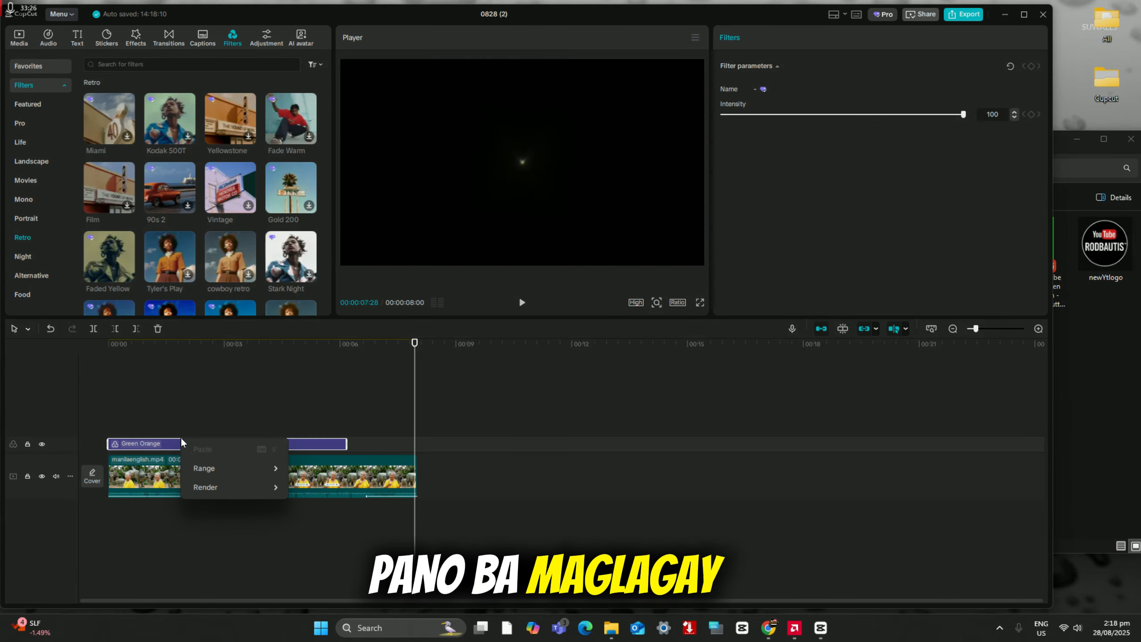
pyautogui.click(137, 445)
pyautogui.rightClick(136, 442)
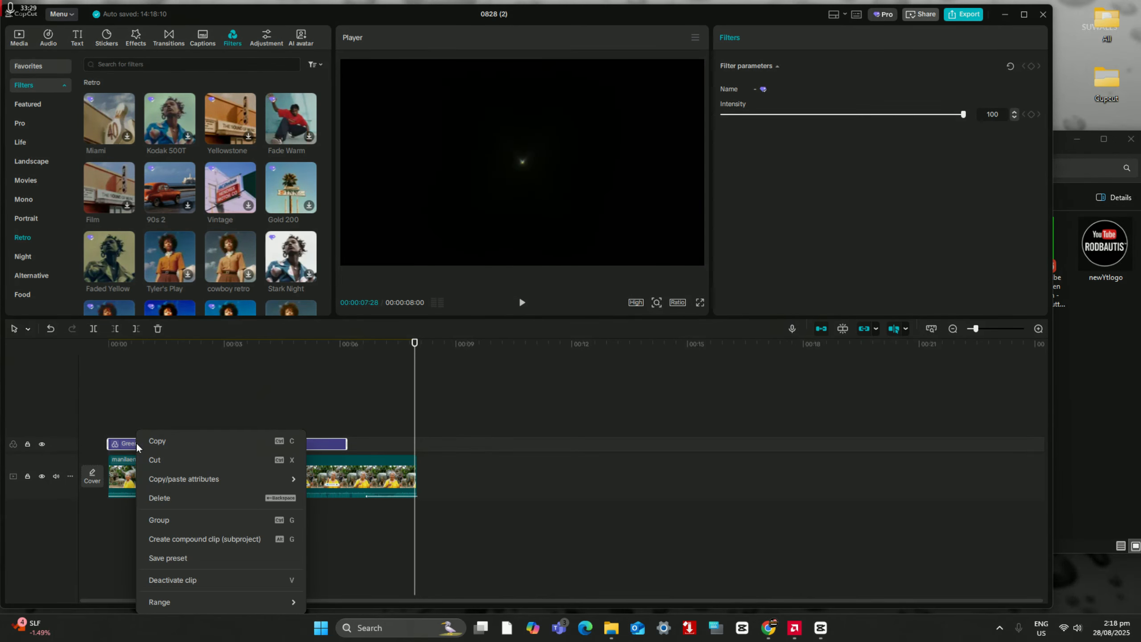
pyautogui.click(196, 500)
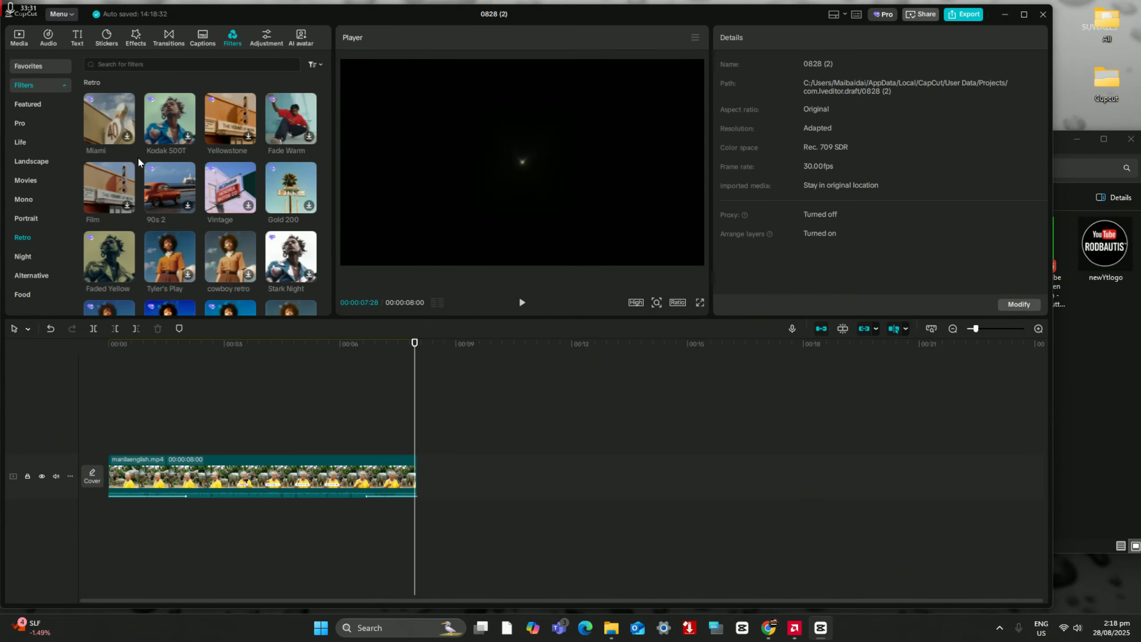
# Step: Select the video clip for auto captions and set the spoken language to English
pyautogui.click(22, 36)
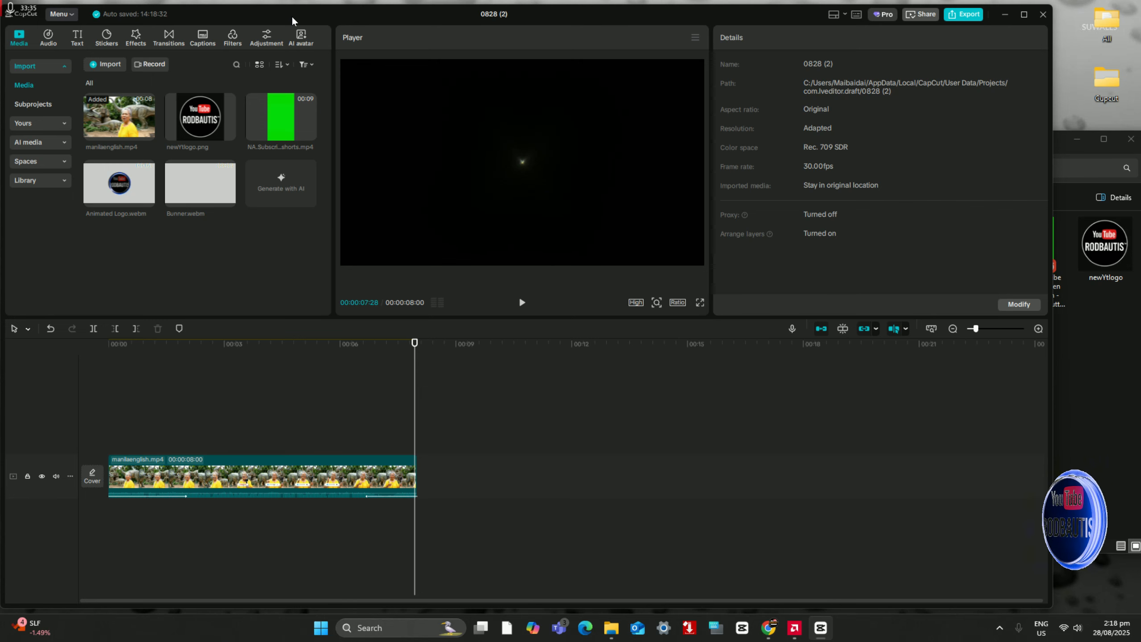
pyautogui.click(202, 37)
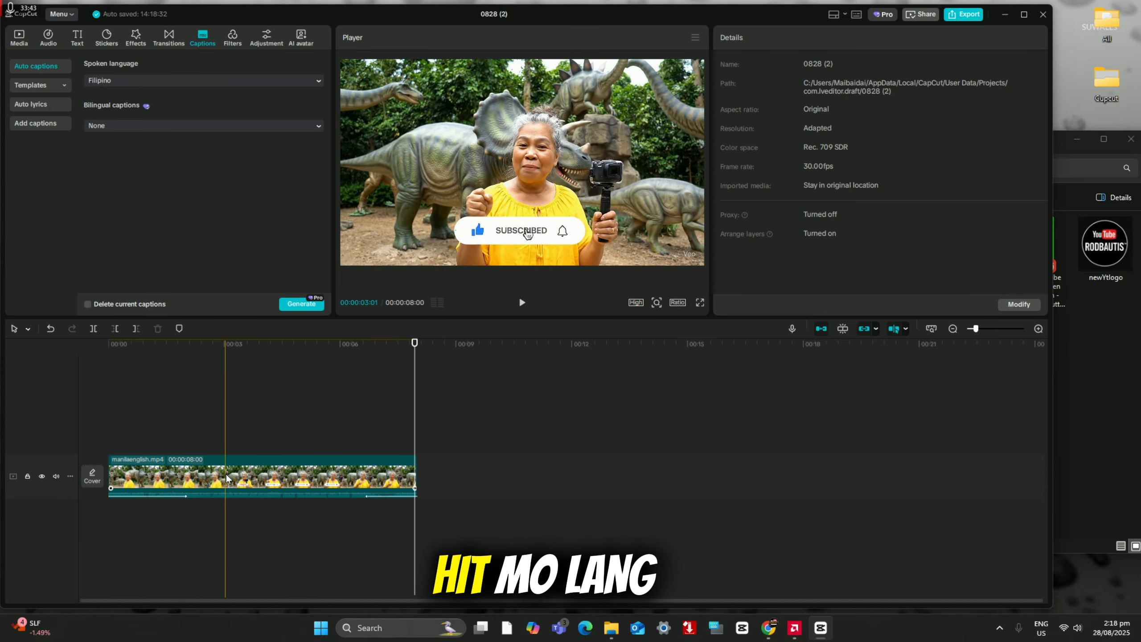
pyautogui.click(226, 473)
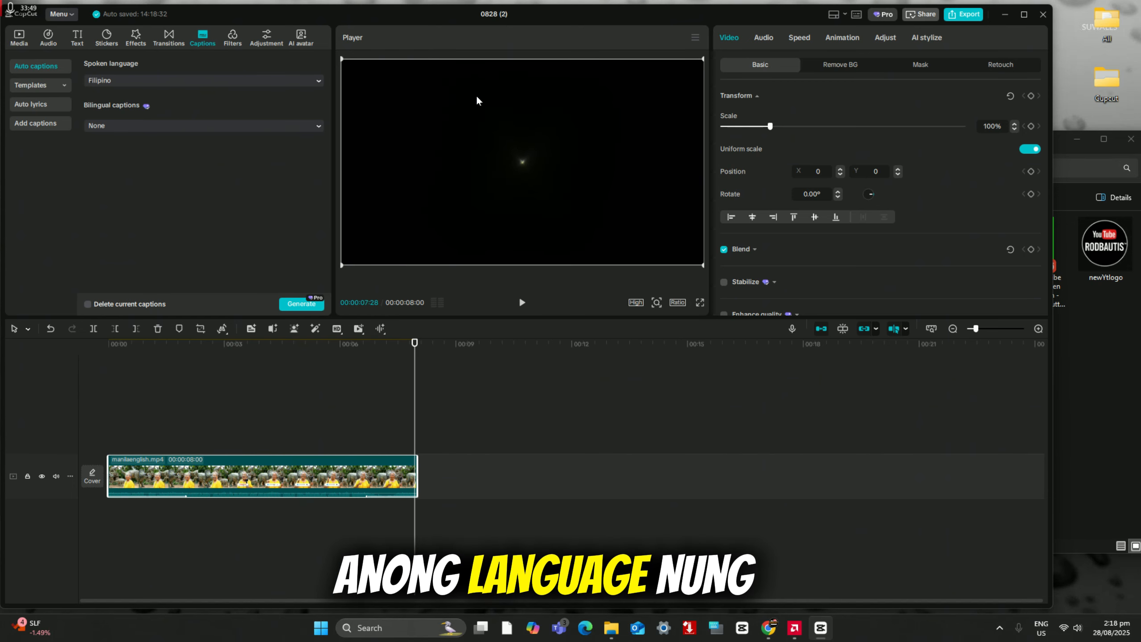
pyautogui.click(188, 79)
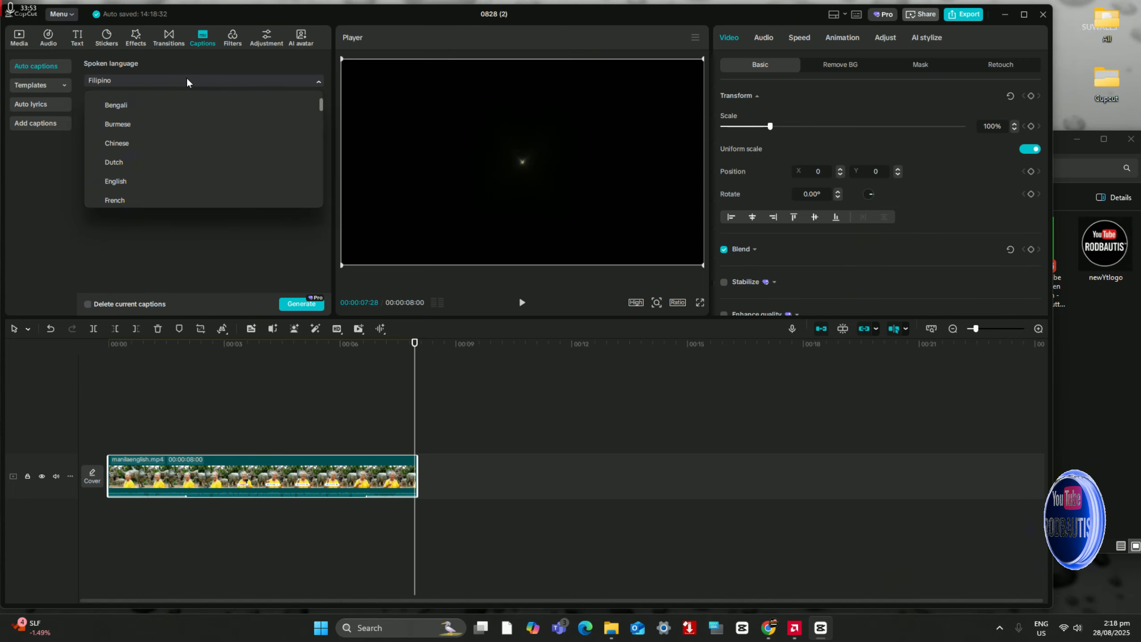
pyautogui.click(187, 81)
pyautogui.click(186, 80)
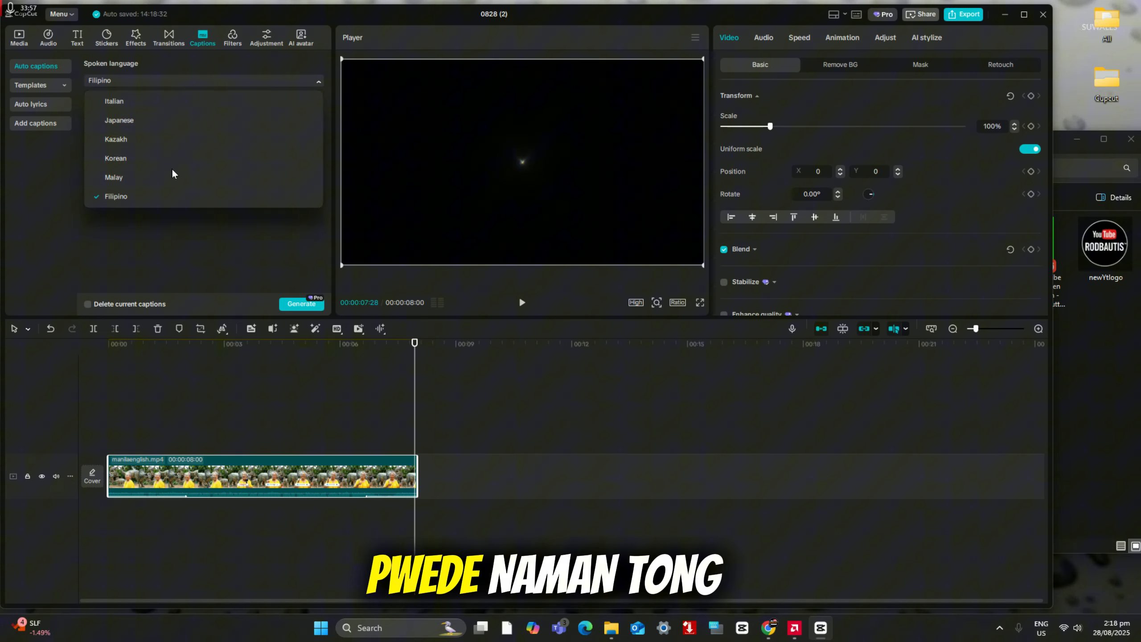
pyautogui.scroll(5, 172, 173)
pyautogui.scroll(-2, 173, 173)
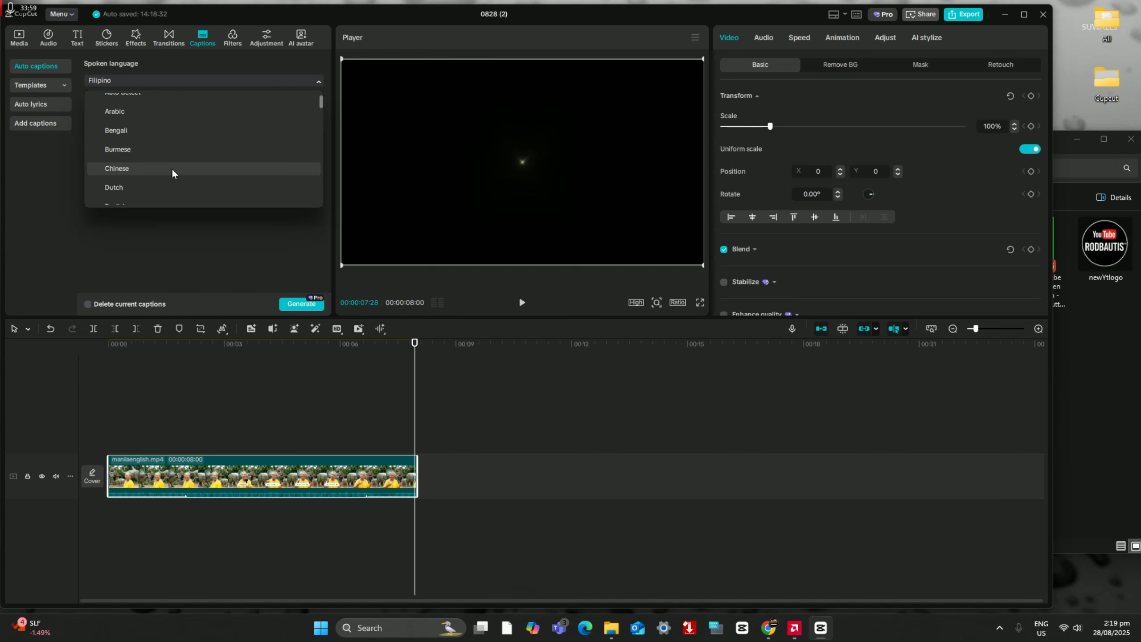
pyautogui.click(171, 172)
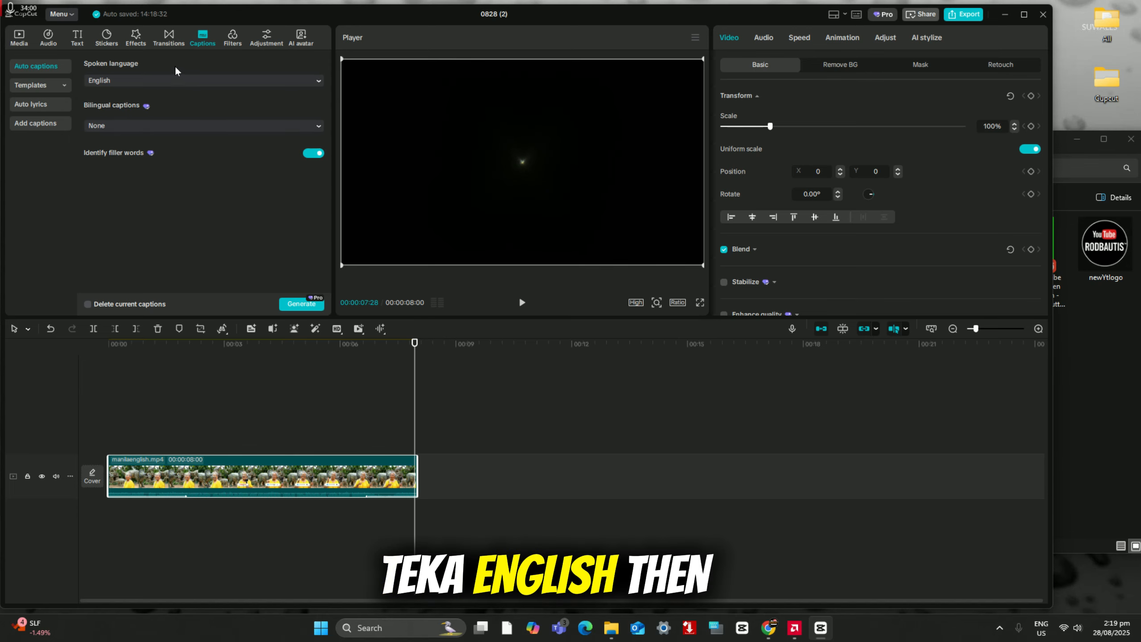
# Step: Set the bilingual captions to Filipino and generate the auto captions for the clip
pyautogui.click(167, 125)
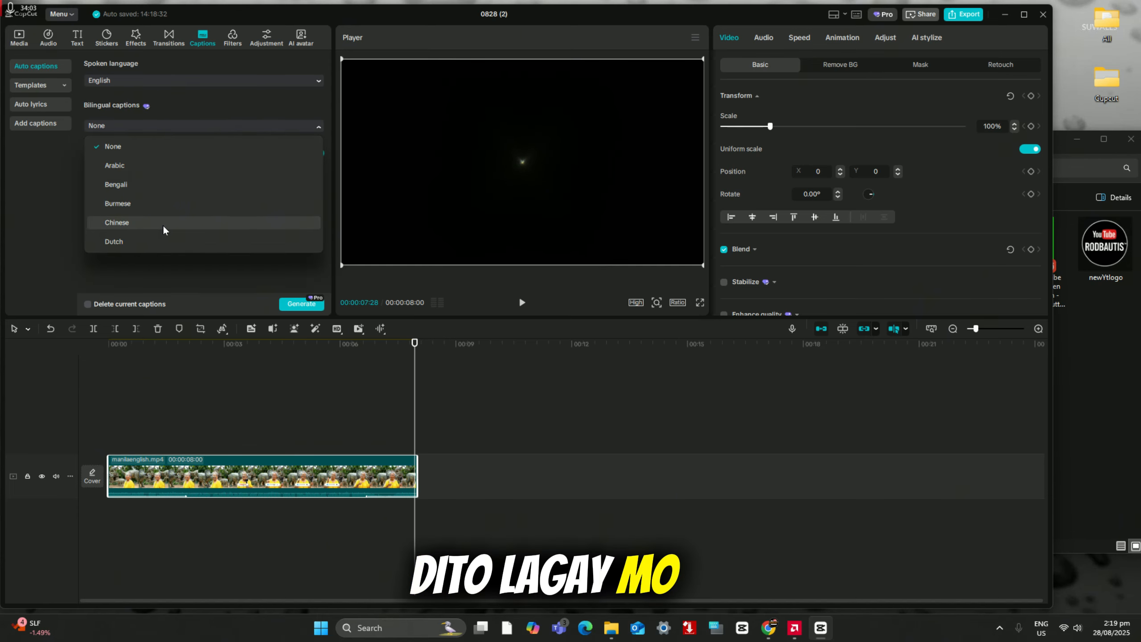
pyautogui.scroll(-5, 164, 226)
pyautogui.scroll(-3, 164, 227)
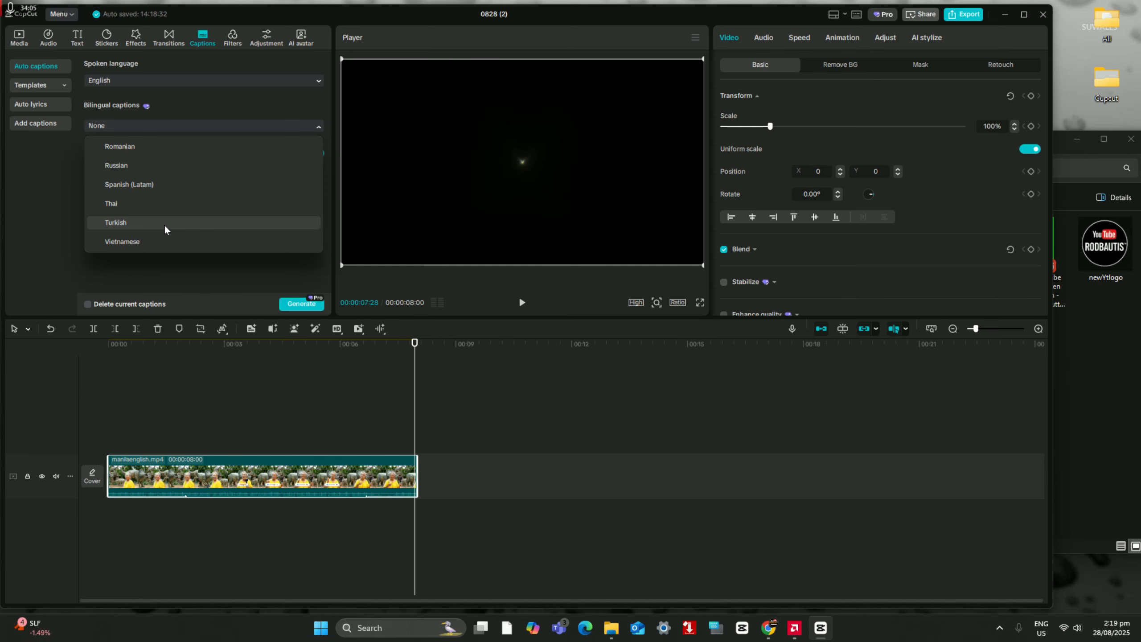
pyautogui.scroll(1, 164, 224)
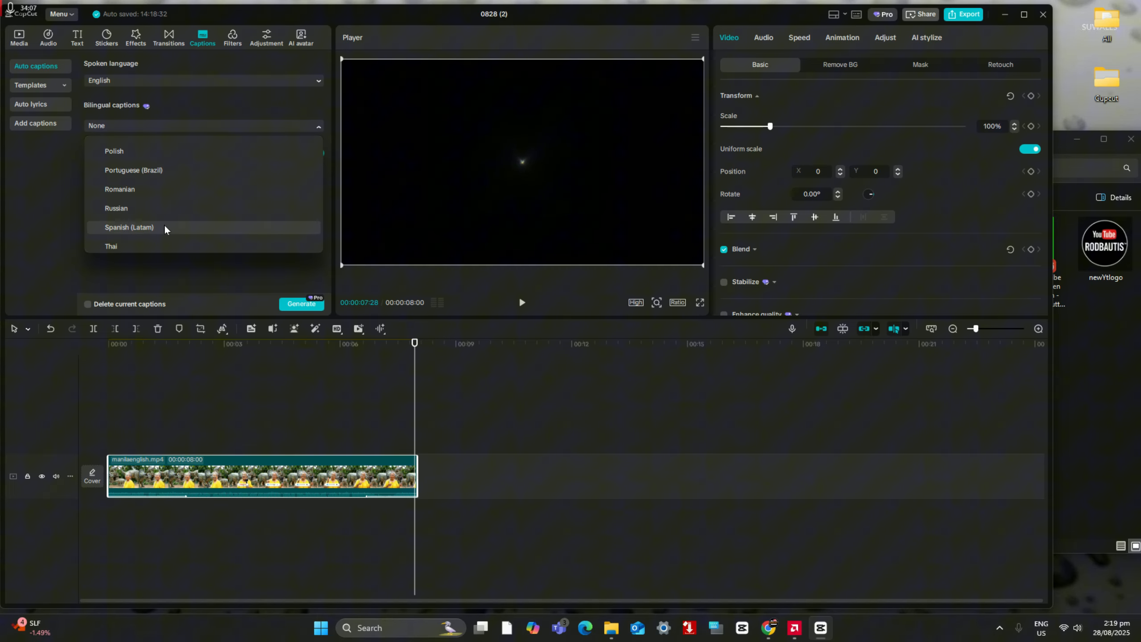
pyautogui.scroll(-1, 165, 224)
pyautogui.scroll(4, 164, 224)
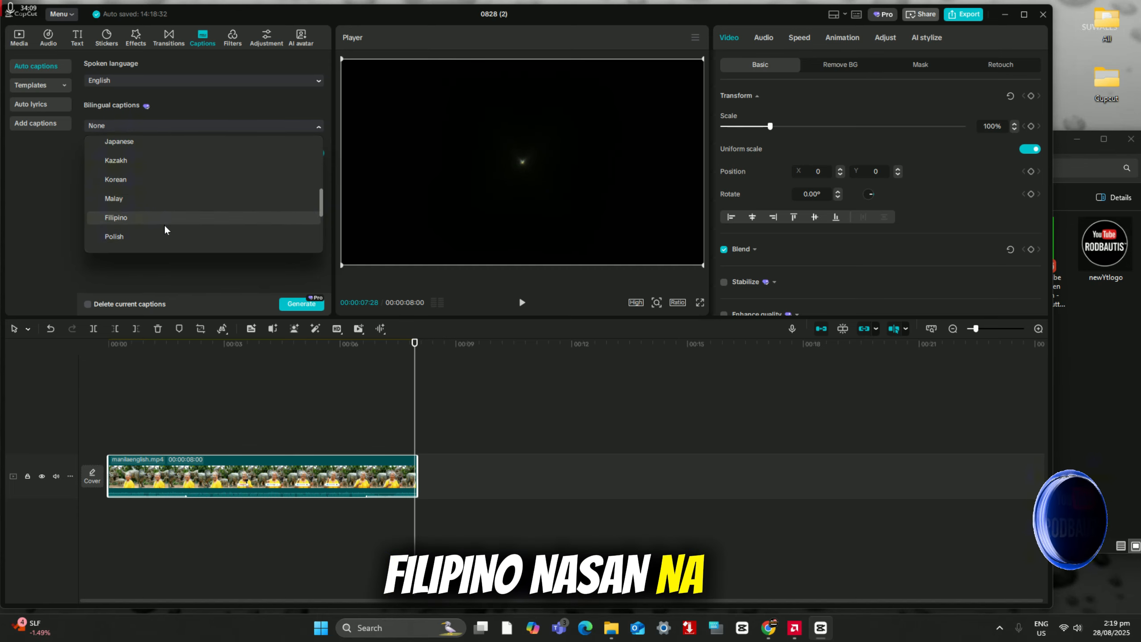
pyautogui.scroll(-2, 164, 223)
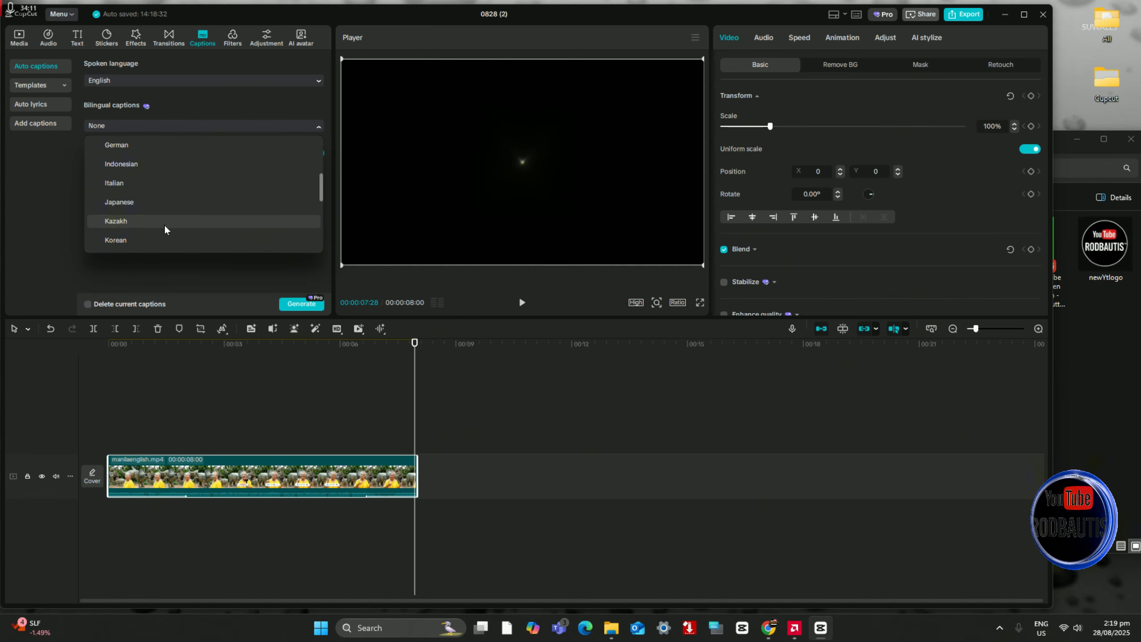
pyautogui.click(165, 208)
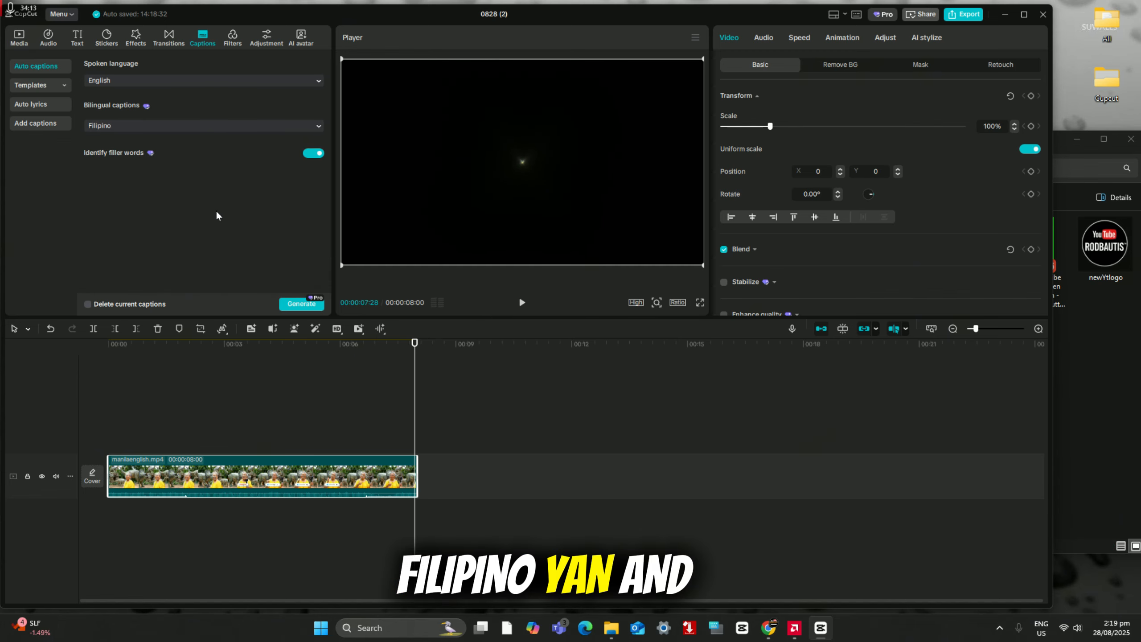
pyautogui.click(297, 304)
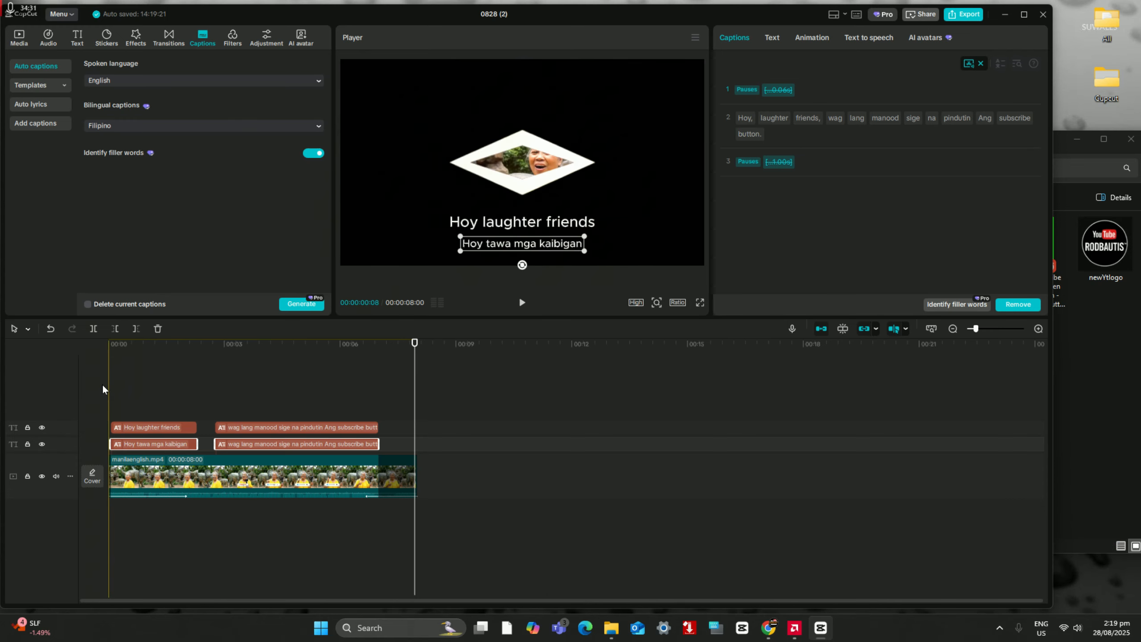
# Step: Play the video from near the start and compare the generated captions on the two caption tracks
pyautogui.click(114, 382)
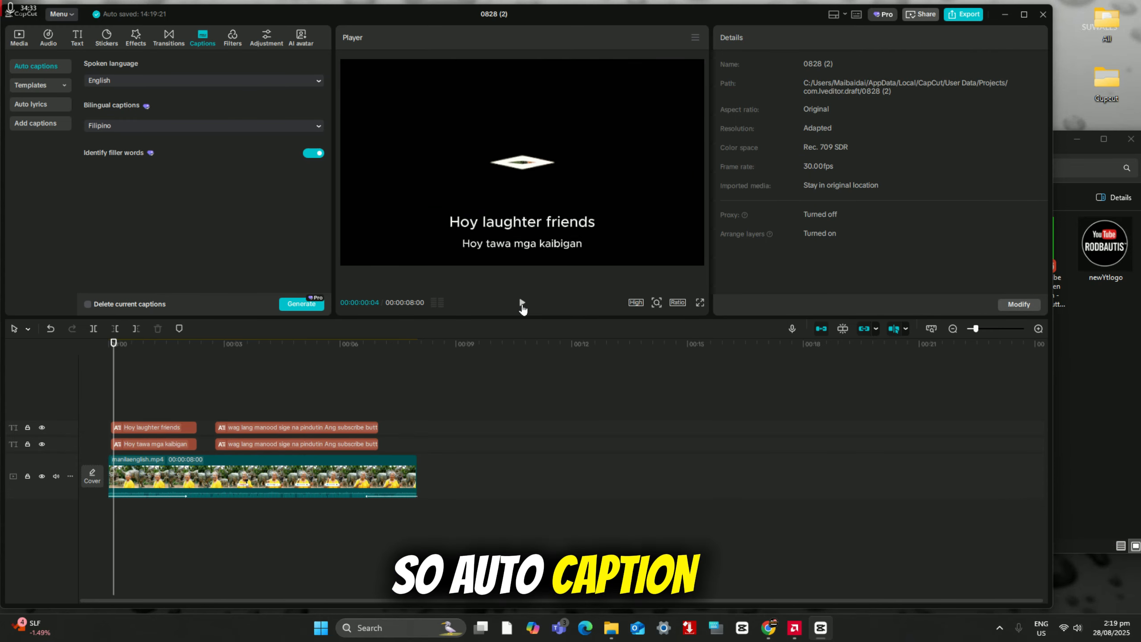
pyautogui.click(522, 303)
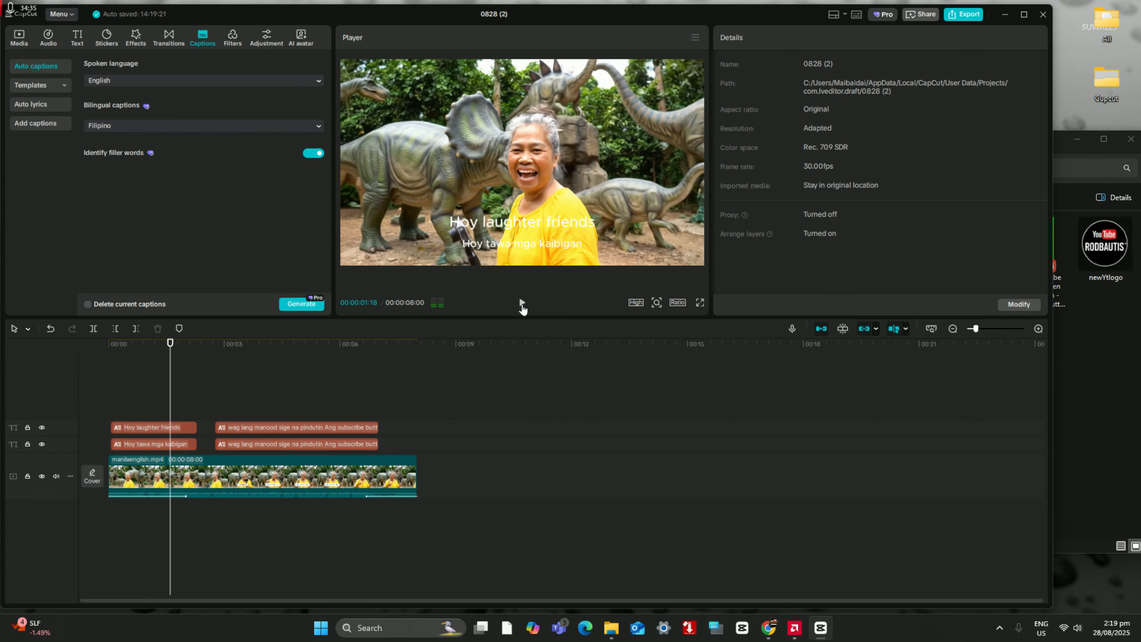
pyautogui.click(148, 428)
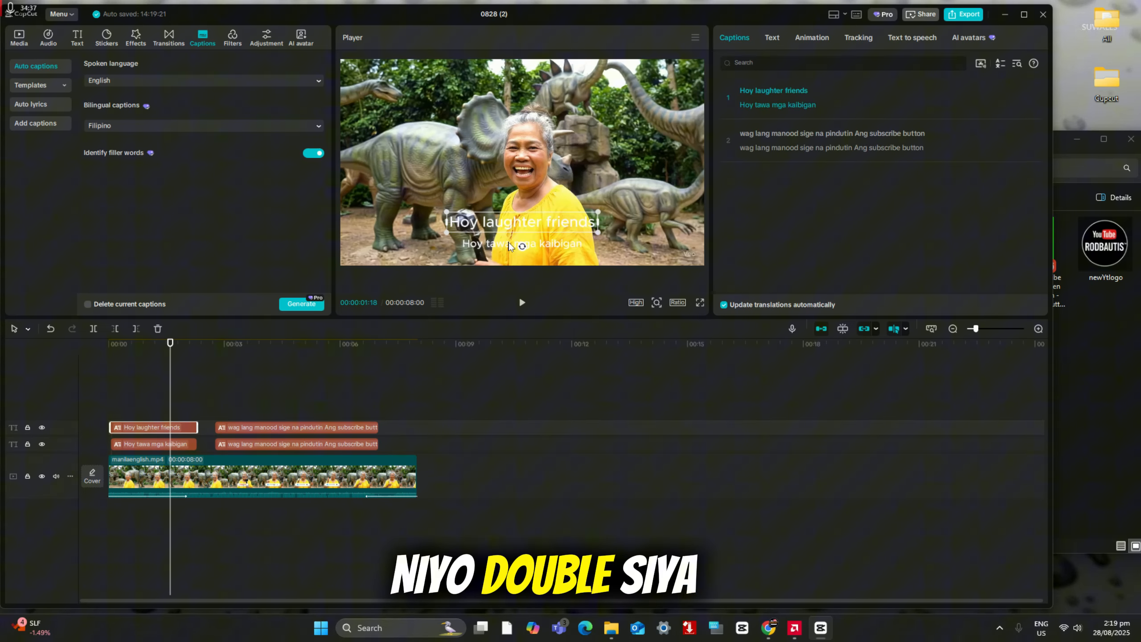
pyautogui.click(230, 426)
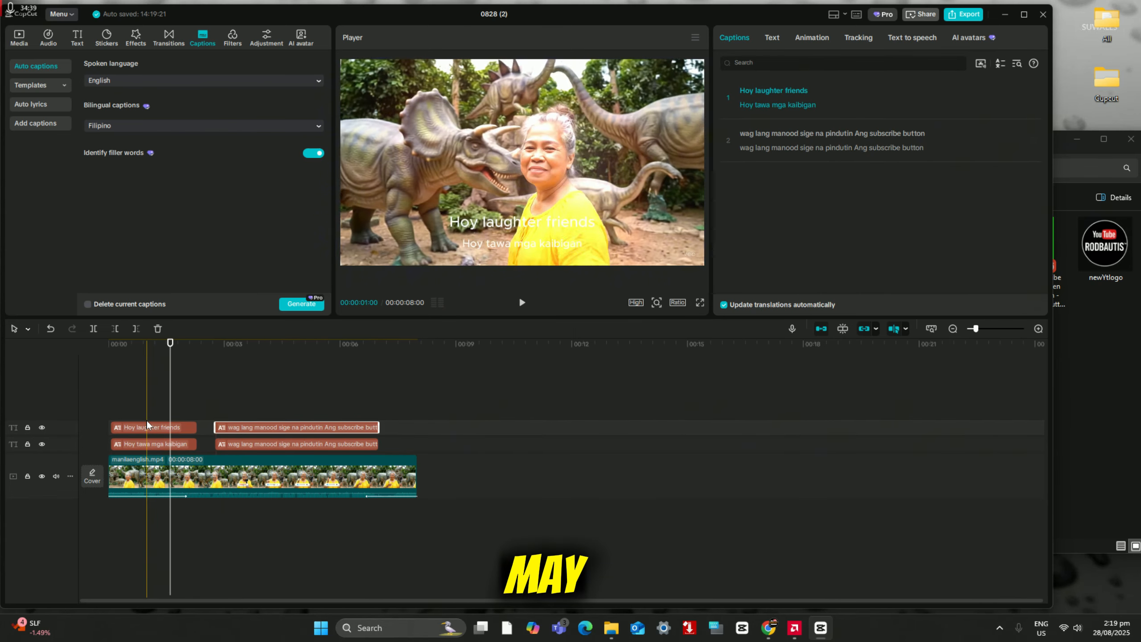
pyautogui.click(144, 437)
pyautogui.click(147, 424)
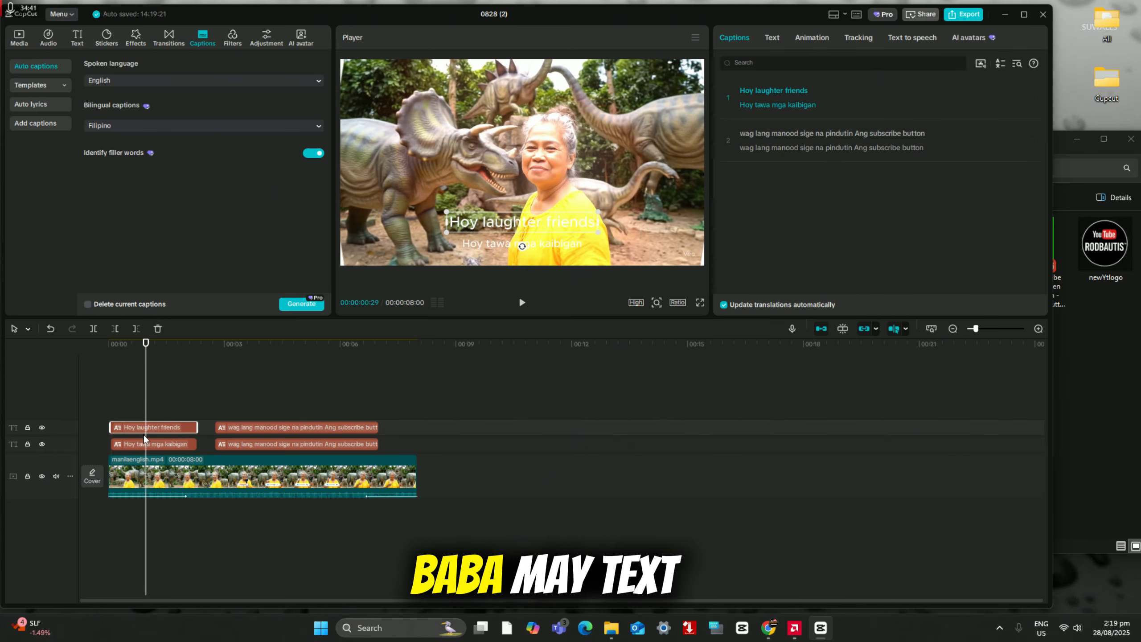
# Step: Delete both translated captions on the lower caption track, keeping only the main captions
pyautogui.click(143, 442)
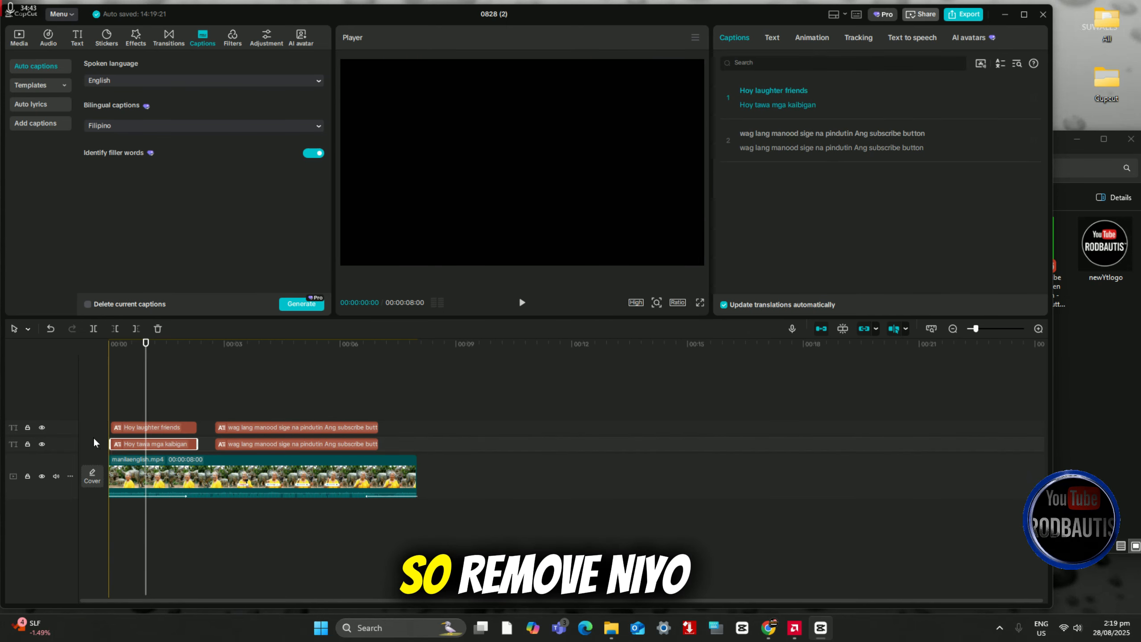
pyautogui.keyDown('ctrl'); pyautogui.click(286, 444); pyautogui.keyUp('ctrl')
pyautogui.rightClick(283, 444)
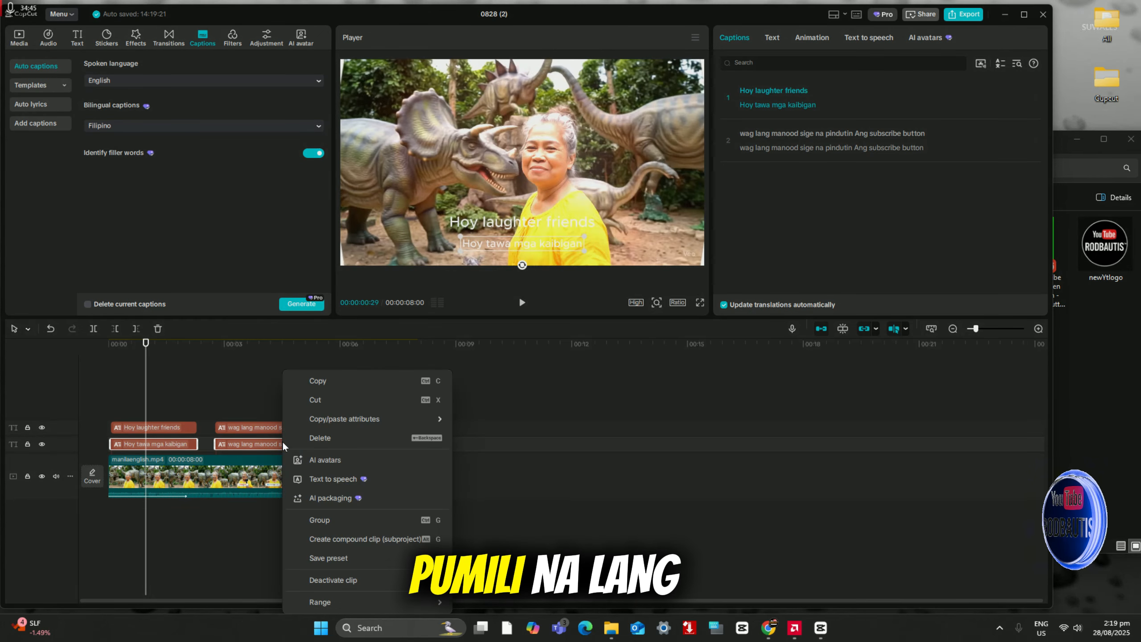
pyautogui.click(344, 438)
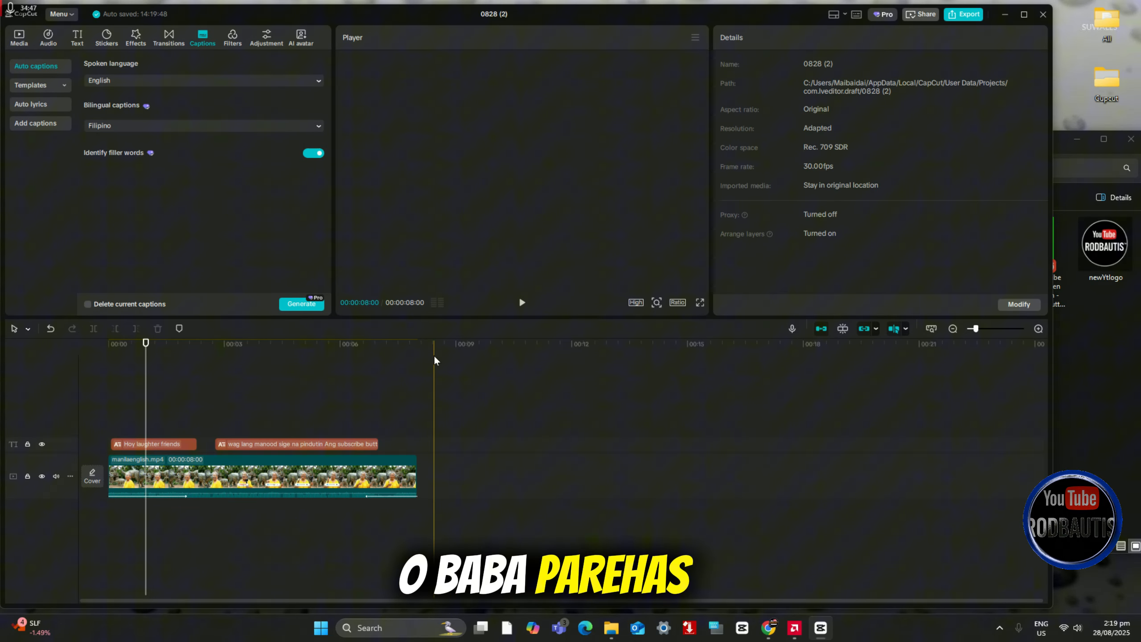
# Step: Check the wording of the two remaining captions in the caption list
pyautogui.click(119, 393)
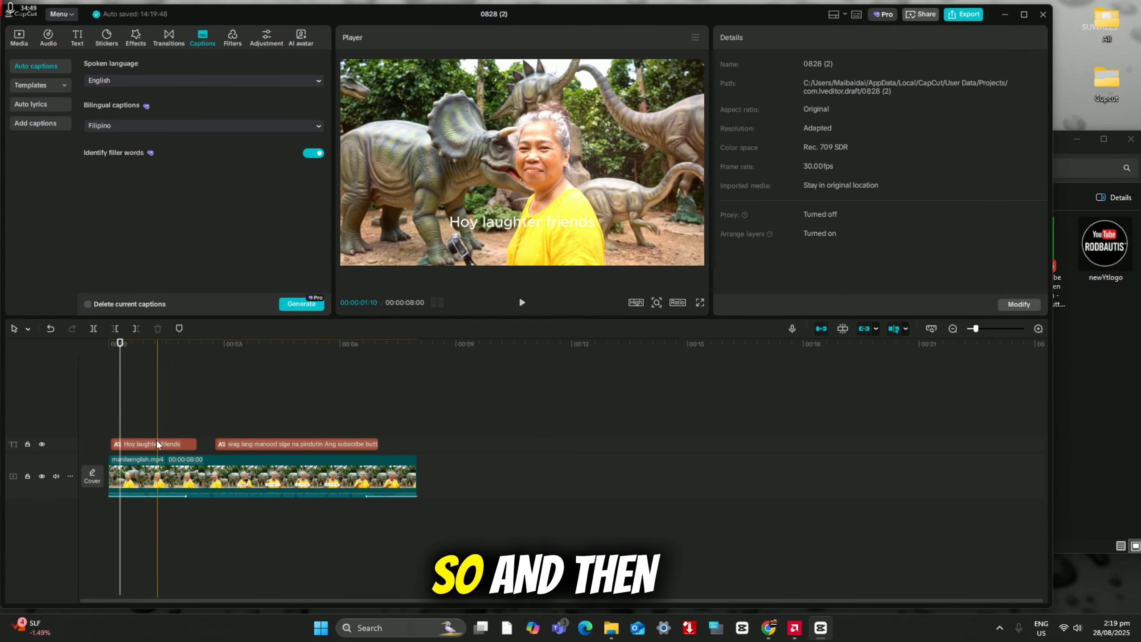
pyautogui.click(156, 443)
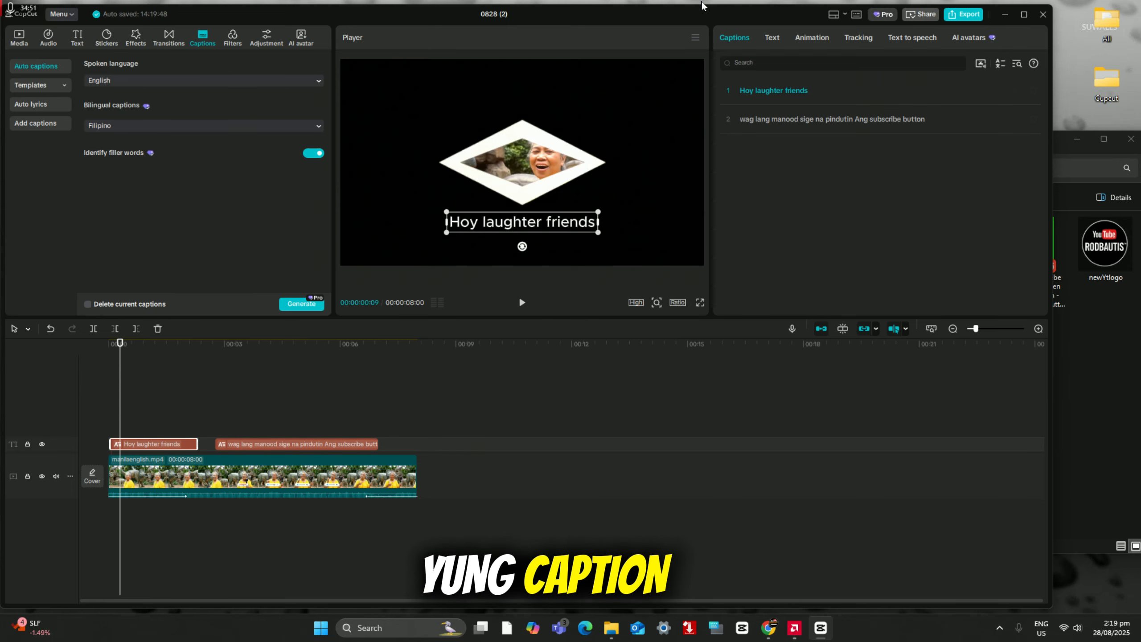
pyautogui.click(788, 99)
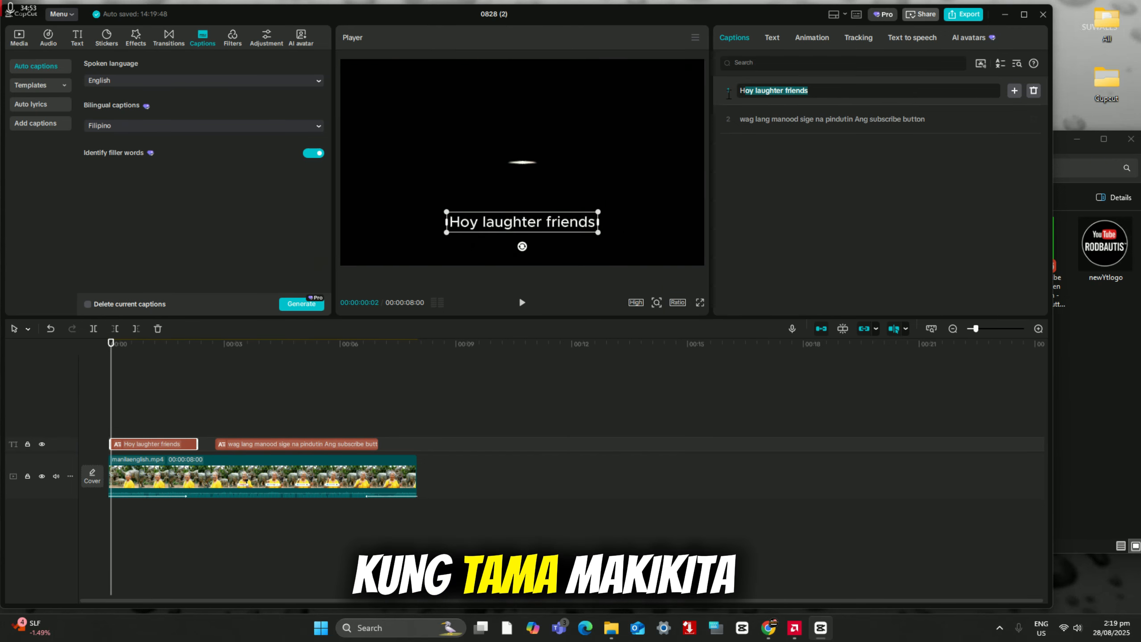
pyautogui.moveTo(926, 120); pyautogui.dragTo(744, 122)
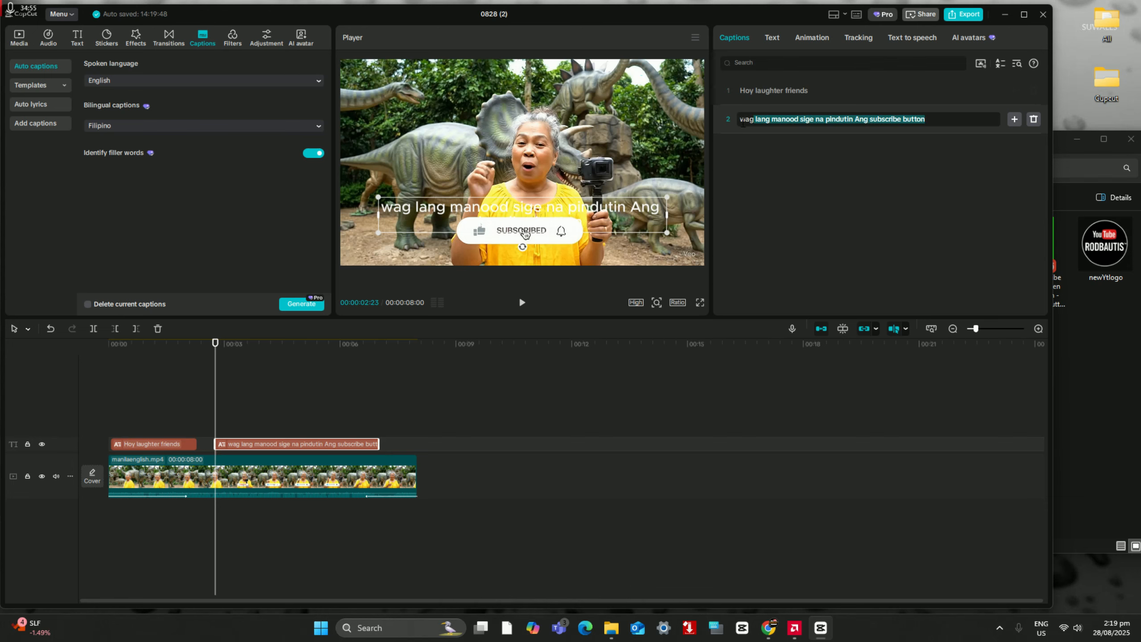
# Step: Apply the yellow text template that enlarges the active word to all main captions and preview them in playback
pyautogui.click(146, 445)
pyautogui.click(139, 393)
pyautogui.click(137, 444)
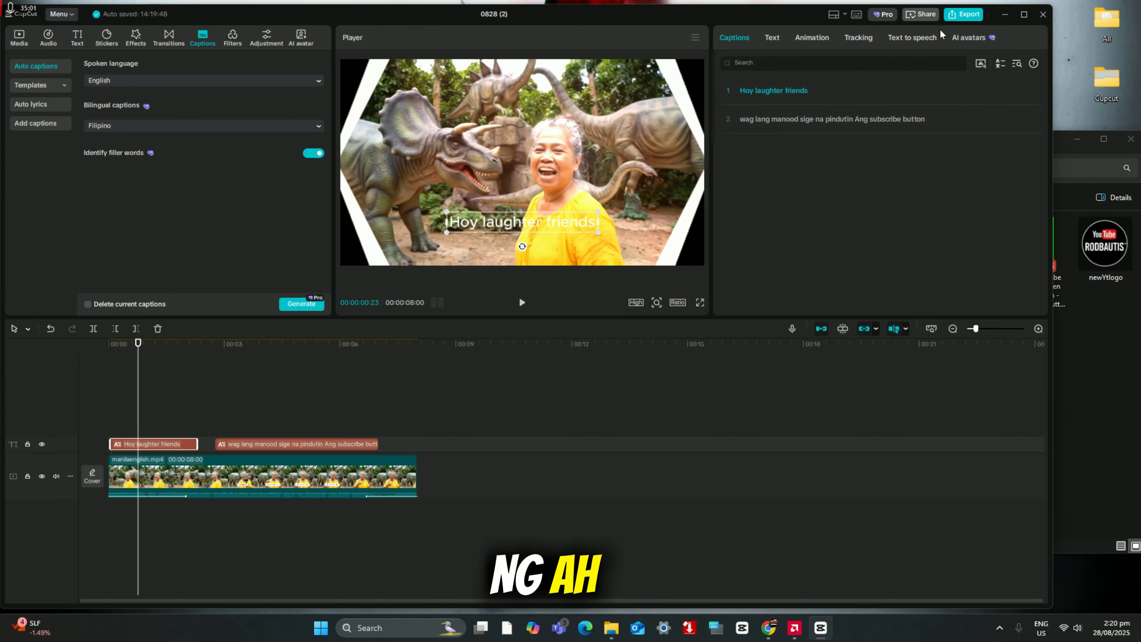
pyautogui.click(769, 39)
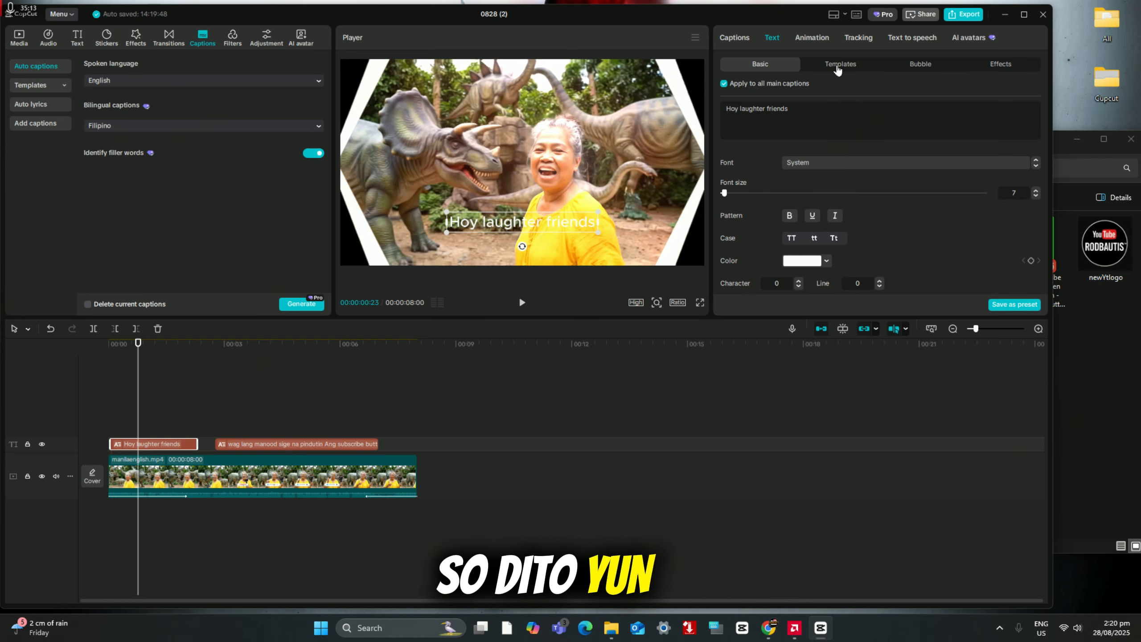
pyautogui.click(838, 69)
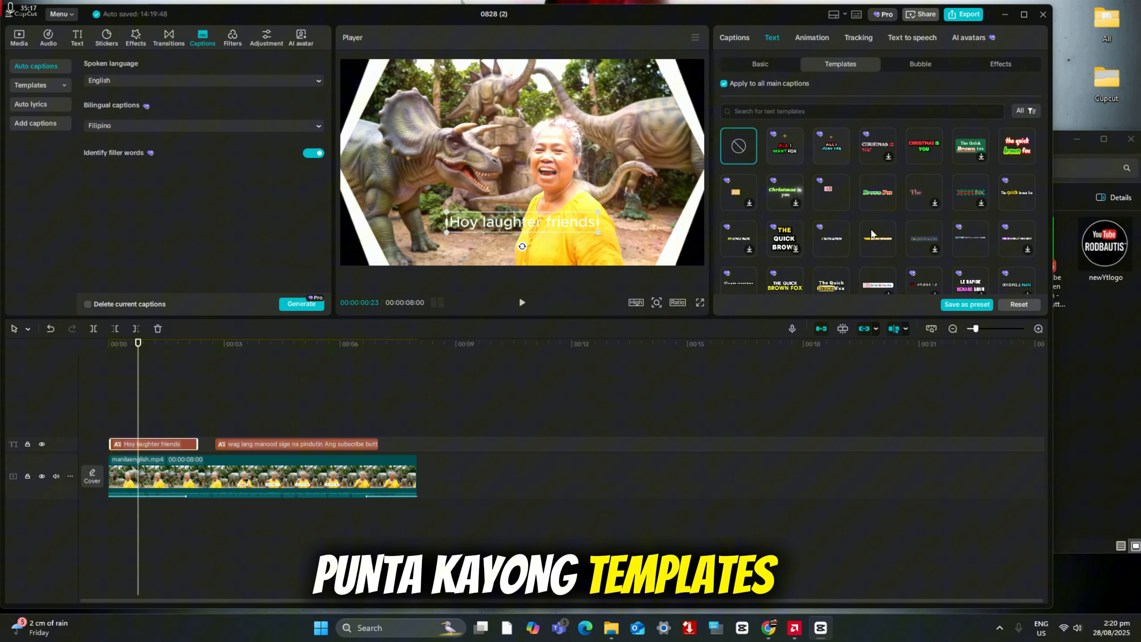
pyautogui.scroll(-1, 838, 250)
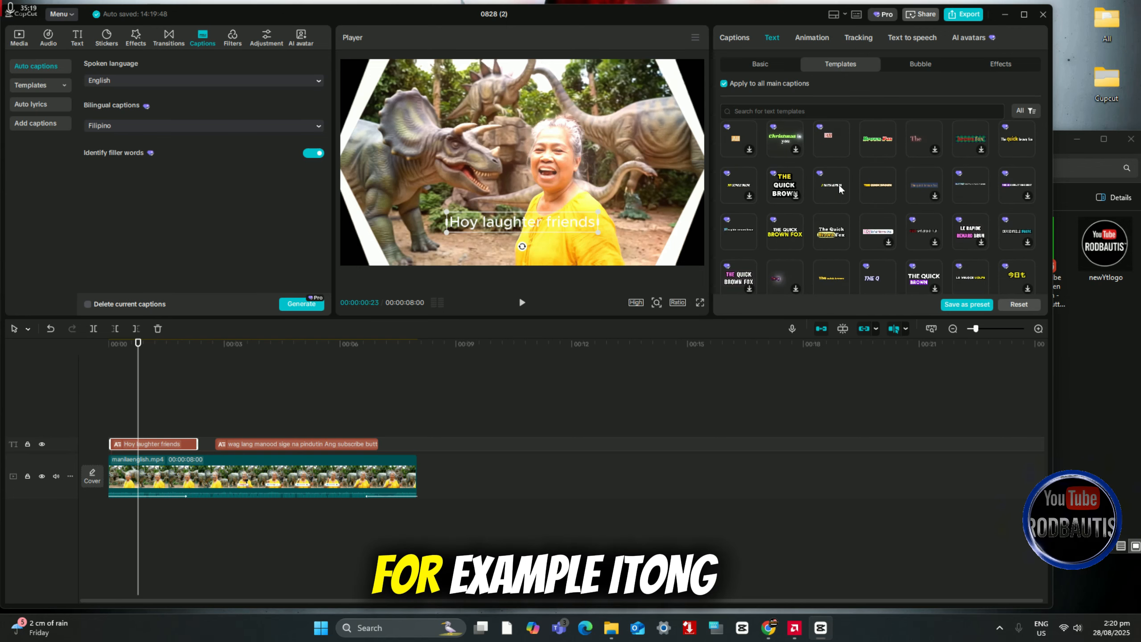
pyautogui.scroll(-1, 865, 225)
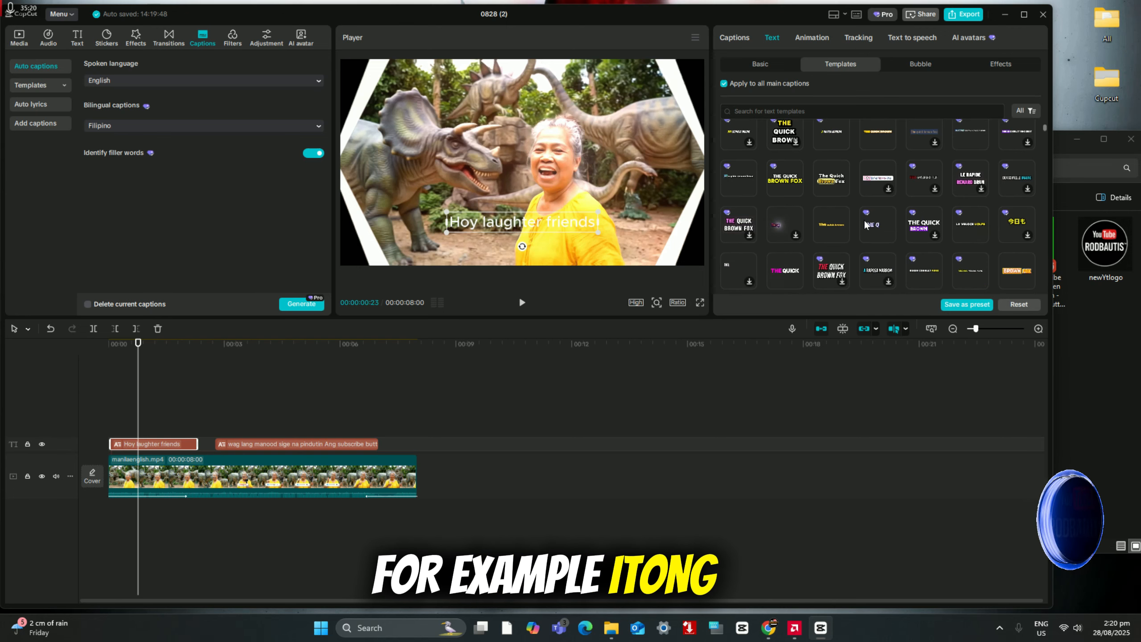
pyautogui.click(831, 230)
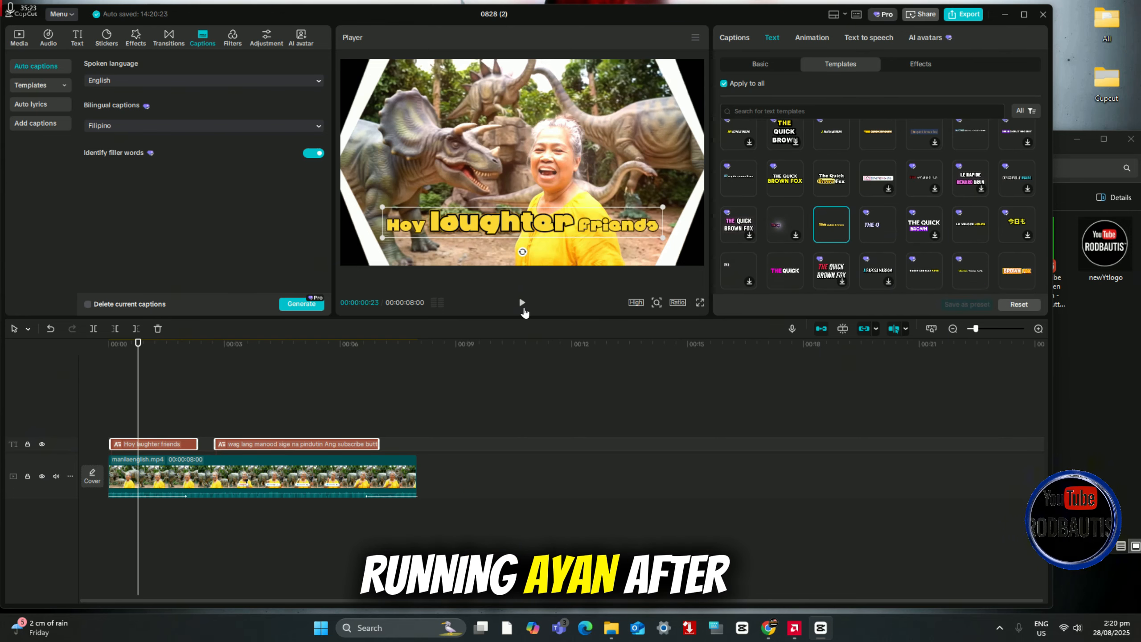
pyautogui.click(522, 303)
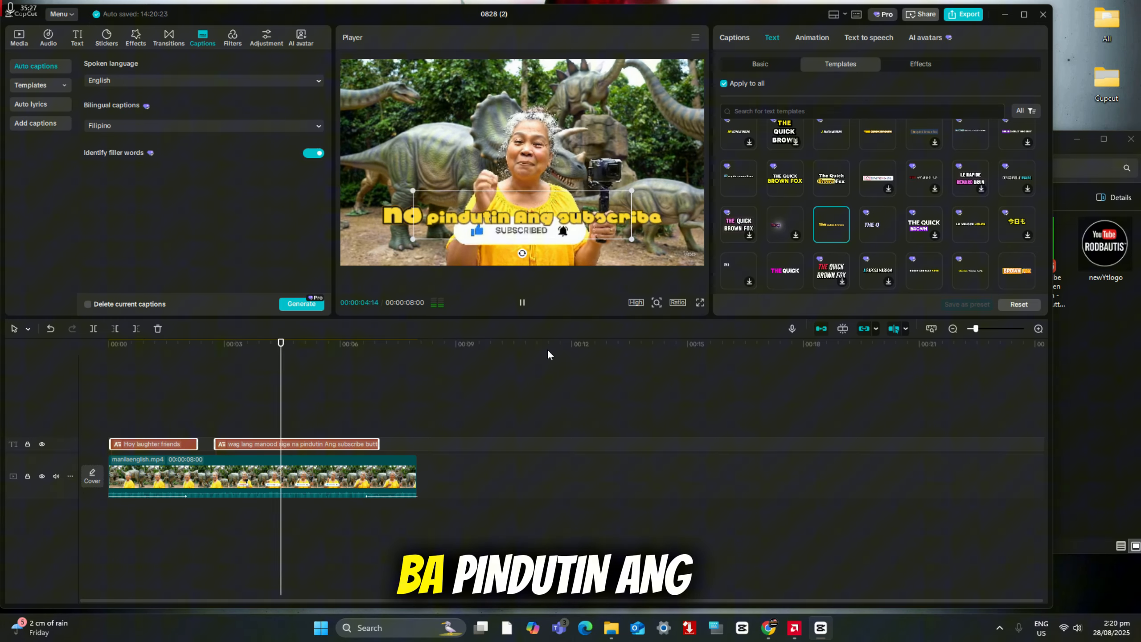
pyautogui.click(523, 302)
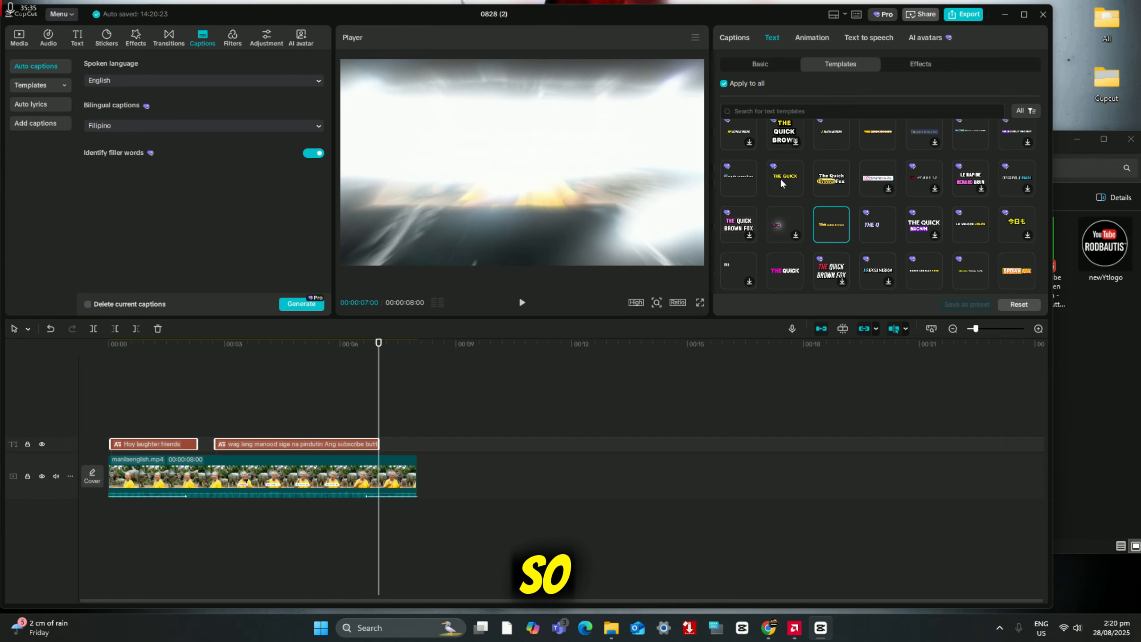
# Step: Try the white-and-yellow caption template, settle on the bold uppercase one with a cyan highlighted word, and look at the text effects
pyautogui.click(972, 224)
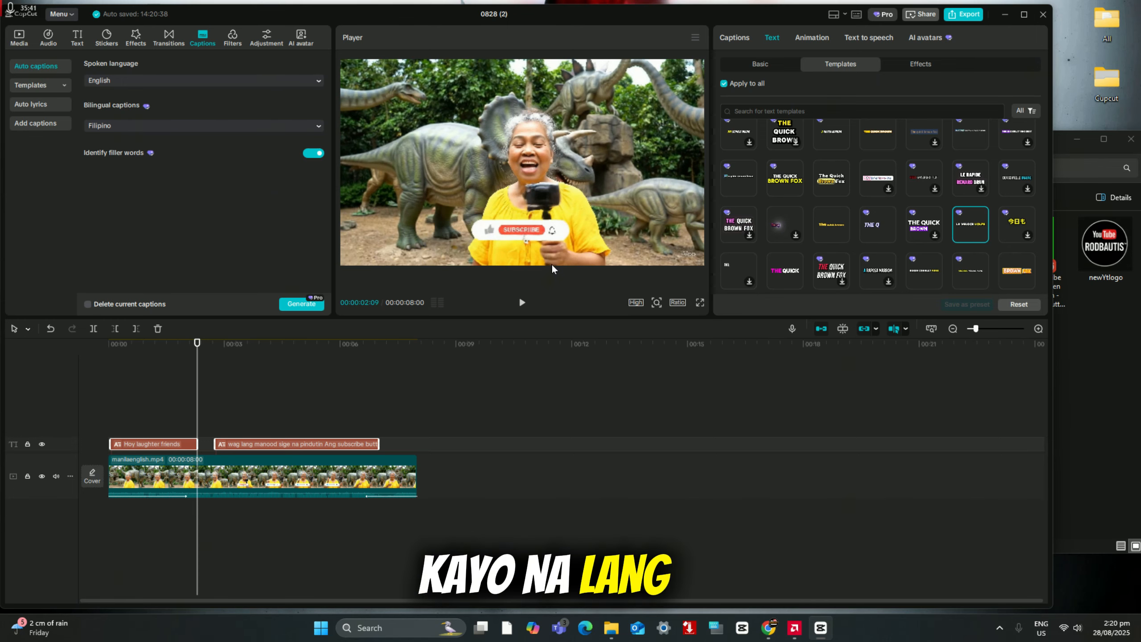
pyautogui.scroll(-2, 845, 233)
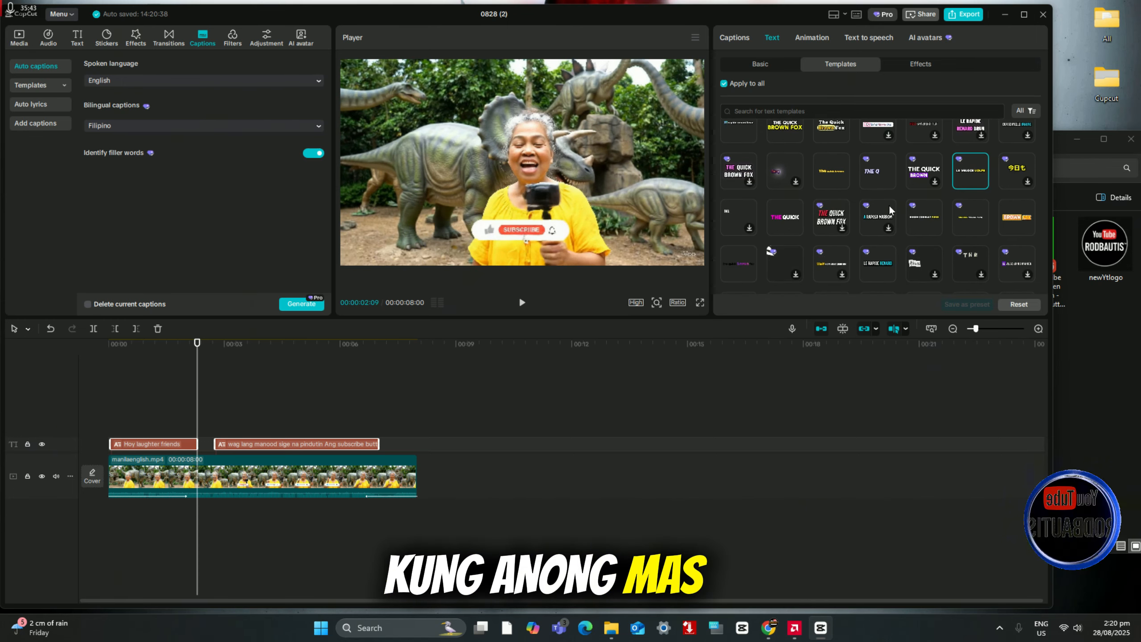
pyautogui.scroll(-2, 888, 214)
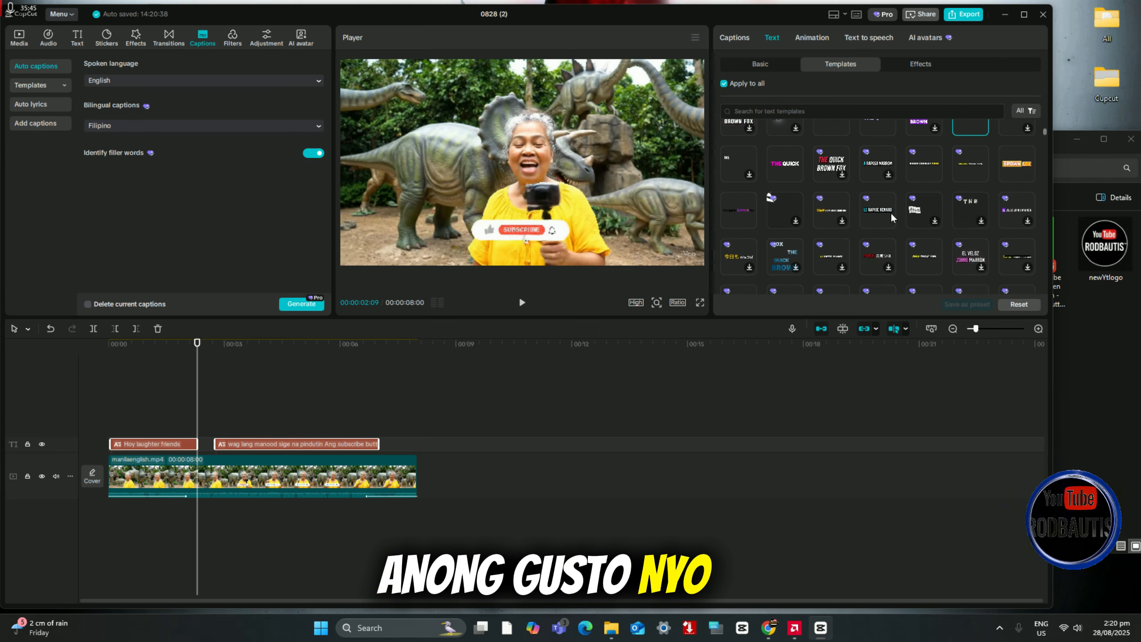
pyautogui.click(882, 219)
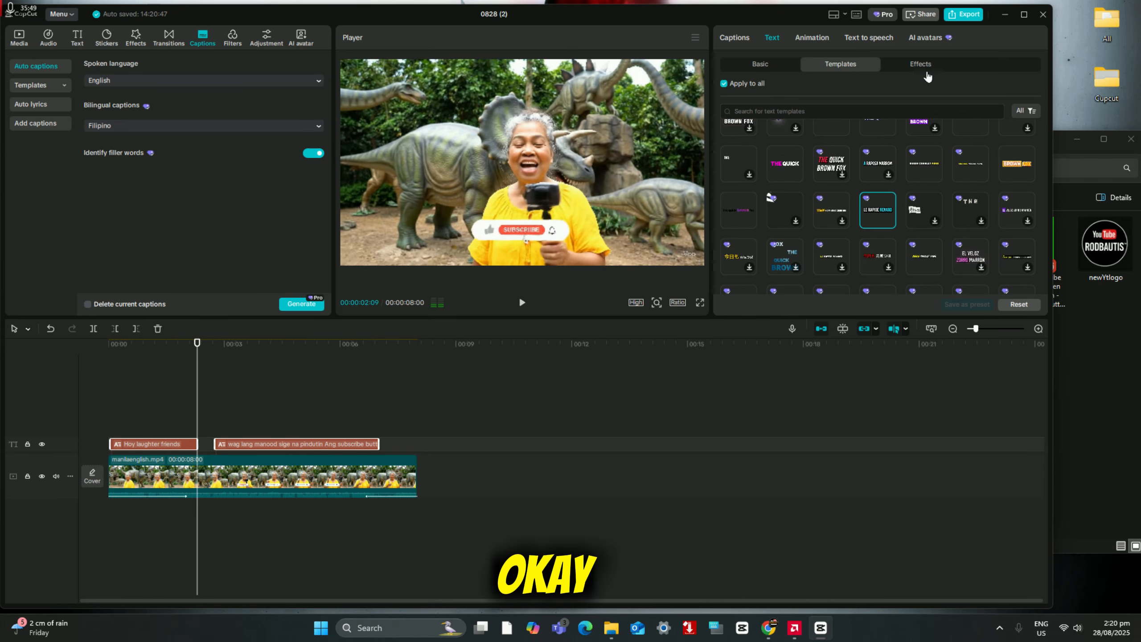
pyautogui.click(930, 80)
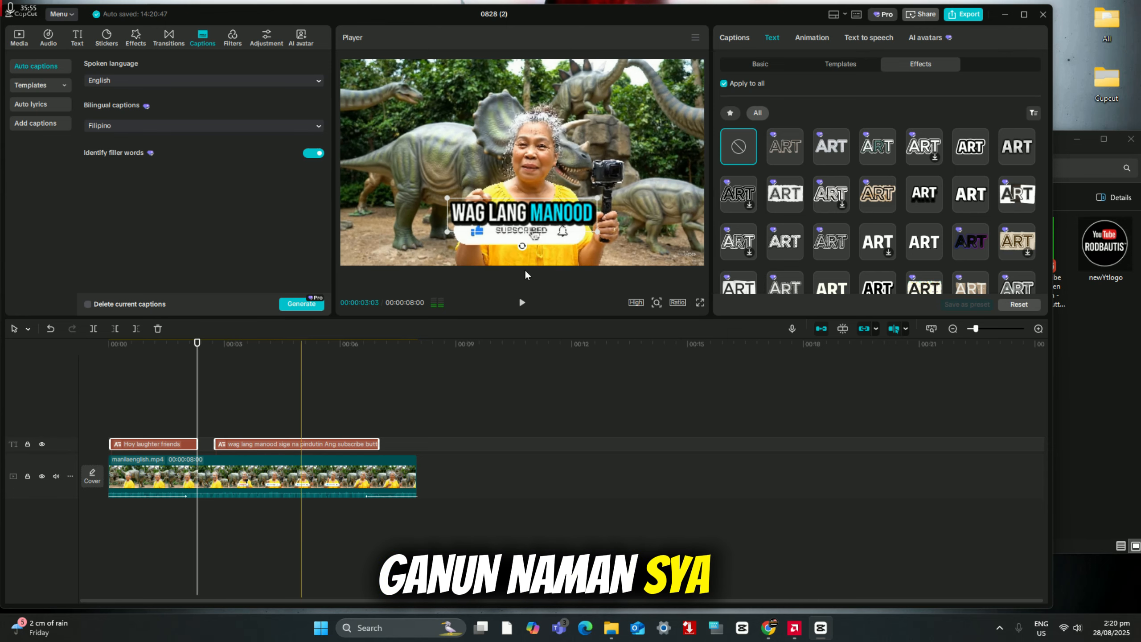
pyautogui.click(844, 65)
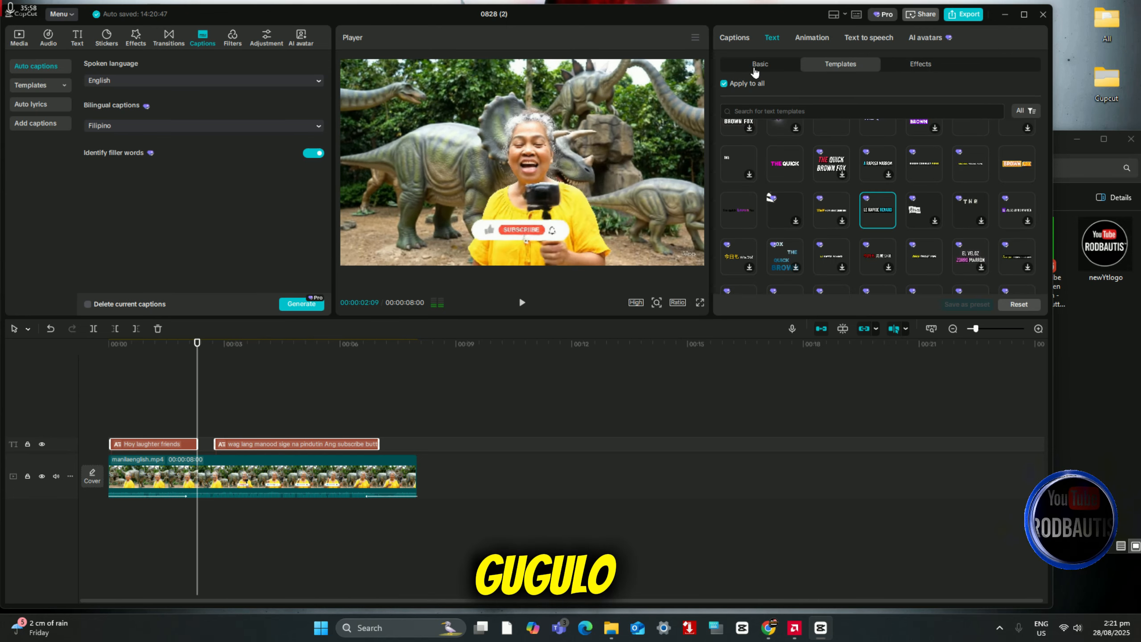
# Step: Try HeptaSlab-Bd on the first caption and settle on the Penting-CF-Heavy font for all main captions
pyautogui.click(755, 69)
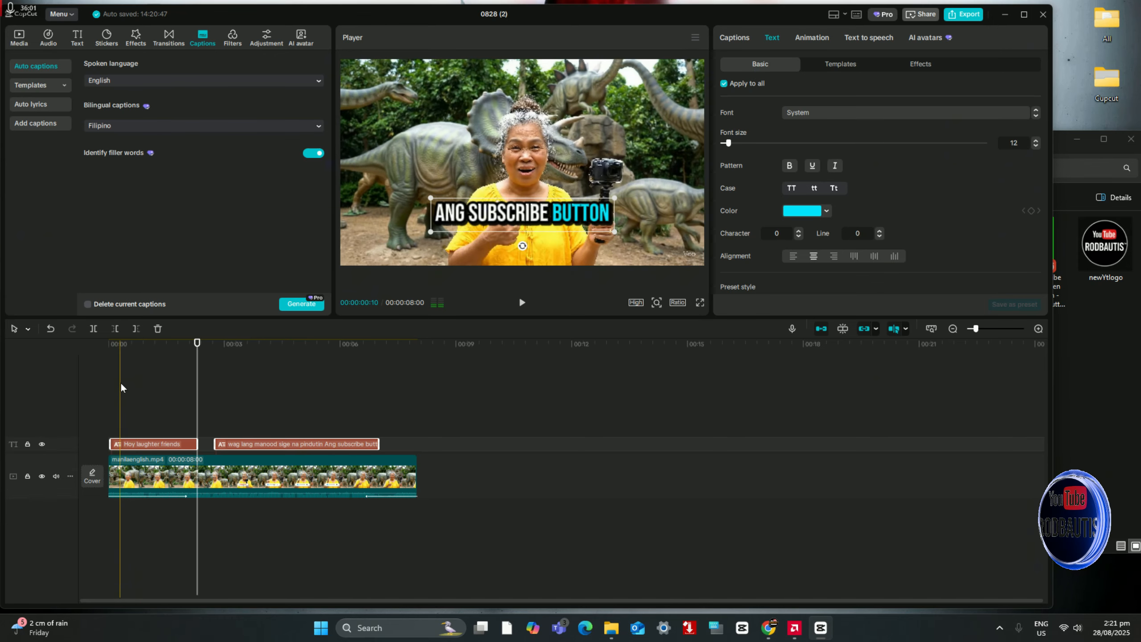
pyautogui.click(120, 389)
pyautogui.click(139, 443)
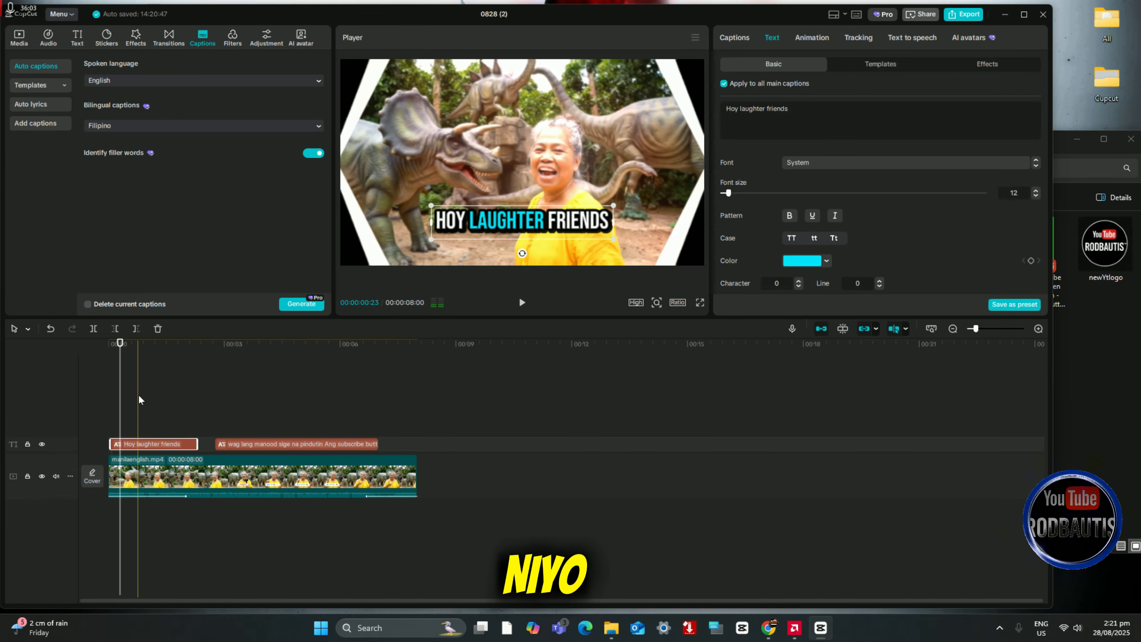
pyautogui.click(138, 397)
pyautogui.click(138, 445)
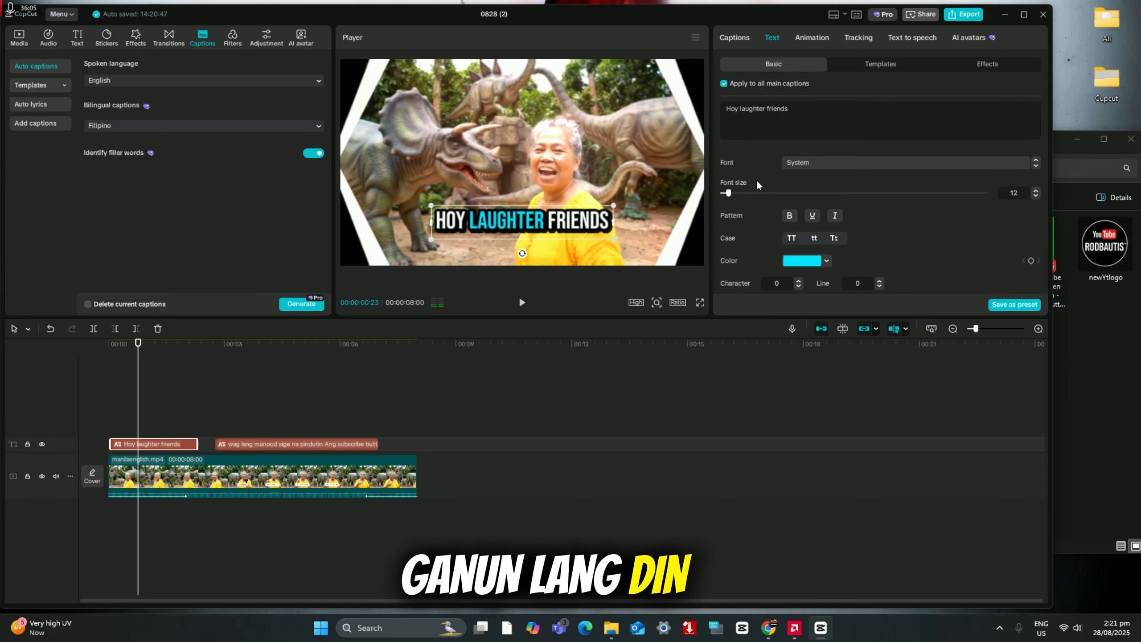
pyautogui.click(830, 167)
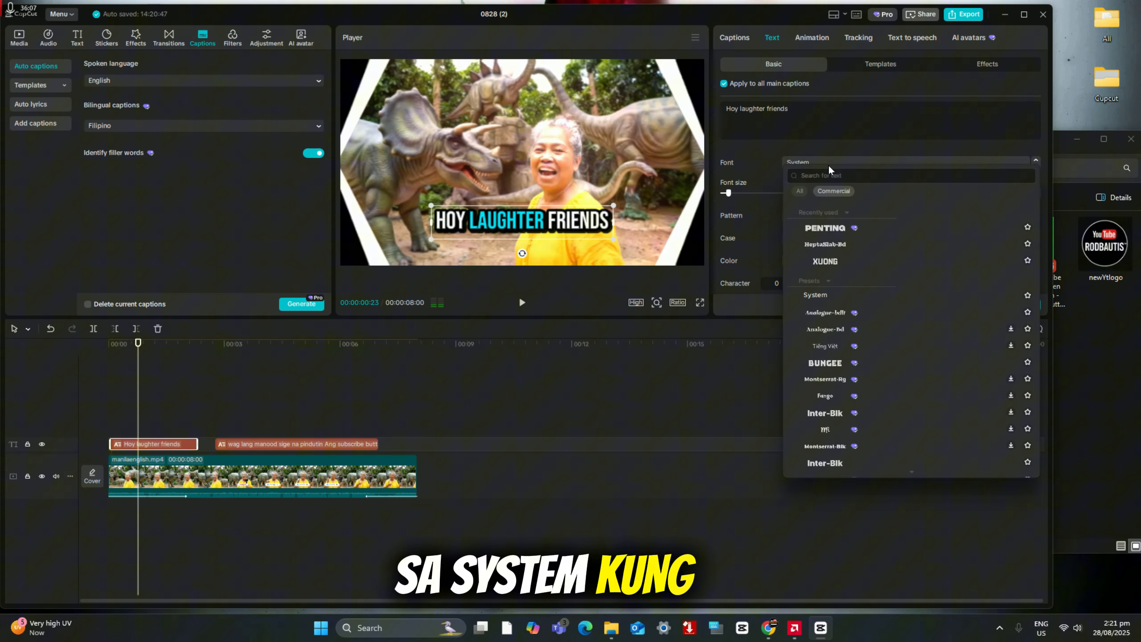
pyautogui.click(884, 261)
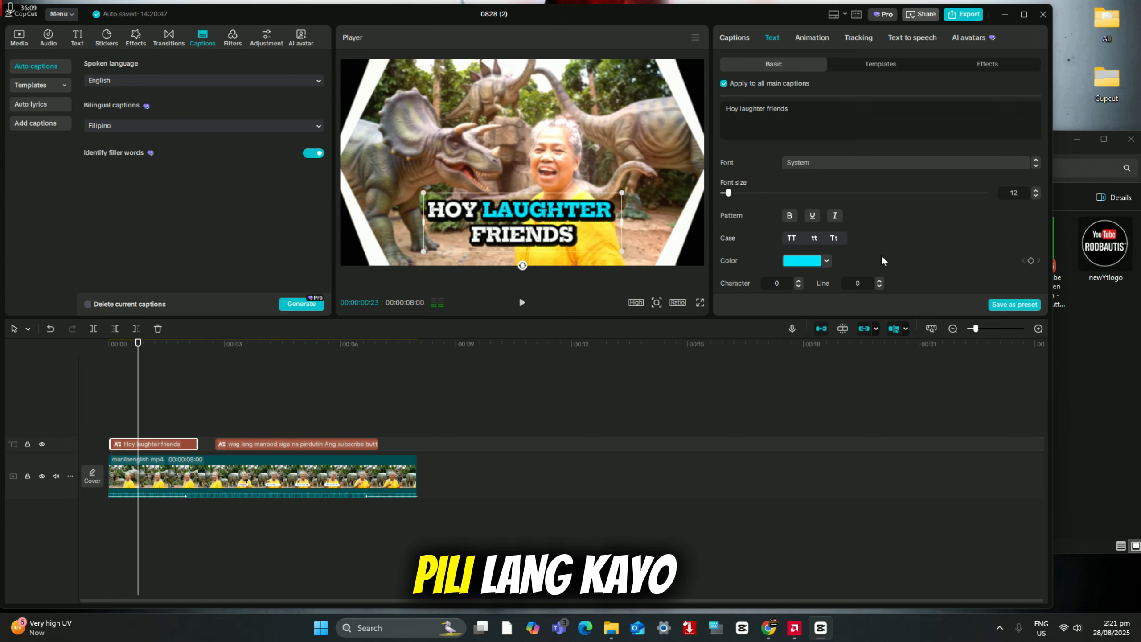
pyautogui.click(871, 162)
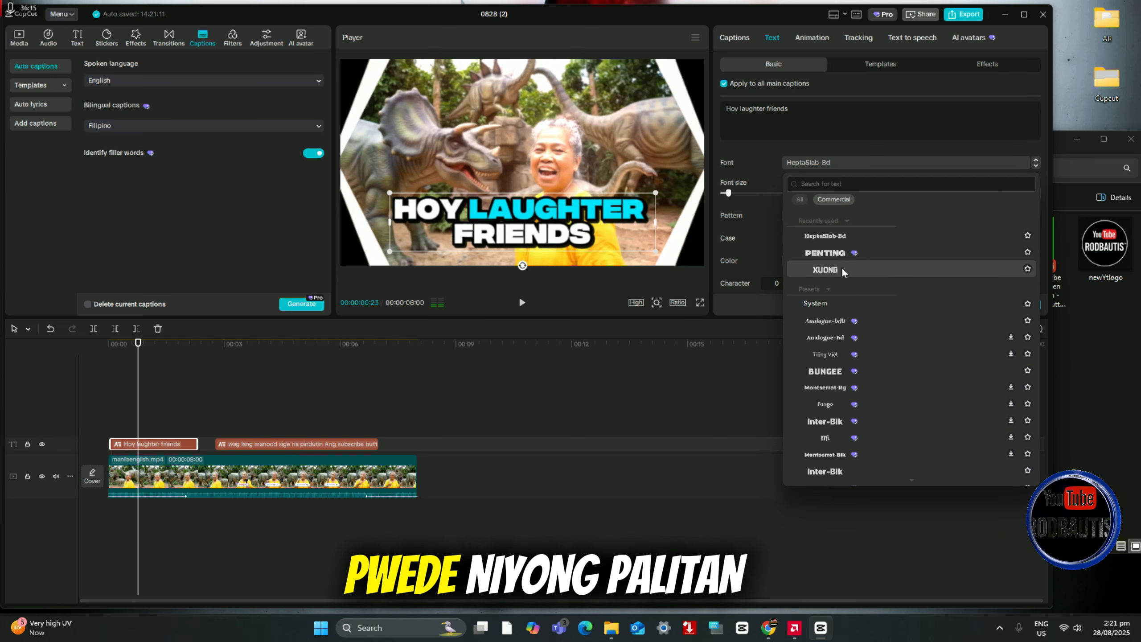
pyautogui.click(826, 253)
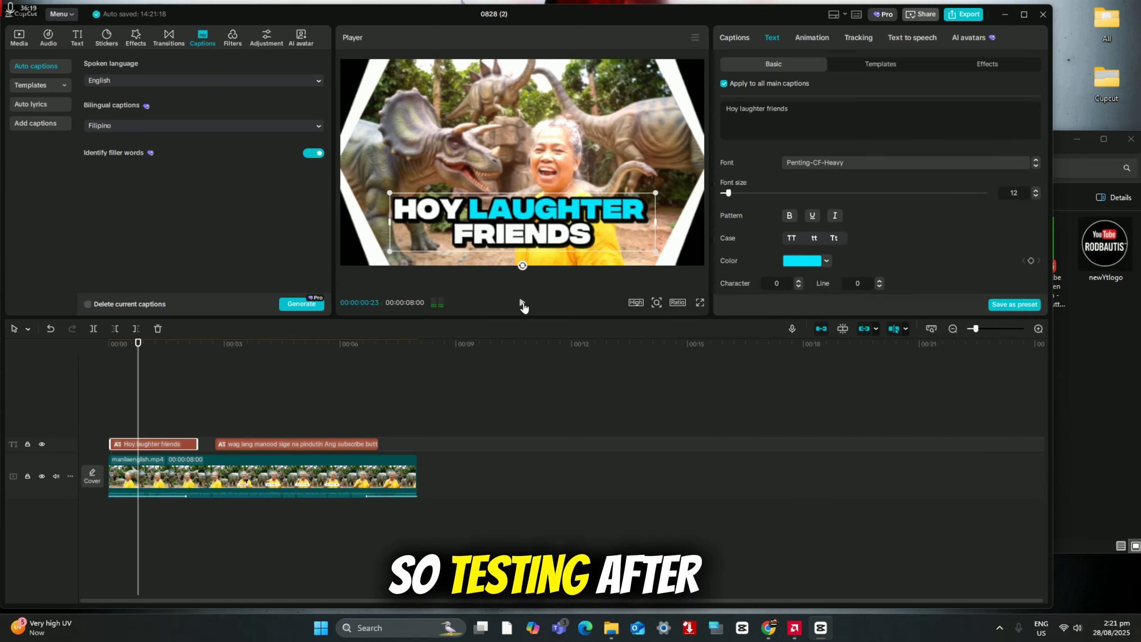
# Step: Play the video to check the restyled captions and look through the available fonts without changing the current one
pyautogui.click(521, 304)
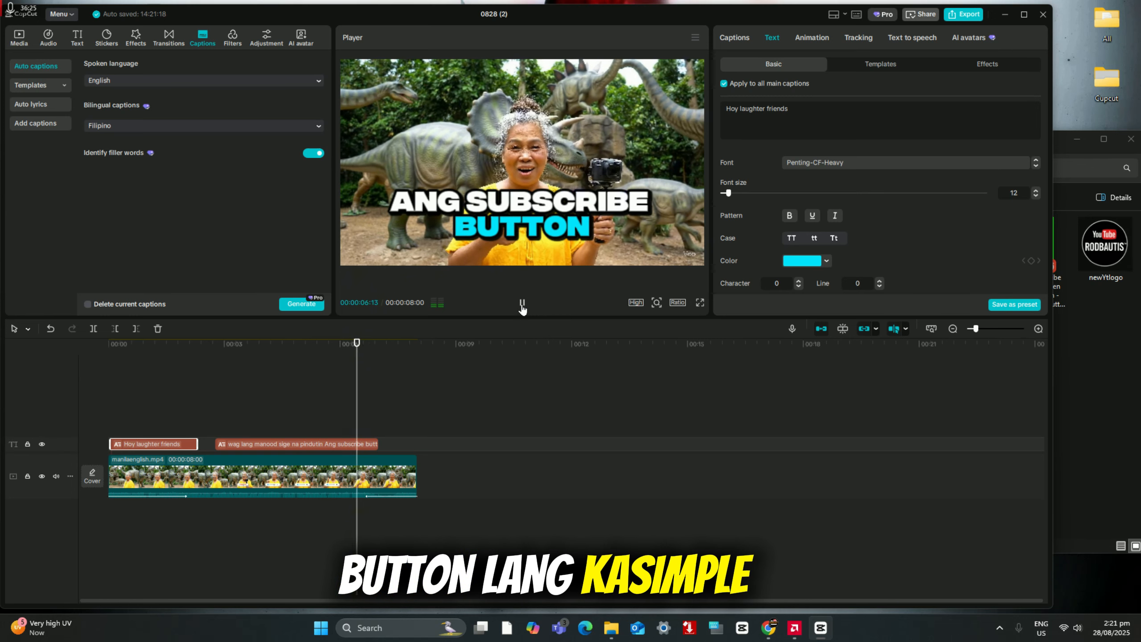
pyautogui.click(522, 306)
pyautogui.click(901, 163)
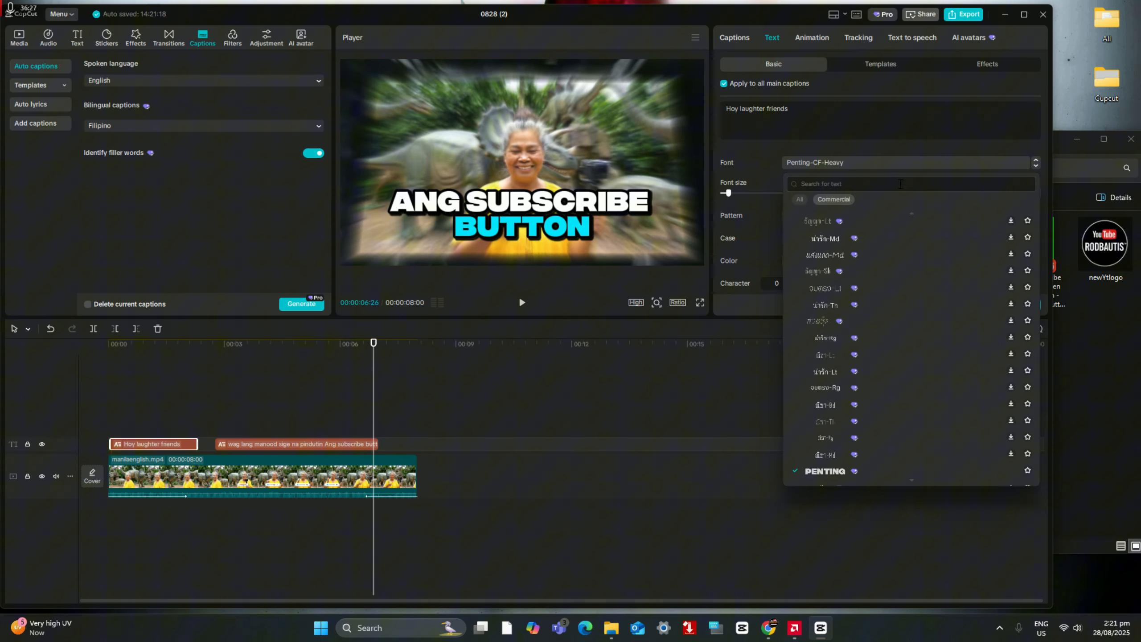
pyautogui.click(934, 167)
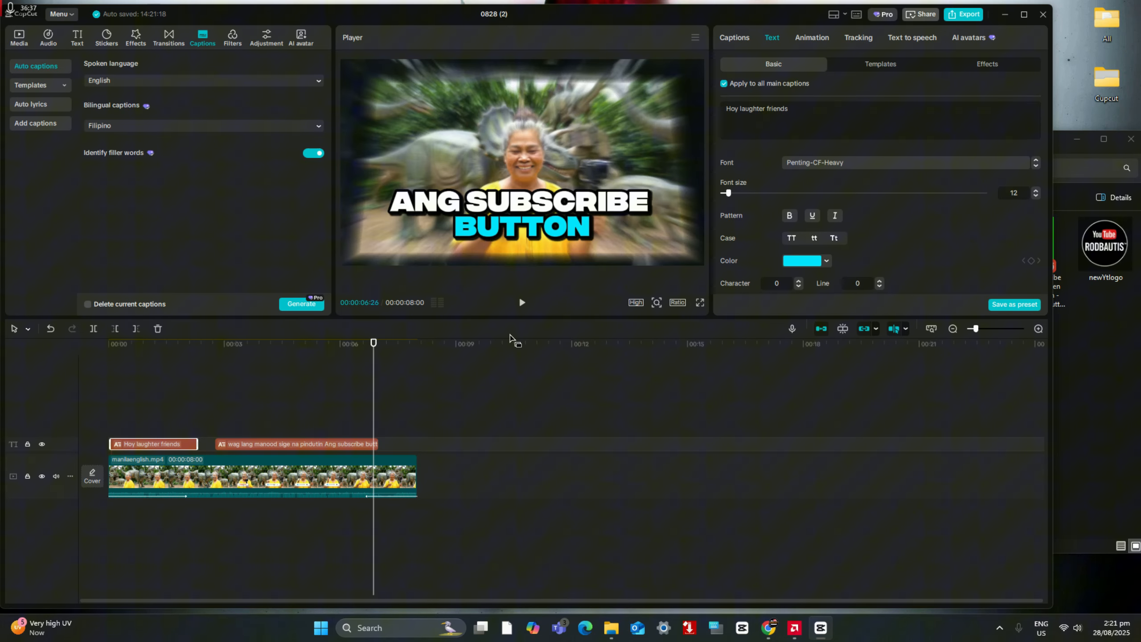
# Step: Select the second caption and browse the available text effects and caption templates
pyautogui.click(245, 401)
pyautogui.click(255, 445)
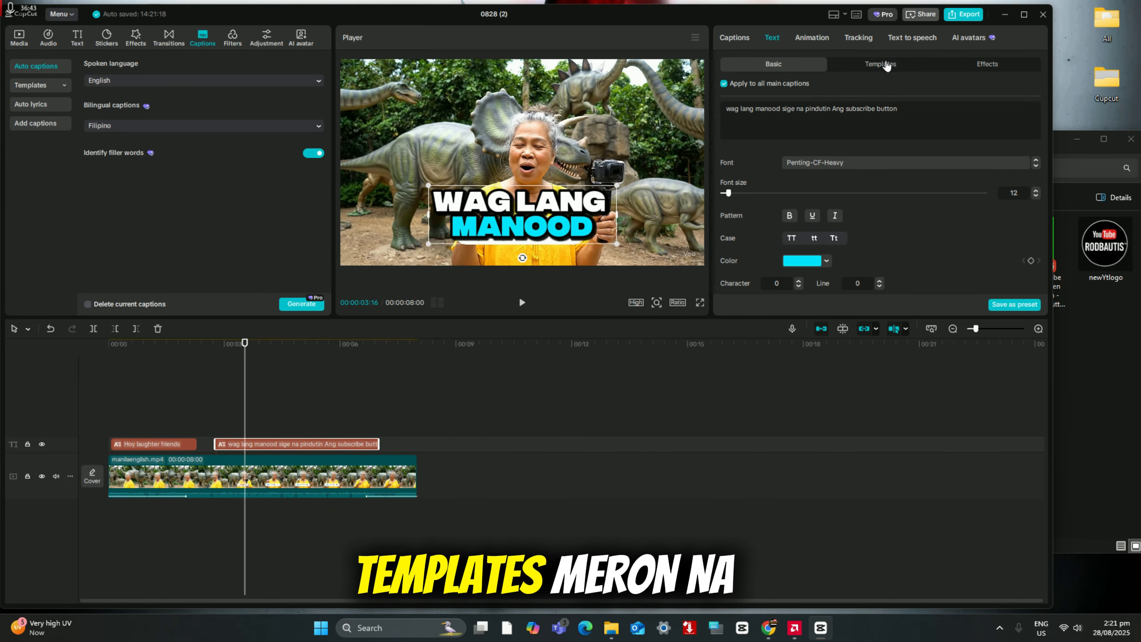
pyautogui.click(881, 64)
pyautogui.click(988, 67)
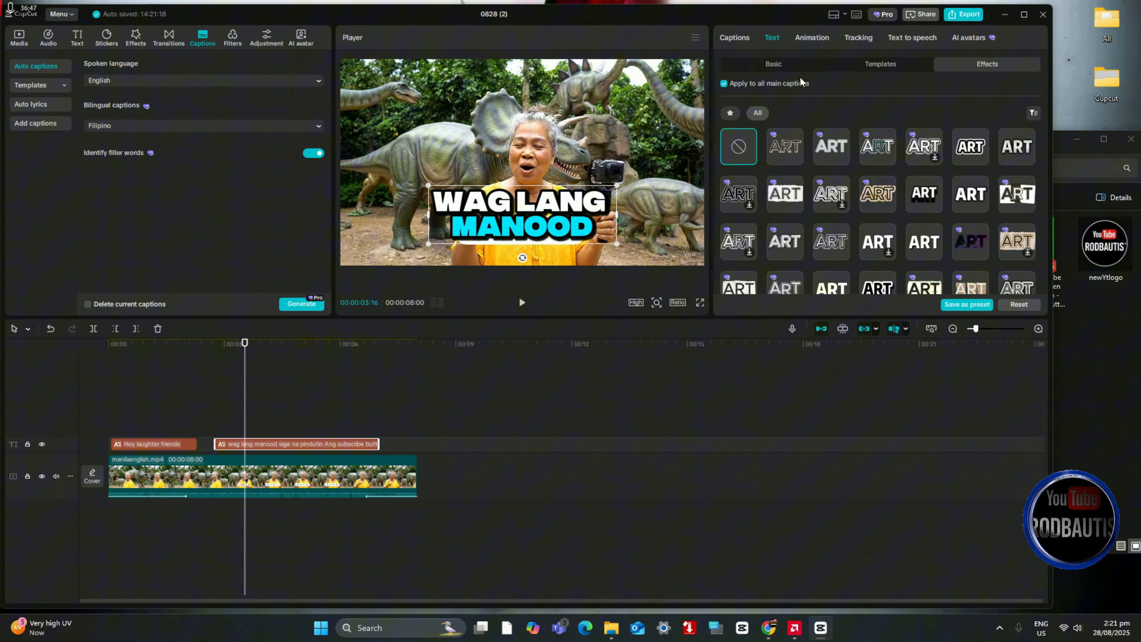
pyautogui.click(881, 64)
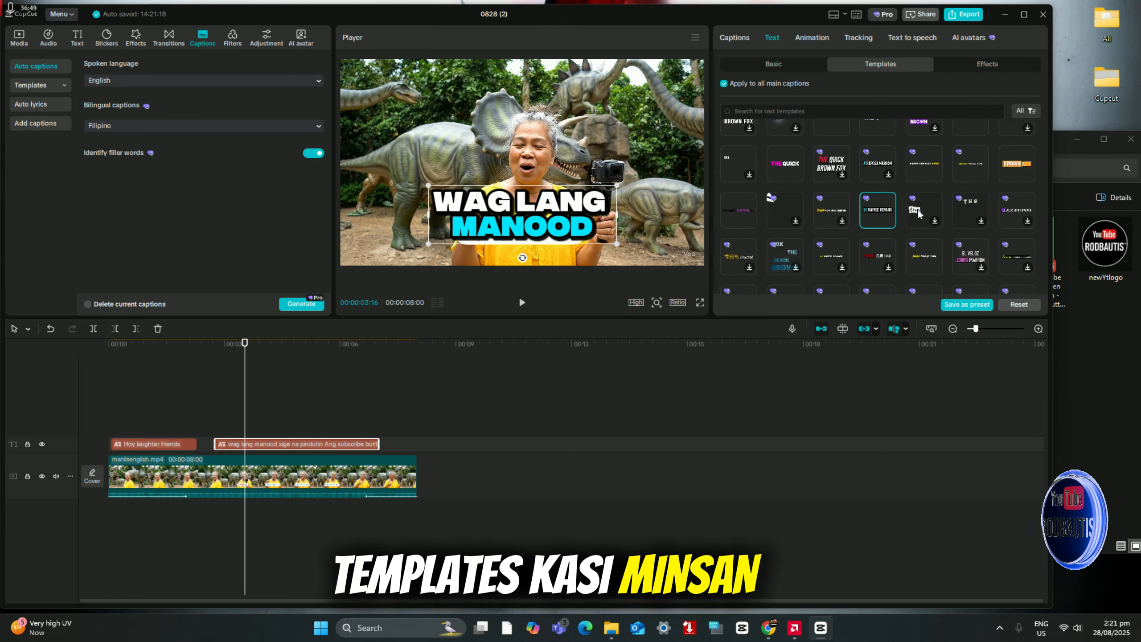
pyautogui.scroll(-1, 847, 212)
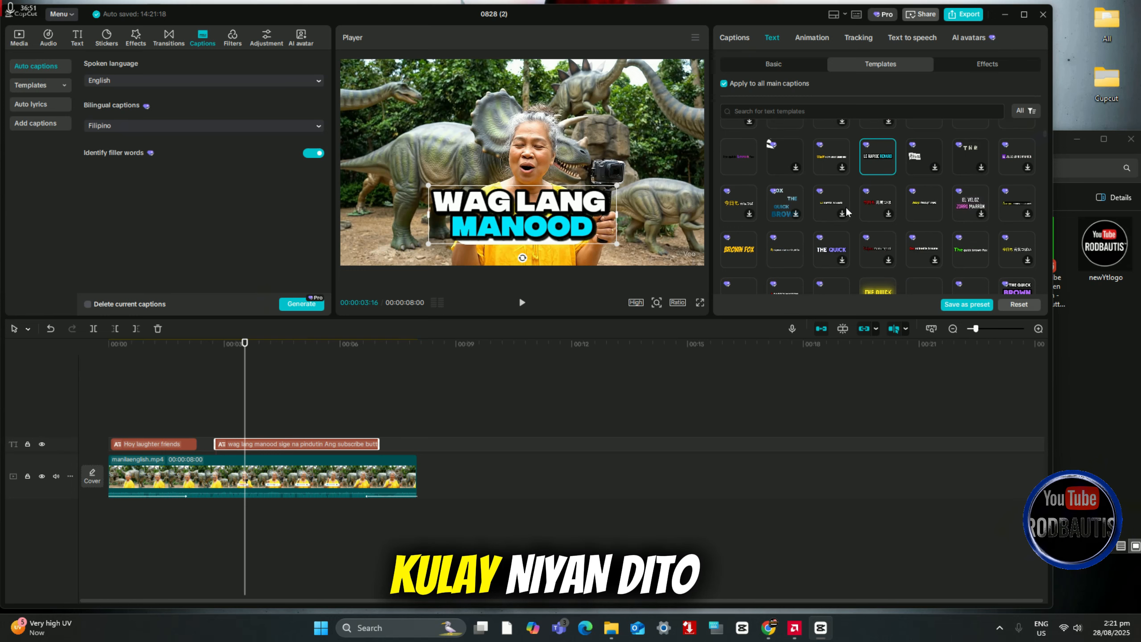
pyautogui.scroll(-2, 880, 220)
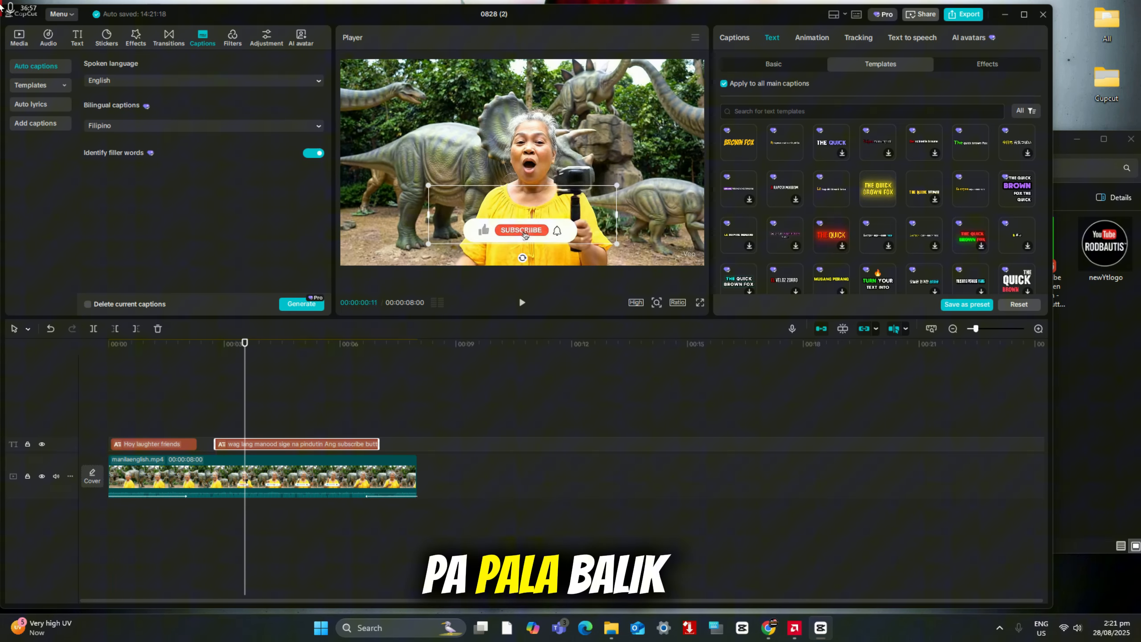
# Step: Import the isko-moreno-cebu-november-5-2021-007 image from the Cupcut folder and place it above the captions at the start of the timeline
pyautogui.click(17, 43)
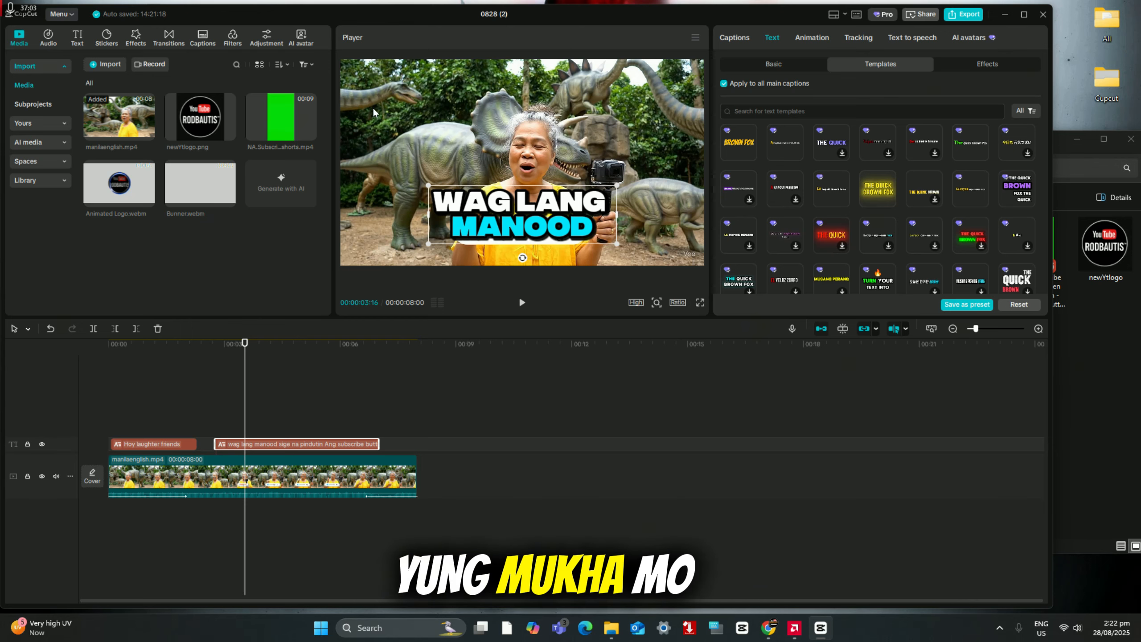
pyautogui.click(360, 92)
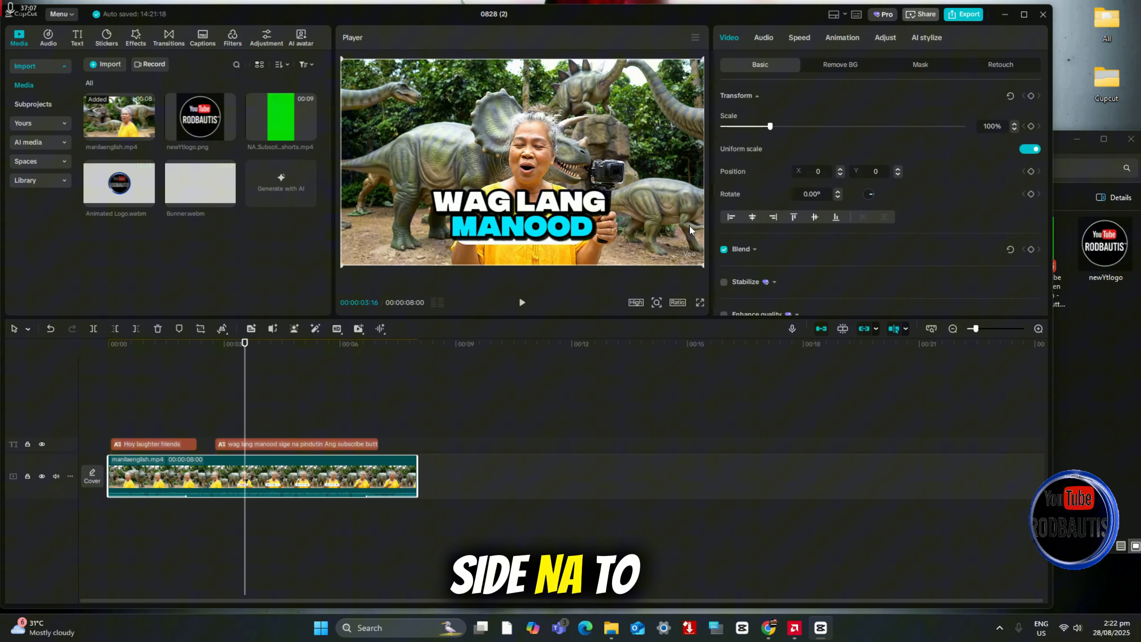
pyautogui.click(1100, 374)
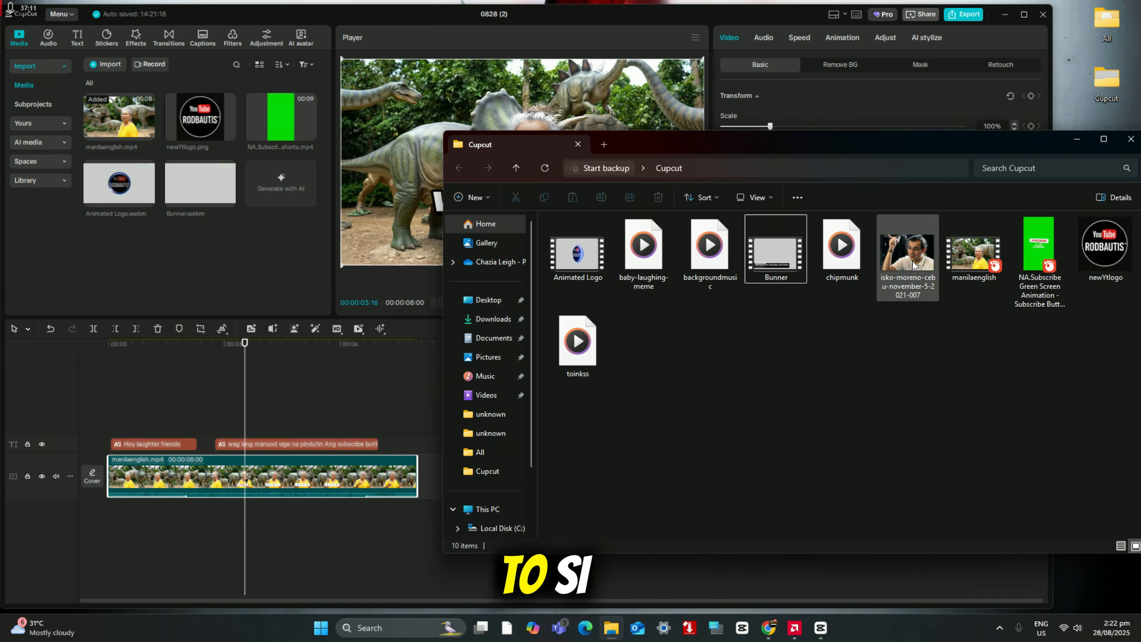
pyautogui.moveTo(796, 281); pyautogui.dragTo(264, 264)
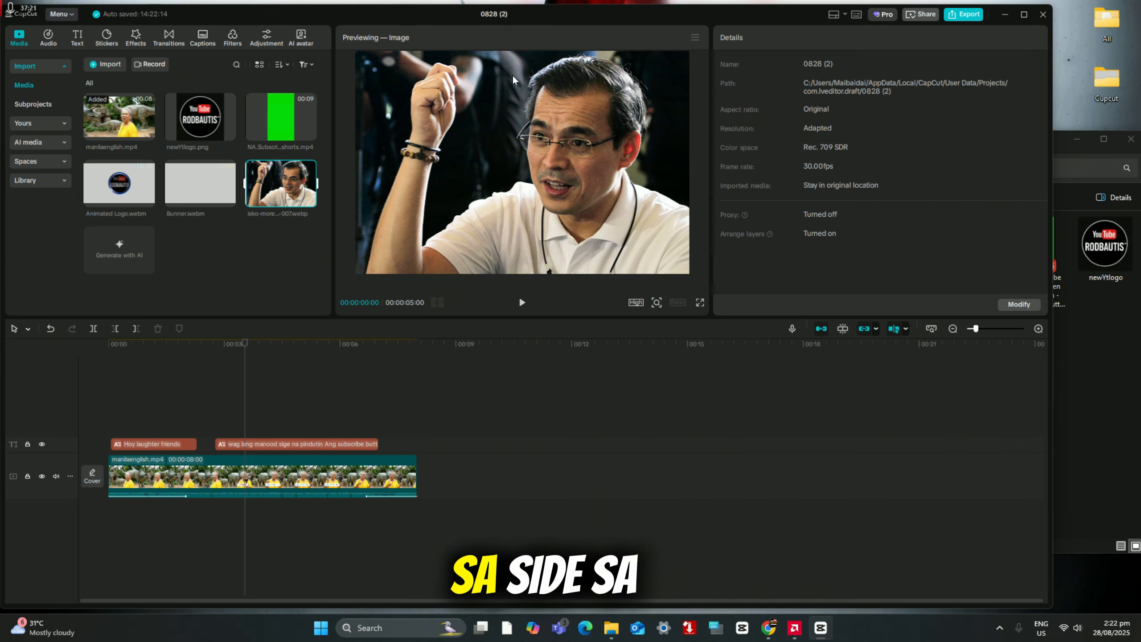
pyautogui.moveTo(263, 220); pyautogui.dragTo(114, 413)
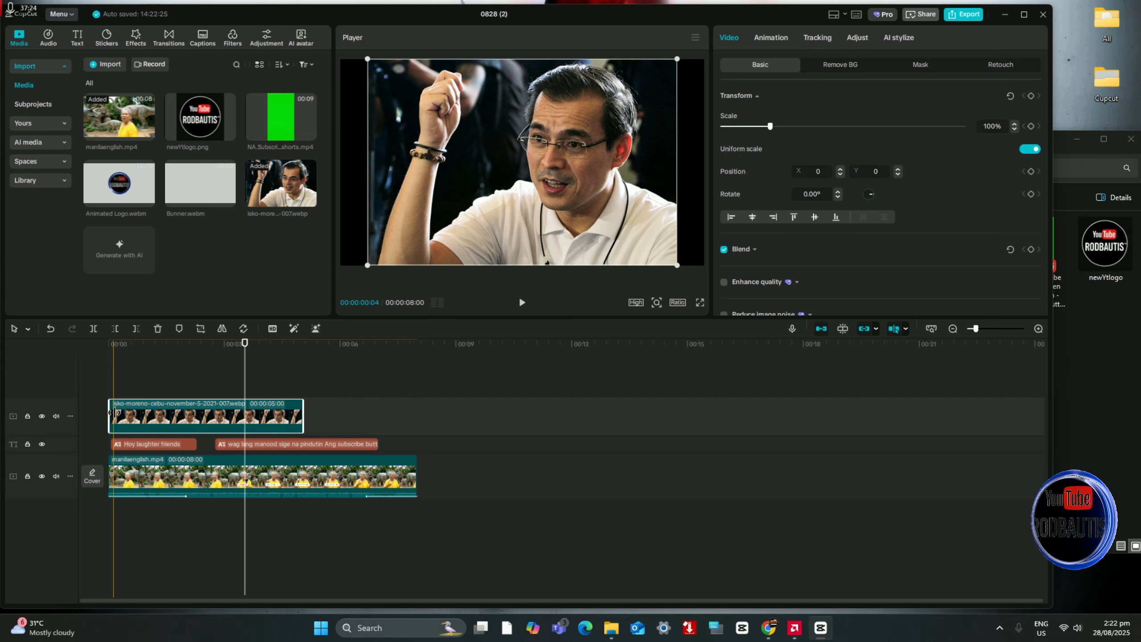
pyautogui.click(150, 391)
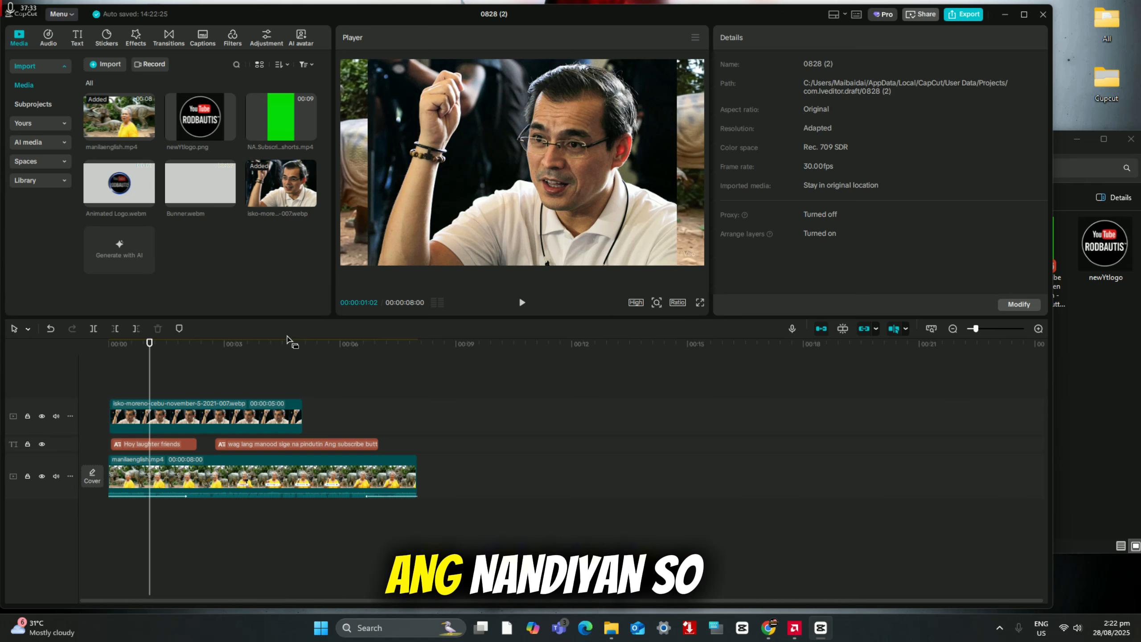
# Step: Remove the isko-moreno image's background, scale the cutout to about 31% and place it in the video frame's lower-right corner
pyautogui.click(150, 417)
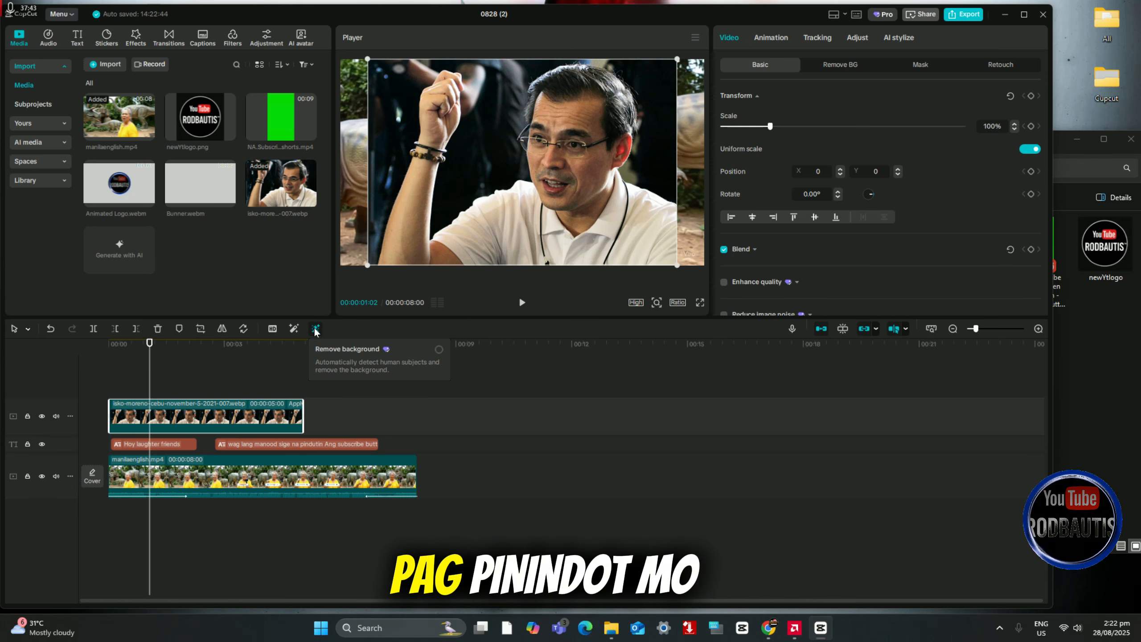
pyautogui.click(316, 330)
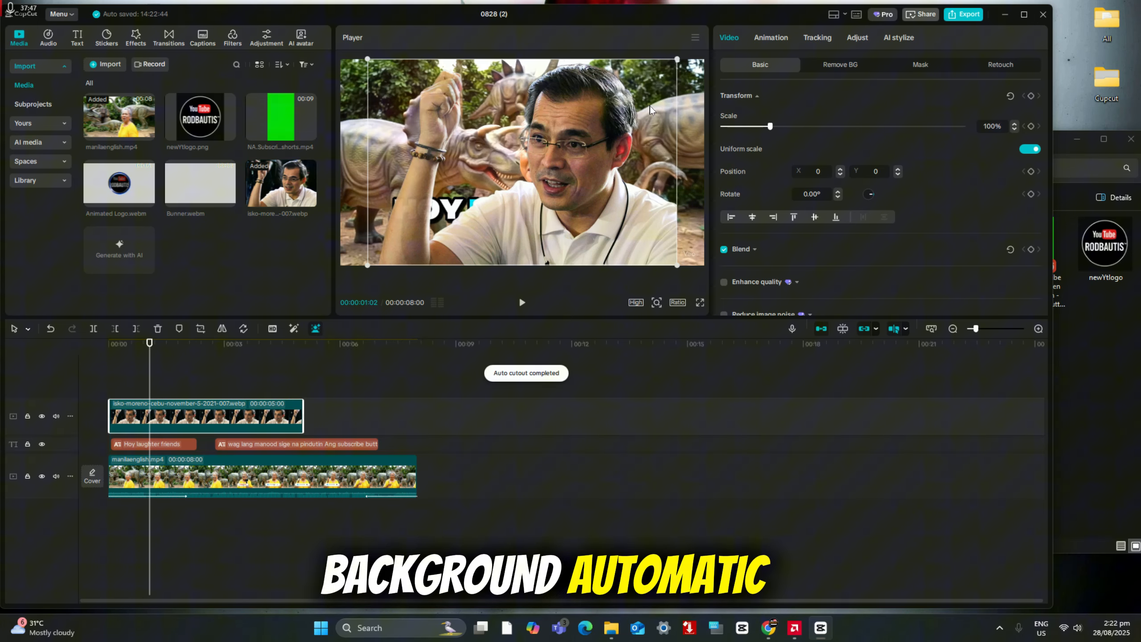
pyautogui.moveTo(678, 59)
pyautogui.mouseDown()
pyautogui.moveTo(543, 177)
pyautogui.moveTo(465, 203)
pyautogui.mouseUp()
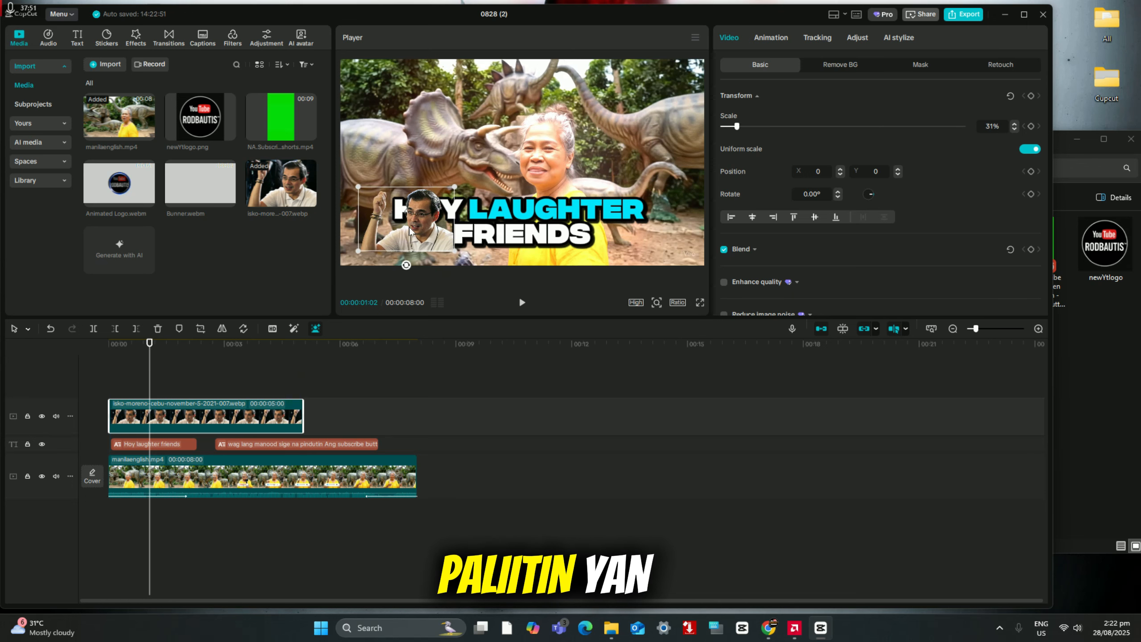
pyautogui.moveTo(410, 231); pyautogui.dragTo(513, 187)
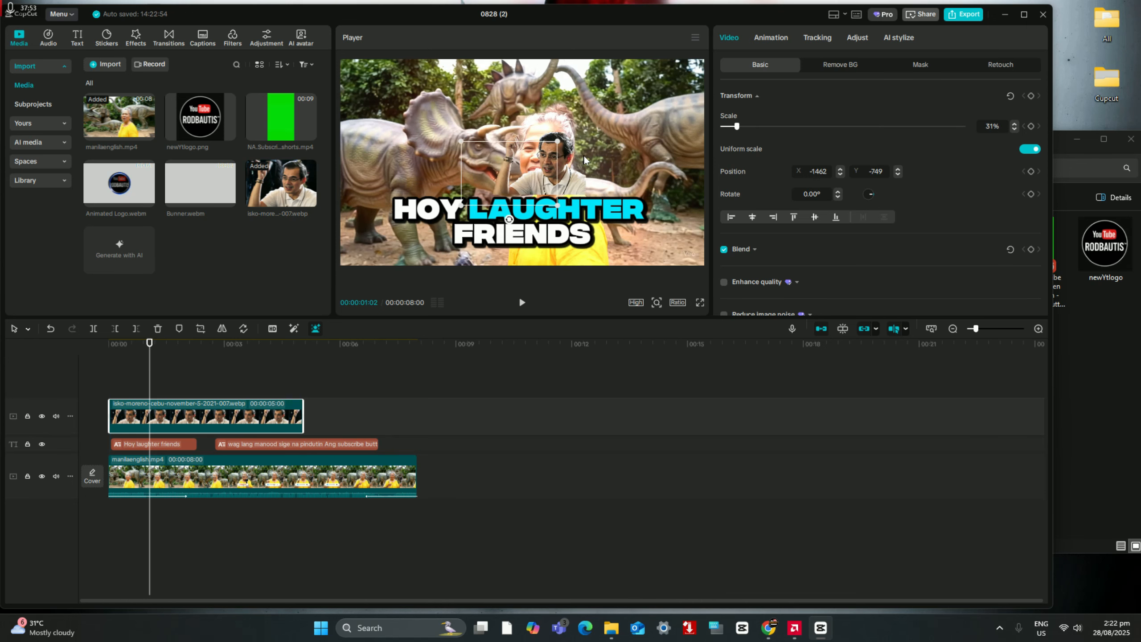
pyautogui.moveTo(585, 160)
pyautogui.mouseDown()
pyautogui.moveTo(670, 128)
pyautogui.moveTo(658, 236)
pyautogui.moveTo(671, 239)
pyautogui.mouseUp()
pyautogui.moveTo(617, 198)
pyautogui.mouseDown()
pyautogui.moveTo(357, 59)
pyautogui.moveTo(616, 234)
pyautogui.moveTo(678, 244)
pyautogui.mouseUp()
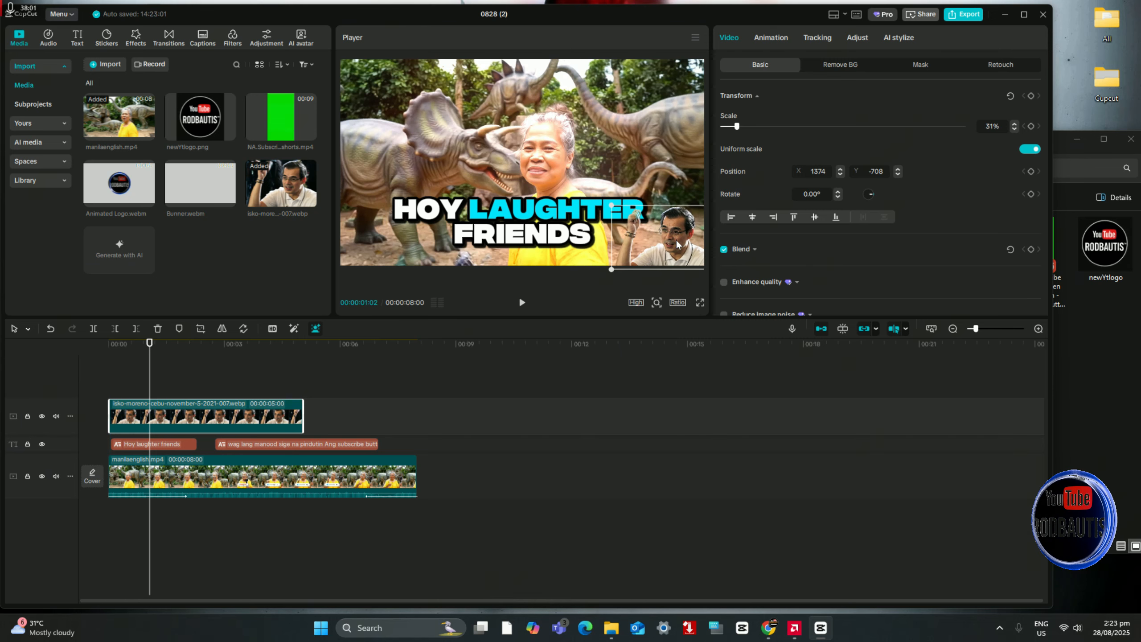
# Step: Play the video from the start to check the cutout image overlay together with the captions
pyautogui.click(101, 382)
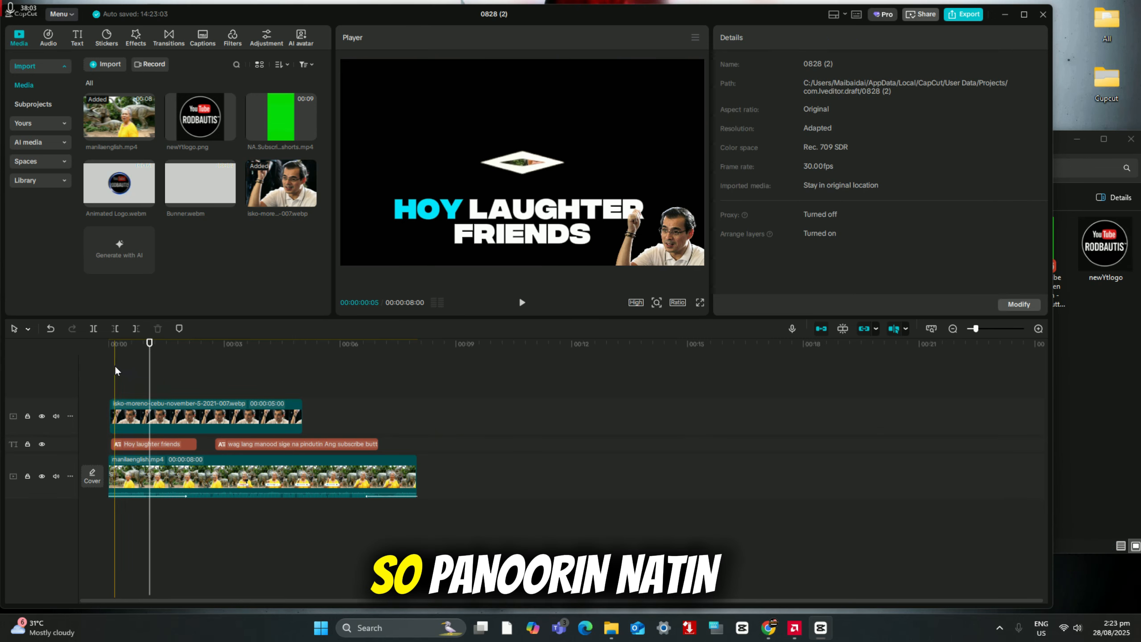
pyautogui.click(522, 304)
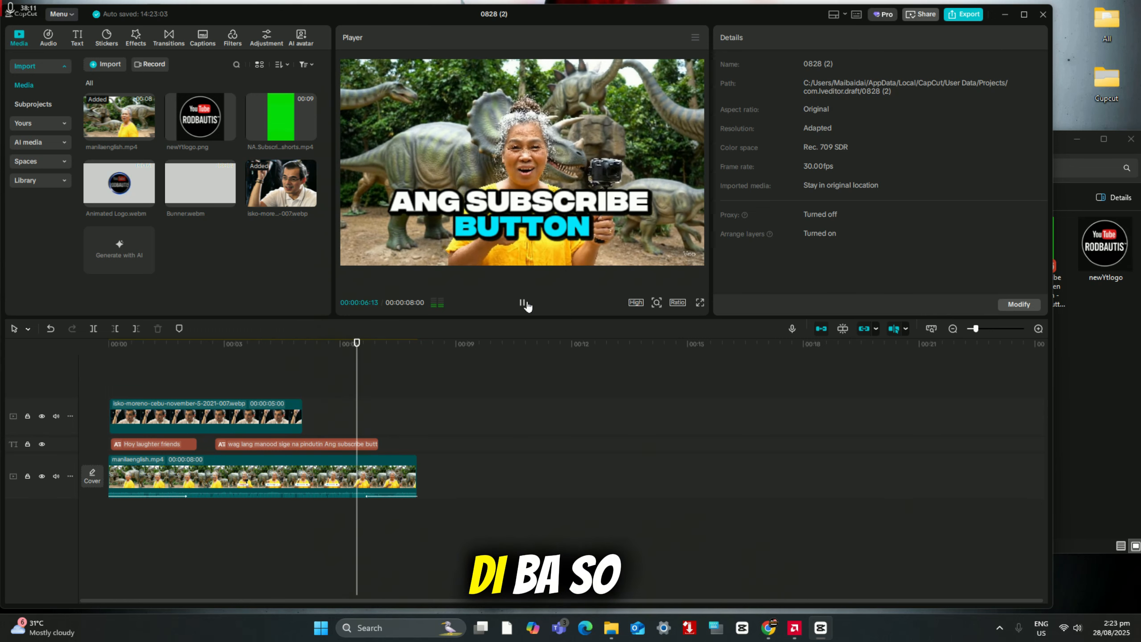
pyautogui.click(523, 303)
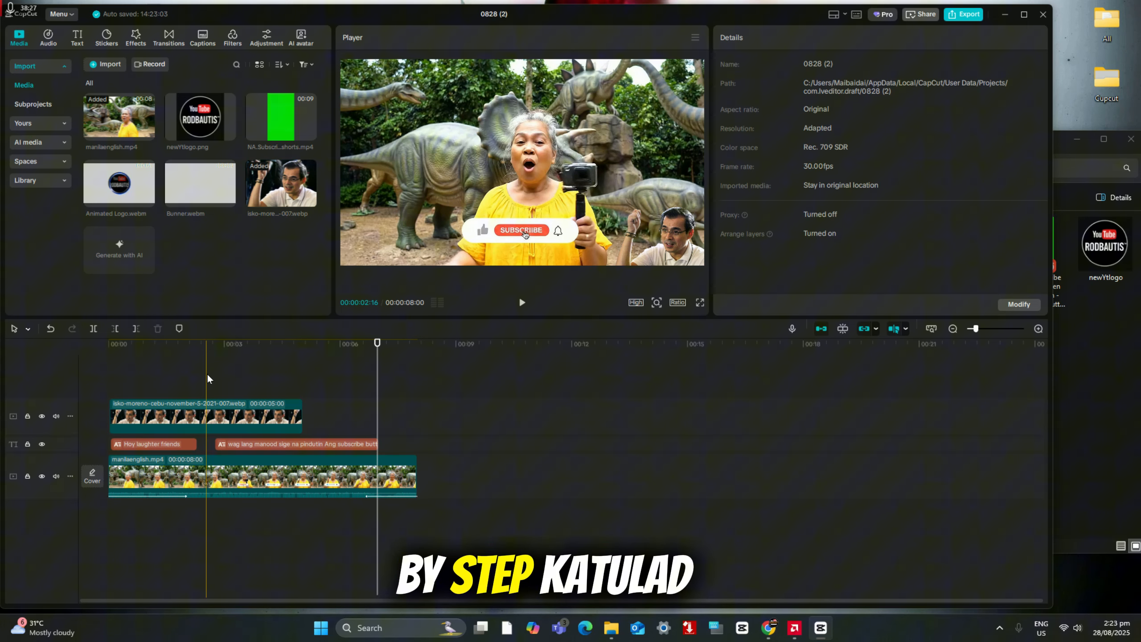
pyautogui.click(207, 379)
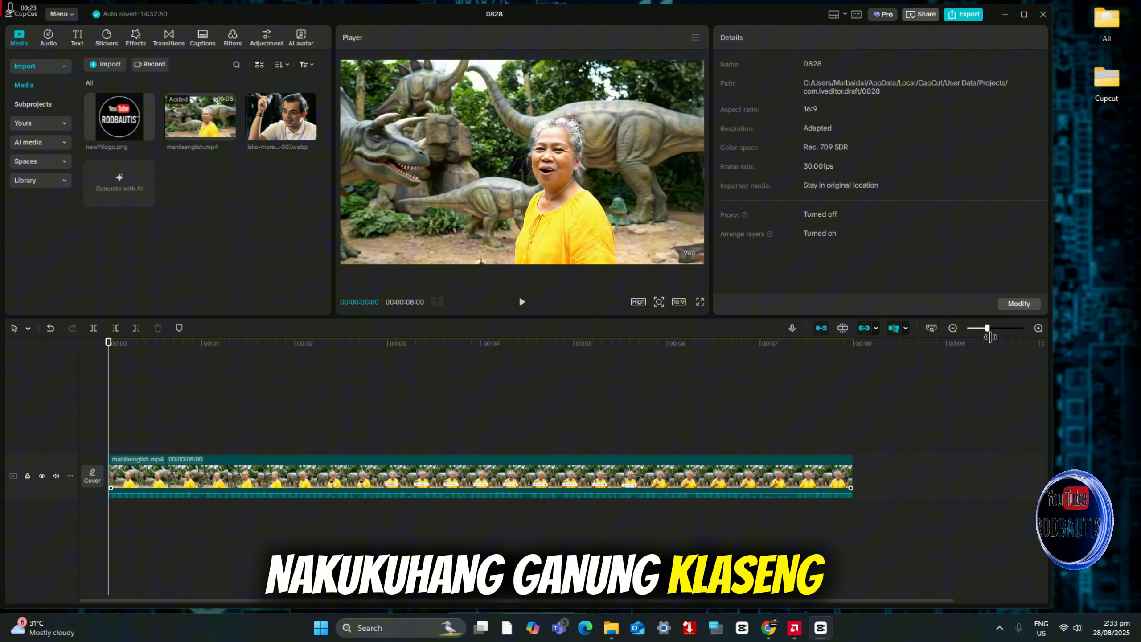
# Step: Switch to the Myinstants app, download the Sad Violin (the meme one) sound as an MP3 and show the file in its folder
pyautogui.click(987, 329)
pyautogui.moveTo(988, 329)
pyautogui.mouseDown()
pyautogui.moveTo(969, 332)
pyautogui.moveTo(985, 331)
pyautogui.mouseUp()
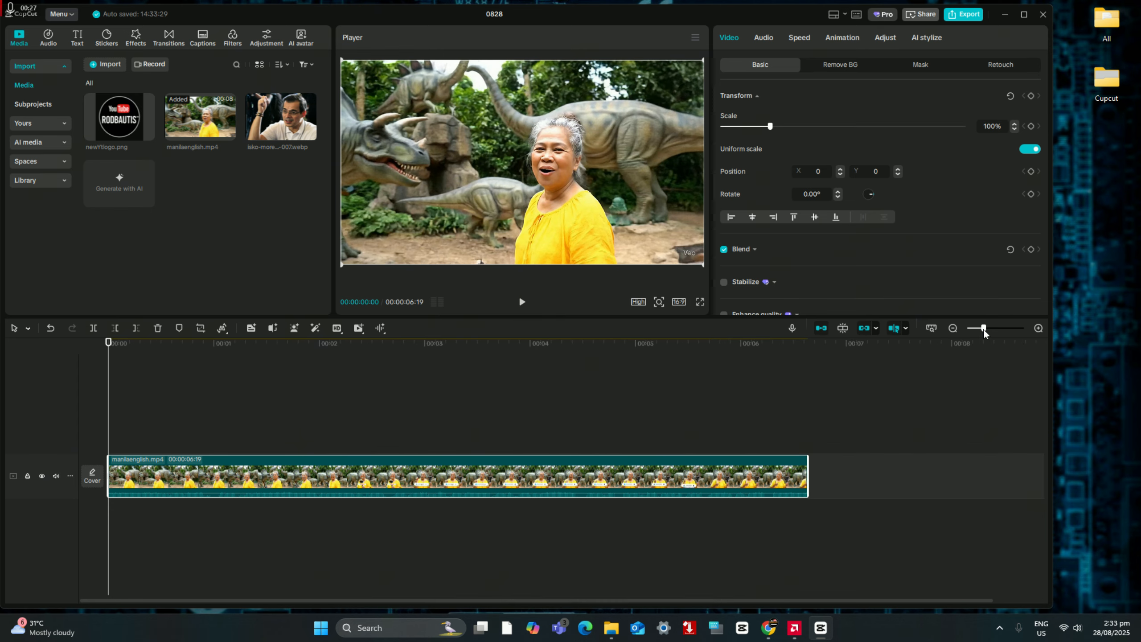
pyautogui.click(1012, 17)
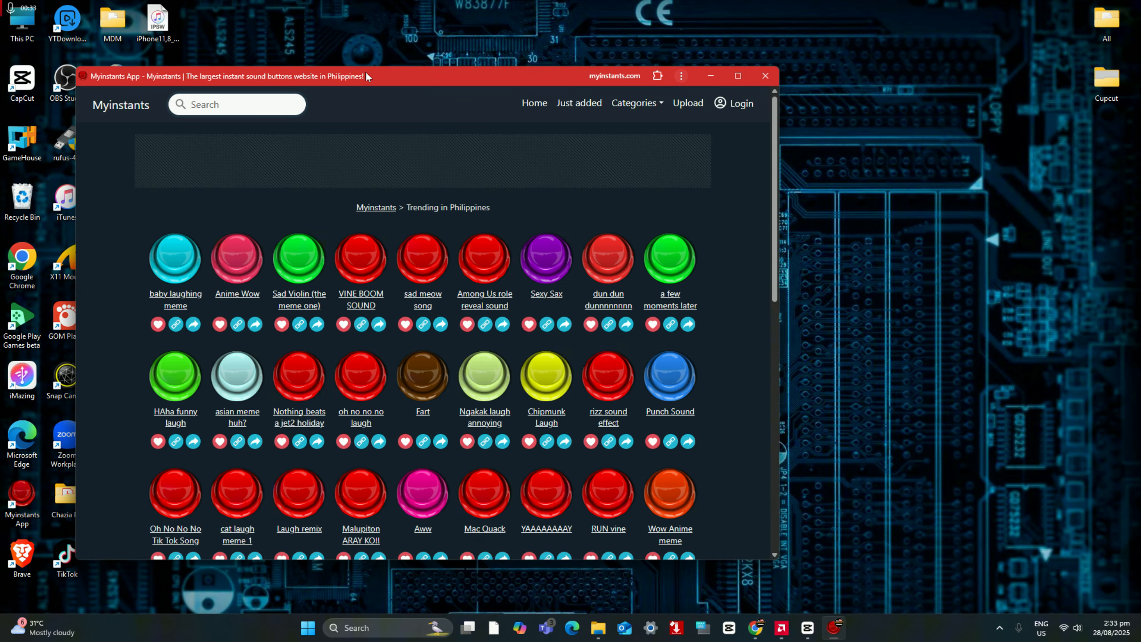
pyautogui.moveTo(369, 76); pyautogui.dragTo(473, 47)
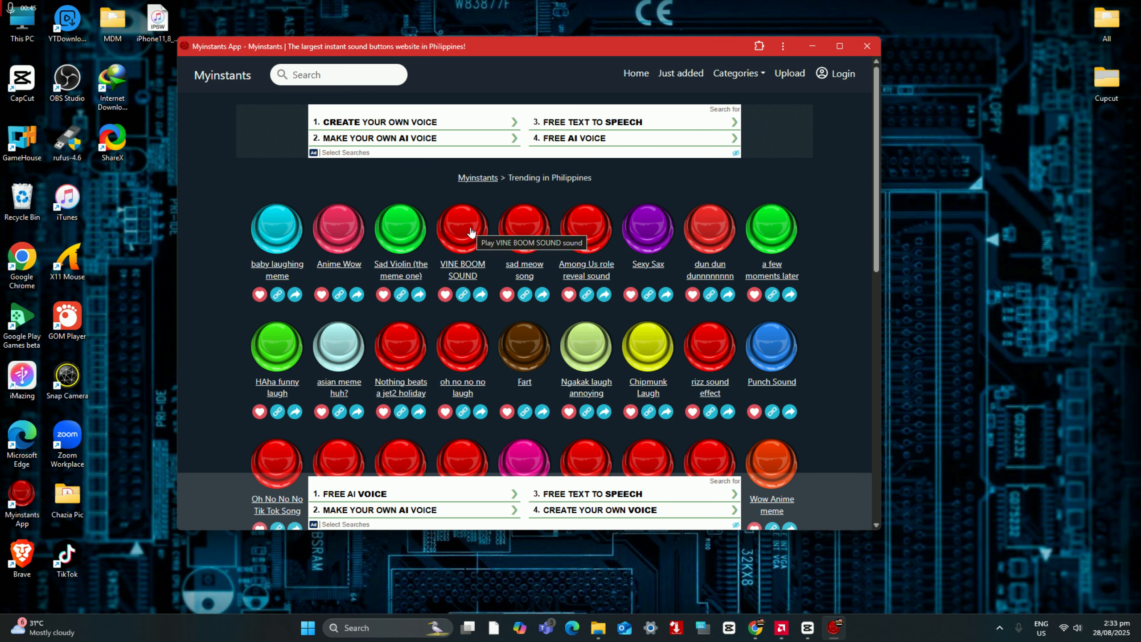
pyautogui.click(399, 269)
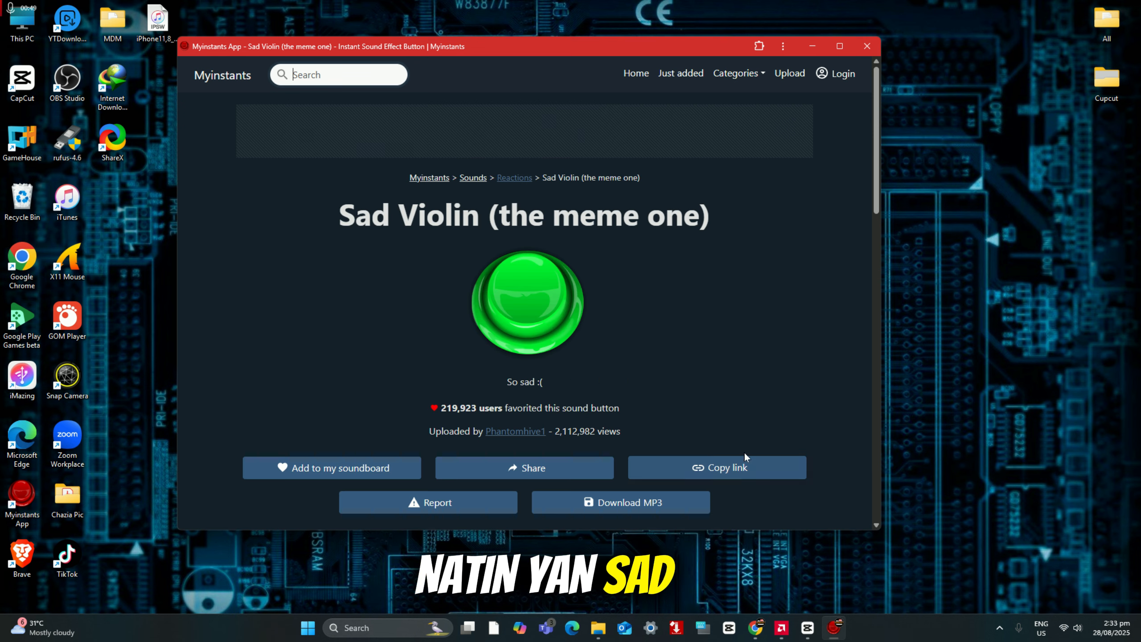
pyautogui.click(661, 499)
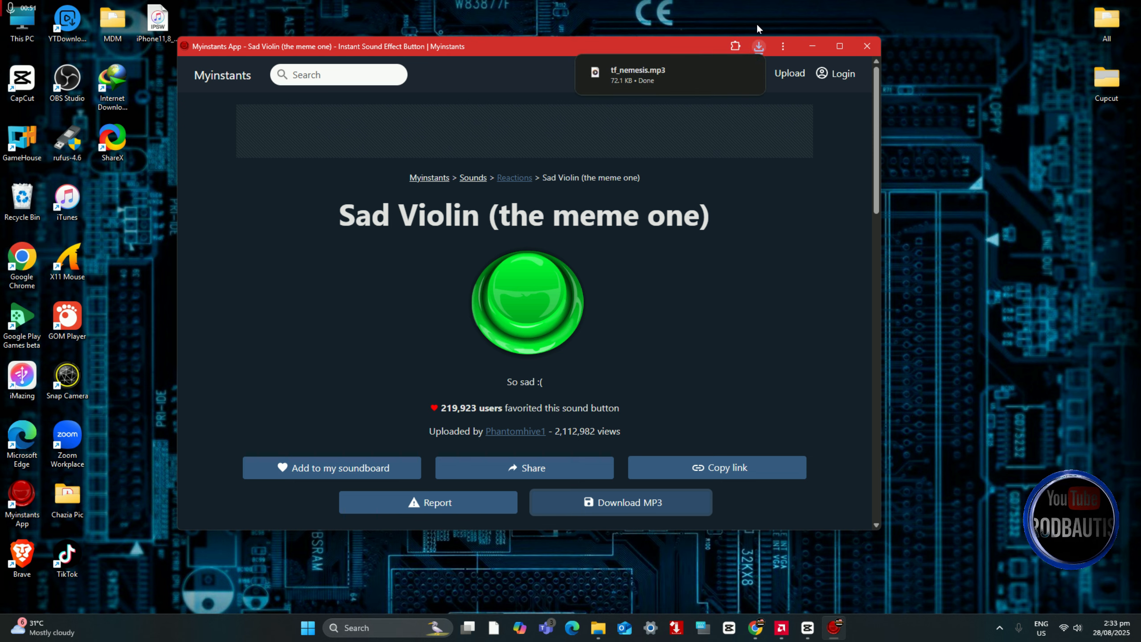
pyautogui.click(760, 48)
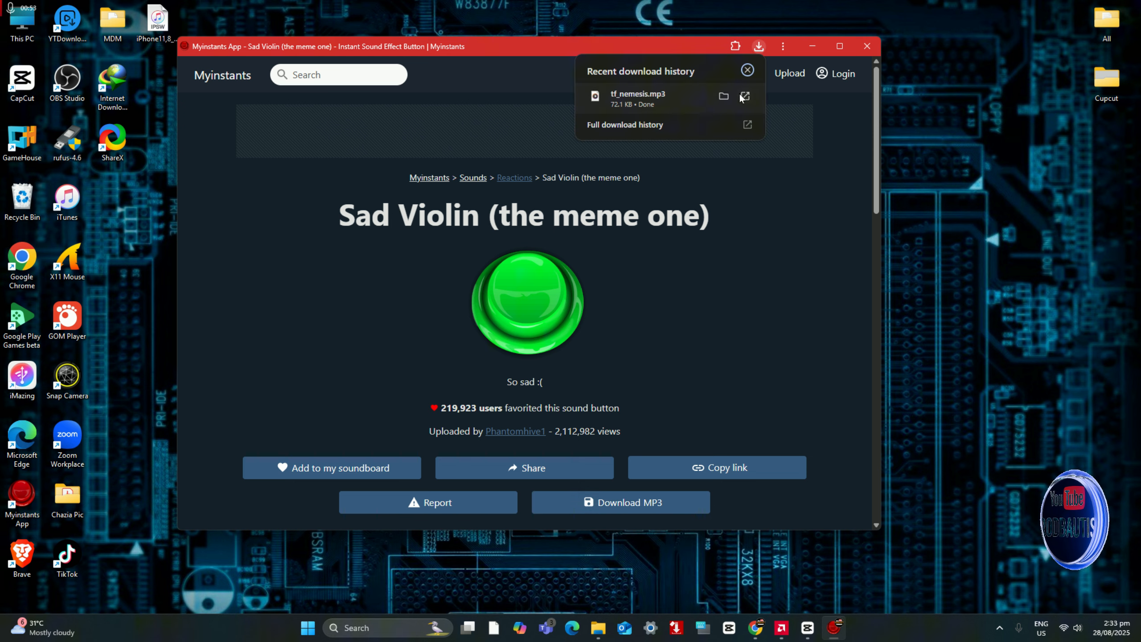
pyautogui.click(746, 96)
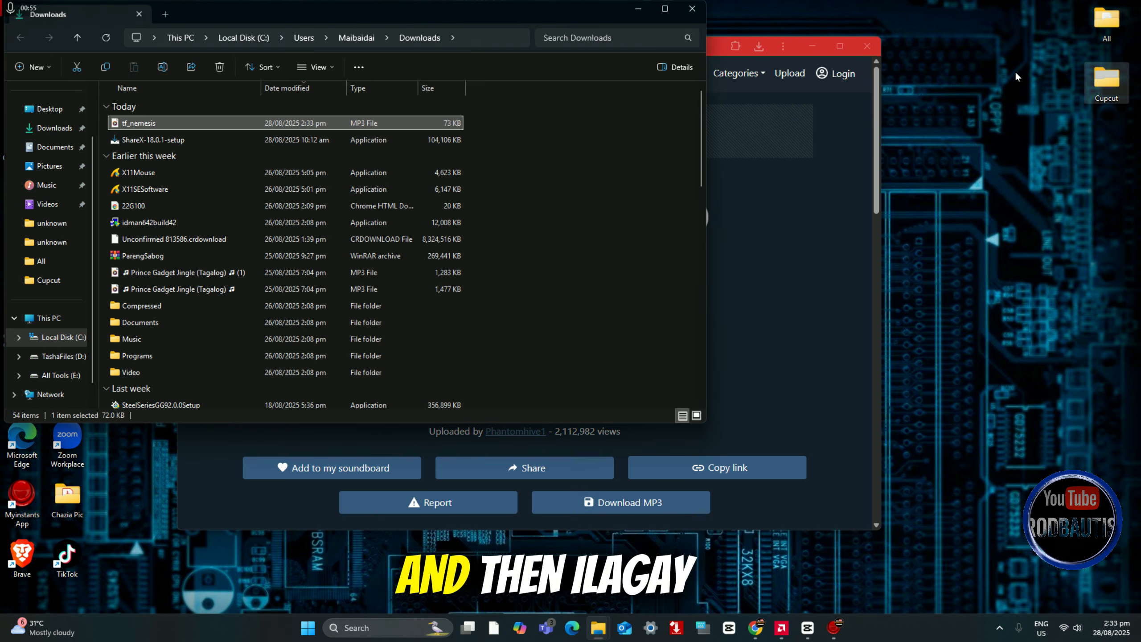
# Step: Move the downloaded tf_nemesis audio file from Downloads into the Cupcut folder and close the Downloads window
pyautogui.doubleClick(1105, 80)
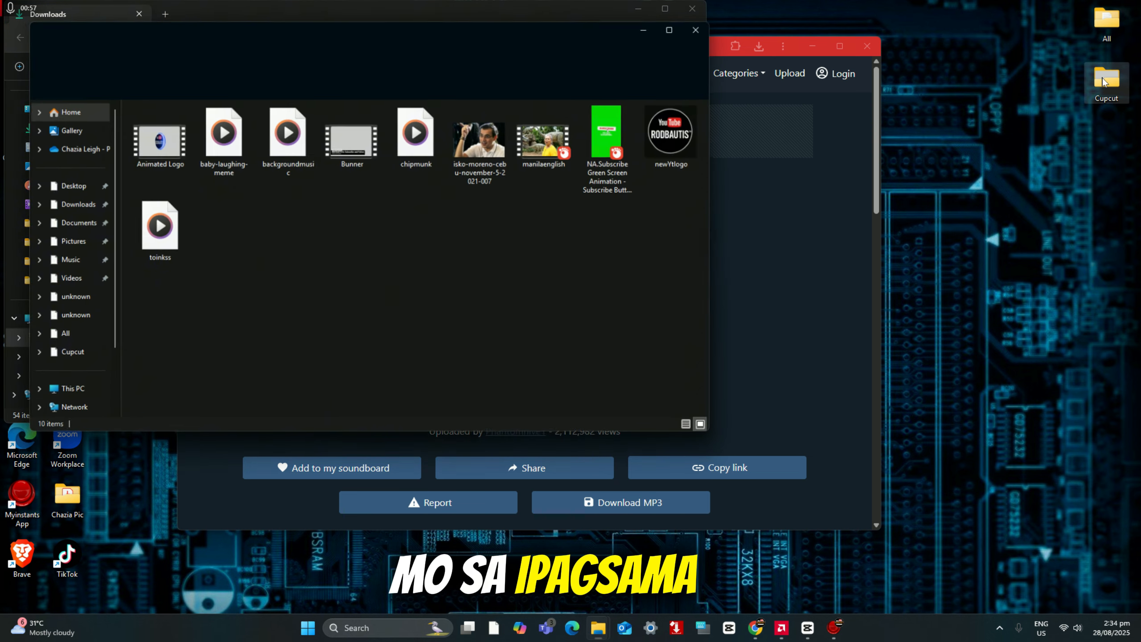
pyautogui.moveTo(388, 36); pyautogui.dragTo(917, 107)
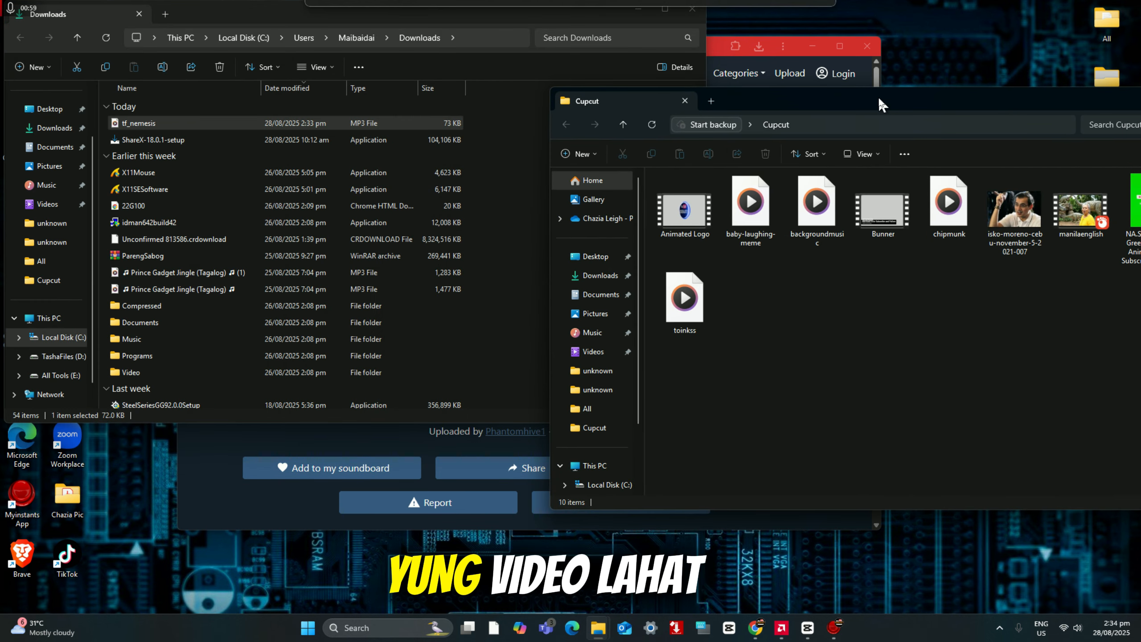
pyautogui.click(151, 123)
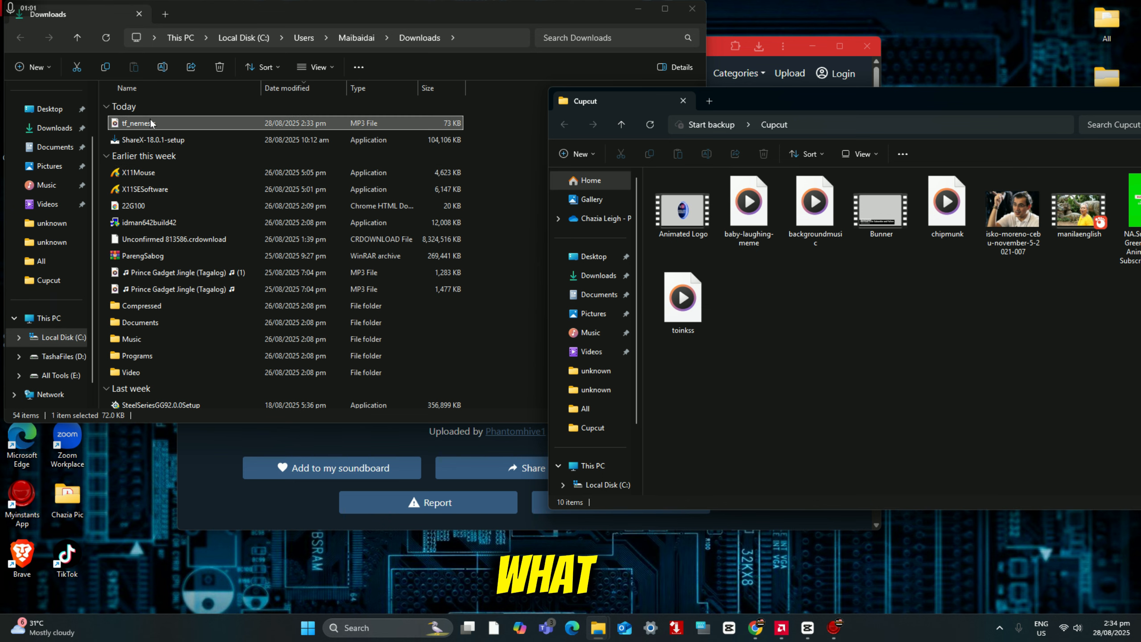
pyautogui.moveTo(146, 122); pyautogui.dragTo(822, 330)
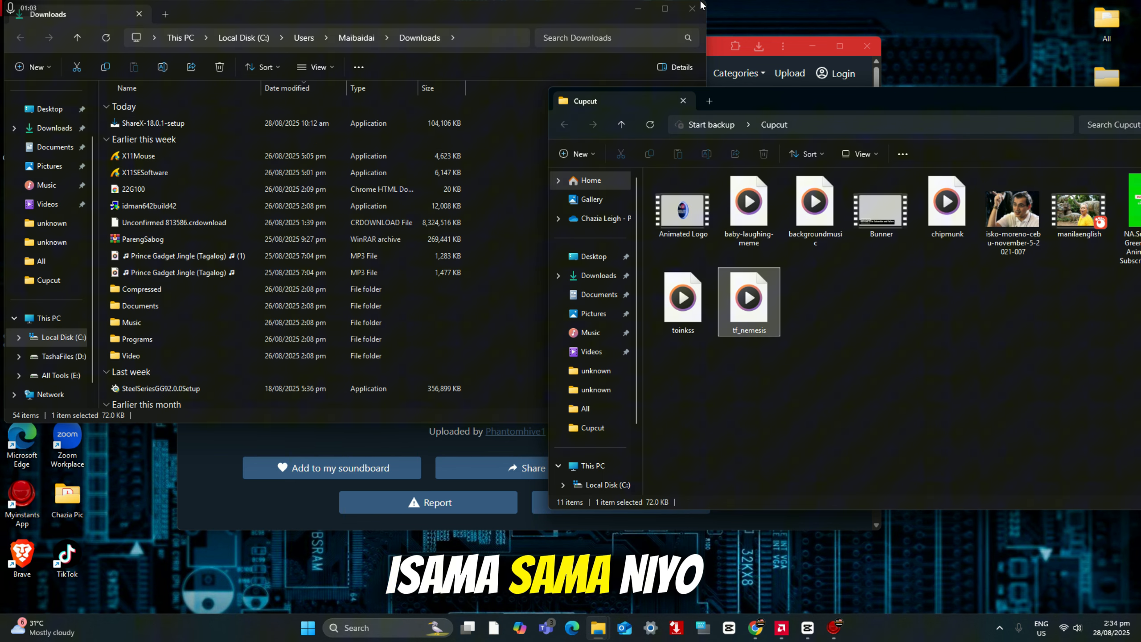
pyautogui.click(692, 9)
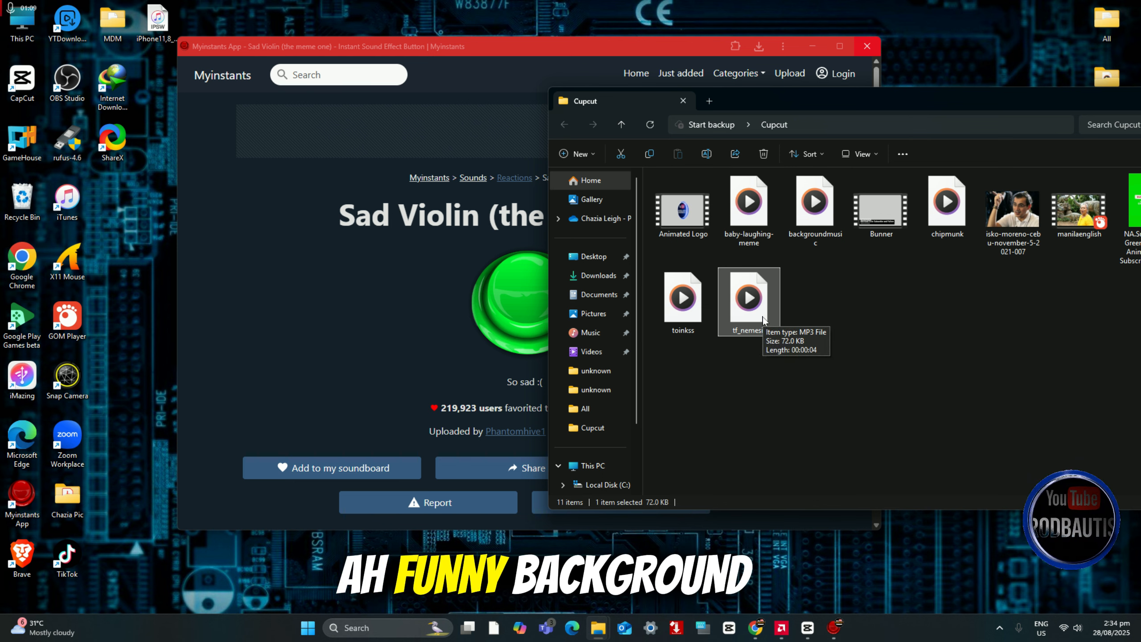
# Step: Download the baby laughing meme sound as an MP3 from Myinstants and show it in the Downloads folder
pyautogui.click(389, 325)
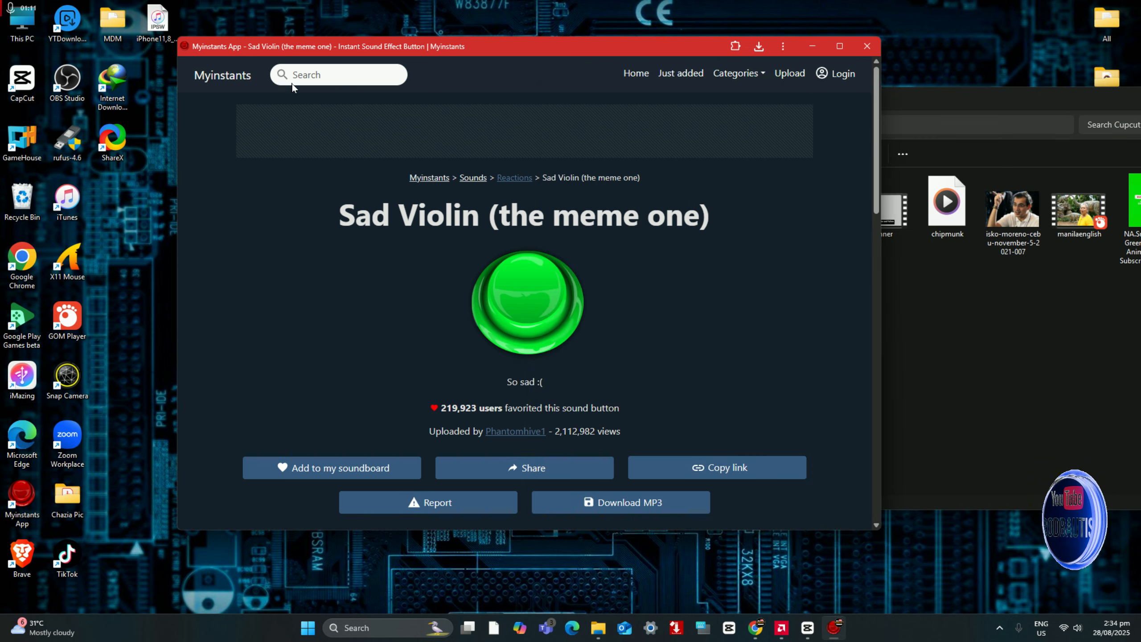
pyautogui.click(223, 75)
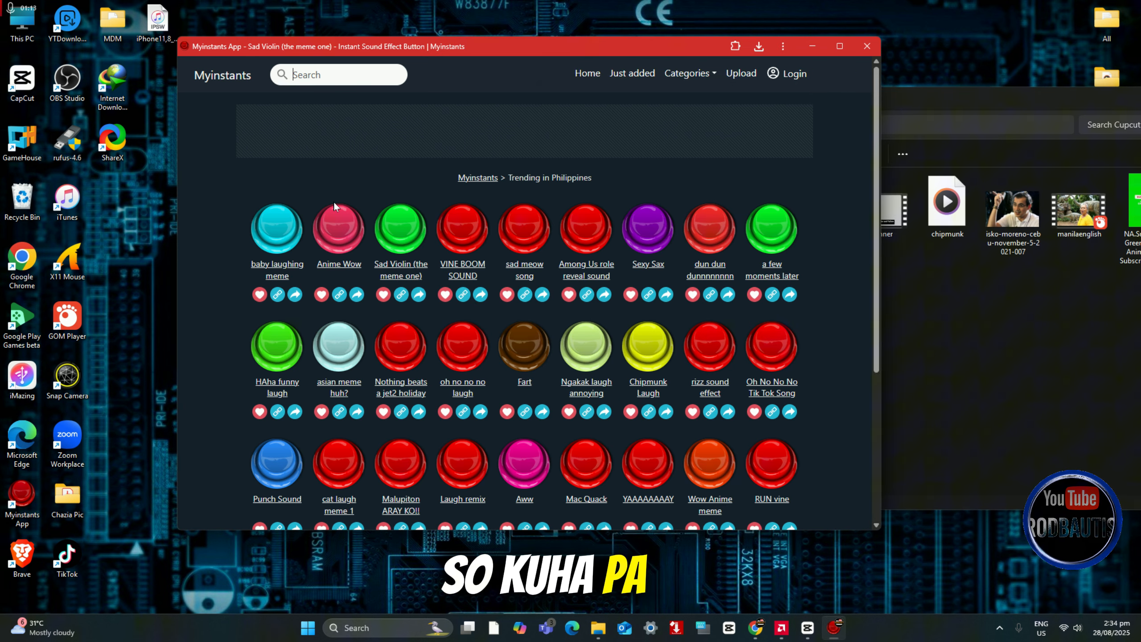
pyautogui.click(271, 270)
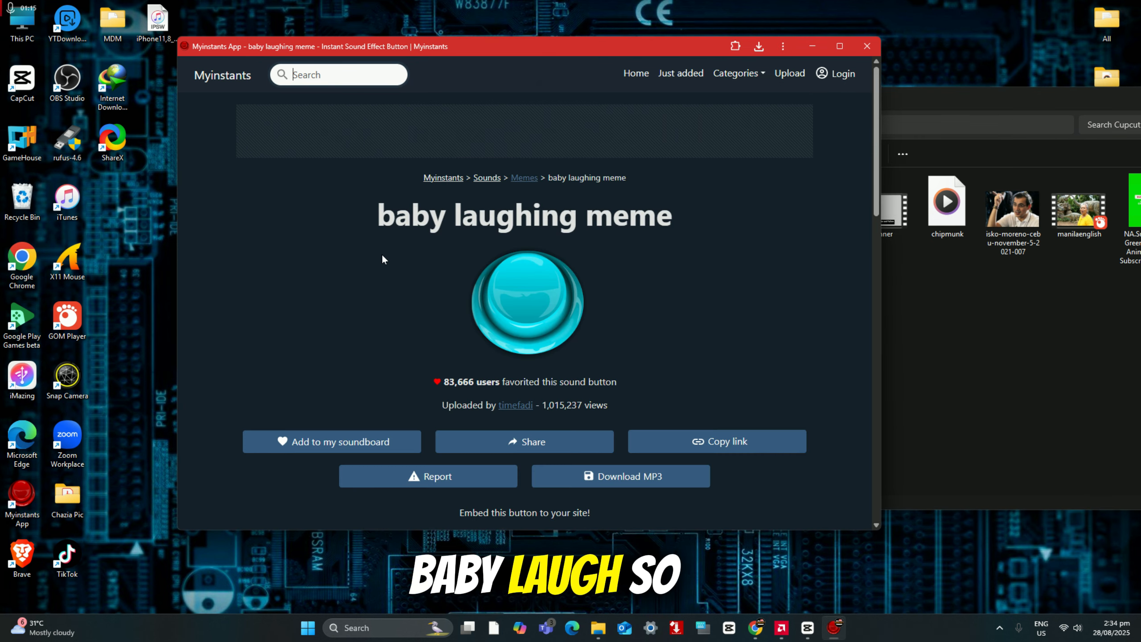
pyautogui.click(639, 485)
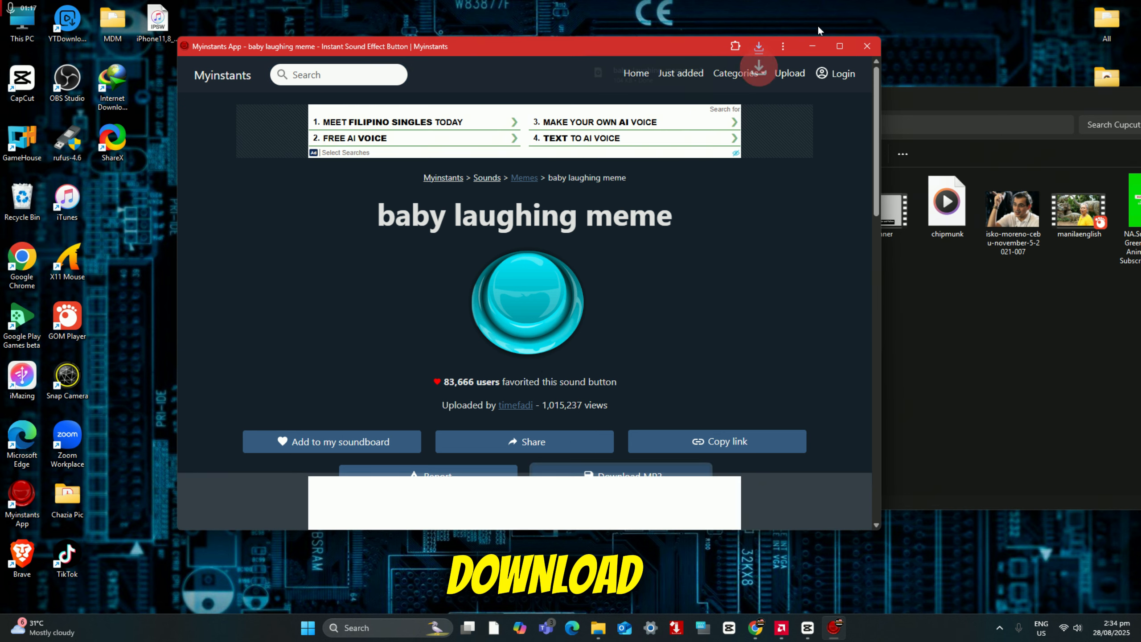
pyautogui.click(759, 49)
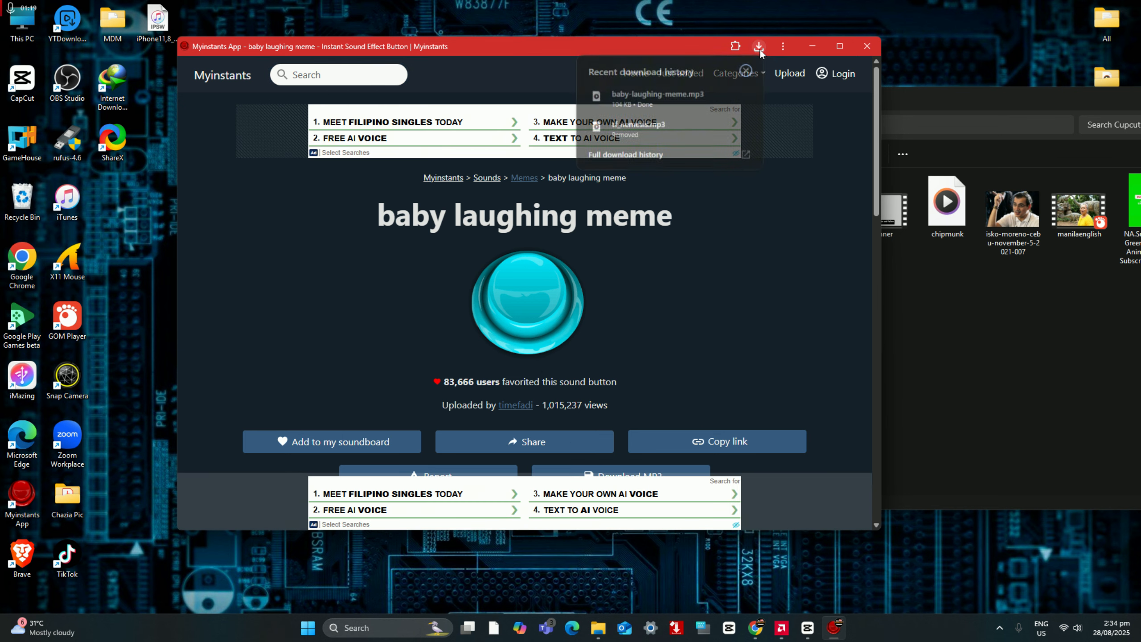
pyautogui.click(723, 96)
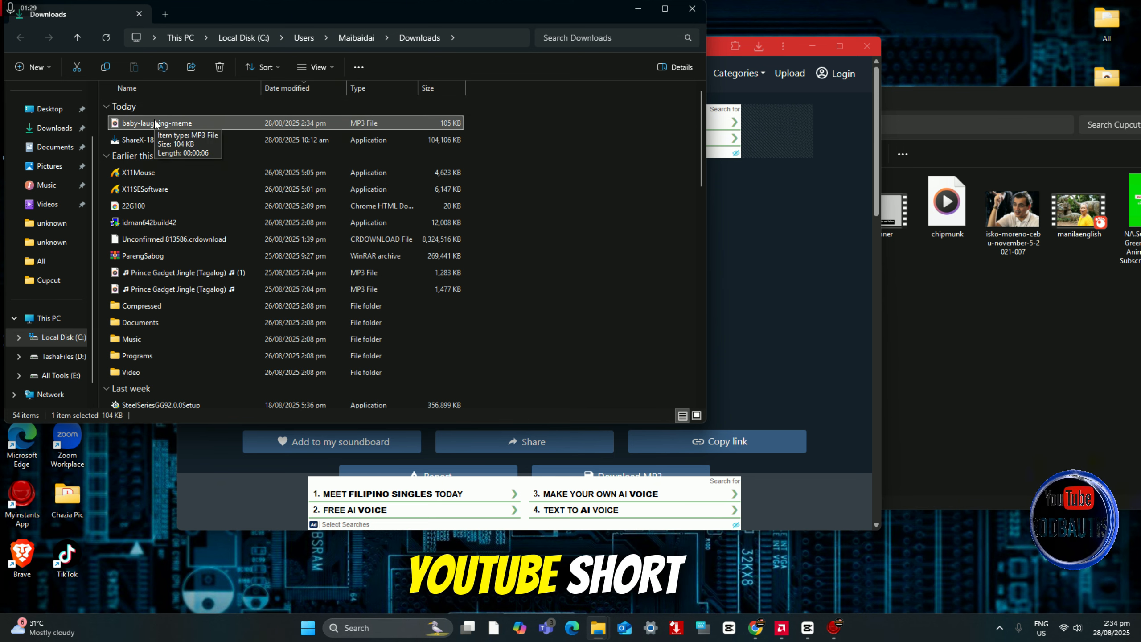
# Step: Try to move baby-laughing-meme from Downloads into the Cupcut folder, cancel the transfer and close Downloads
pyautogui.moveTo(154, 118); pyautogui.dragTo(1011, 338)
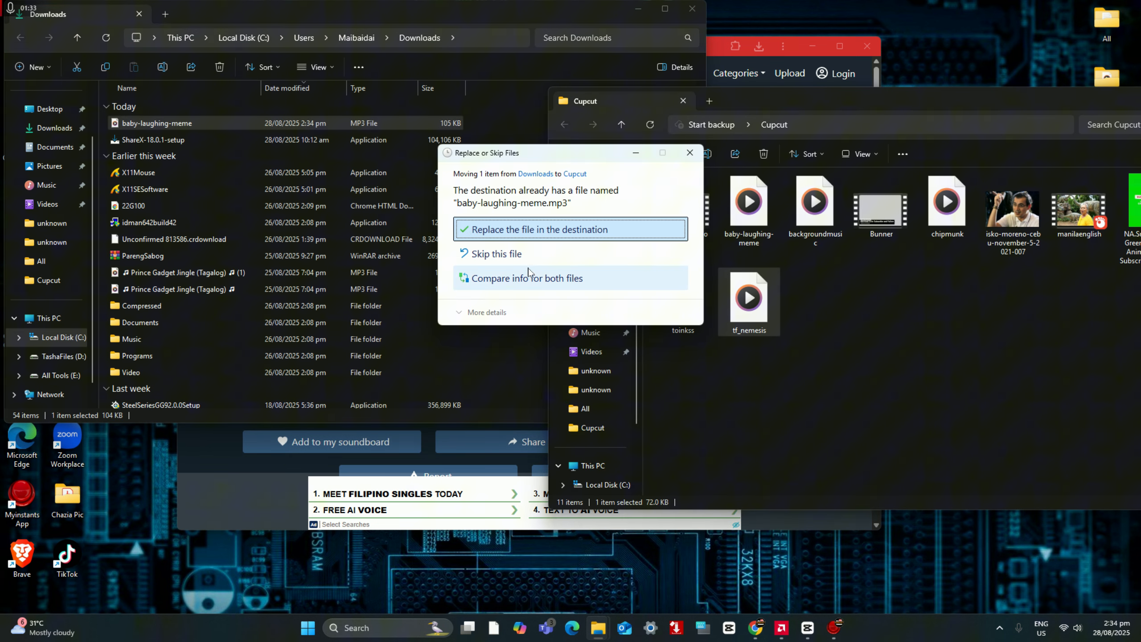
pyautogui.click(690, 153)
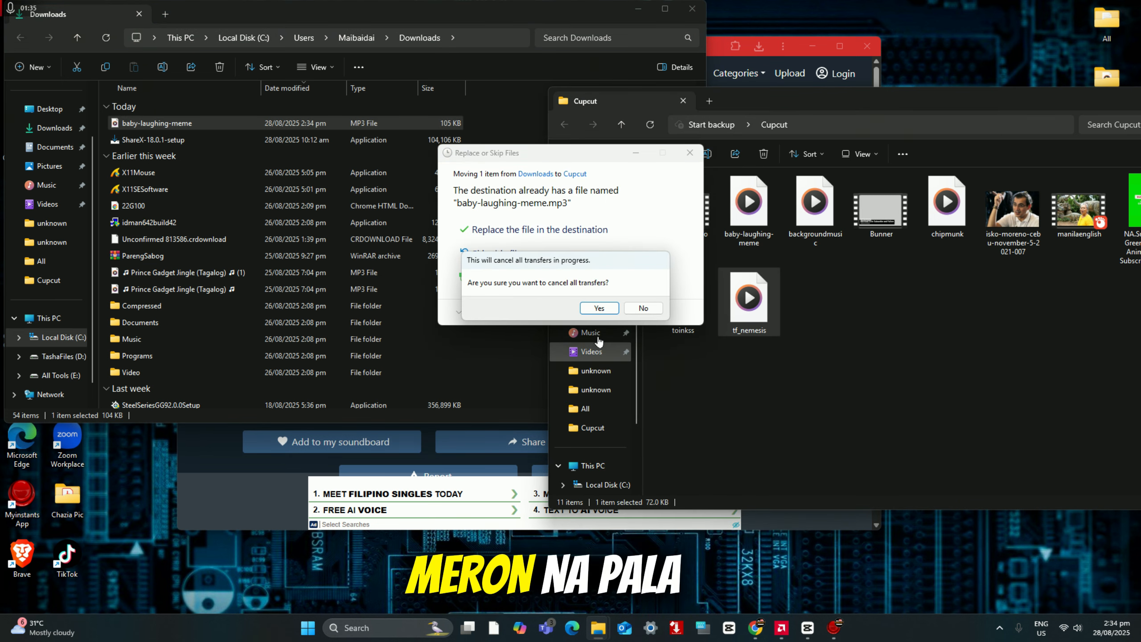
pyautogui.click(597, 306)
pyautogui.click(699, 13)
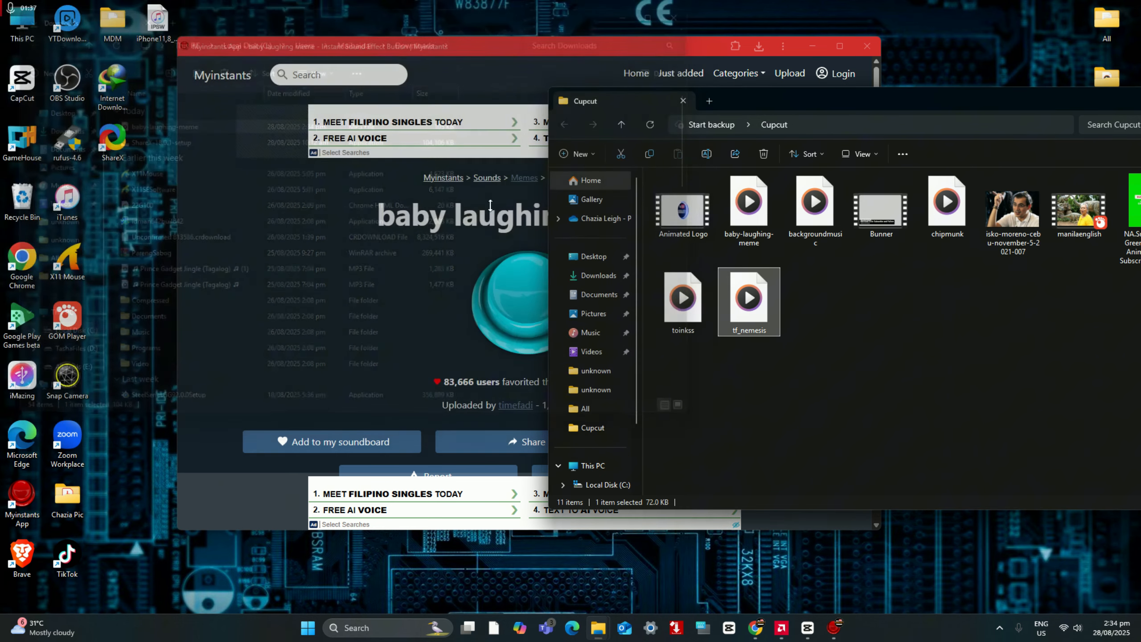
# Step: Close Myinstants, switch to CapCut, and import baby-laughing-meme and backgroundmusic from the Cupcut folder into the project media
pyautogui.click(867, 46)
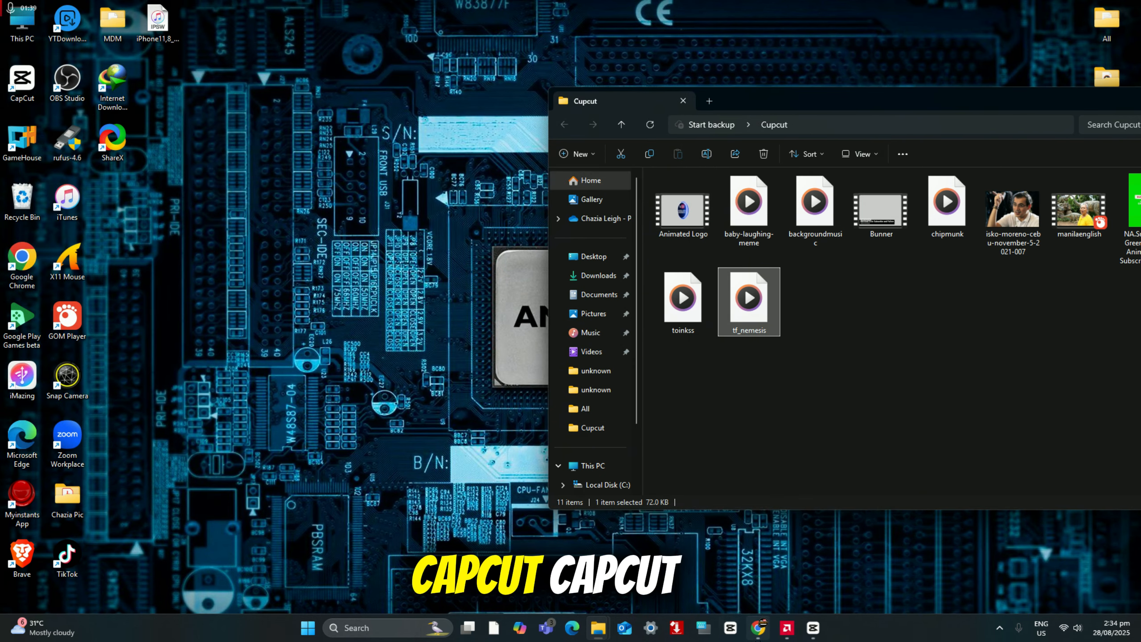
pyautogui.click(821, 628)
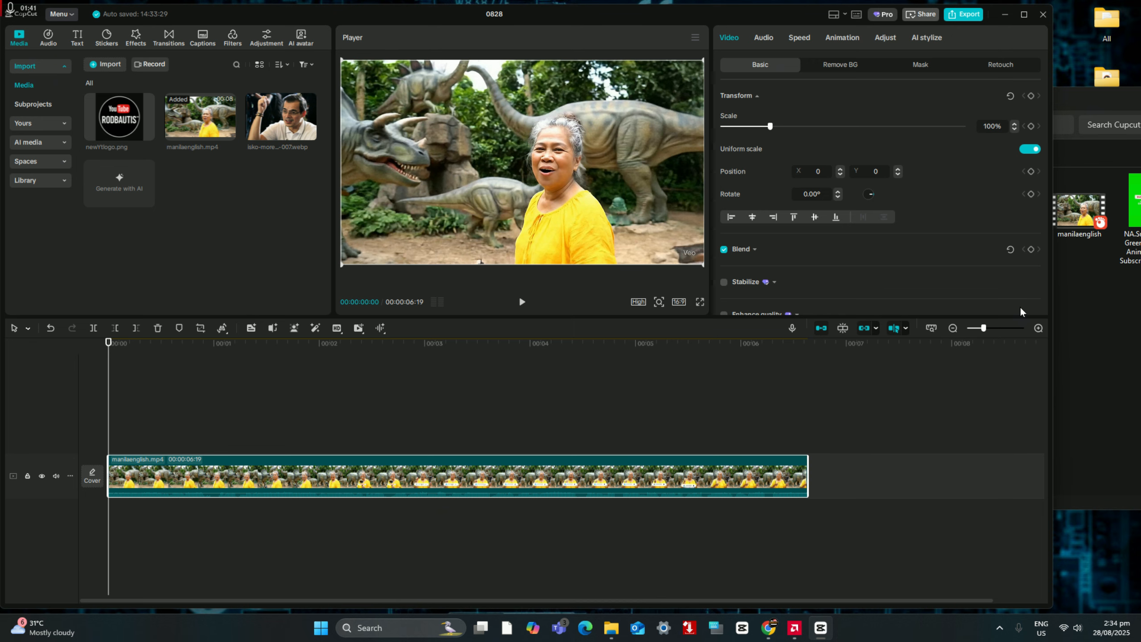
pyautogui.click(1101, 319)
pyautogui.moveTo(749, 207); pyautogui.dragTo(216, 179)
pyautogui.click(1121, 313)
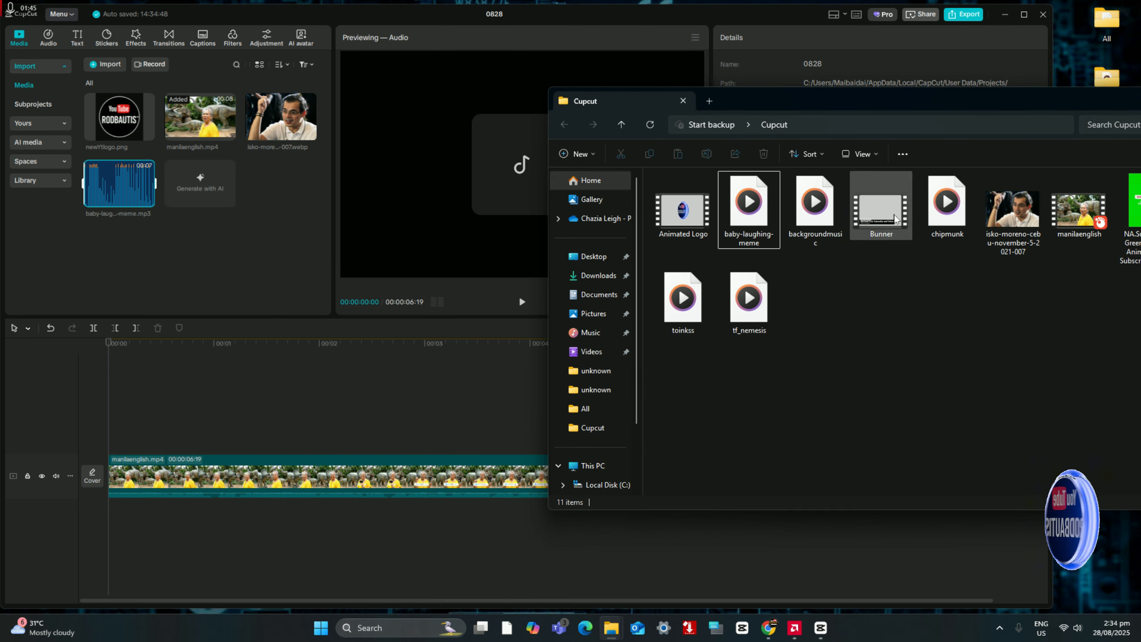
pyautogui.moveTo(814, 207); pyautogui.dragTo(298, 245)
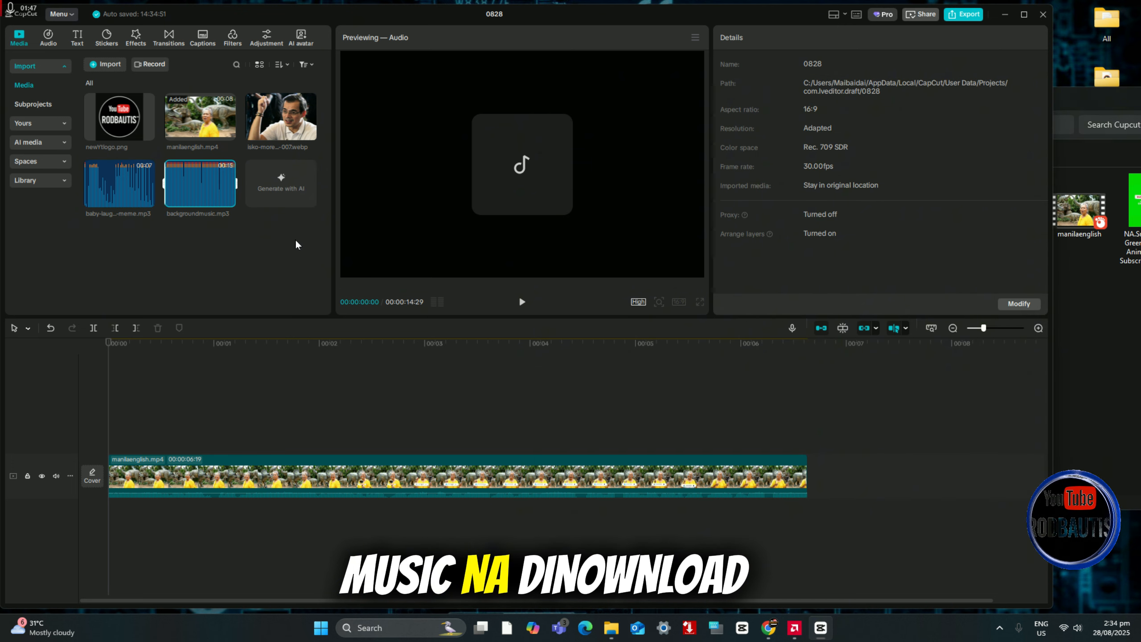
# Step: Import the chipmunk and toinkss audio files from the Cupcut folder into the project media
pyautogui.click(1071, 326)
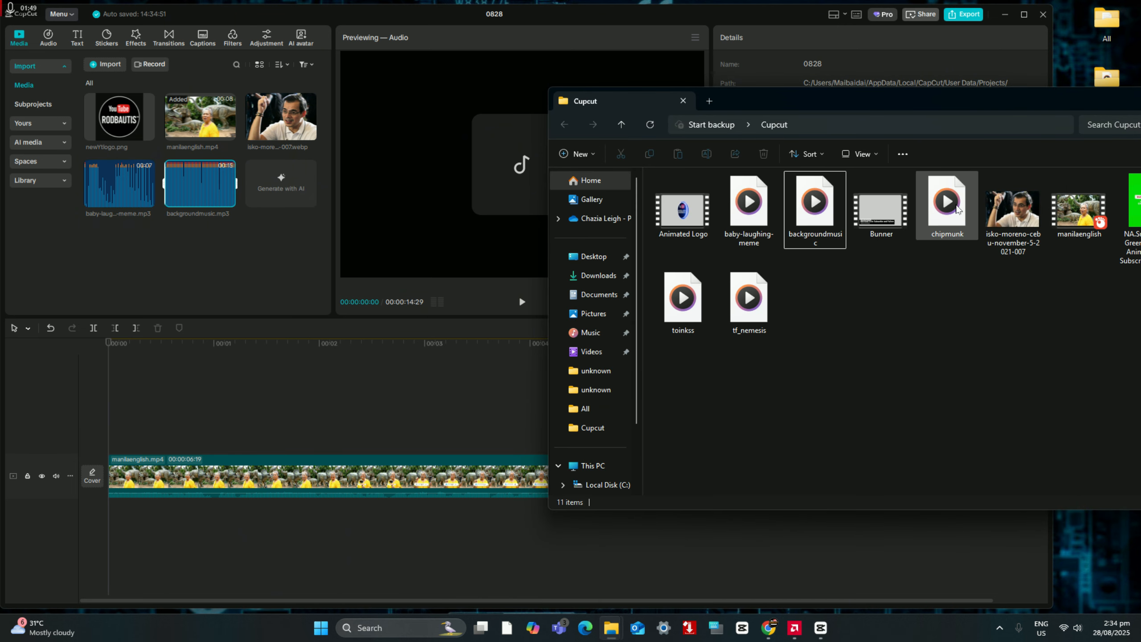
pyautogui.moveTo(957, 208); pyautogui.dragTo(291, 263)
pyautogui.click(1106, 333)
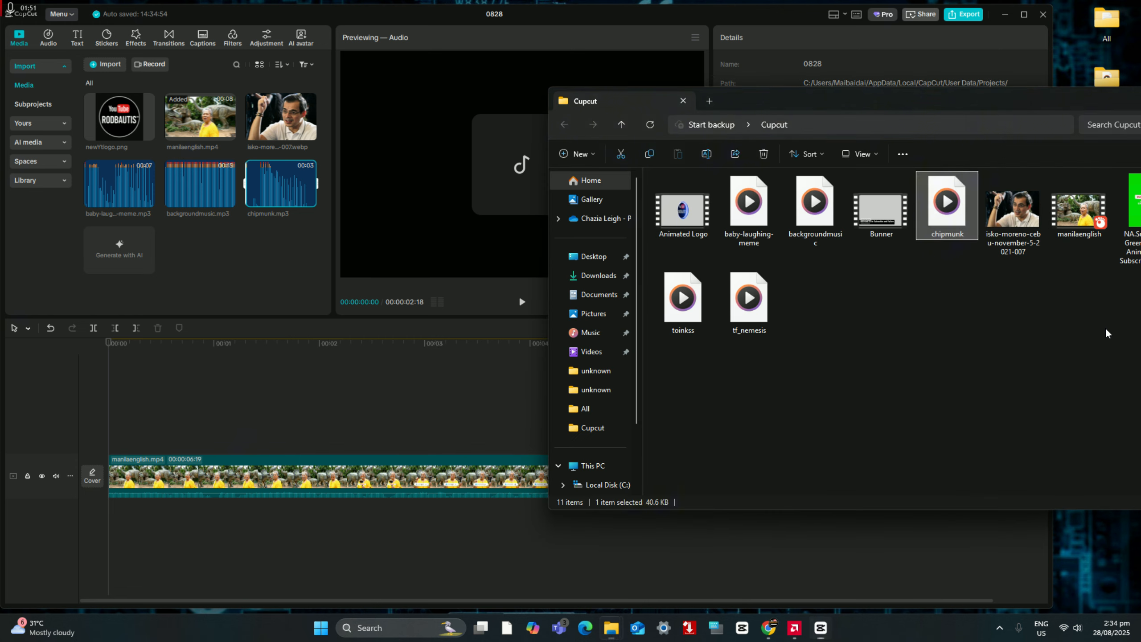
pyautogui.moveTo(683, 297); pyautogui.dragTo(247, 261)
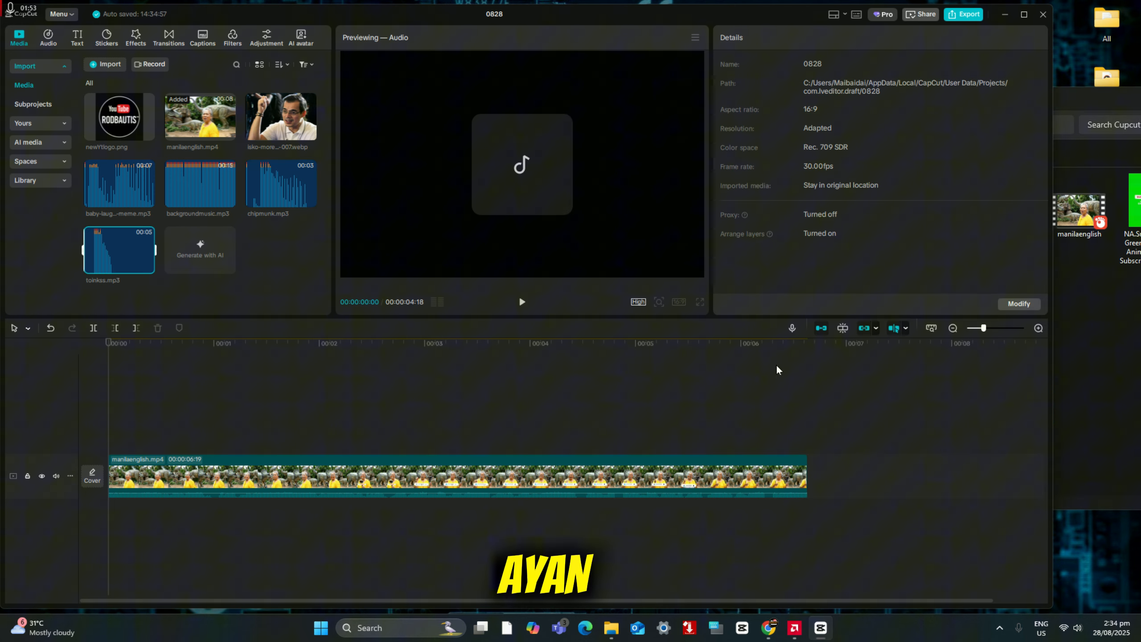
pyautogui.moveTo(522, 23); pyautogui.dragTo(562, 31)
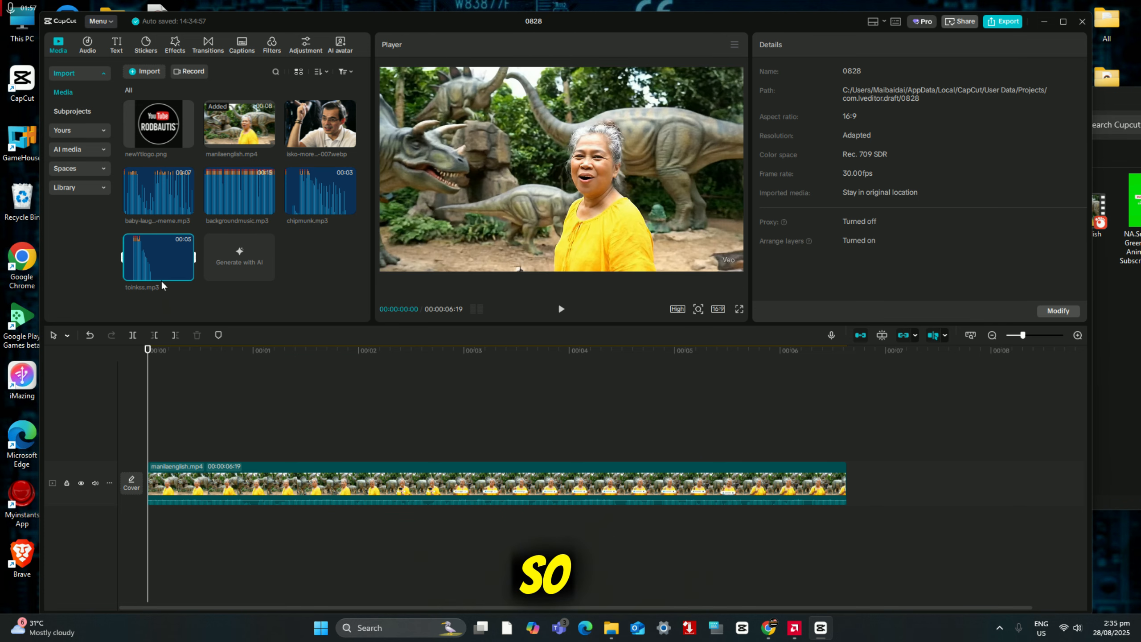
# Step: Place toinkss.mp3 under the video clip at the timeline start, play it, and trim its end to about 2 seconds
pyautogui.moveTo(158, 265); pyautogui.dragTo(154, 521)
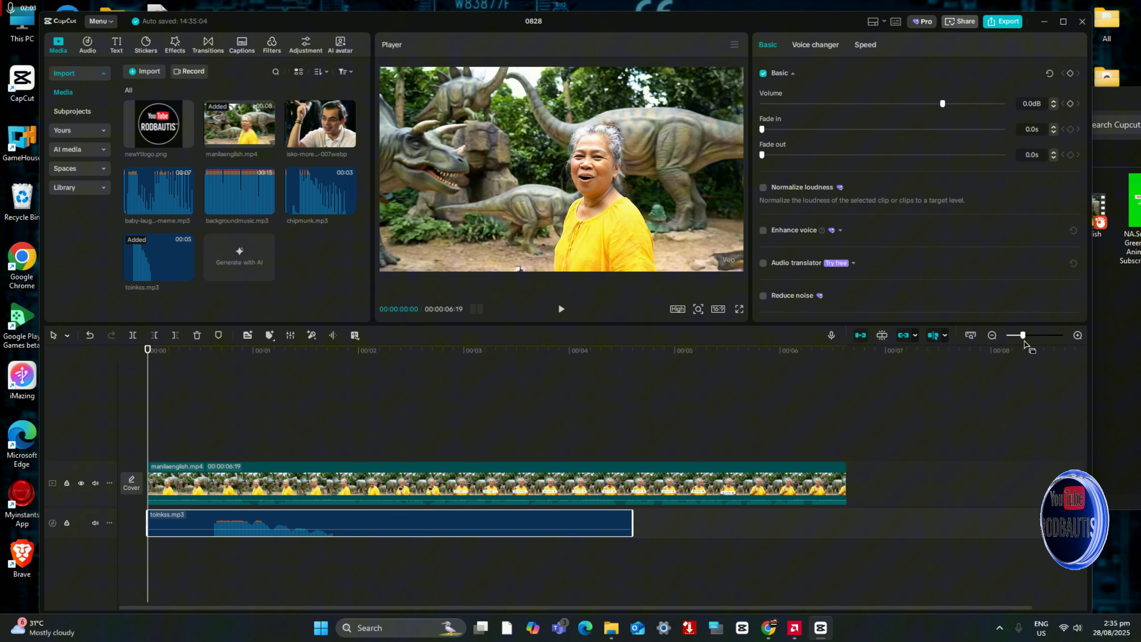
pyautogui.moveTo(1024, 336); pyautogui.dragTo(1019, 336)
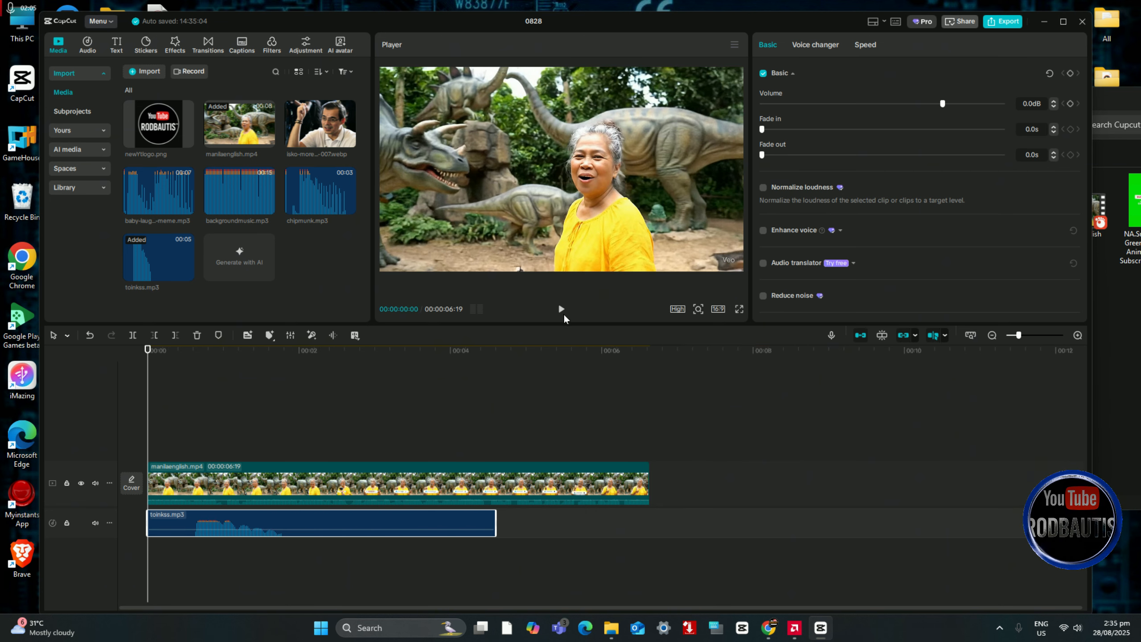
pyautogui.click(562, 311)
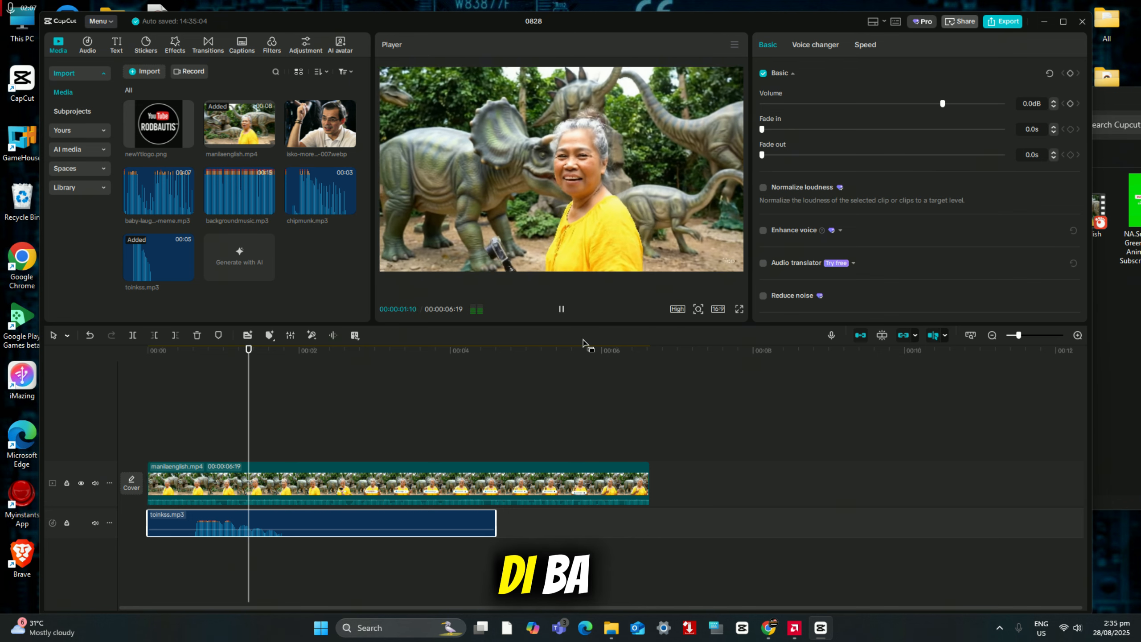
pyautogui.click(563, 313)
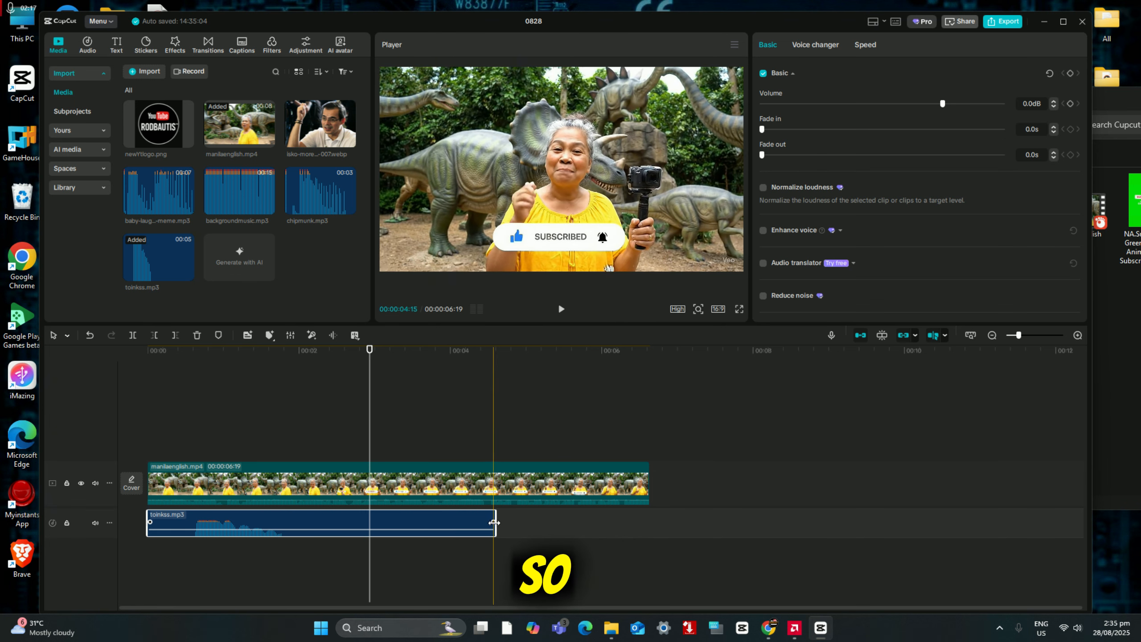
pyautogui.moveTo(494, 523); pyautogui.dragTo(291, 519)
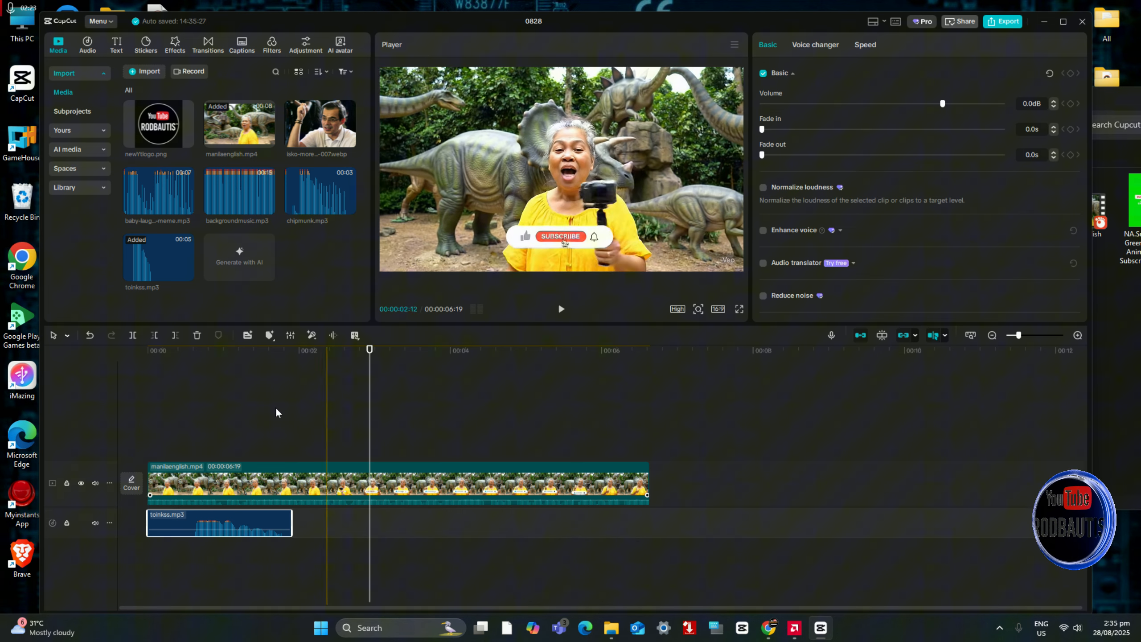
pyautogui.click(211, 433)
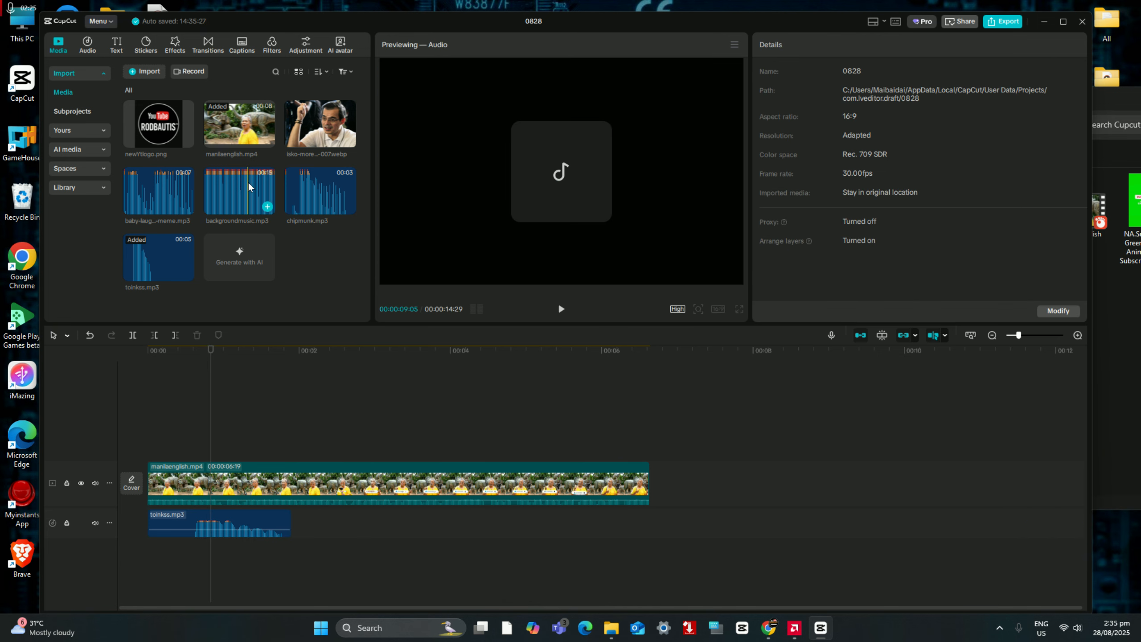
# Step: Add chipmunk.mp3 on a second audio track at the start, trim it to the length of toinkss.mp3, and play both together
pyautogui.moveTo(299, 214); pyautogui.dragTo(175, 552)
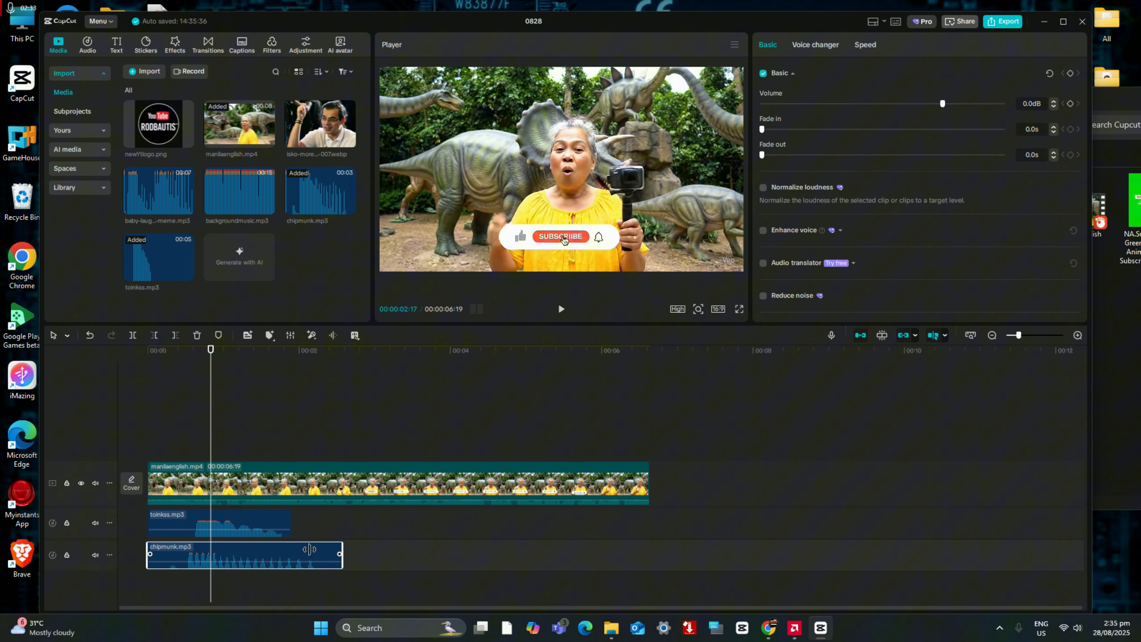
pyautogui.moveTo(344, 547); pyautogui.dragTo(292, 547)
pyautogui.click(151, 418)
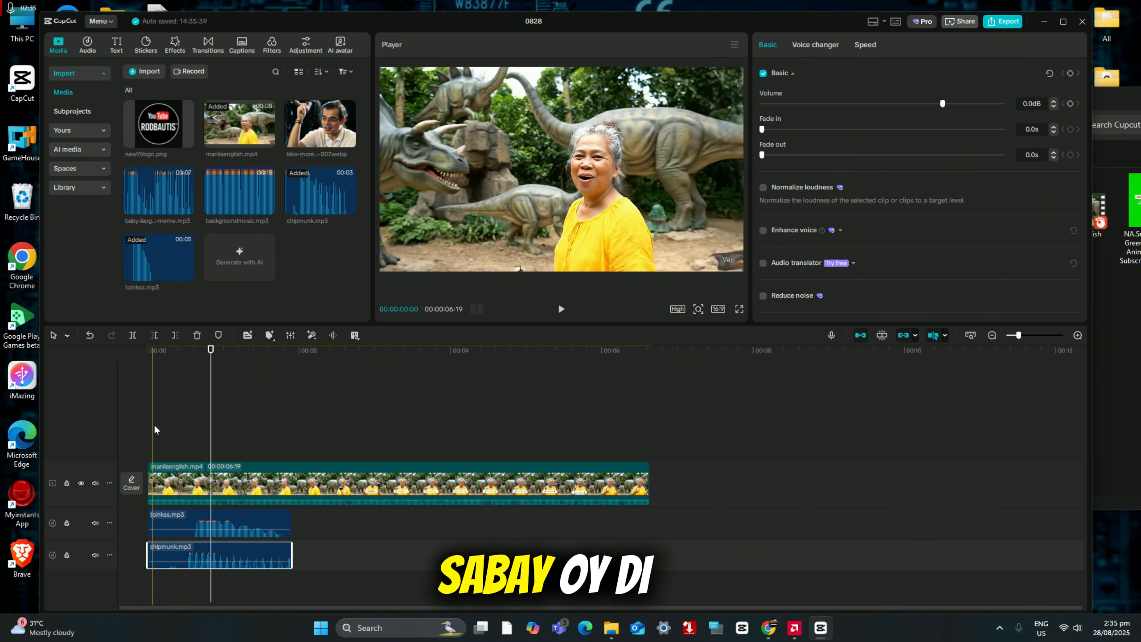
pyautogui.click(562, 309)
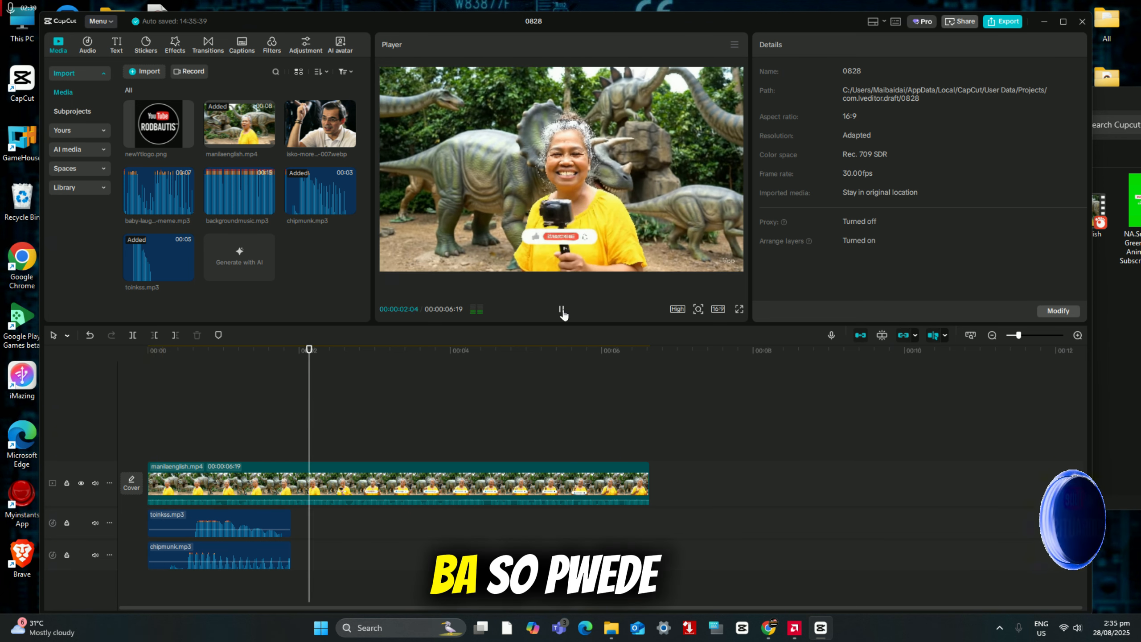
pyautogui.click(562, 309)
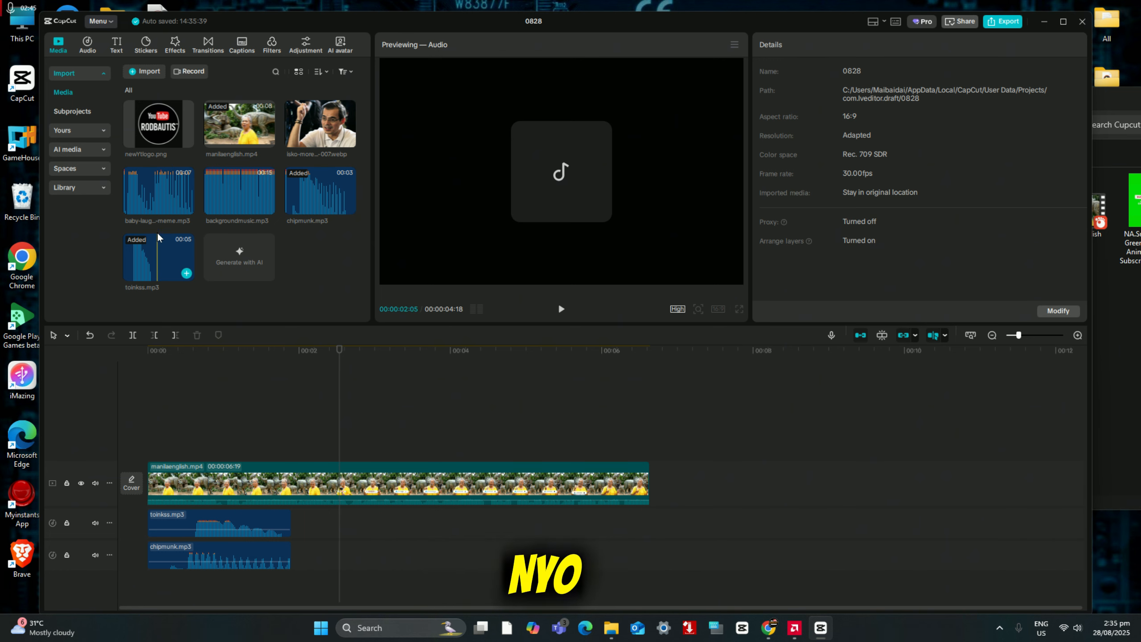
# Step: Move the chipmunk clip directly after toinkss.mp3 on the same track, add a second chipmunk.mp3 behind it, and play the sequence
pyautogui.moveTo(161, 204); pyautogui.dragTo(166, 295)
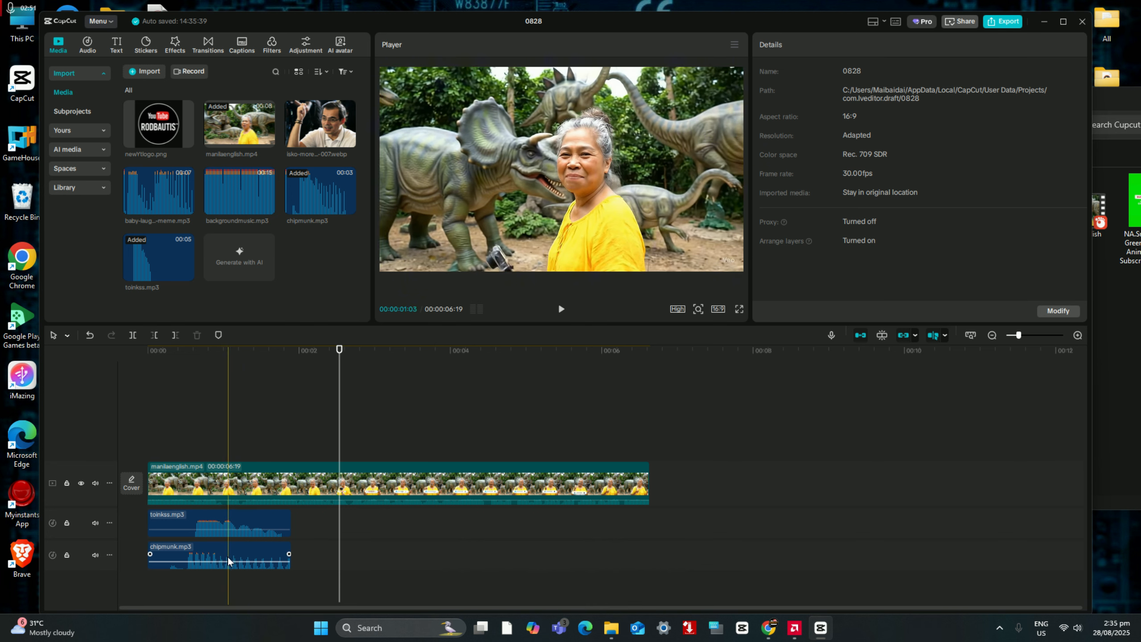
pyautogui.moveTo(237, 556); pyautogui.dragTo(366, 534)
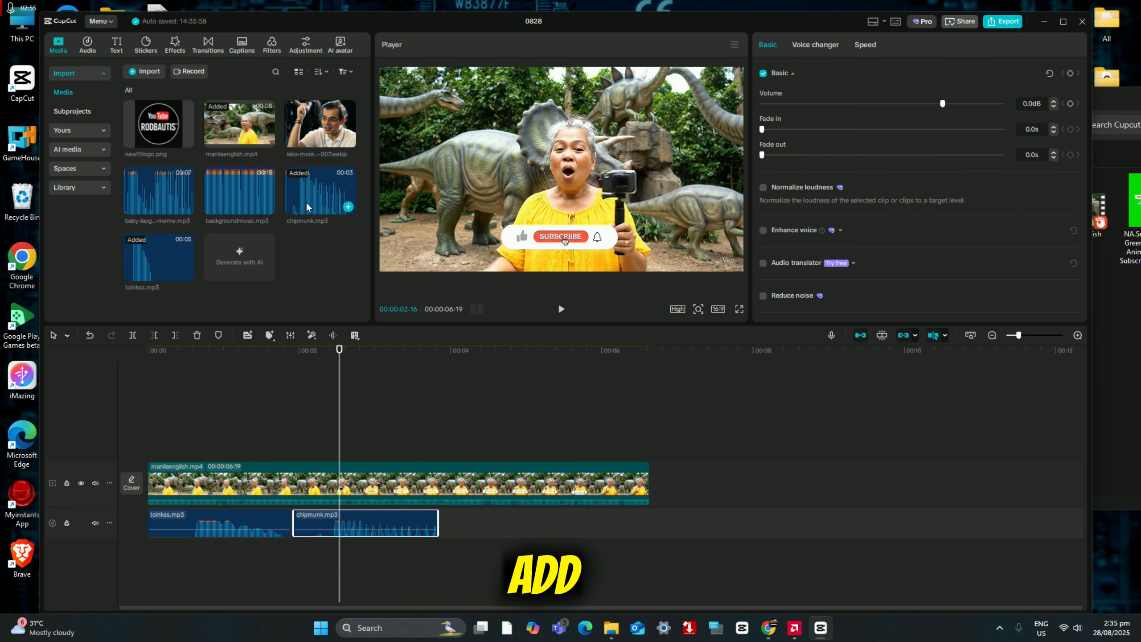
pyautogui.moveTo(307, 207); pyautogui.dragTo(441, 527)
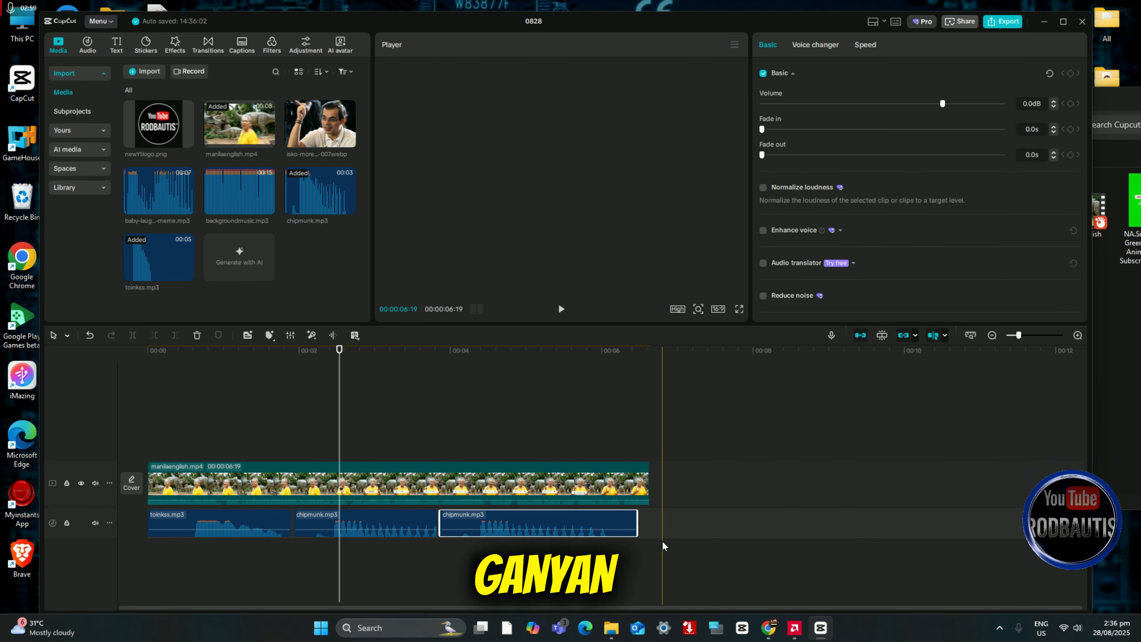
pyautogui.click(560, 311)
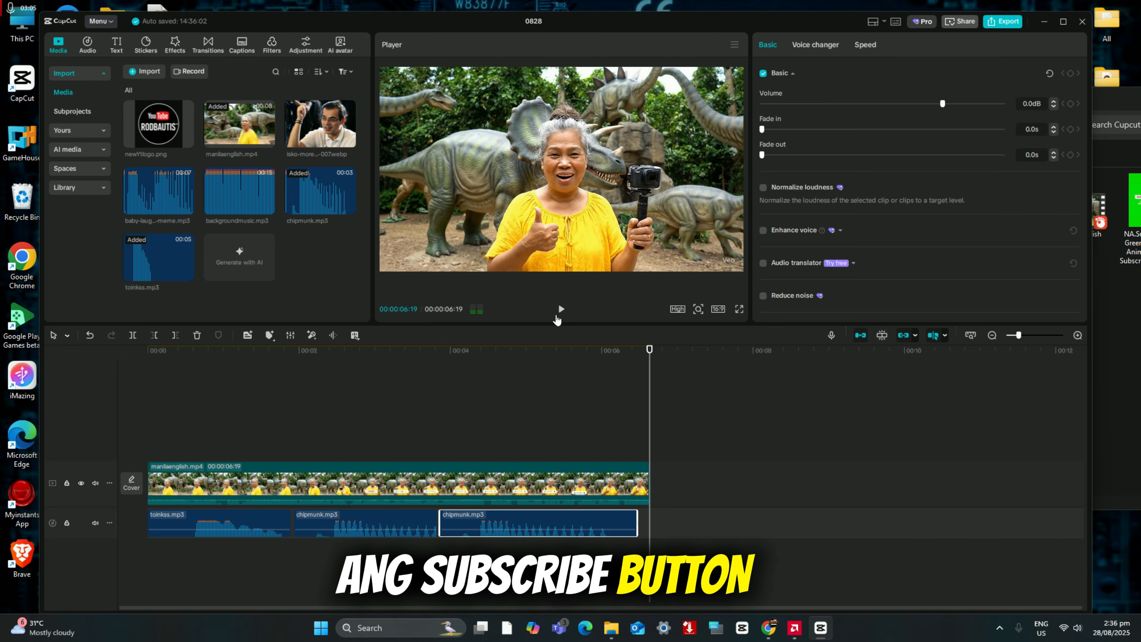
pyautogui.click(557, 317)
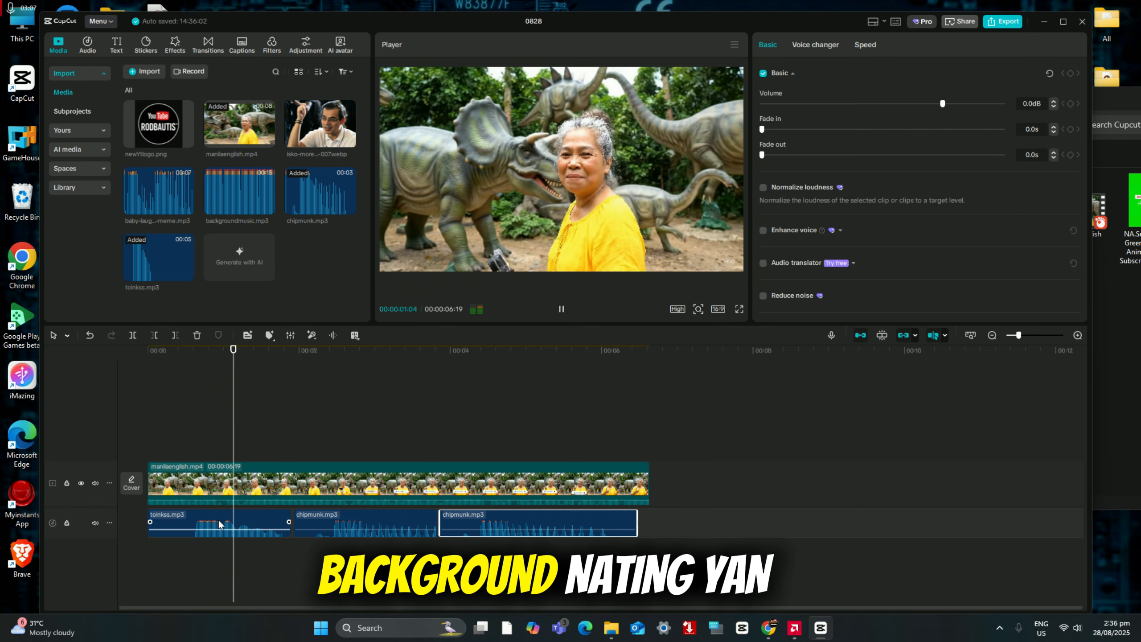
# Step: Lower the volume of the toinkss.mp3 clip to -9.2 dB and play the timeline from near the start
pyautogui.click(218, 523)
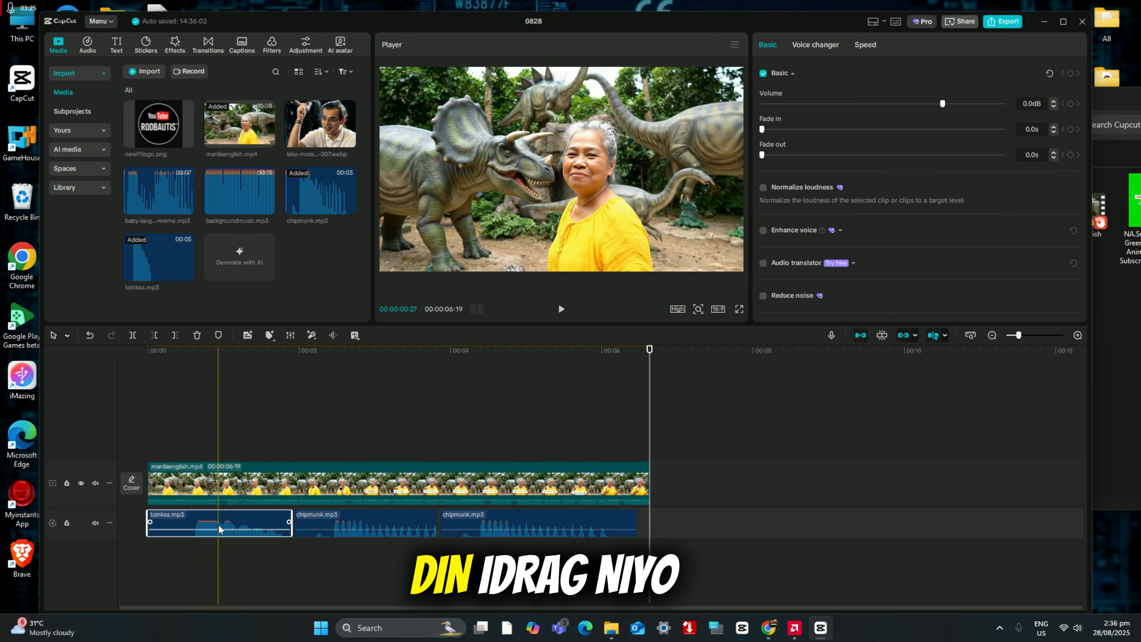
pyautogui.moveTo(219, 523); pyautogui.dragTo(196, 532)
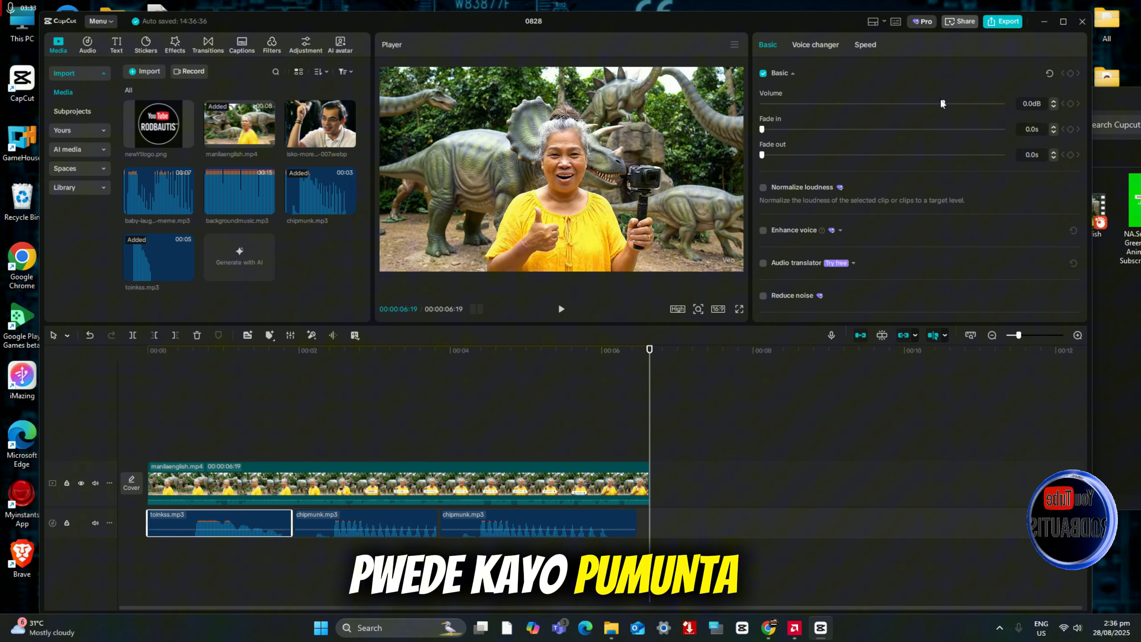
pyautogui.moveTo(931, 109)
pyautogui.mouseDown()
pyautogui.moveTo(906, 110)
pyautogui.moveTo(989, 111)
pyautogui.moveTo(941, 112)
pyautogui.mouseUp()
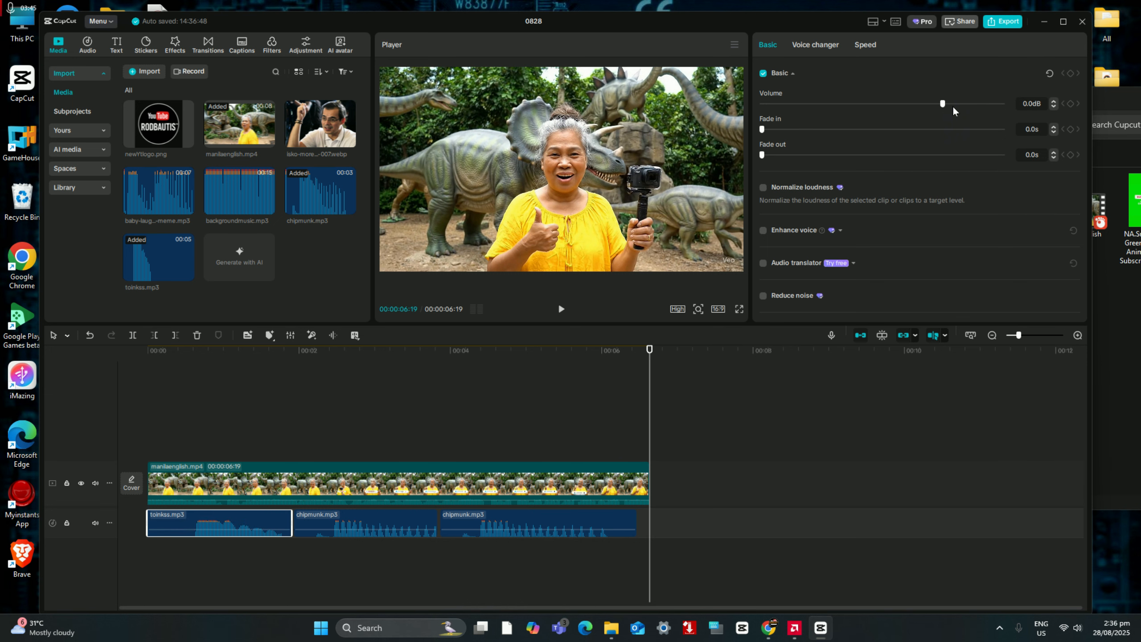
pyautogui.moveTo(928, 107)
pyautogui.mouseDown()
pyautogui.moveTo(895, 108)
pyautogui.moveTo(914, 106)
pyautogui.mouseUp()
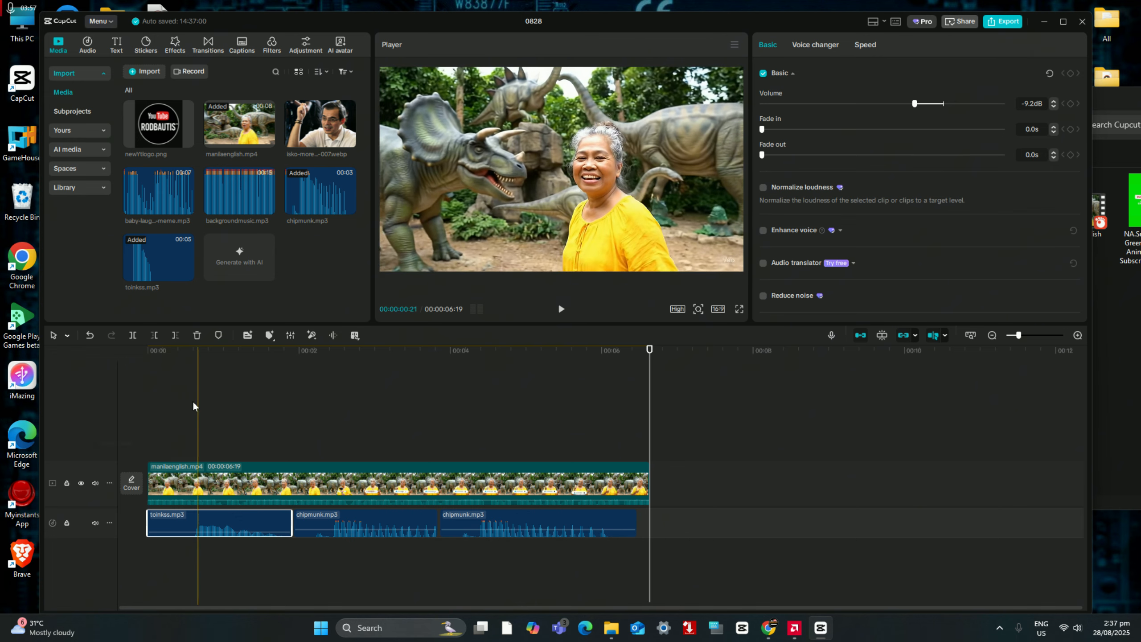
pyautogui.click(162, 405)
pyautogui.click(561, 309)
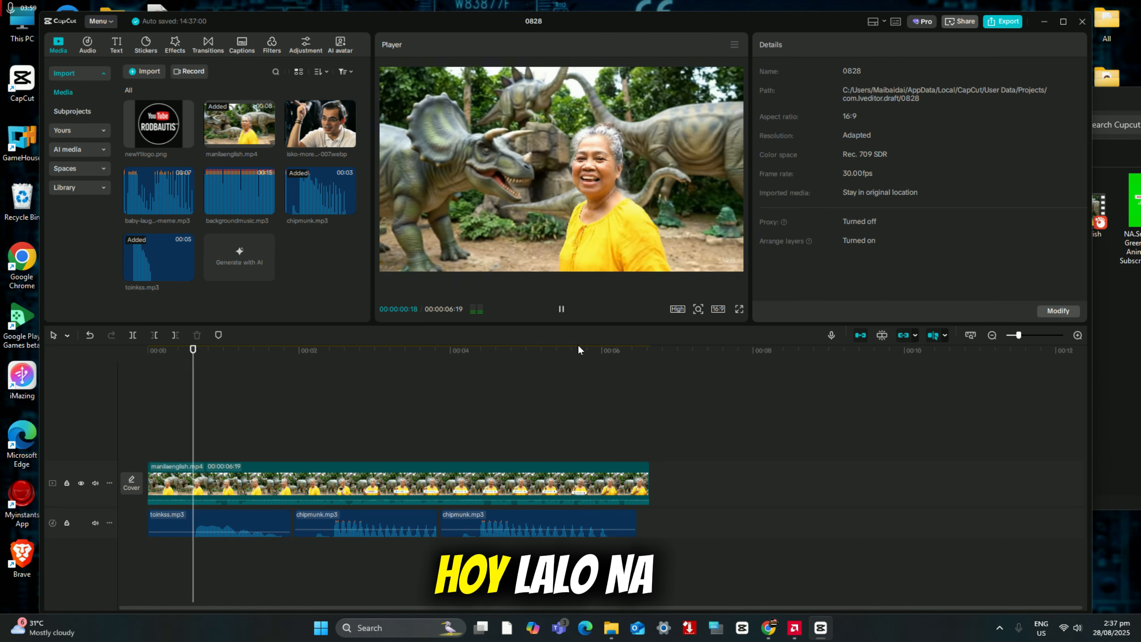
pyautogui.click(561, 309)
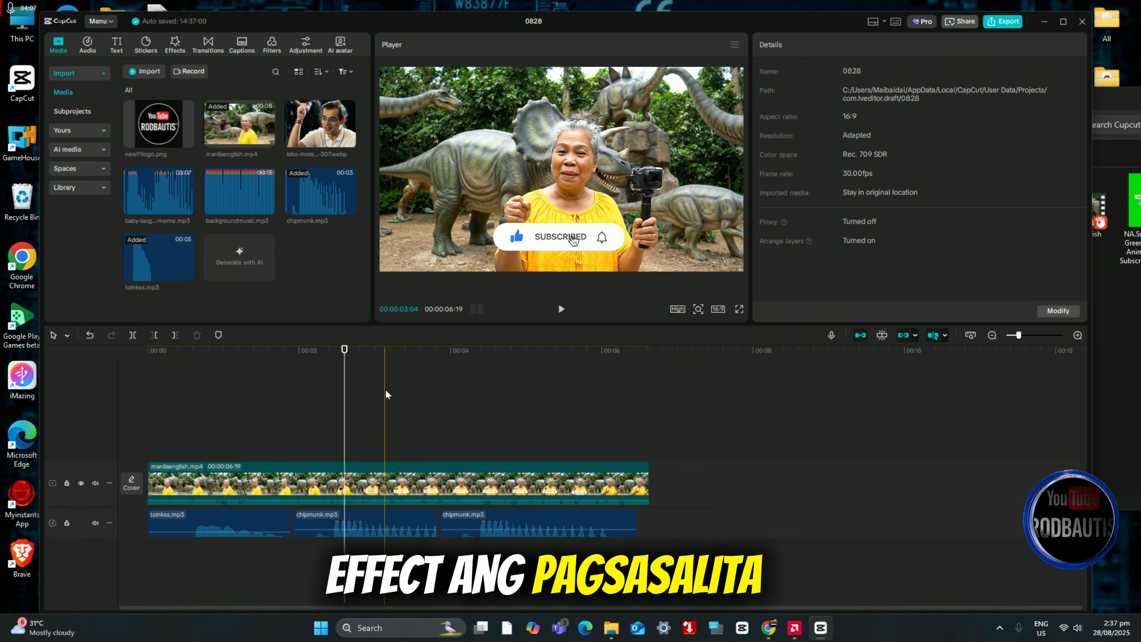
pyautogui.click(231, 404)
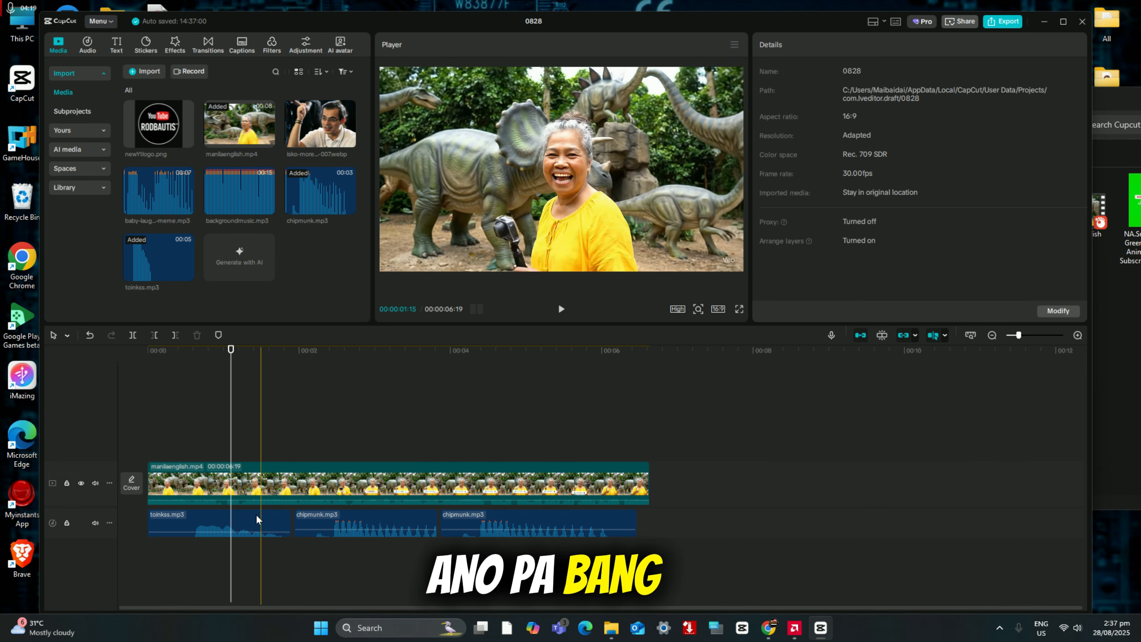
pyautogui.click(375, 531)
pyautogui.click(525, 534)
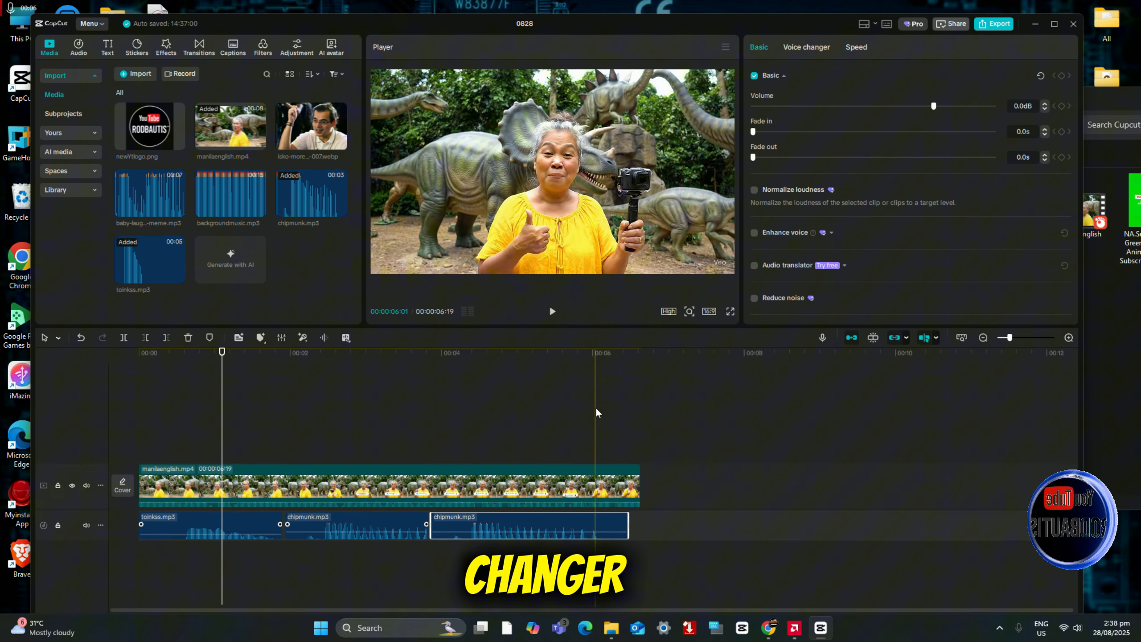
# Step: Apply the Trickster voice character to the audio of the manilaenglish.mp4 clip
pyautogui.click(183, 488)
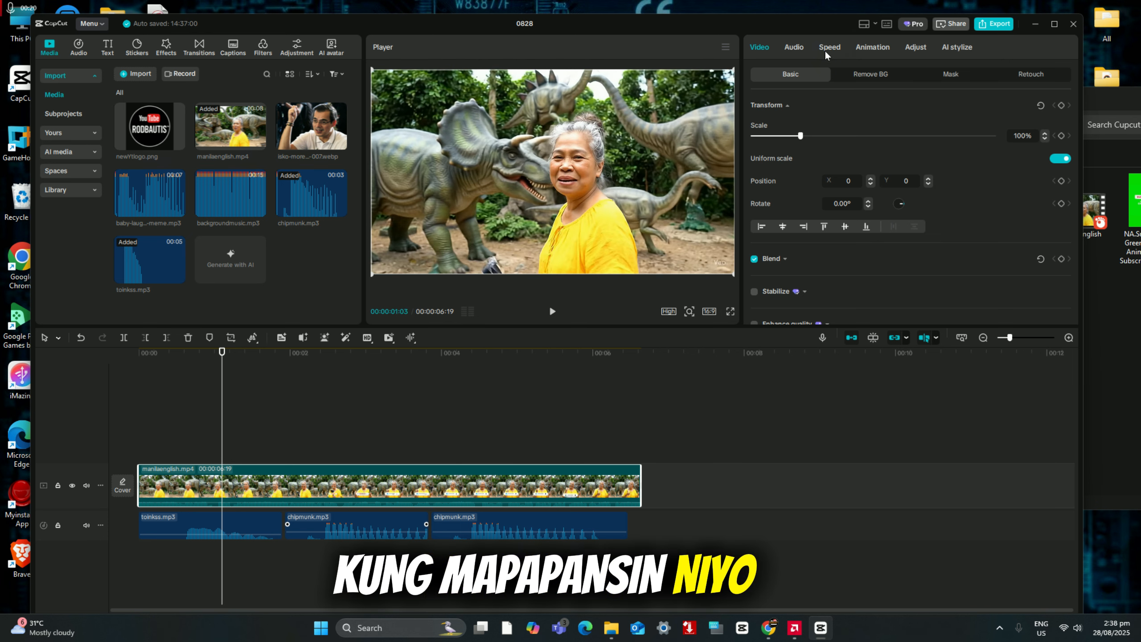
pyautogui.click(791, 50)
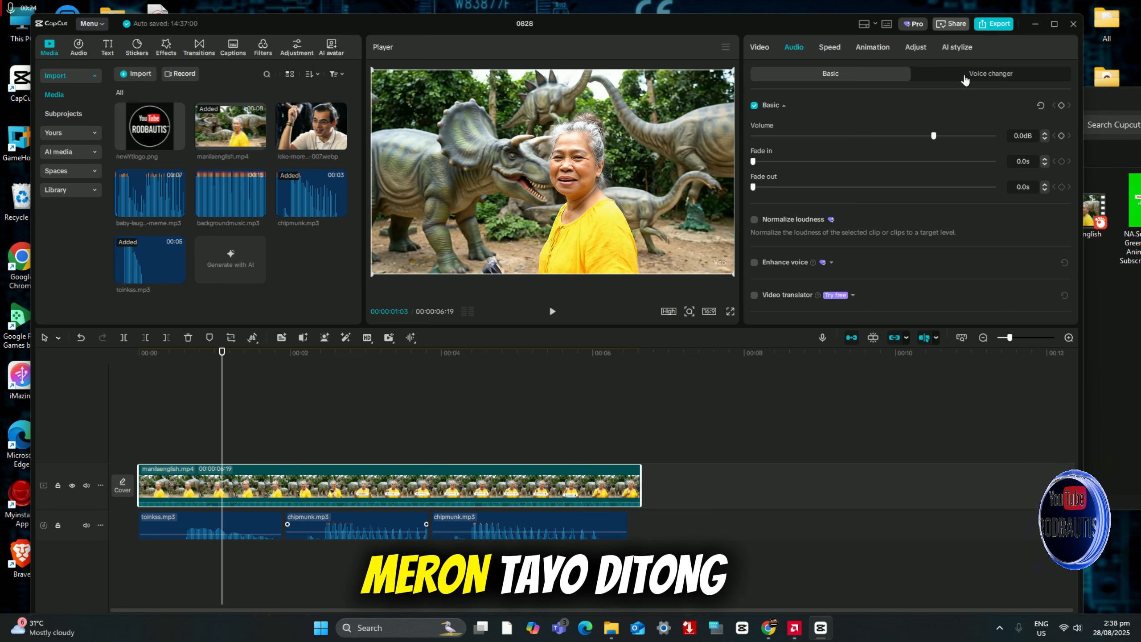
pyautogui.click(977, 76)
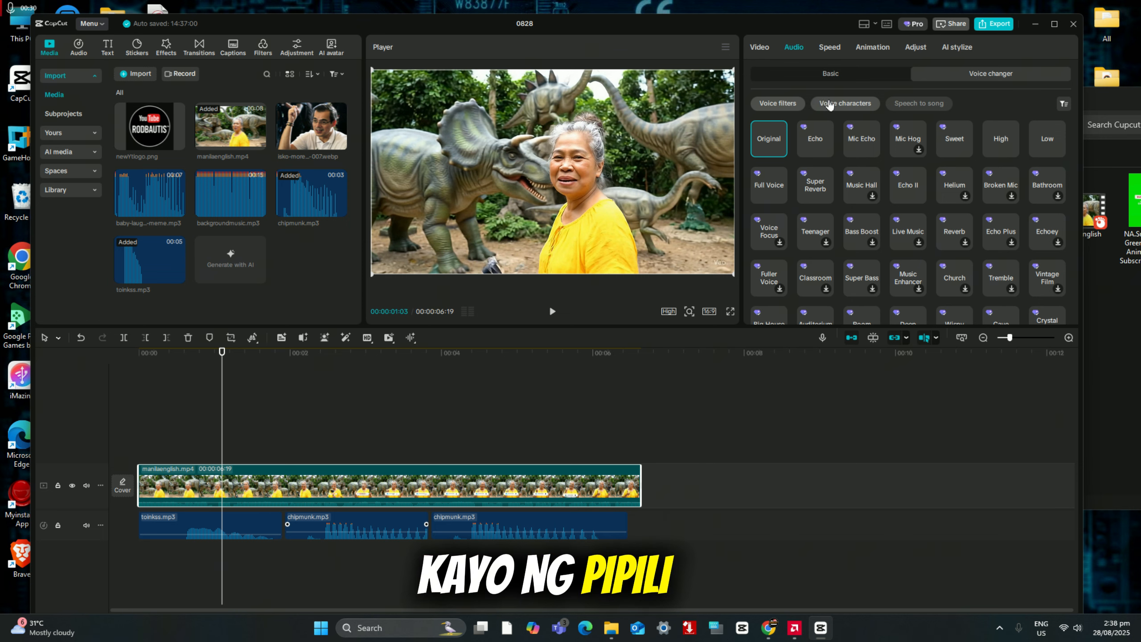
pyautogui.click(849, 110)
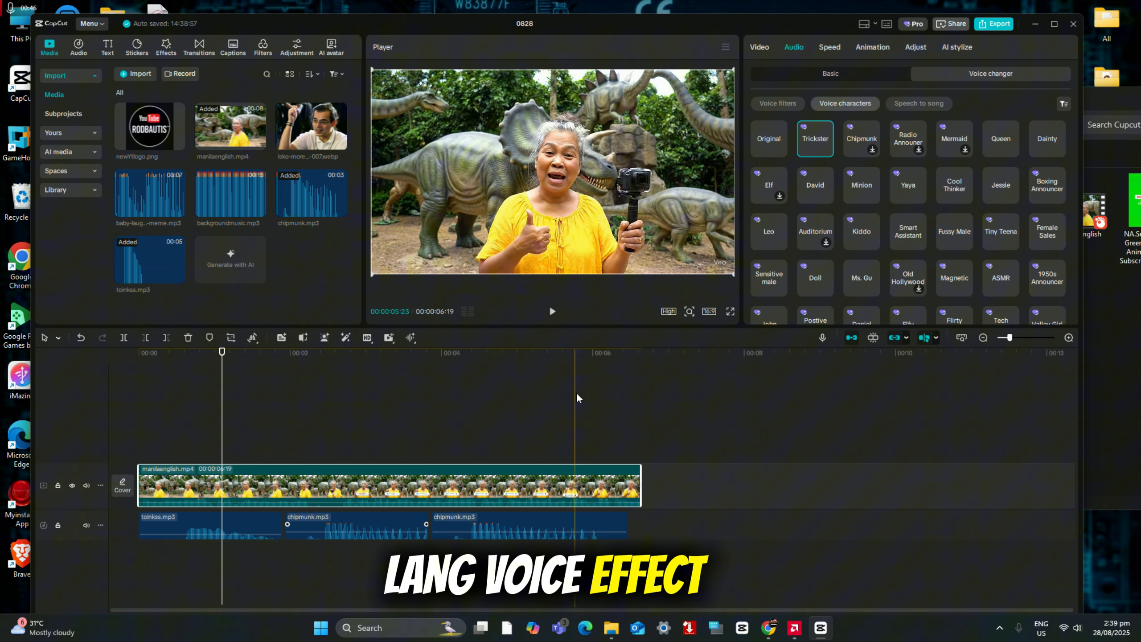
# Step: Play the timeline from near its start to review the Trickster voice and sound effects, and select the manilaenglish.mp4 clip
pyautogui.click(553, 311)
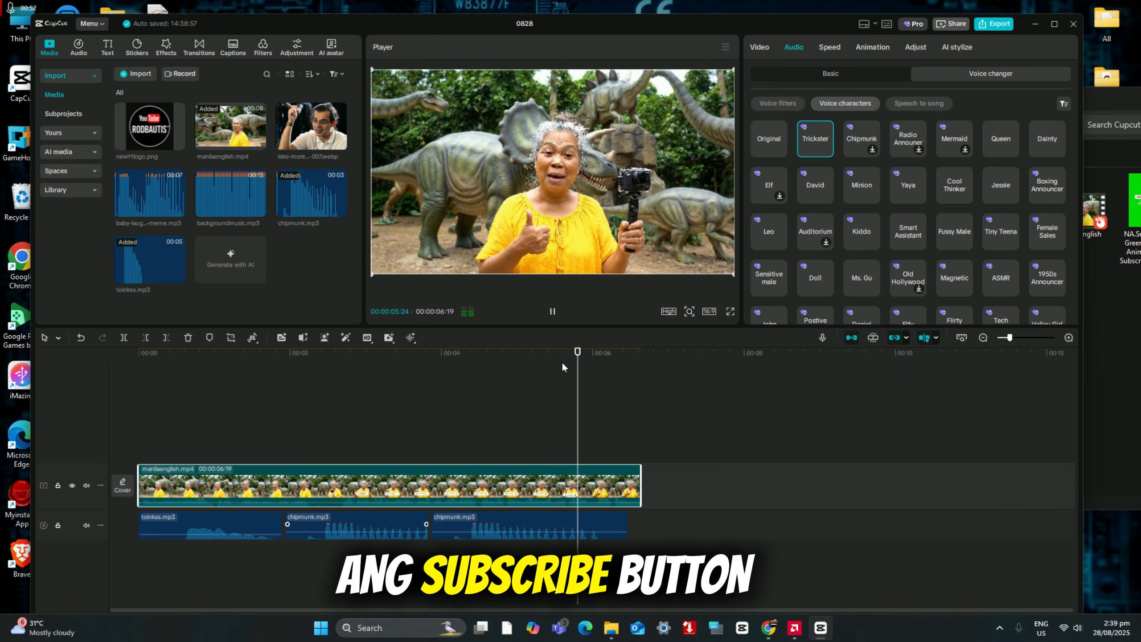
pyautogui.click(149, 418)
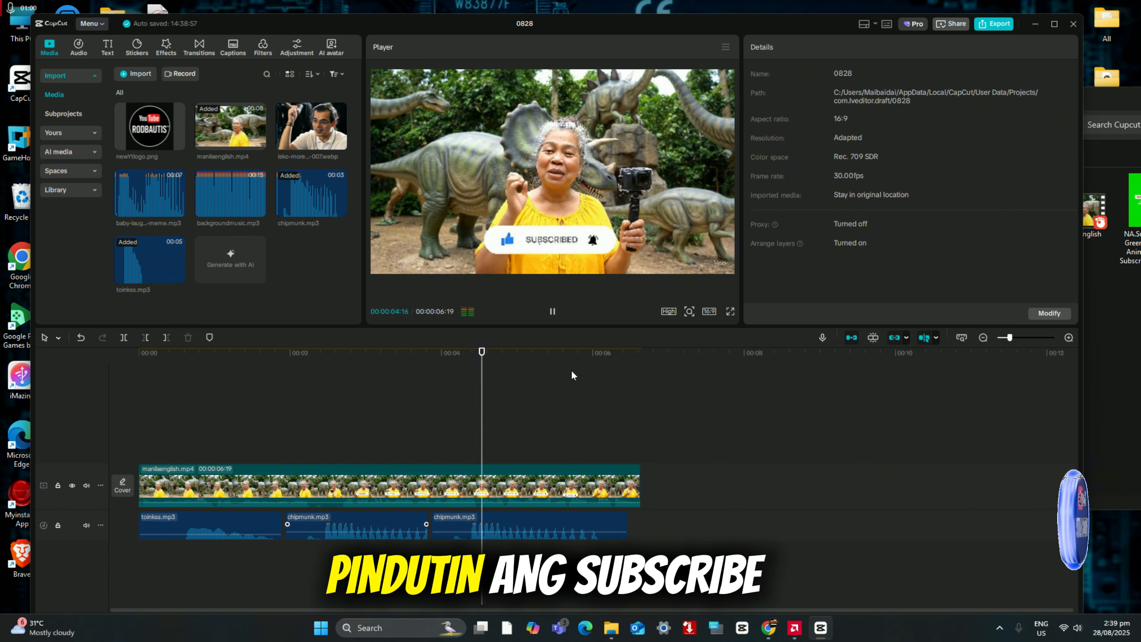
pyautogui.click(553, 313)
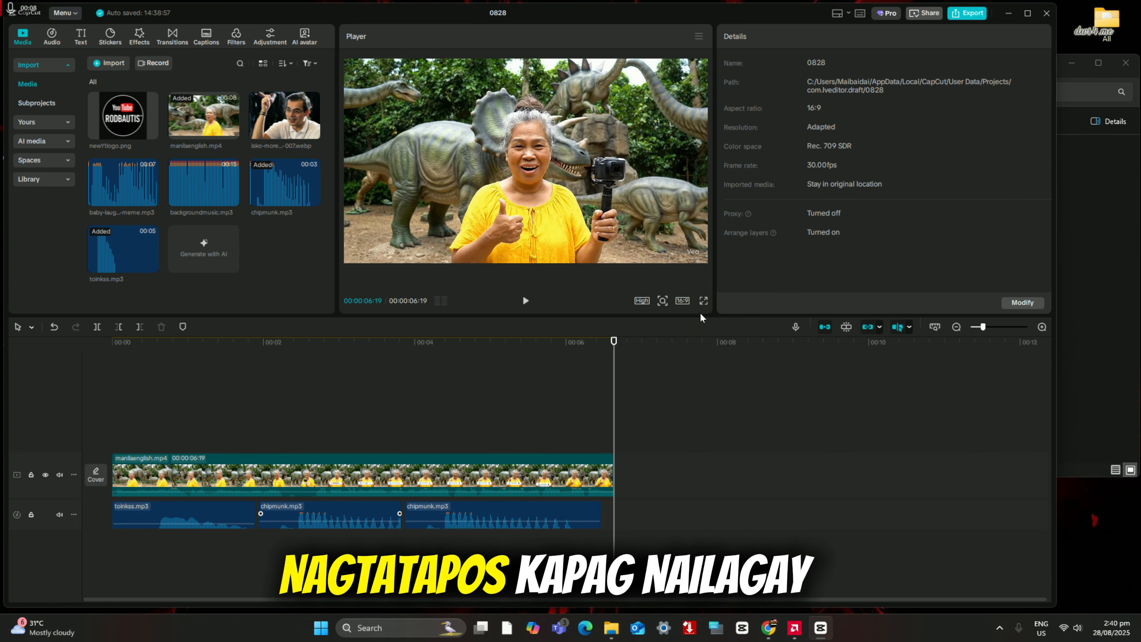
pyautogui.click(177, 418)
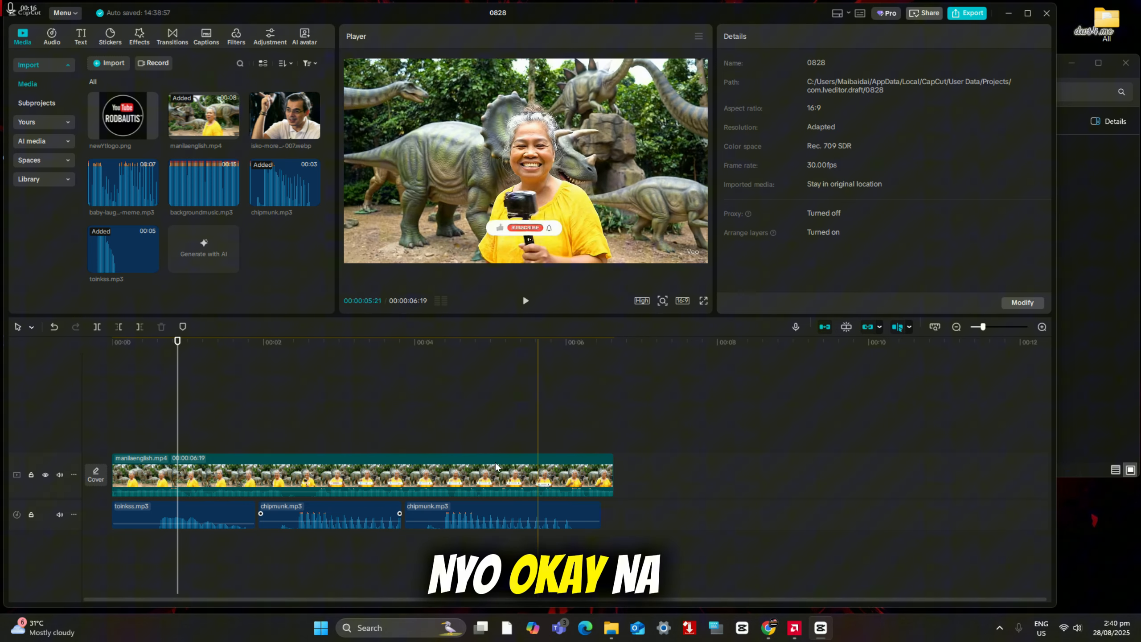
pyautogui.click(139, 469)
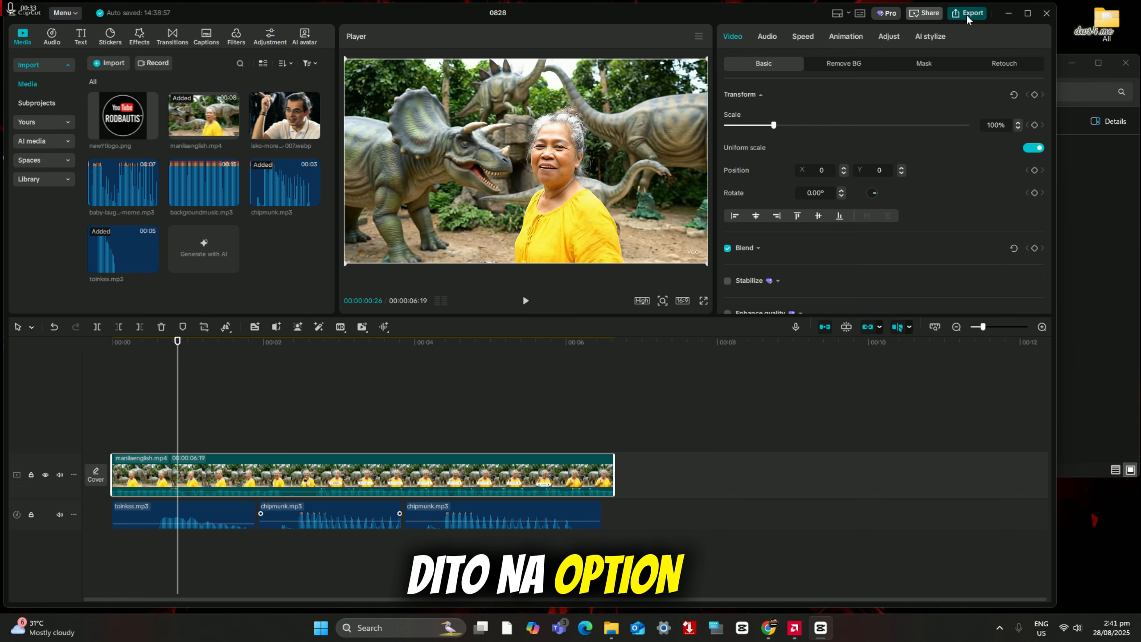
# Step: Open the export settings for the project and name the output video Tutorial
pyautogui.click(966, 14)
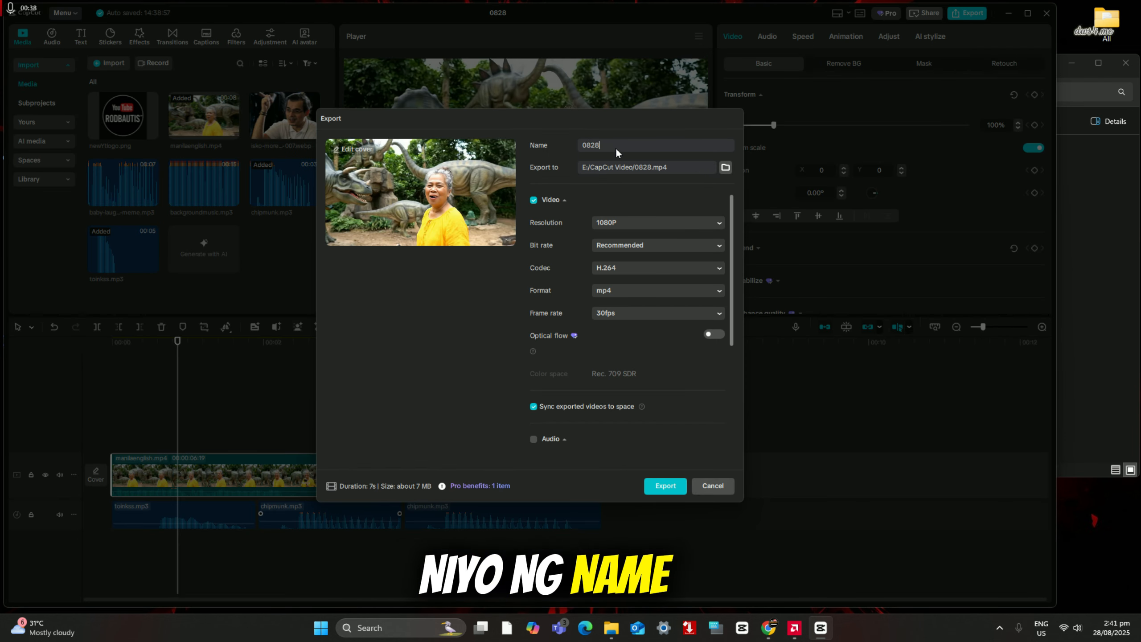
pyautogui.moveTo(615, 148); pyautogui.dragTo(570, 145)
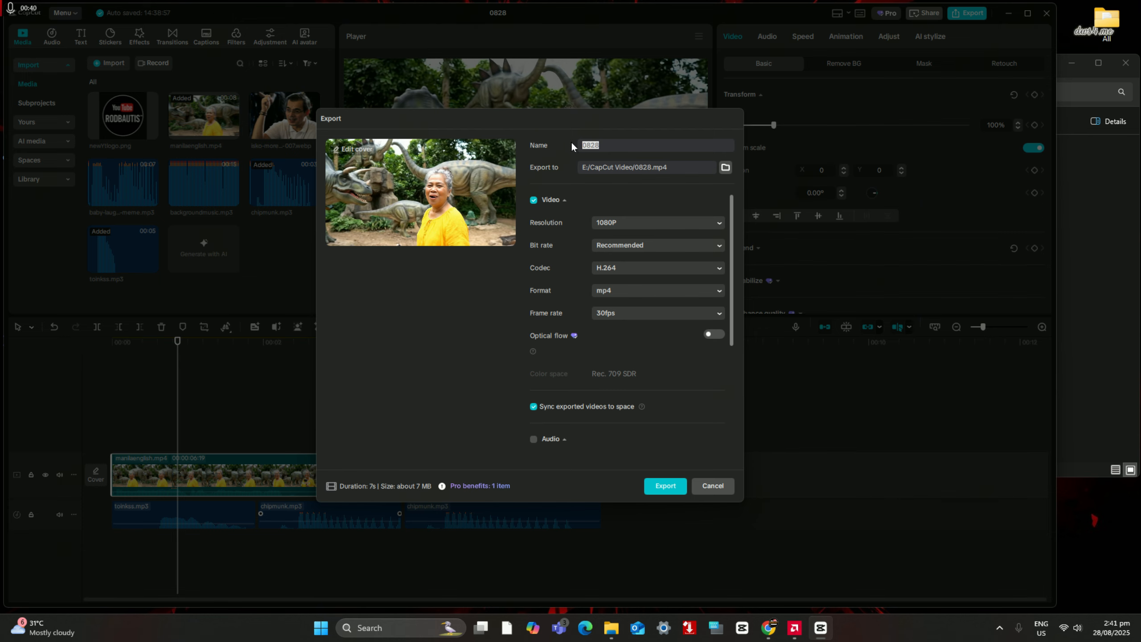
pyautogui.write('Tu')
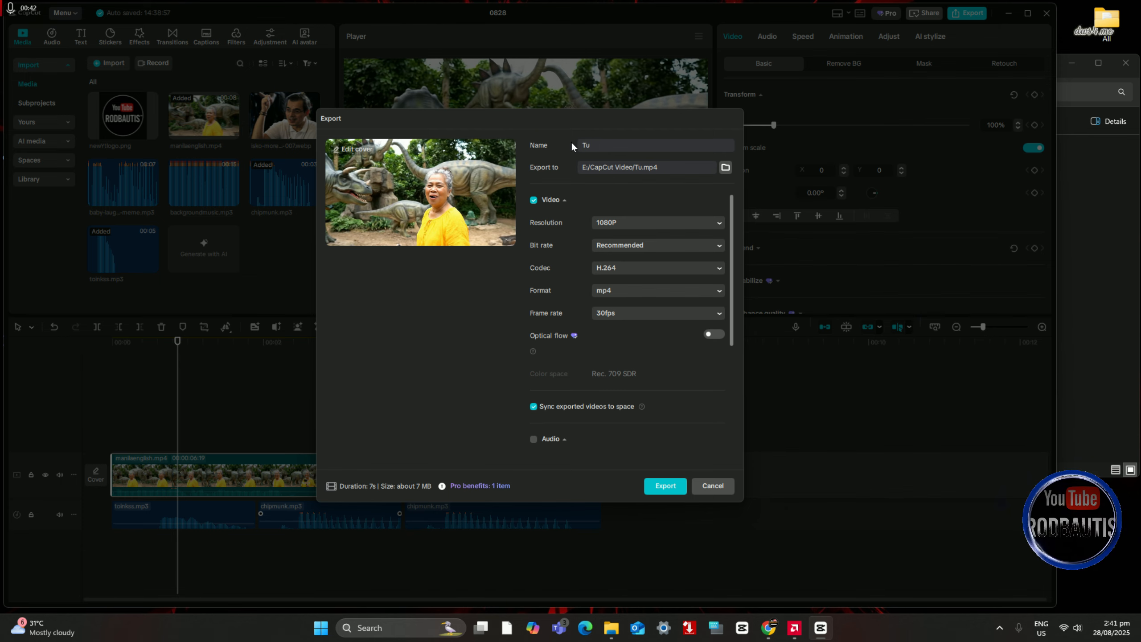
pyautogui.write('toria')
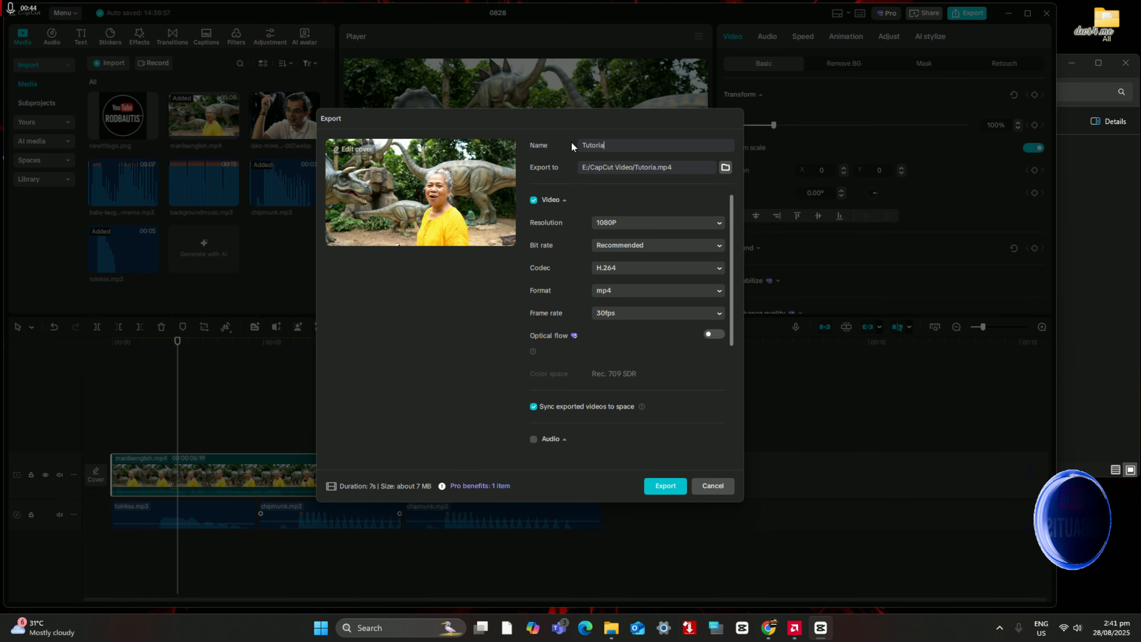
pyautogui.write('l')
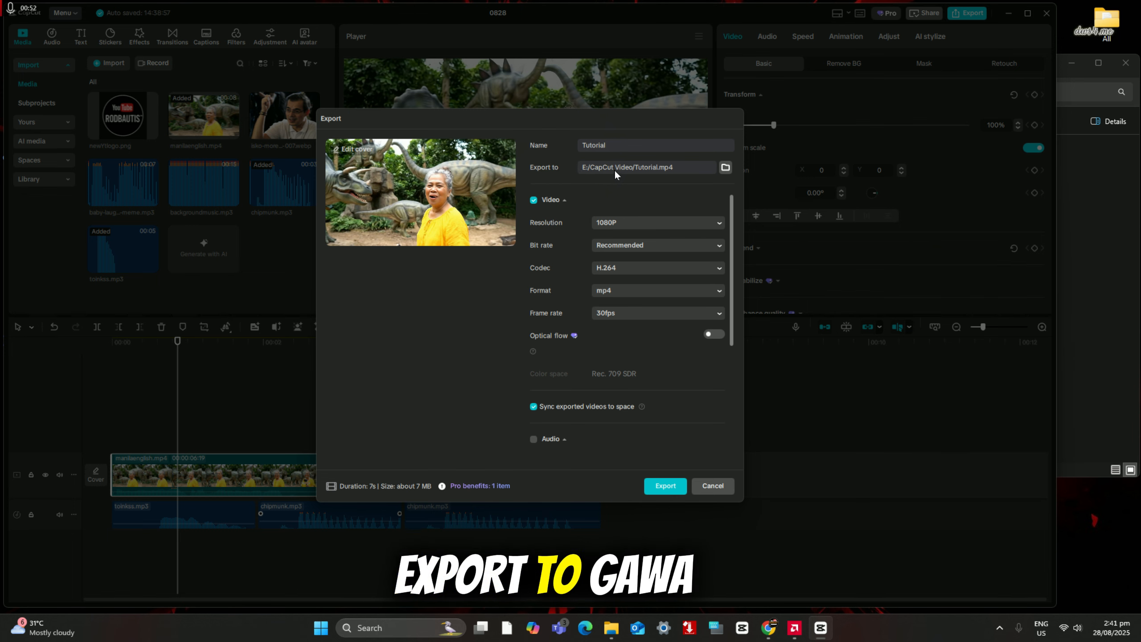
# Step: Export the video to the existing CapCut Video folder on drive E and close the sharing dialog without sharing
pyautogui.click(726, 167)
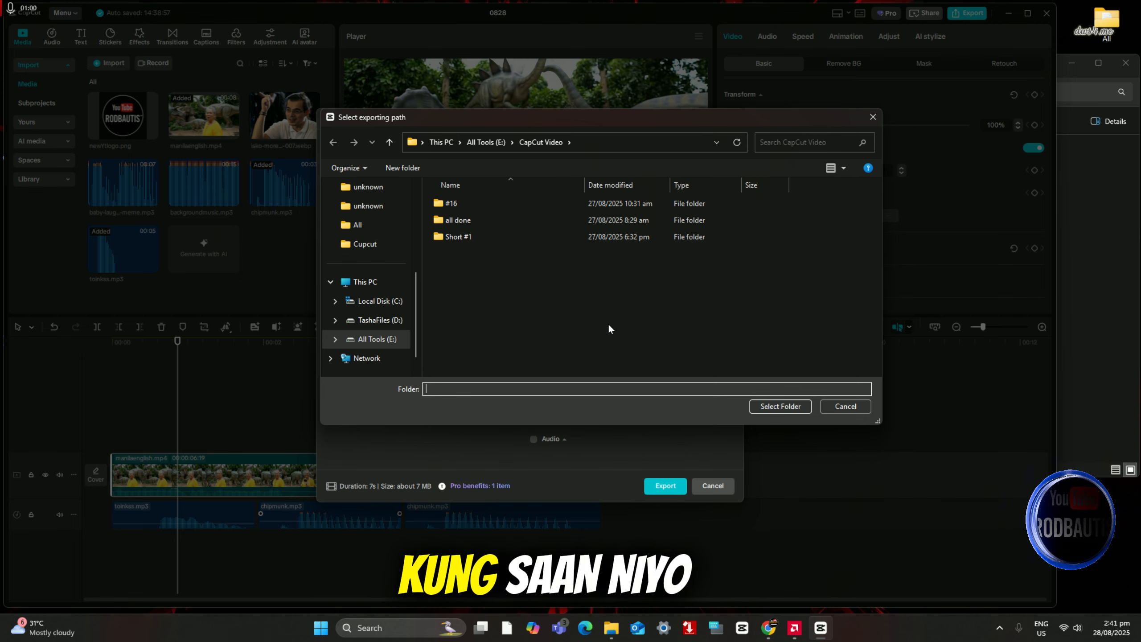
pyautogui.click(856, 407)
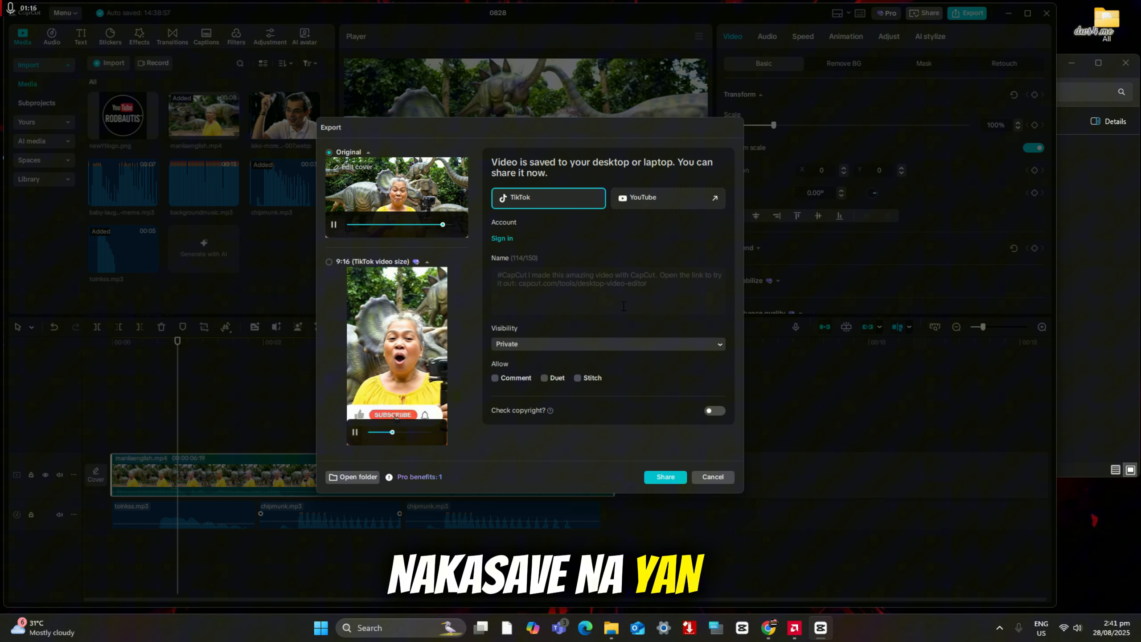
pyautogui.click(713, 477)
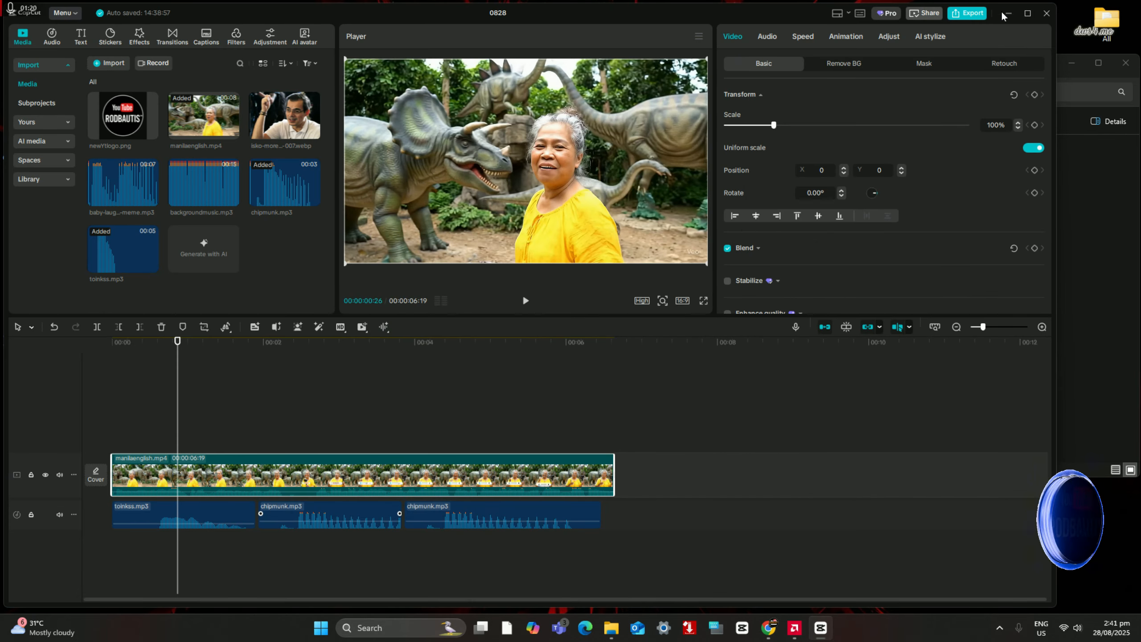
# Step: Switch to File Explorer, find the exported Tutorial video in the CapCut Video folder on drive E, and open it in the media player briefly
pyautogui.click(1012, 14)
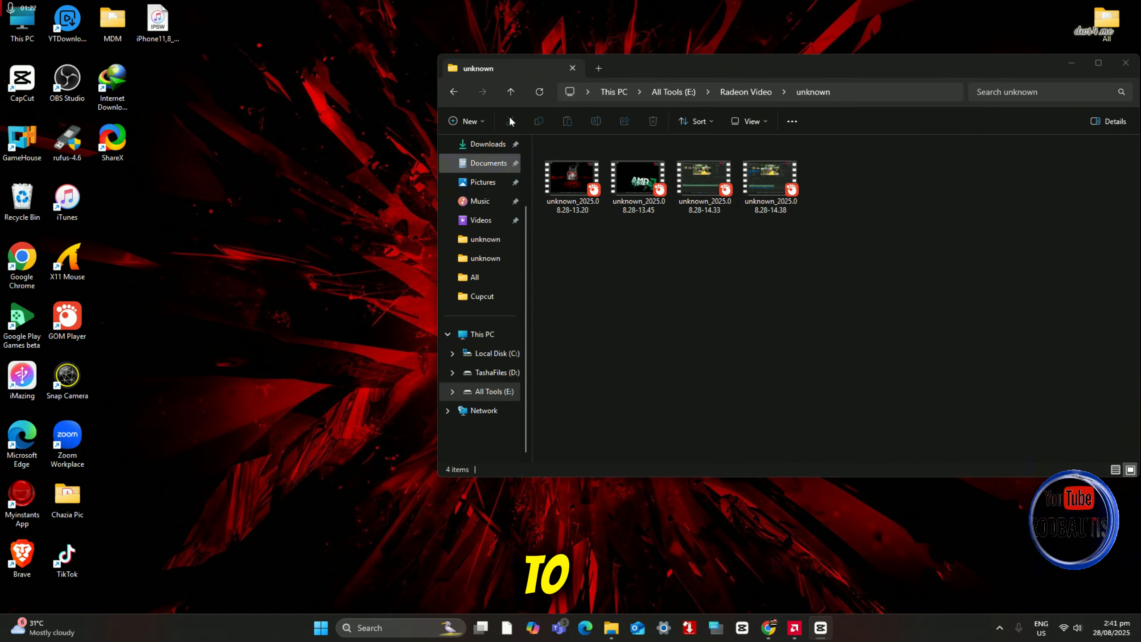
pyautogui.doubleClick(18, 24)
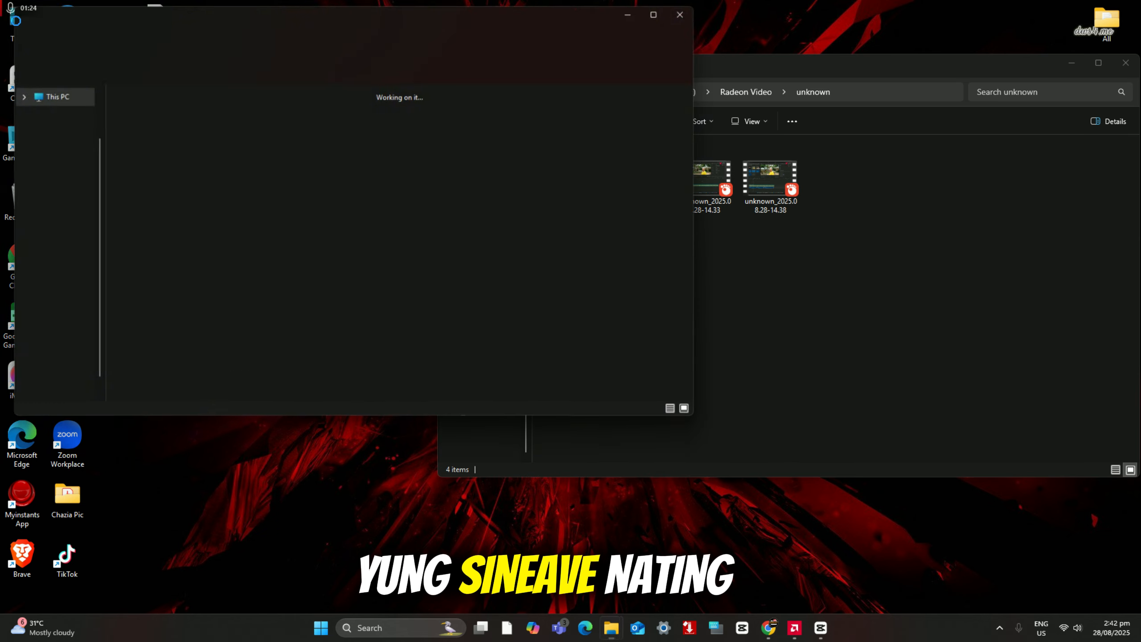
pyautogui.doubleClick(460, 111)
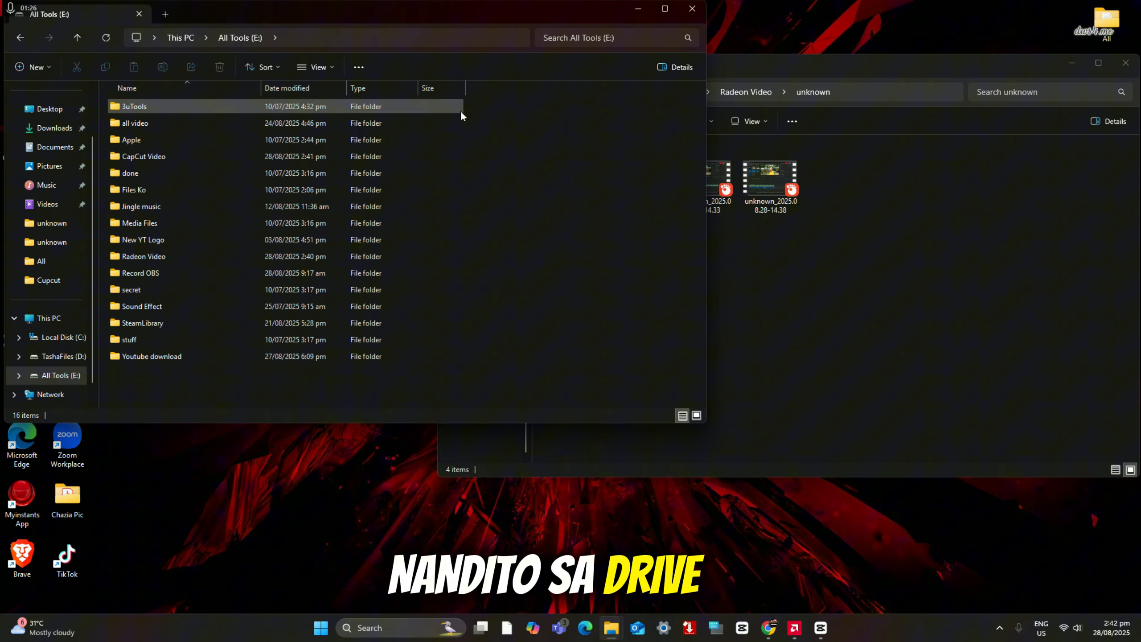
pyautogui.moveTo(359, 7); pyautogui.dragTo(490, 70)
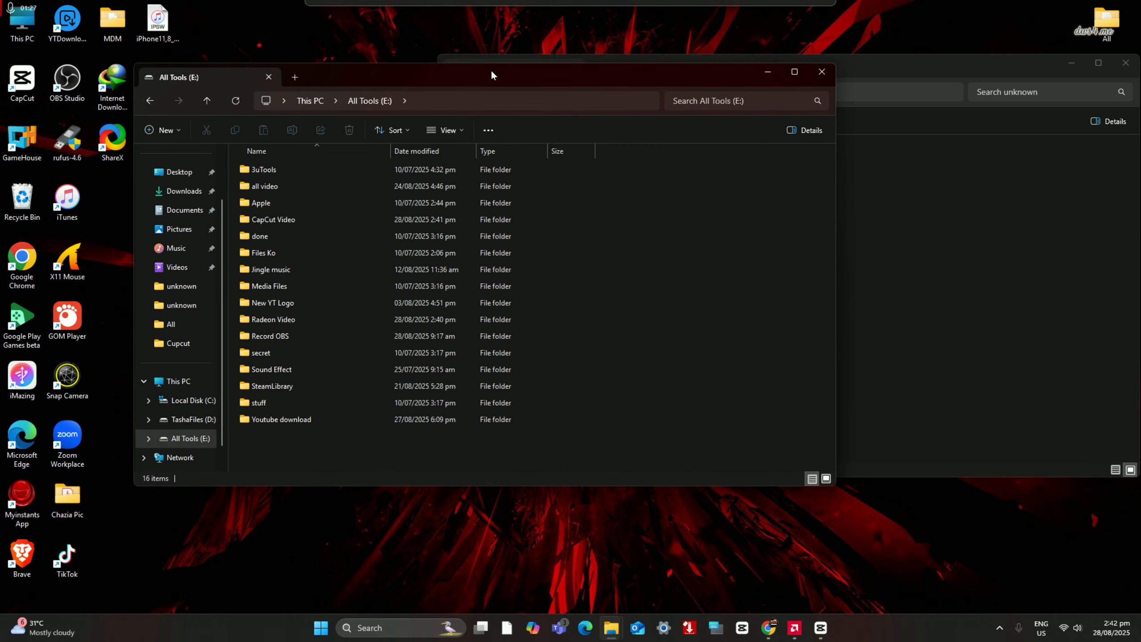
pyautogui.doubleClick(307, 219)
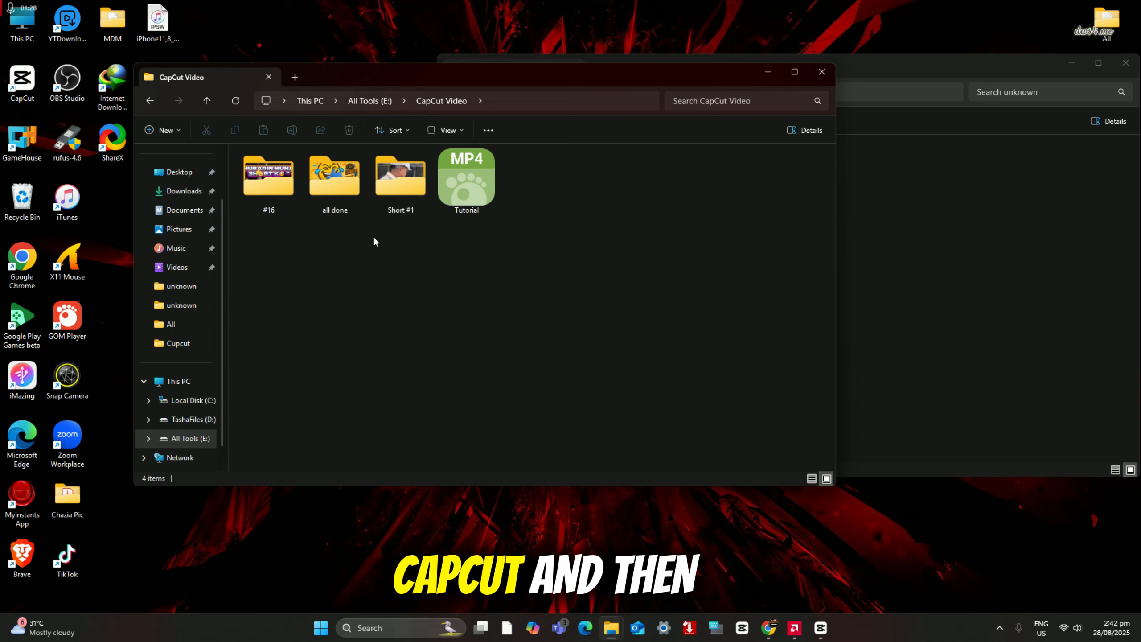
pyautogui.doubleClick(473, 172)
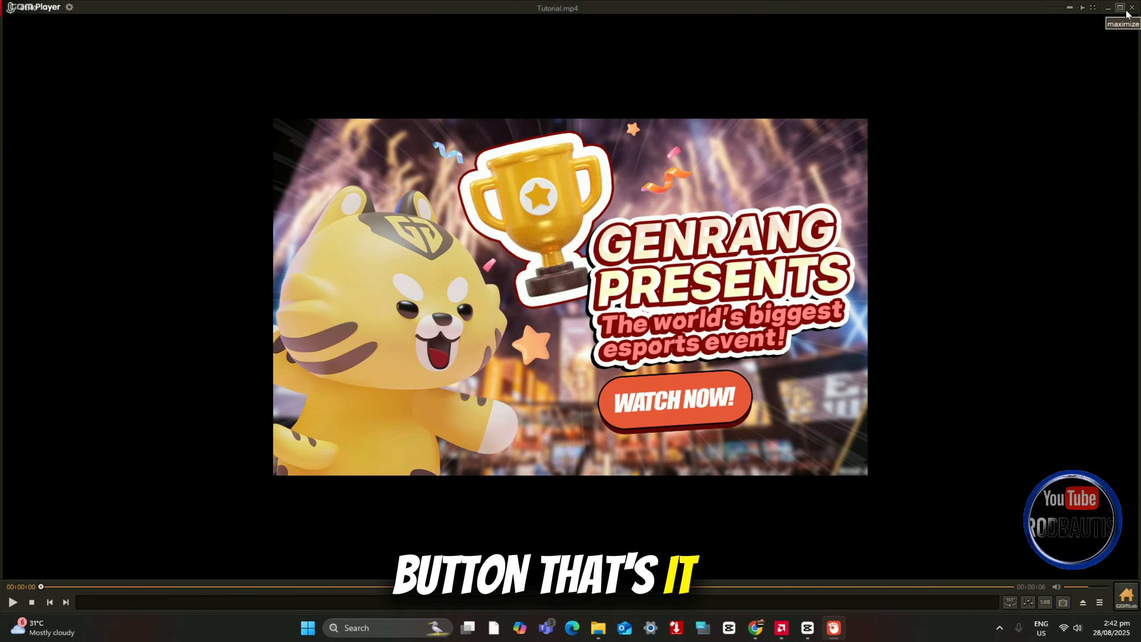
pyautogui.click(1132, 8)
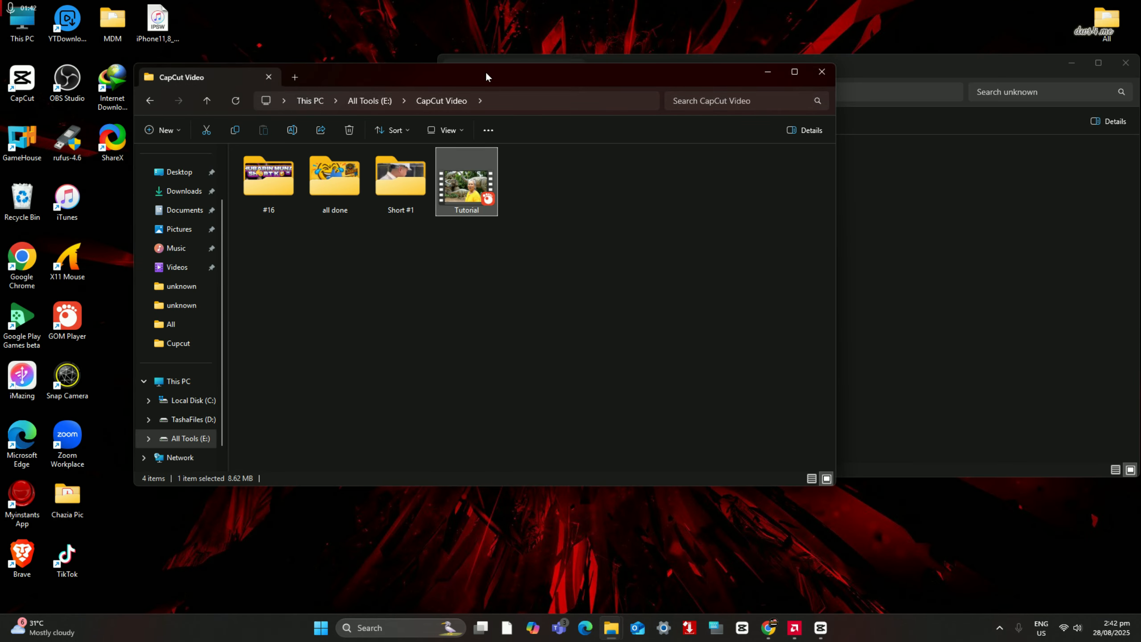
pyautogui.moveTo(488, 77); pyautogui.dragTo(396, 120)
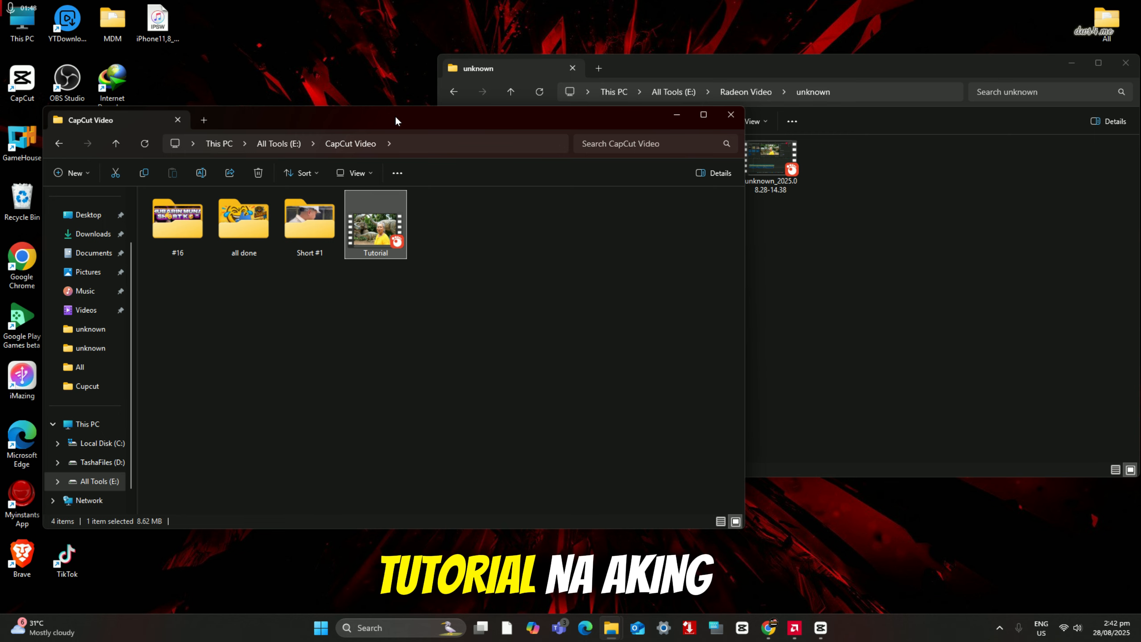
pyautogui.moveTo(395, 115); pyautogui.dragTo(380, 160)
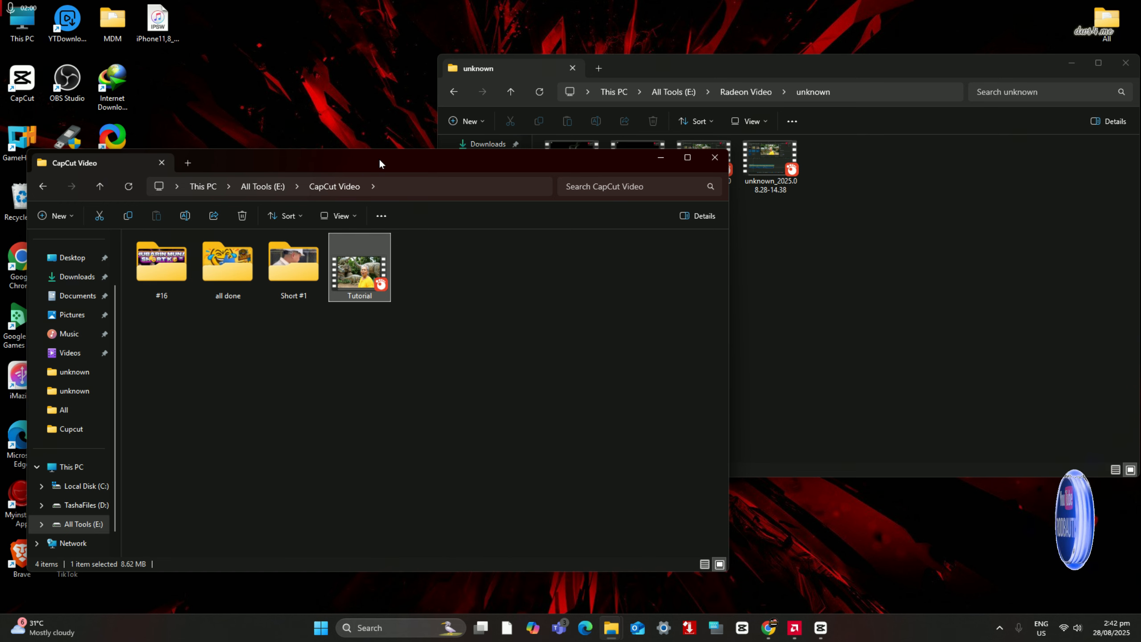
pyautogui.moveTo(379, 157); pyautogui.dragTo(372, 114)
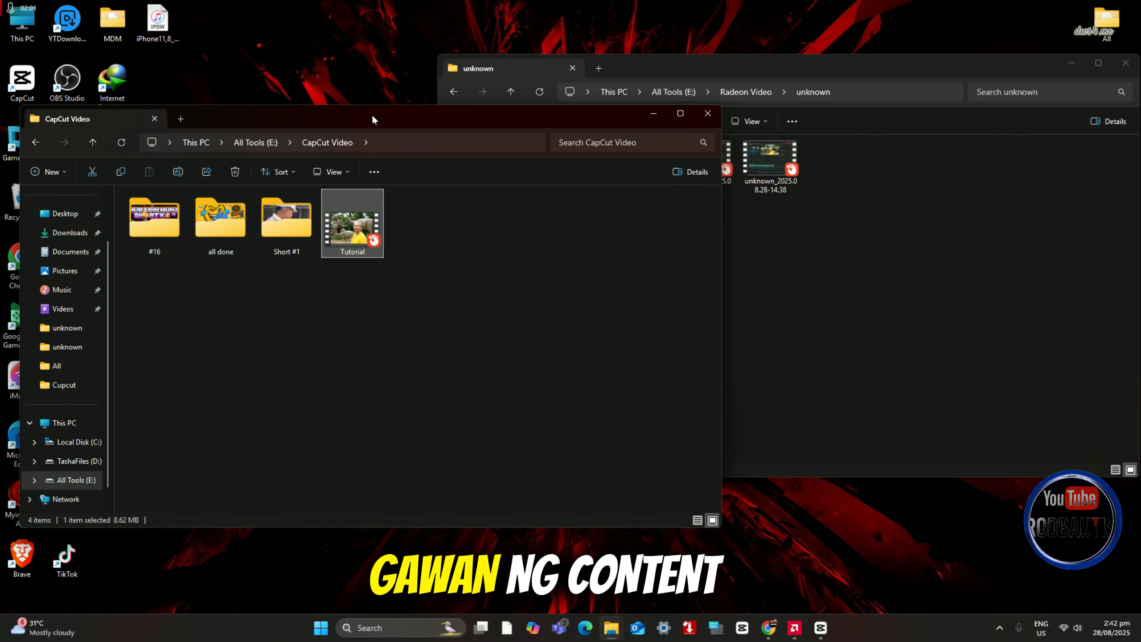
pyautogui.moveTo(372, 115); pyautogui.dragTo(371, 134)
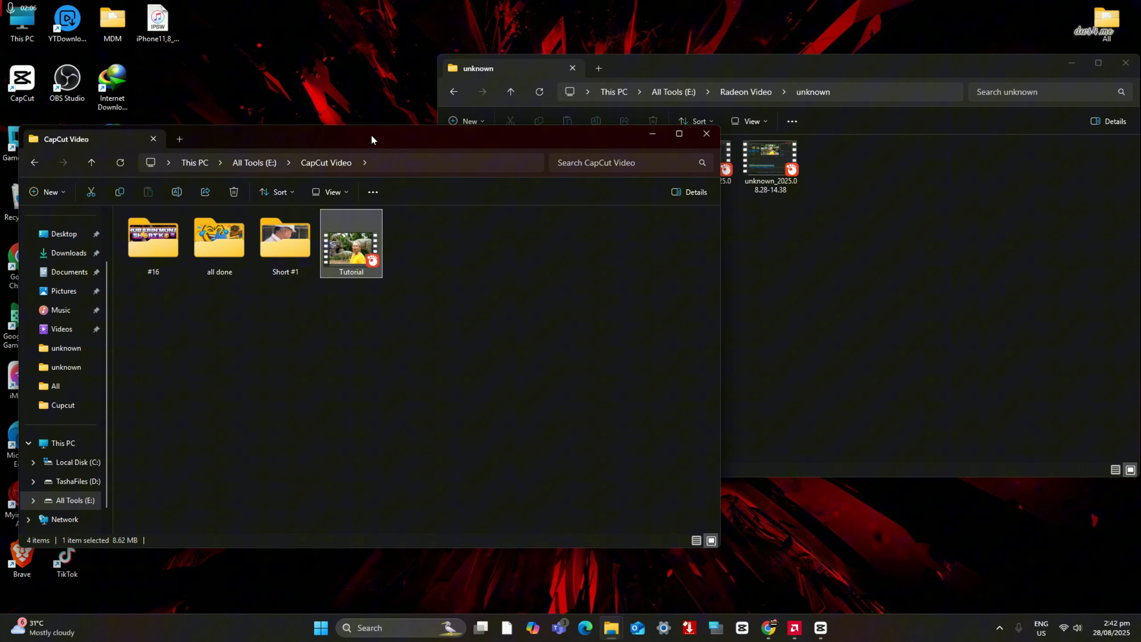
pyautogui.moveTo(371, 134); pyautogui.dragTo(366, 114)
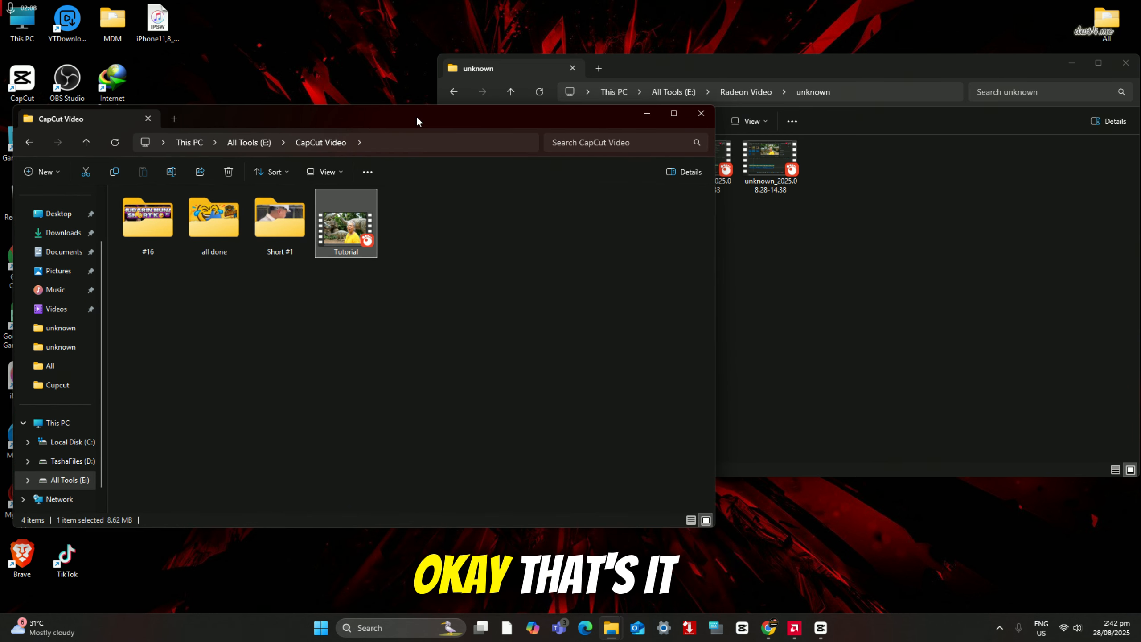
pyautogui.click(796, 632)
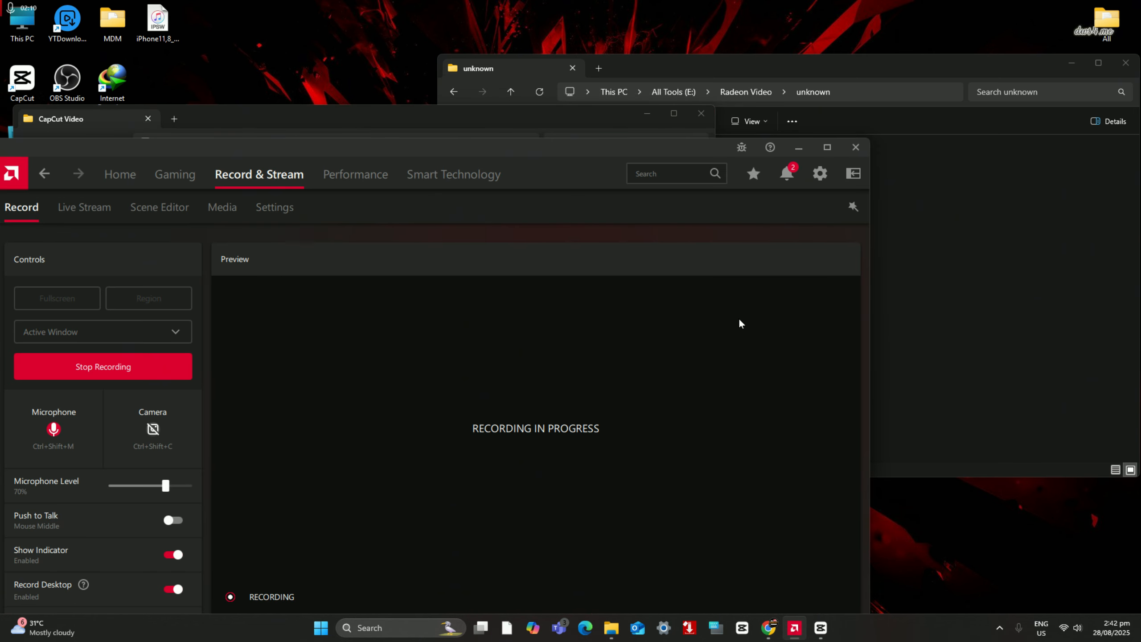